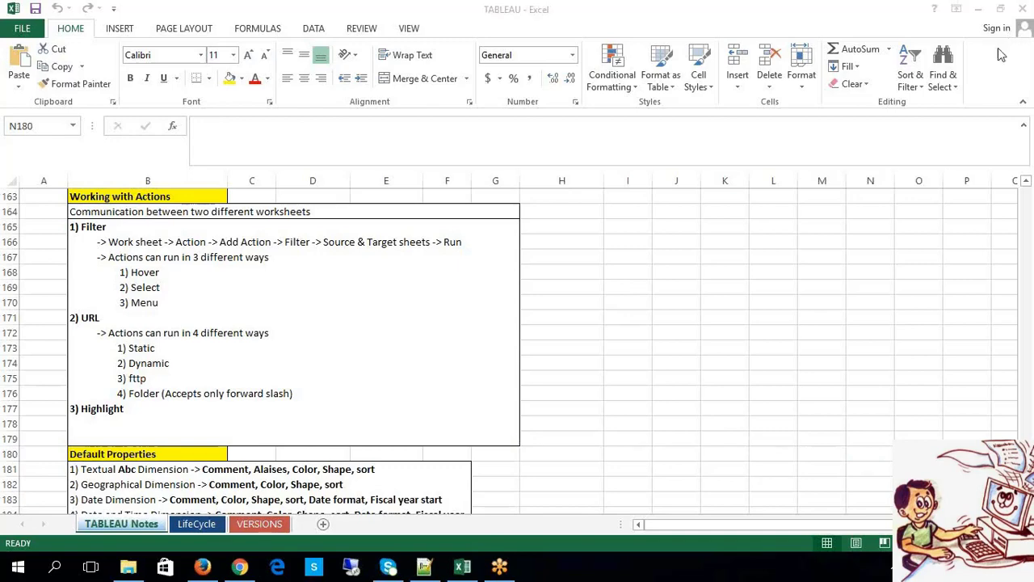
# Step: Launch Tableau 9.1, connect to the Excel file Sample - Superstore.xls and go to Sheet 1
pyautogui.click(978, 8)
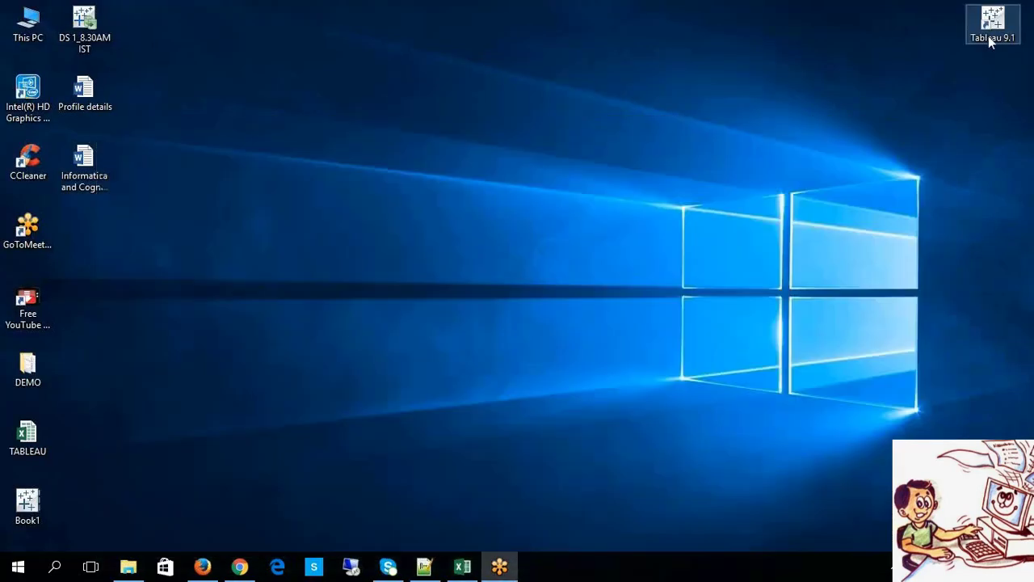
pyautogui.doubleClick(986, 36)
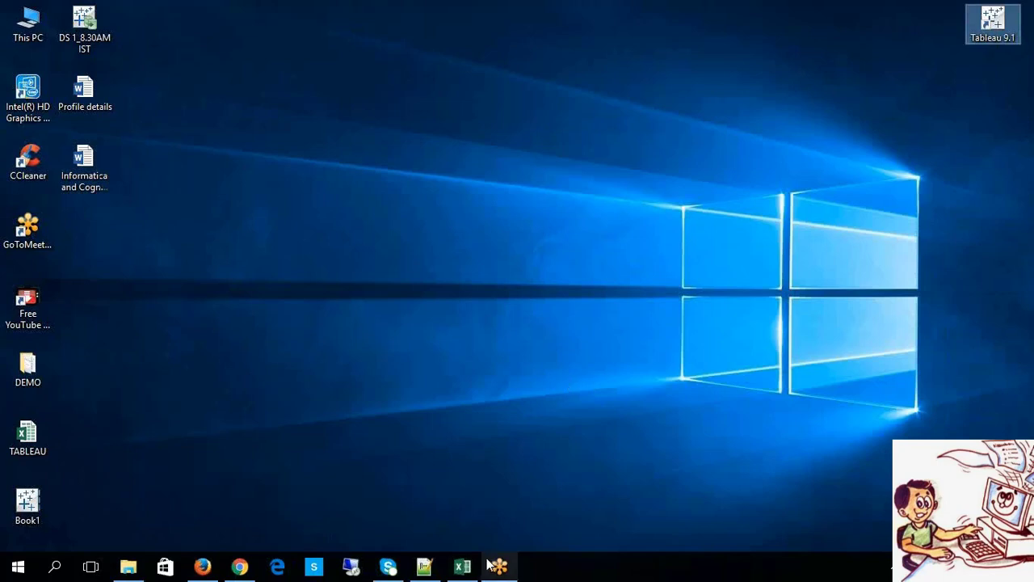
pyautogui.click(463, 566)
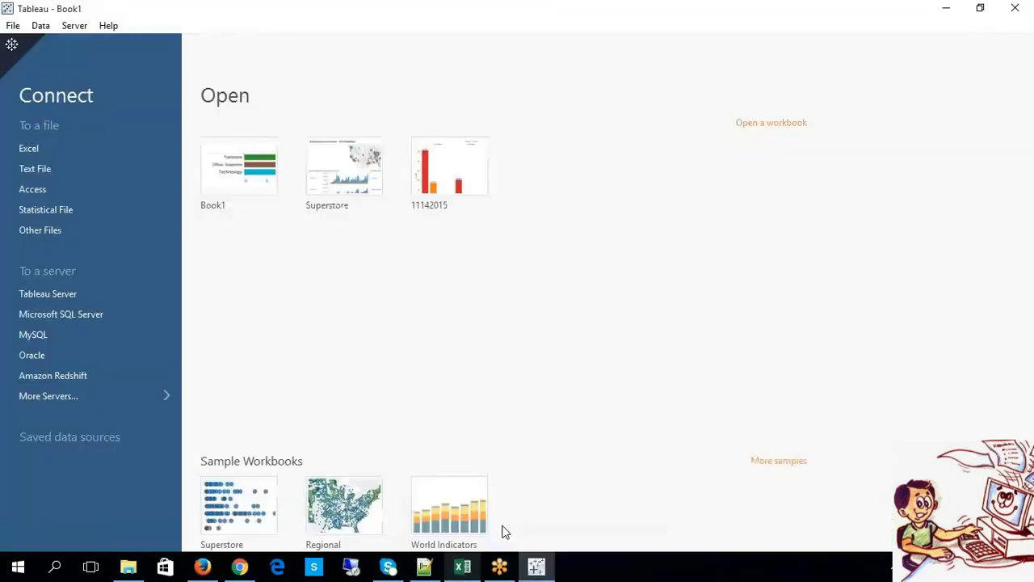
pyautogui.click(48, 148)
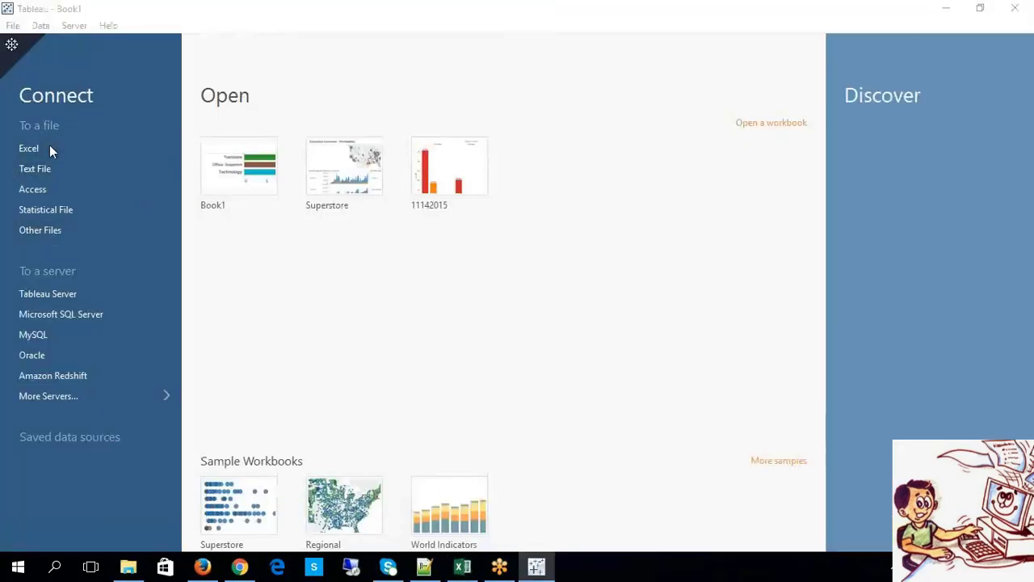
pyautogui.doubleClick(223, 132)
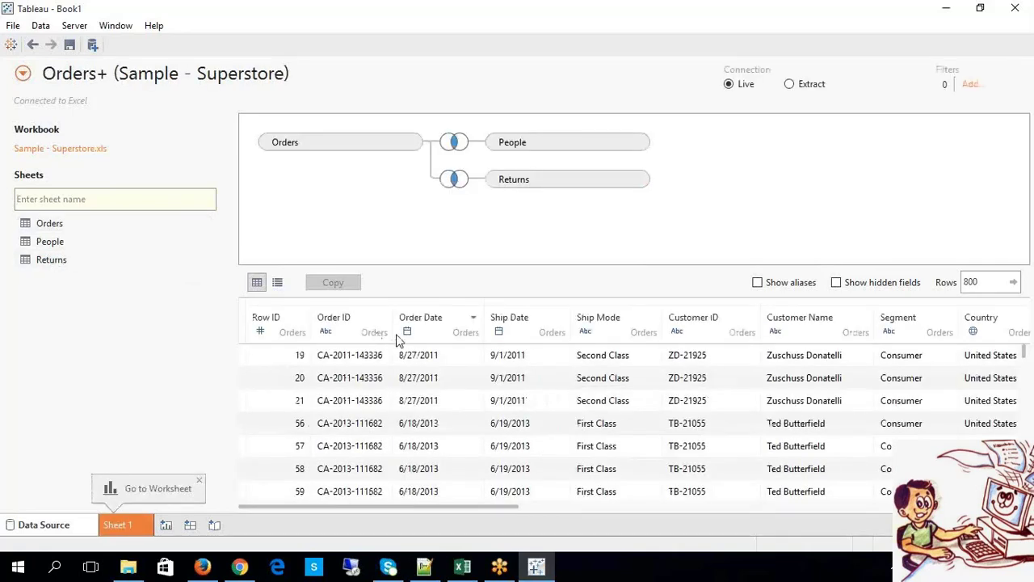
pyautogui.click(121, 525)
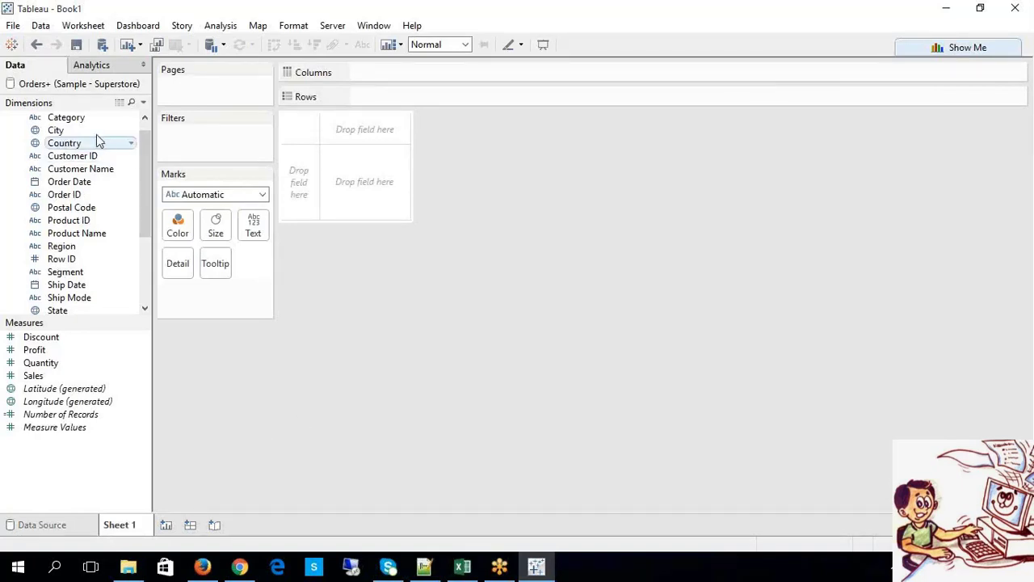
pyautogui.click(81, 31)
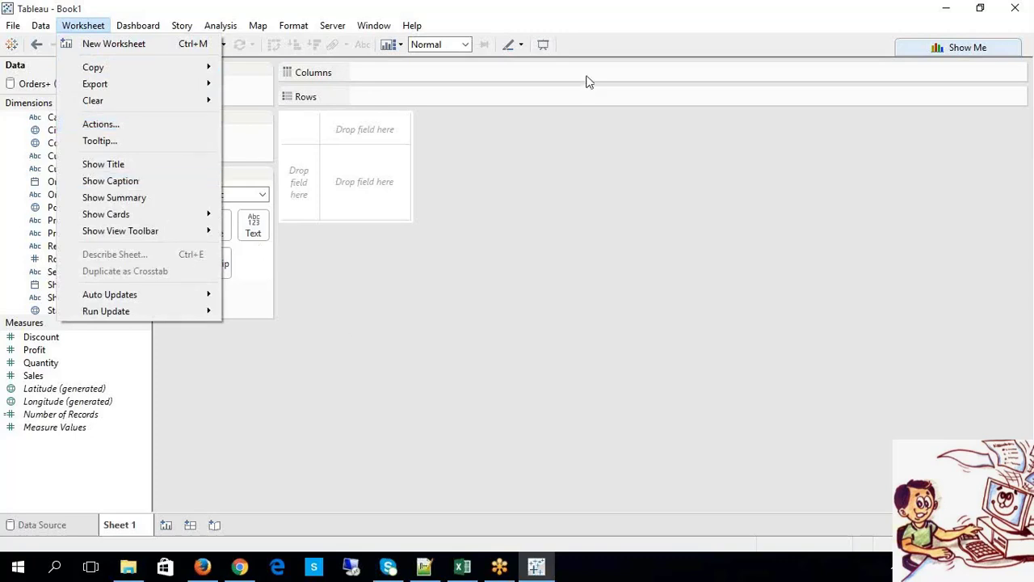
pyautogui.click(614, 23)
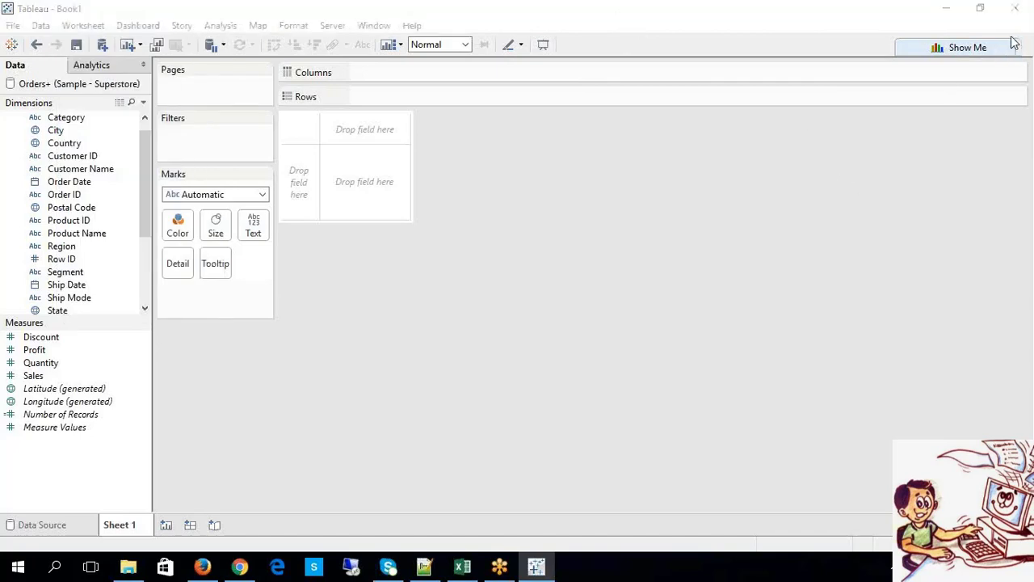
# Step: Switch to the TABLEAU workbook in Excel and review the Working with Actions notes on Filter, URL and Highlight actions
pyautogui.click(463, 566)
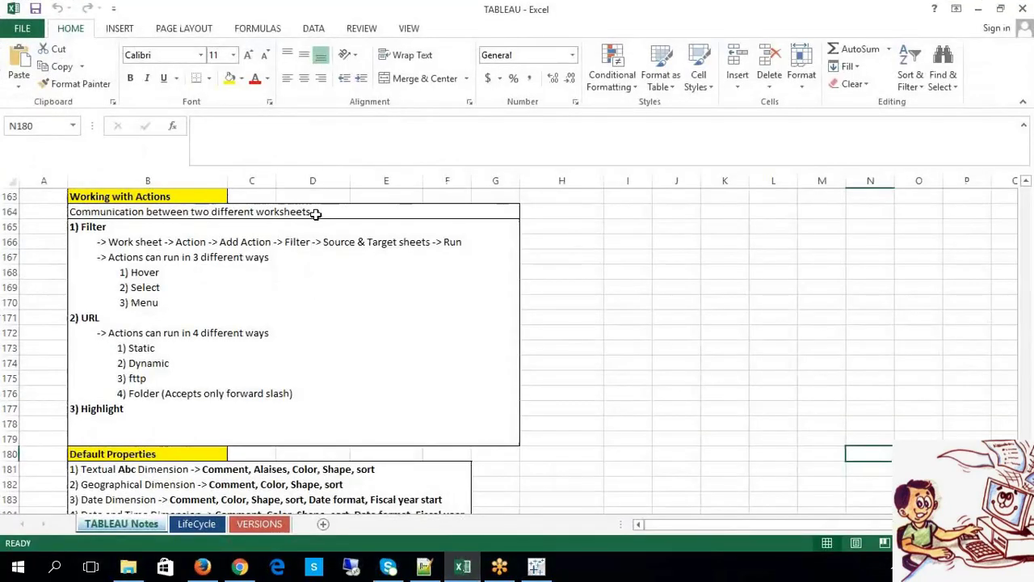
pyautogui.doubleClick(317, 211)
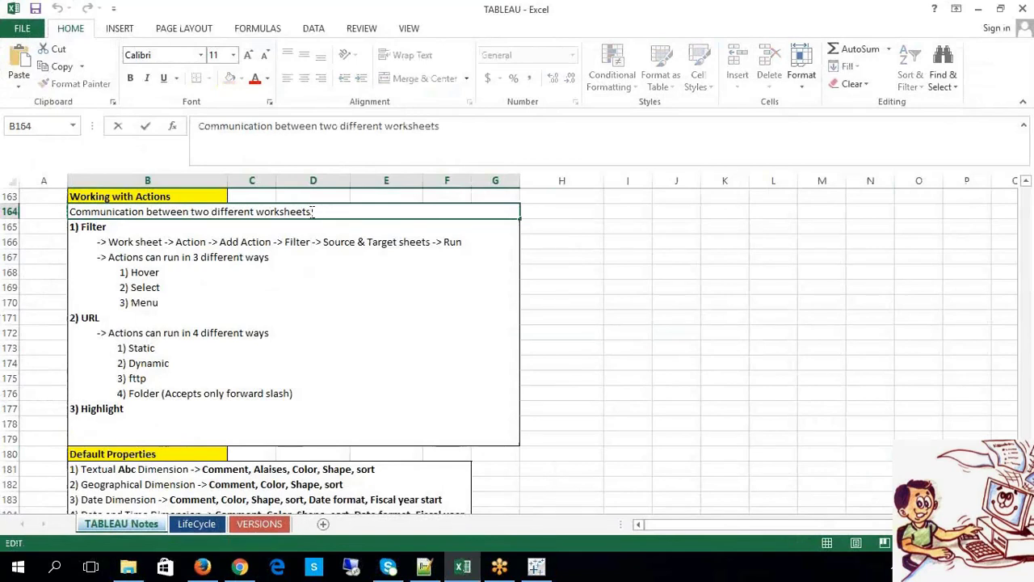
pyautogui.moveTo(317, 210); pyautogui.dragTo(256, 211)
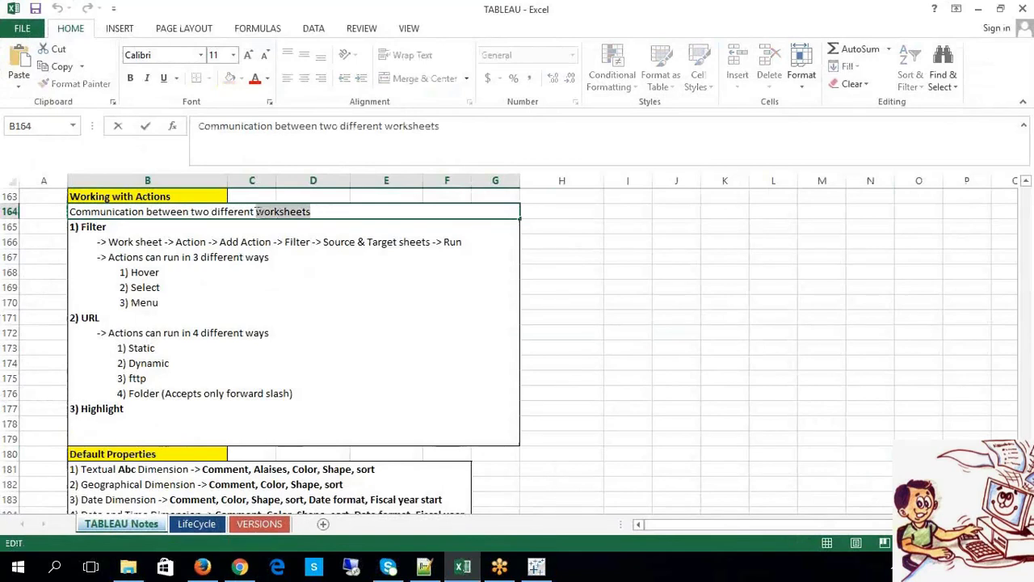
pyautogui.click(638, 326)
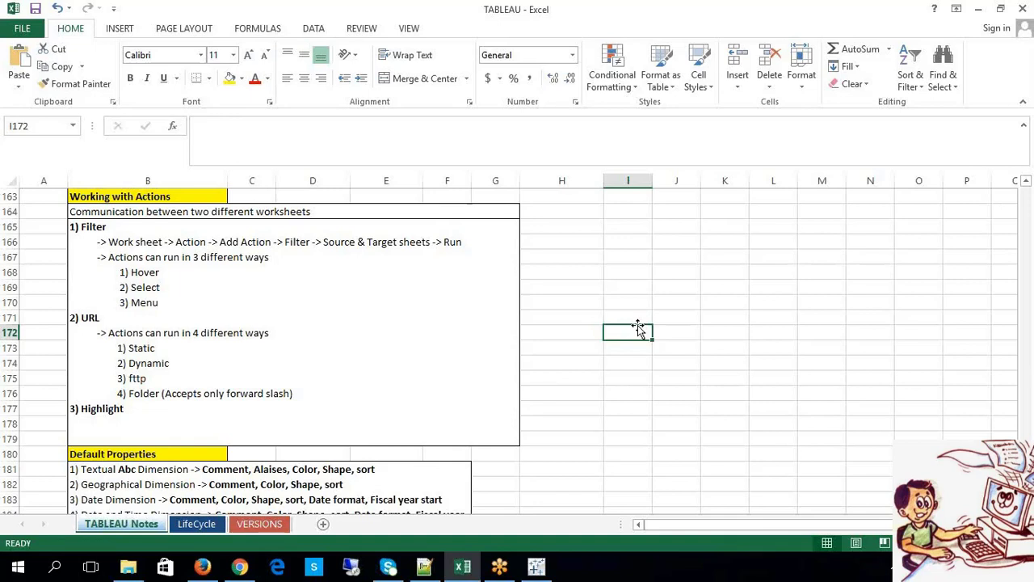
pyautogui.click(606, 285)
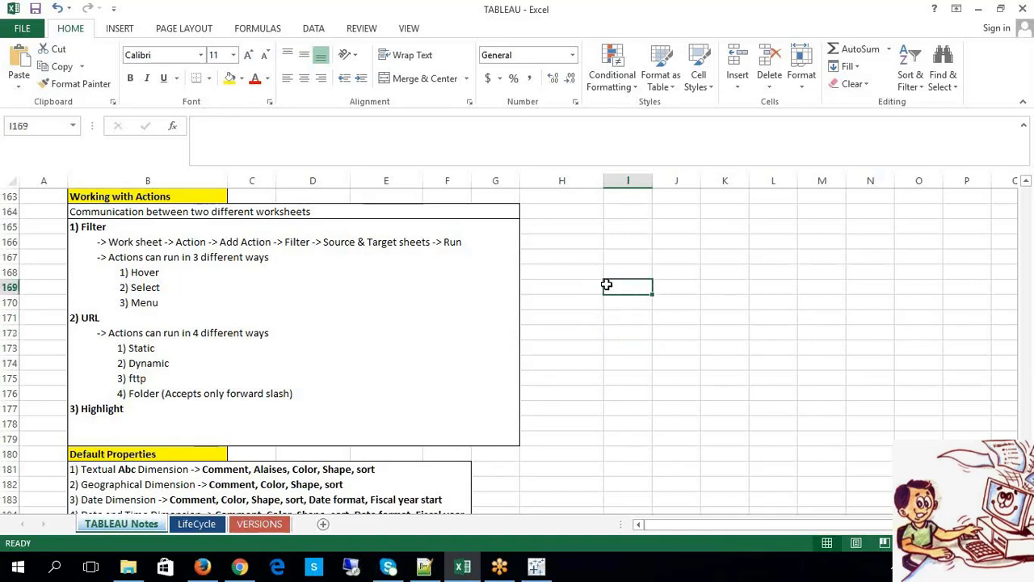
pyautogui.doubleClick(132, 226)
pyautogui.moveTo(107, 226); pyautogui.dragTo(84, 225)
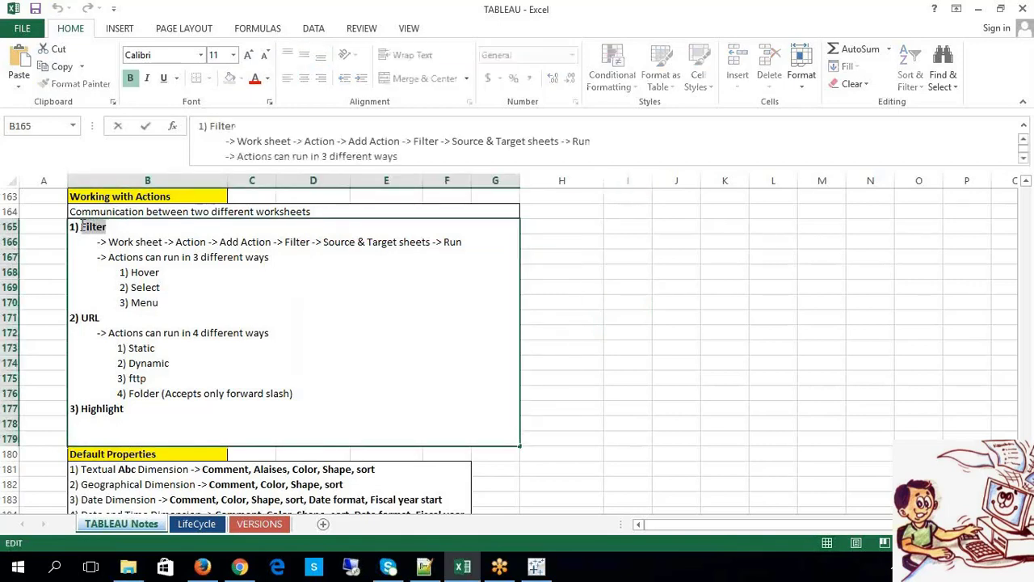
pyautogui.click(100, 318)
pyautogui.moveTo(99, 318); pyautogui.dragTo(78, 318)
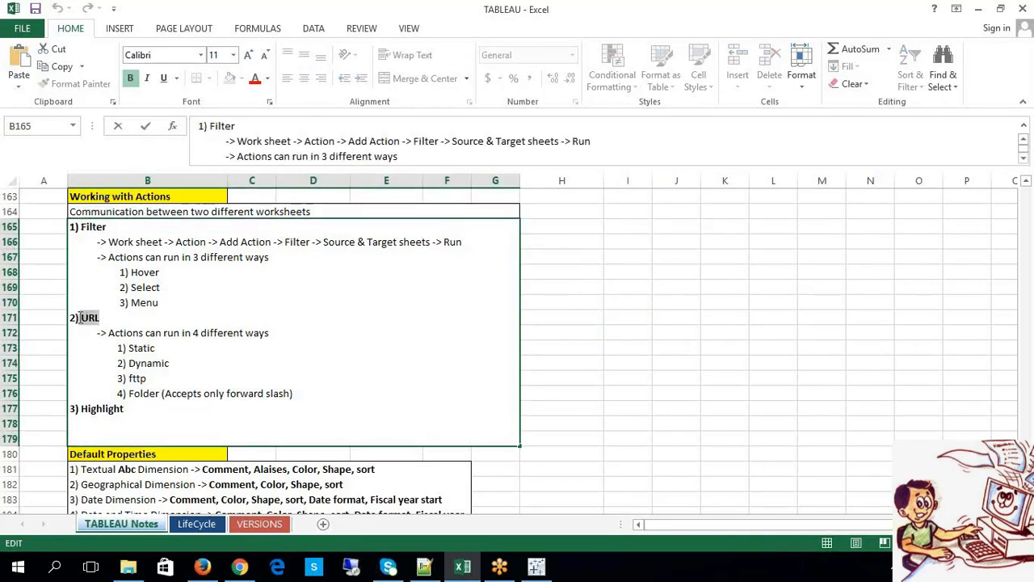
pyautogui.moveTo(128, 410); pyautogui.dragTo(77, 412)
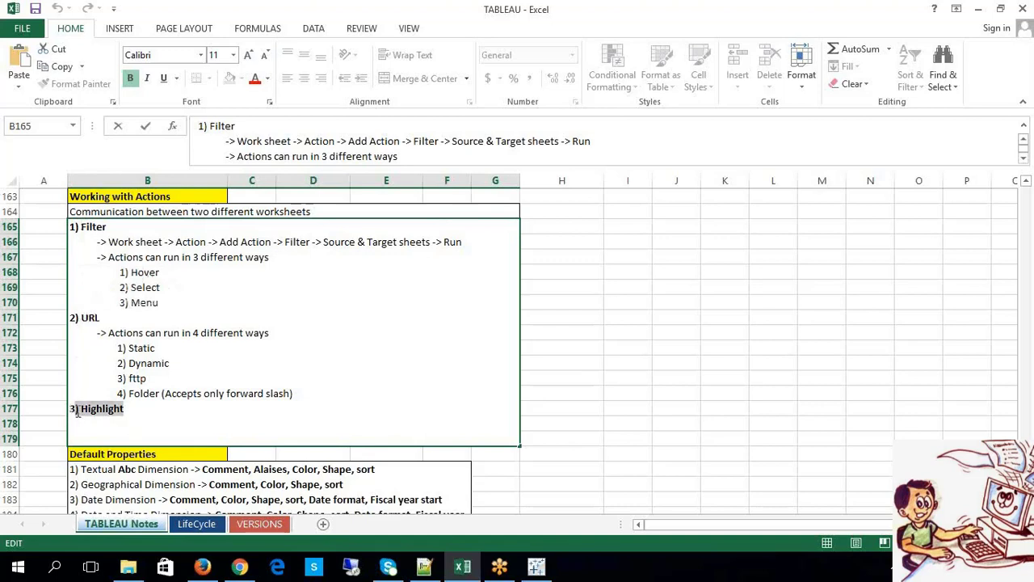
pyautogui.click(830, 300)
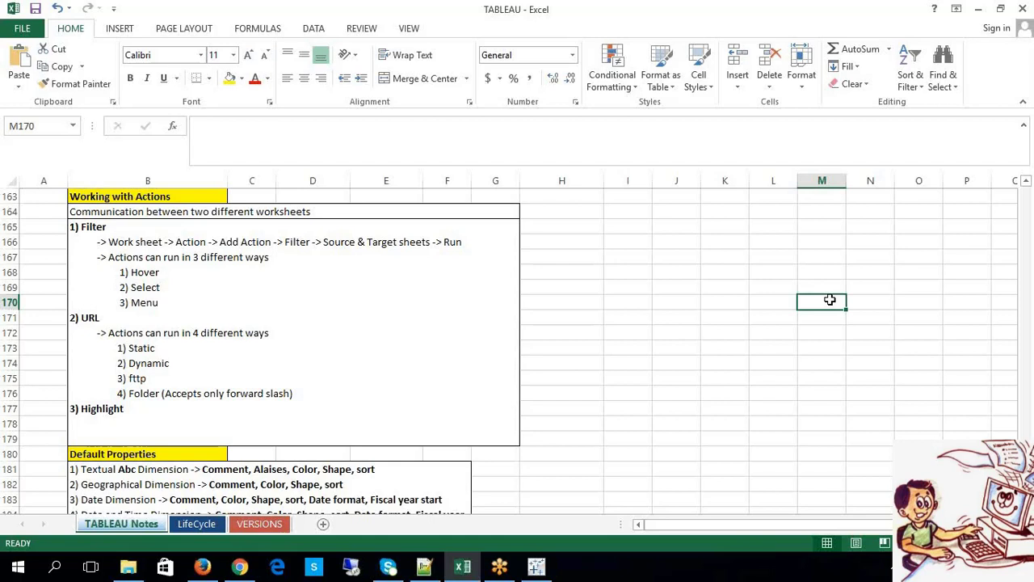
pyautogui.click(621, 272)
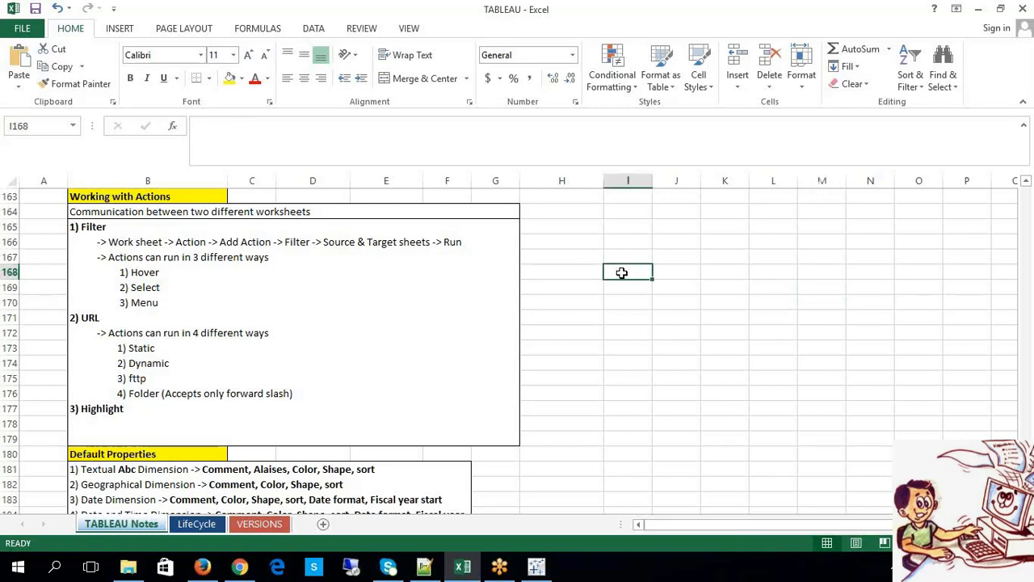
# Step: Switch back to Tableau and build a bar chart on Sheet 1 with Category on Rows and Sales on Columns
pyautogui.click(534, 566)
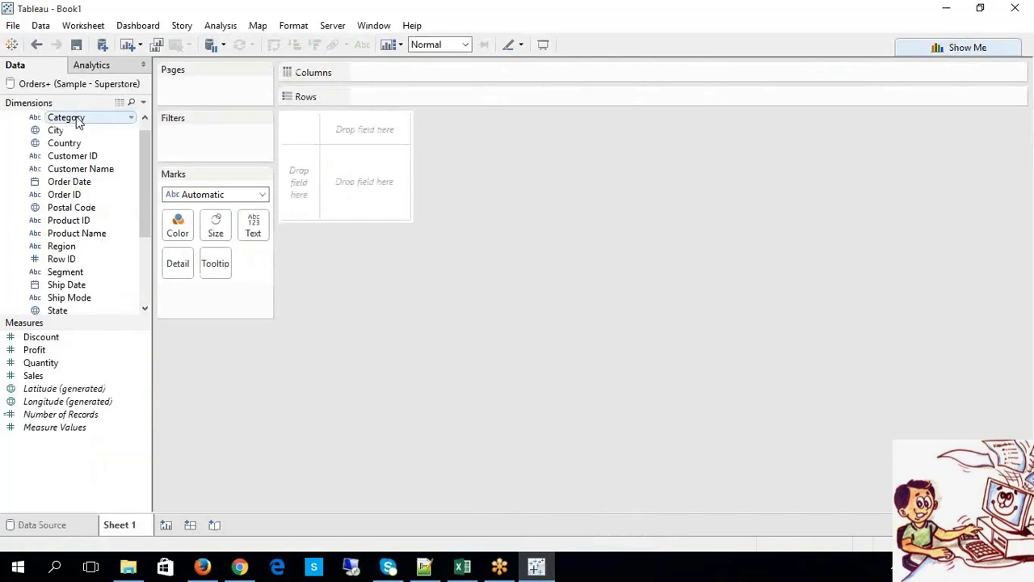
pyautogui.moveTo(73, 119); pyautogui.dragTo(372, 100)
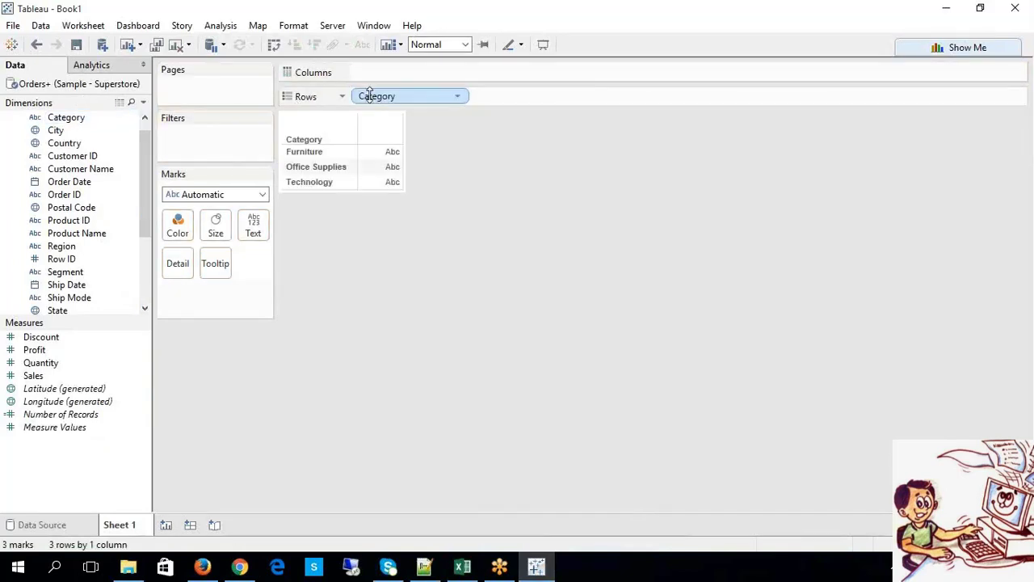
pyautogui.moveTo(62, 375); pyautogui.dragTo(374, 73)
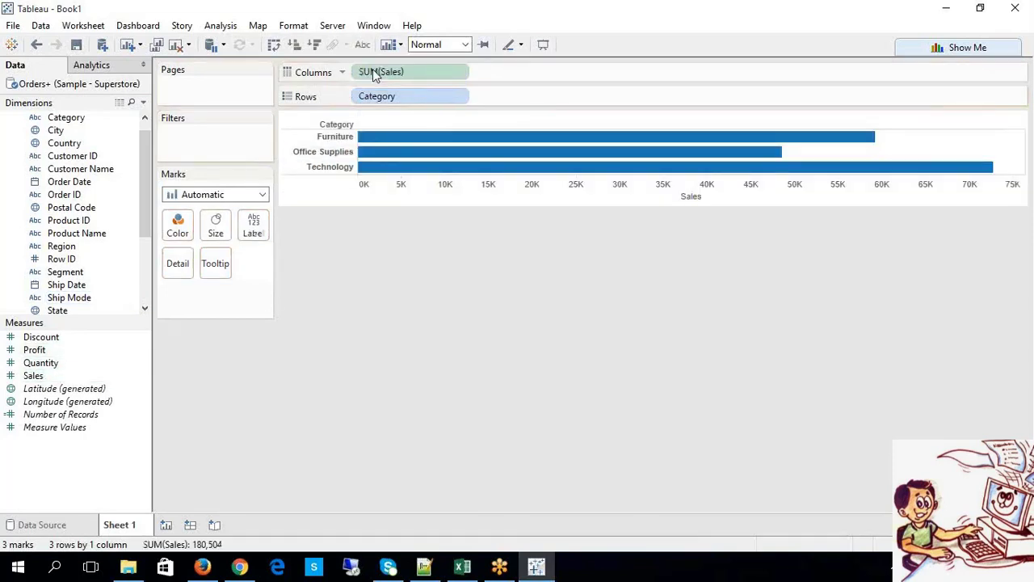
pyautogui.click(373, 70)
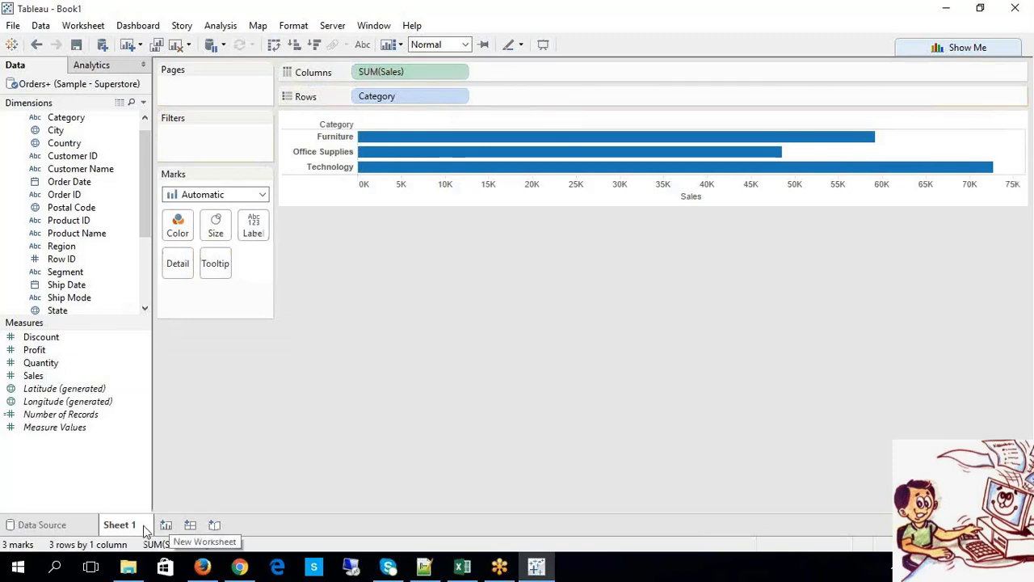
# Step: Add a second worksheet and build a bar chart with Category and Segment on Rows and Sales on Columns
pyautogui.moveTo(139, 530)
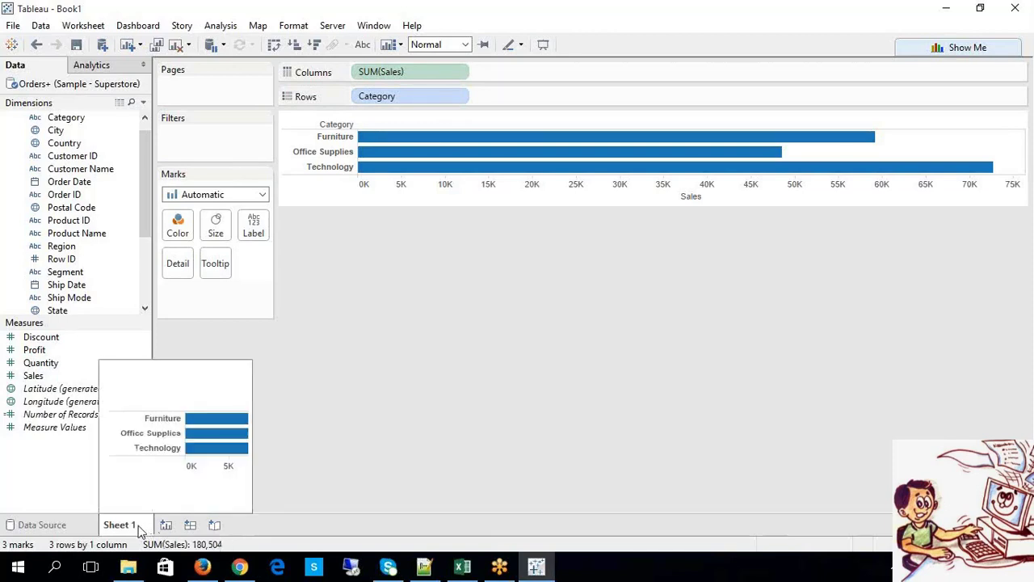
pyautogui.click(164, 527)
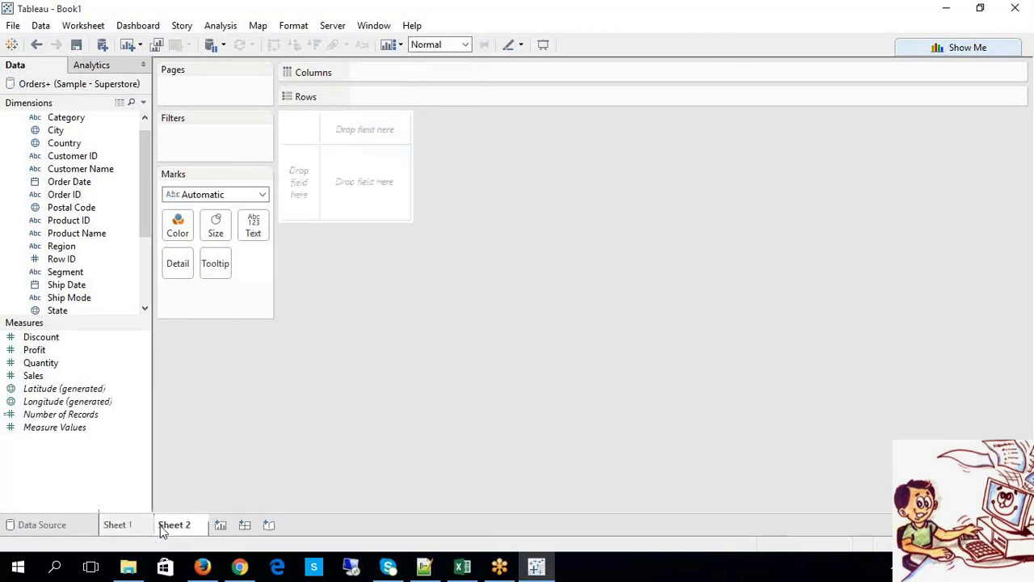
pyautogui.moveTo(86, 119); pyautogui.dragTo(394, 100)
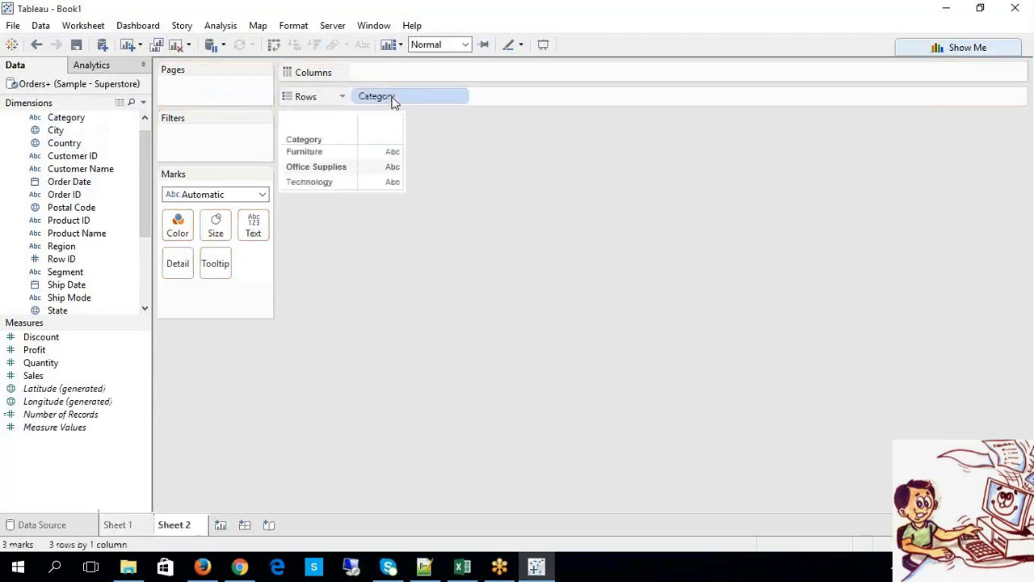
pyautogui.moveTo(77, 272); pyautogui.dragTo(484, 103)
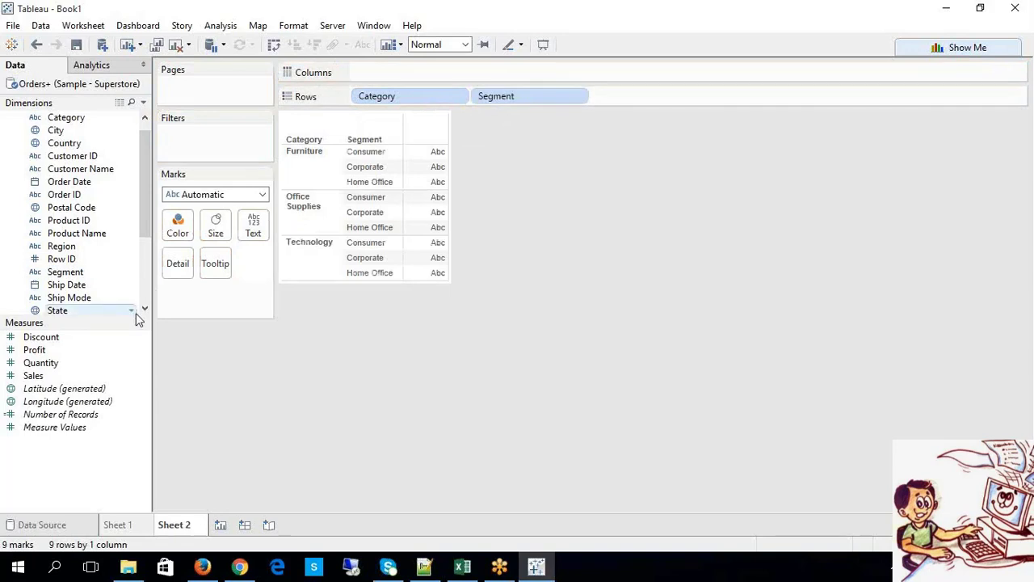
pyautogui.moveTo(34, 376); pyautogui.dragTo(371, 72)
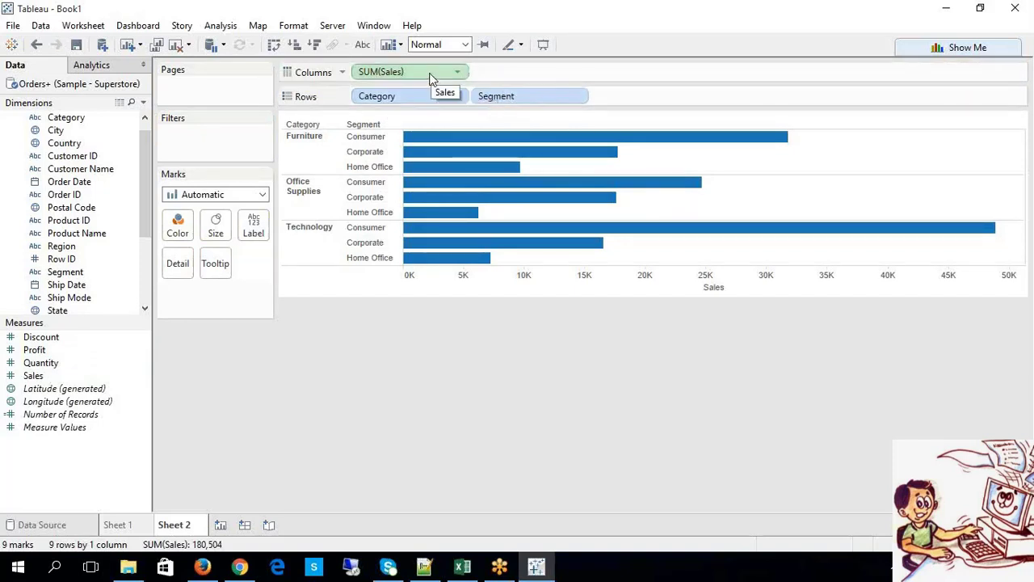
# Step: Compare Sheet 1 and Sheet 2 by selecting the Technology category on each, ending with Sheet 1's selection cleared
pyautogui.click(119, 524)
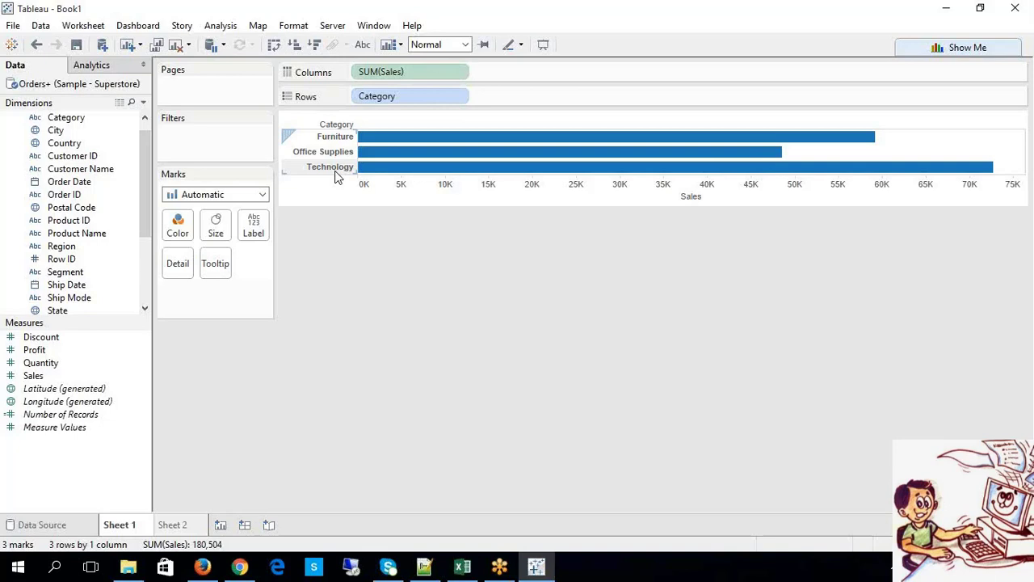
pyautogui.click(186, 524)
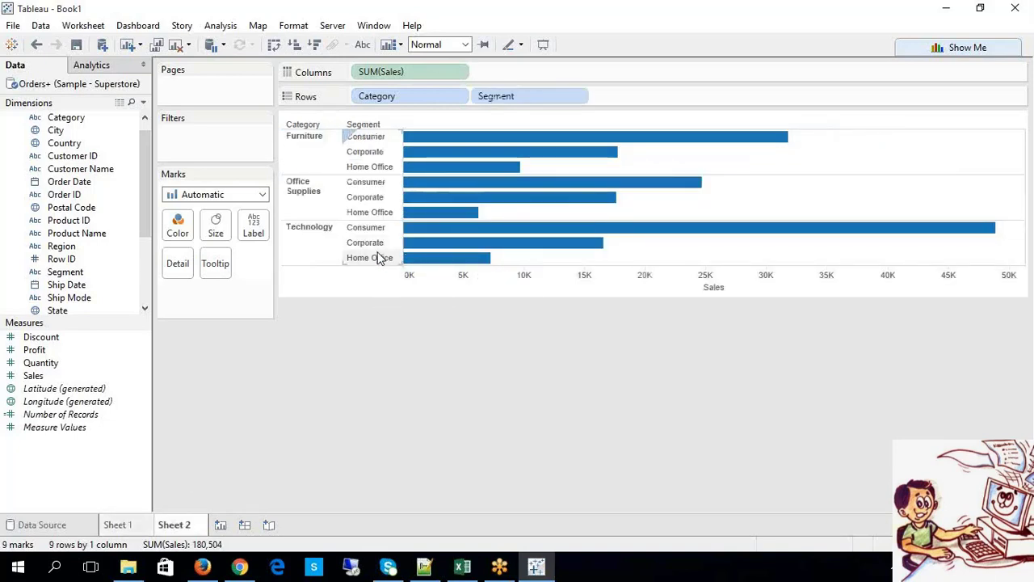
pyautogui.click(120, 523)
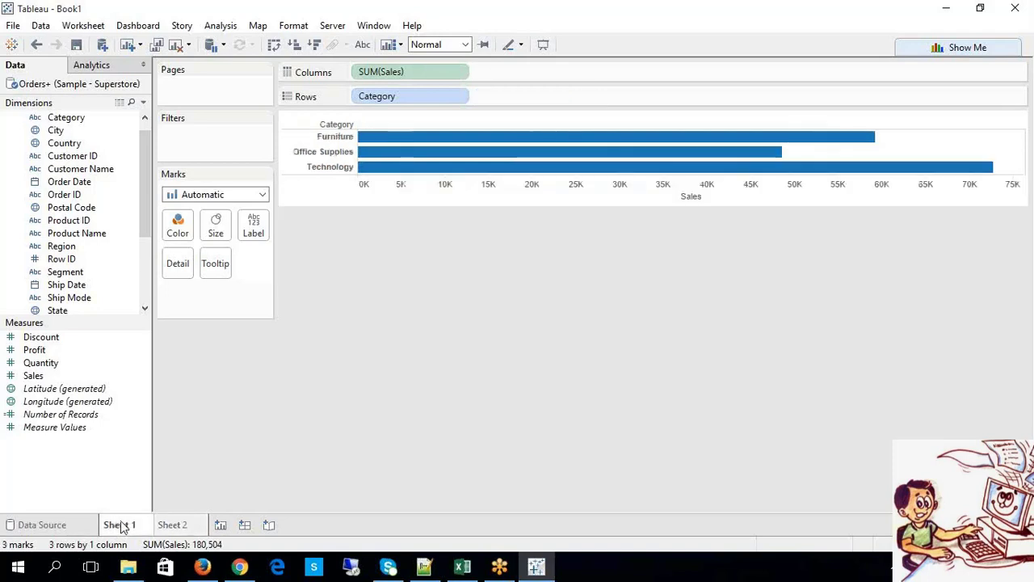
pyautogui.click(340, 171)
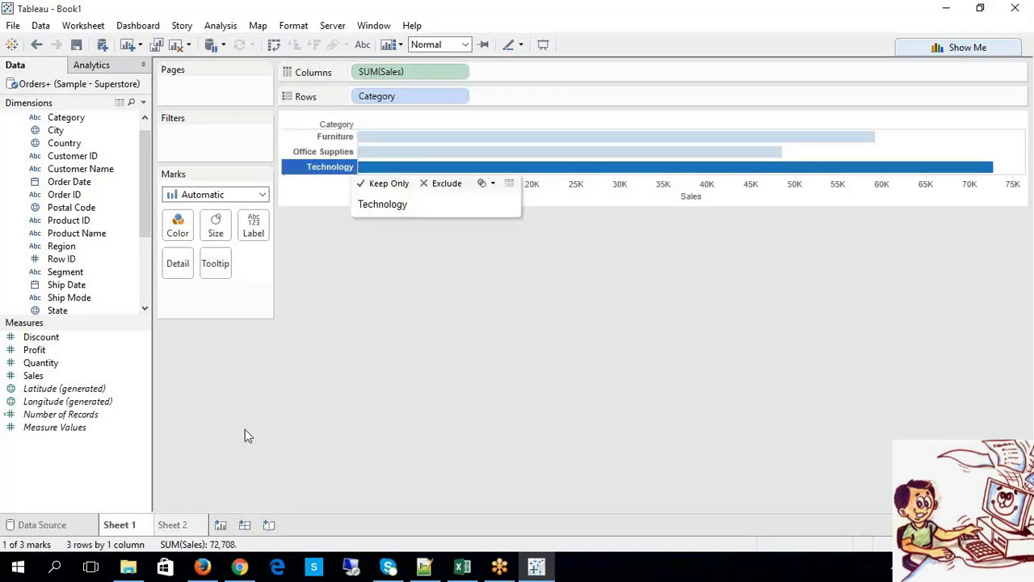
pyautogui.click(185, 525)
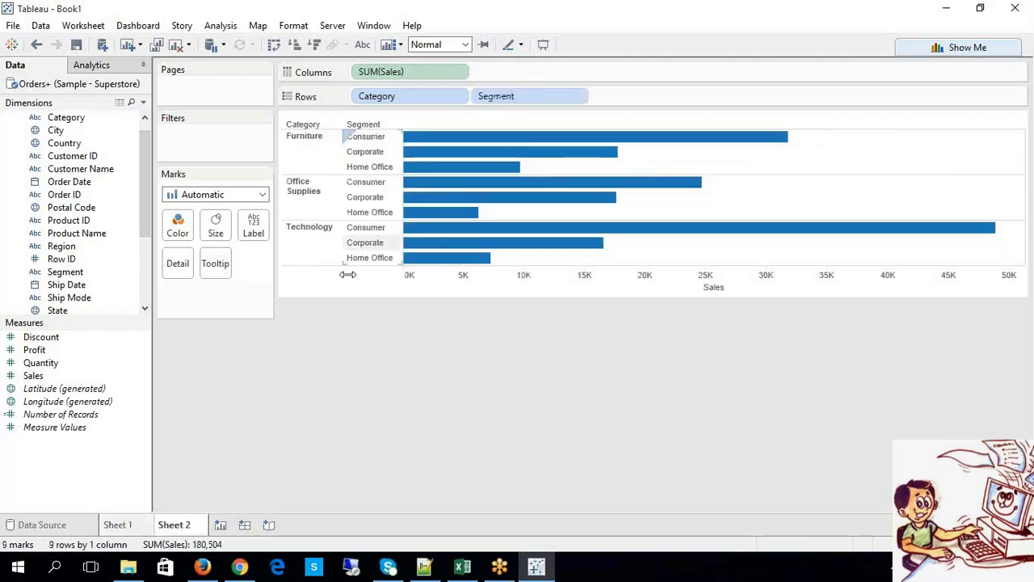
pyautogui.click(333, 245)
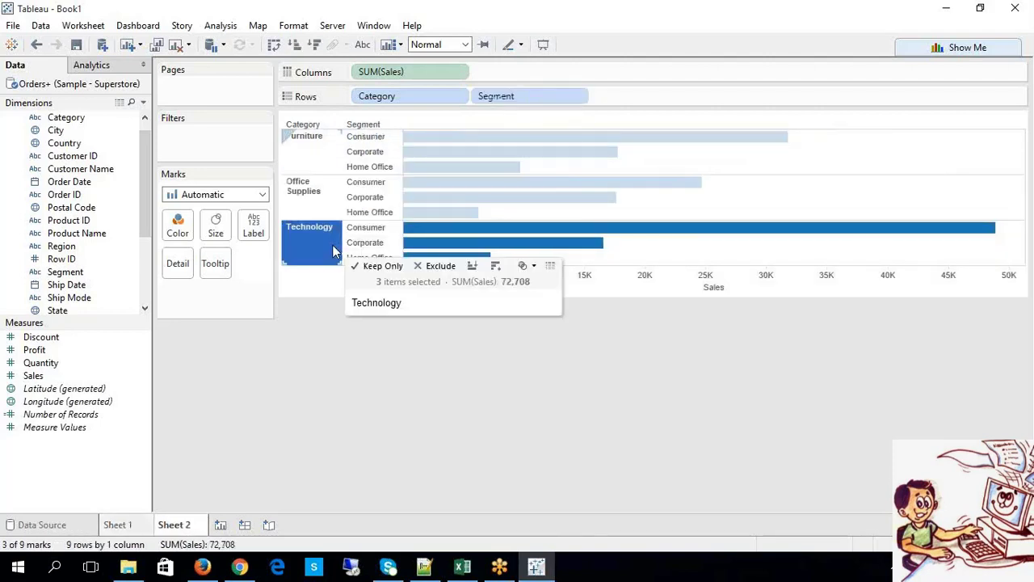
pyautogui.click(128, 525)
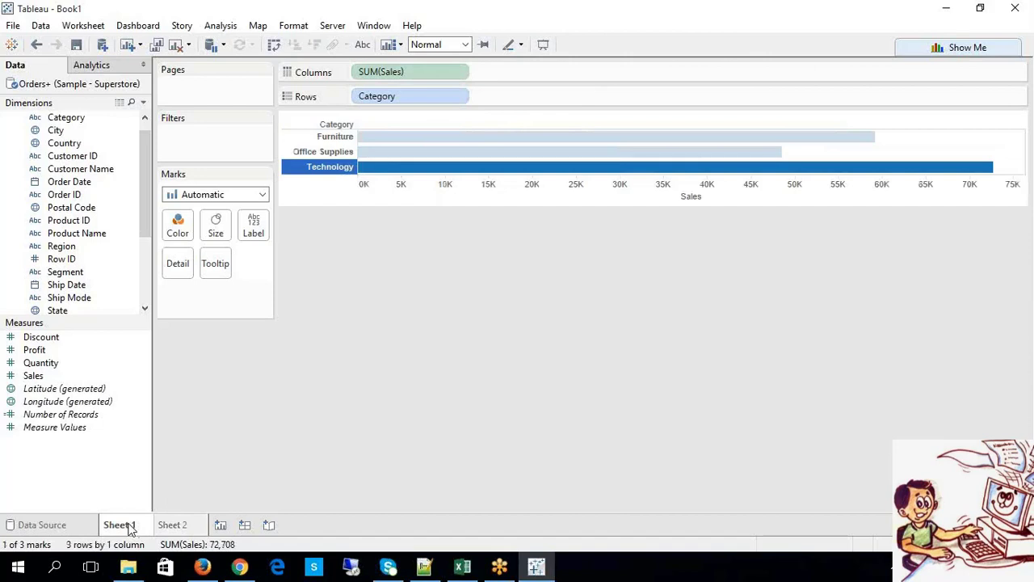
pyautogui.click(362, 414)
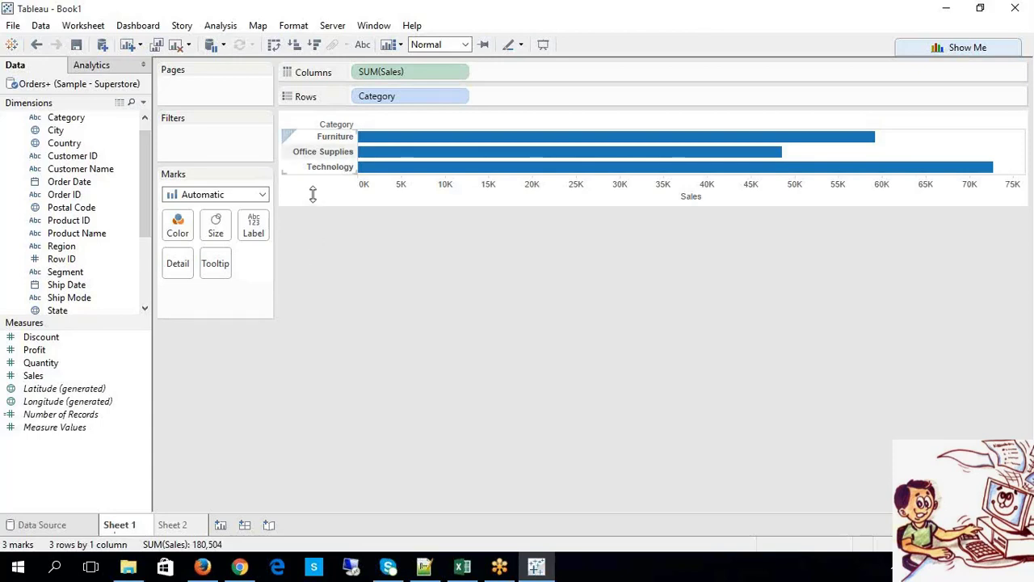
# Step: Compare the Office Supplies category on Sheet 1 and Sheet 2, clear Sheet 2's selection and return to Sheet 1
pyautogui.click(313, 155)
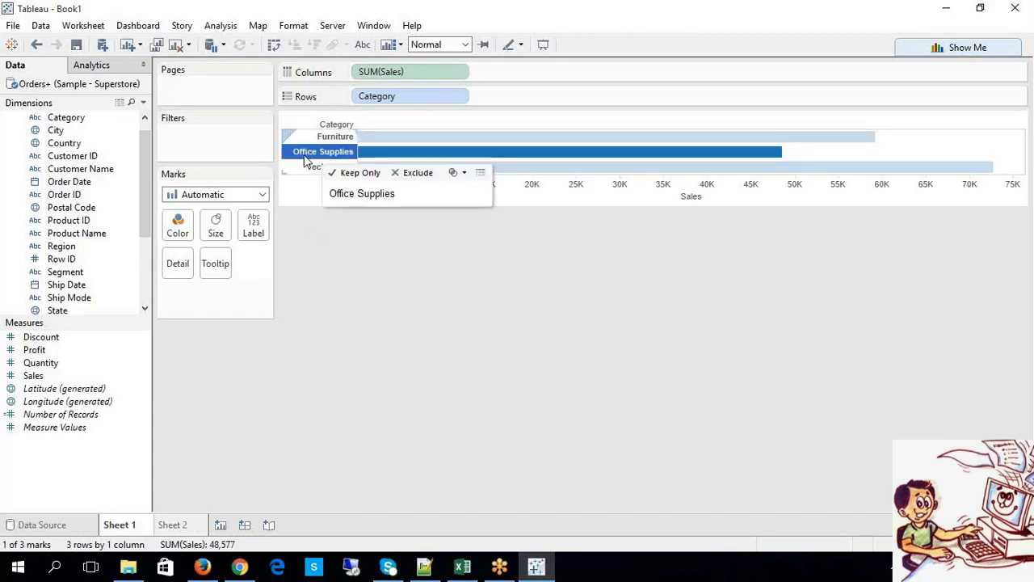
pyautogui.click(172, 525)
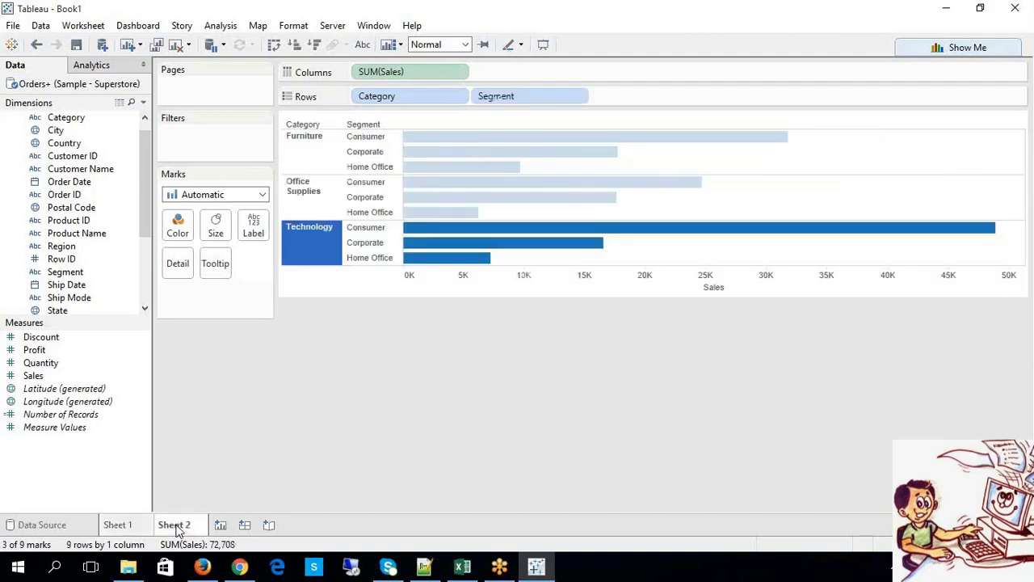
pyautogui.click(324, 192)
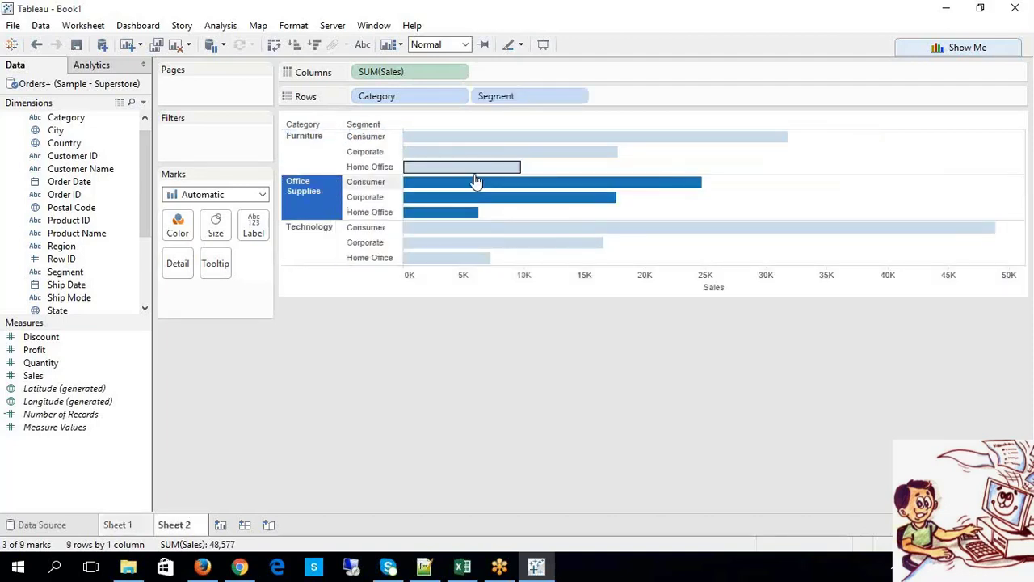
pyautogui.click(519, 337)
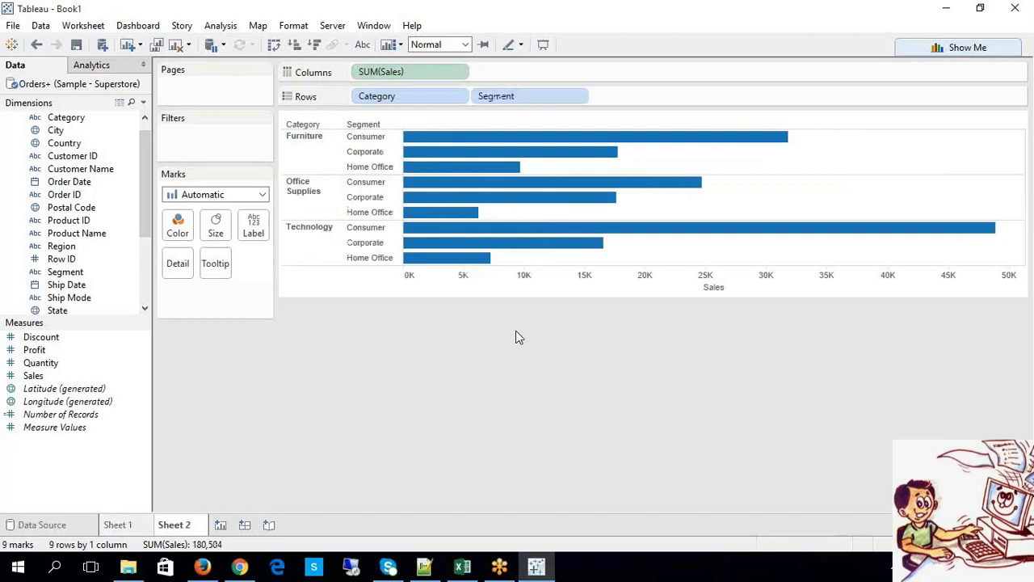
pyautogui.click(123, 526)
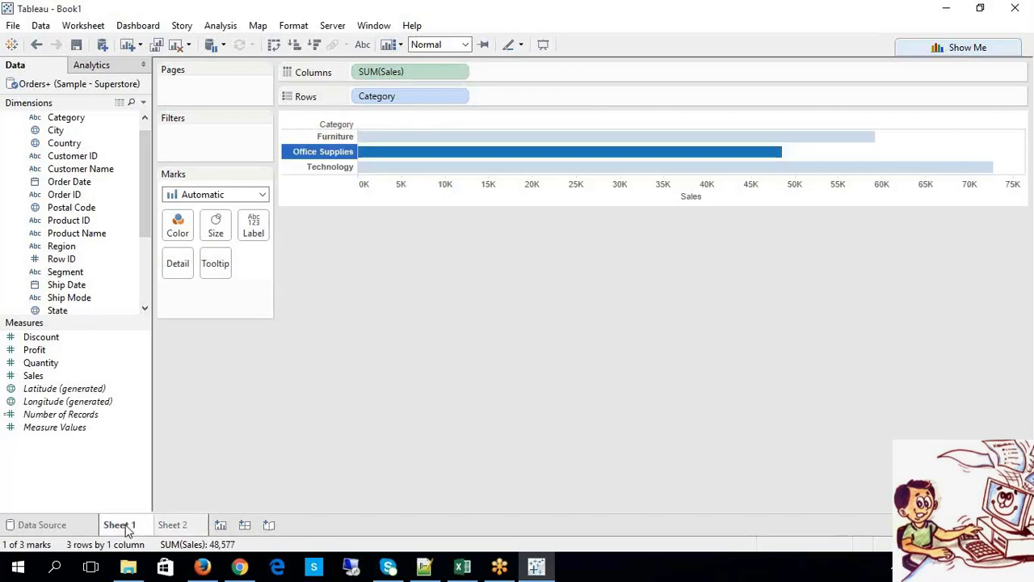
# Step: Switch to the TABLEAU workbook in Excel and review the Working with Actions heading and the Filter action notes
pyautogui.click(462, 566)
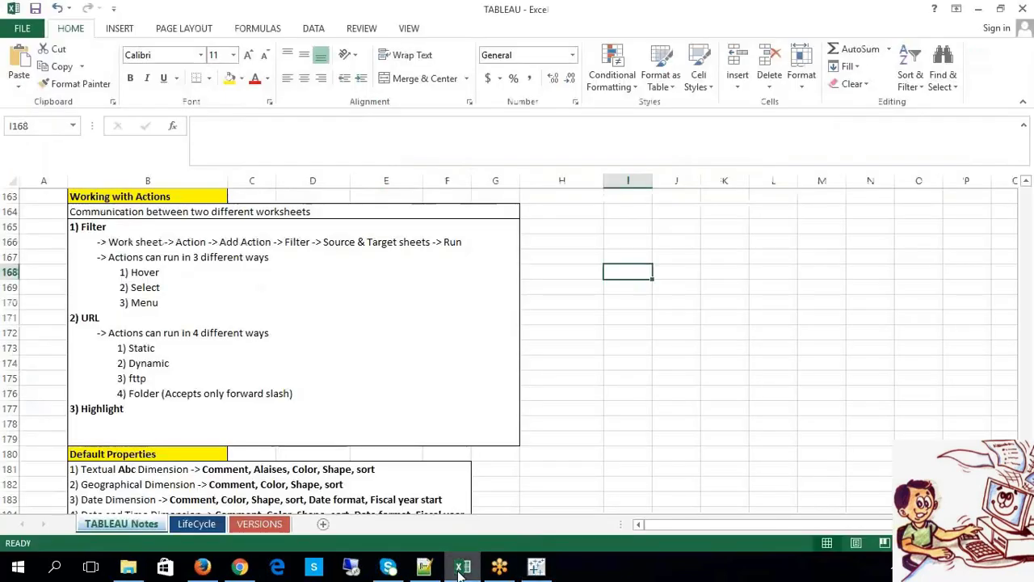
pyautogui.click(134, 211)
pyautogui.click(135, 198)
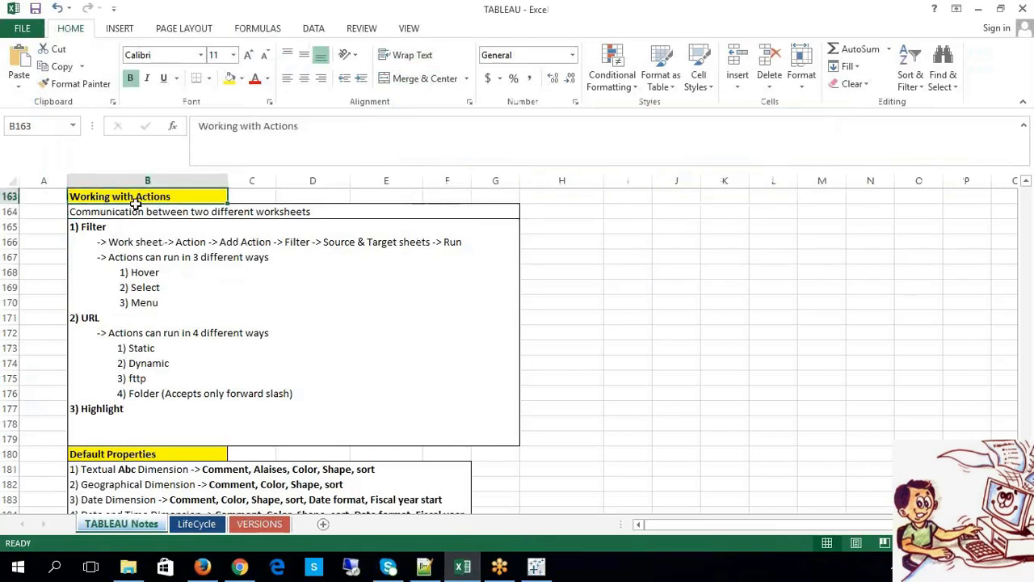
pyautogui.doubleClick(137, 195)
pyautogui.moveTo(135, 196); pyautogui.dragTo(178, 196)
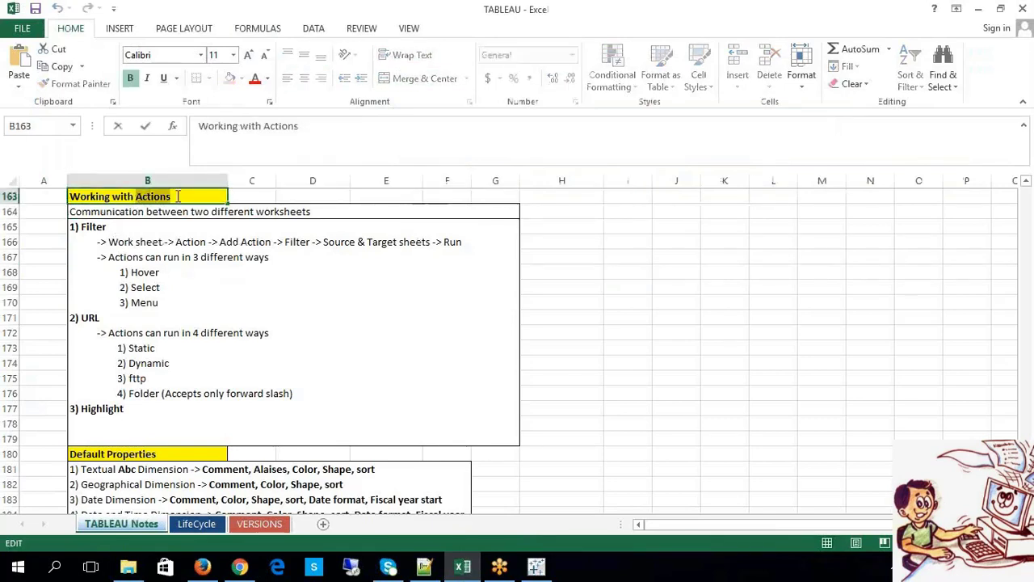
pyautogui.click(681, 289)
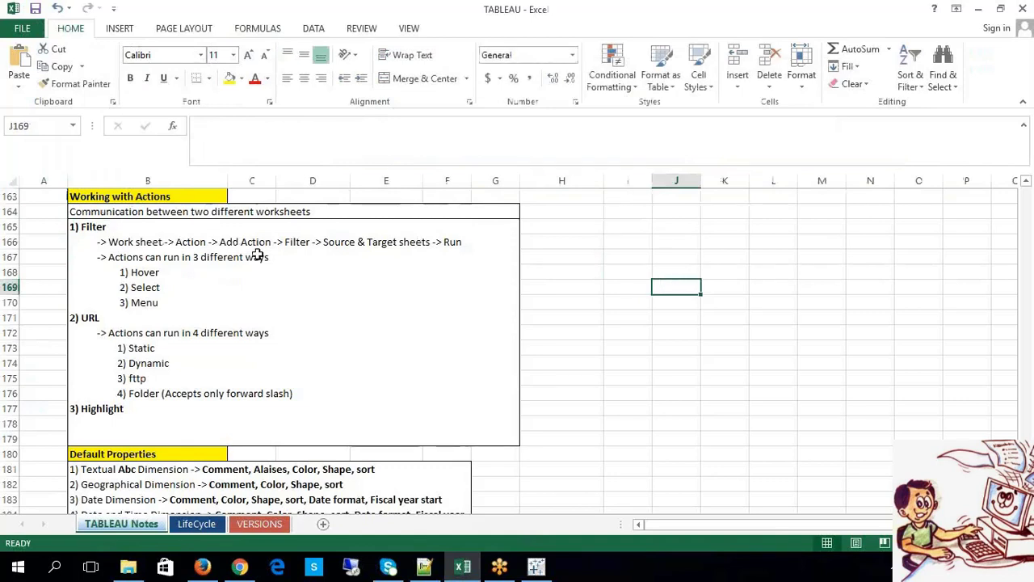
pyautogui.click(164, 242)
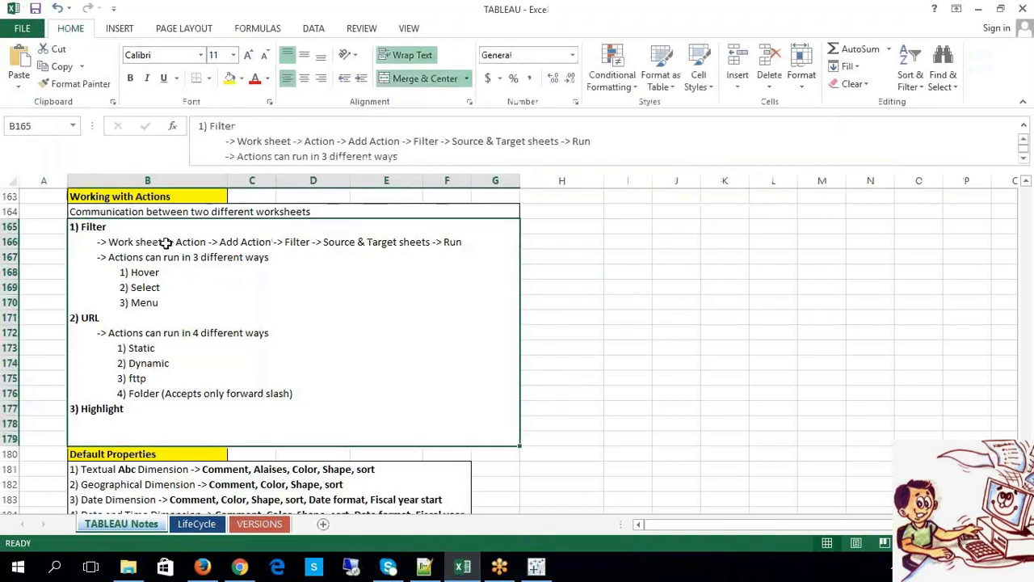
pyautogui.click(686, 293)
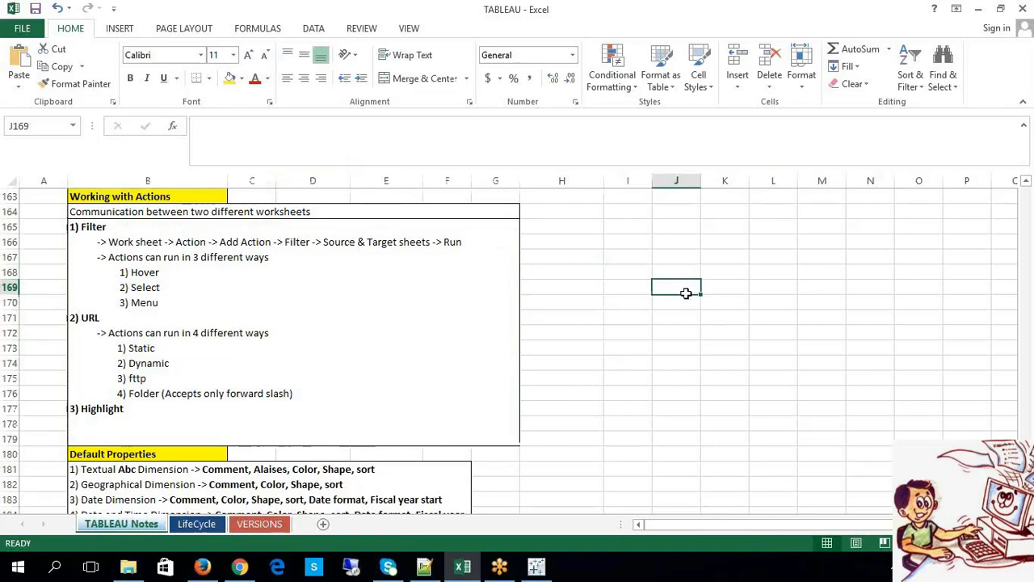
# Step: Switch back to Tableau, show mark labels on Sheet 1 and Sheet 2, and color Sheet 1's bars by Category
pyautogui.click(535, 568)
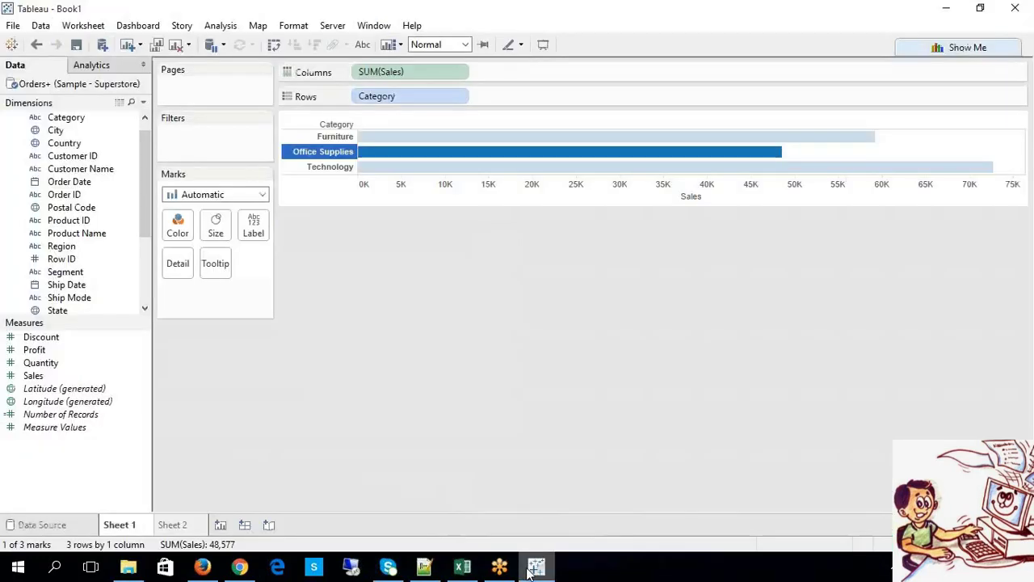
pyautogui.click(84, 26)
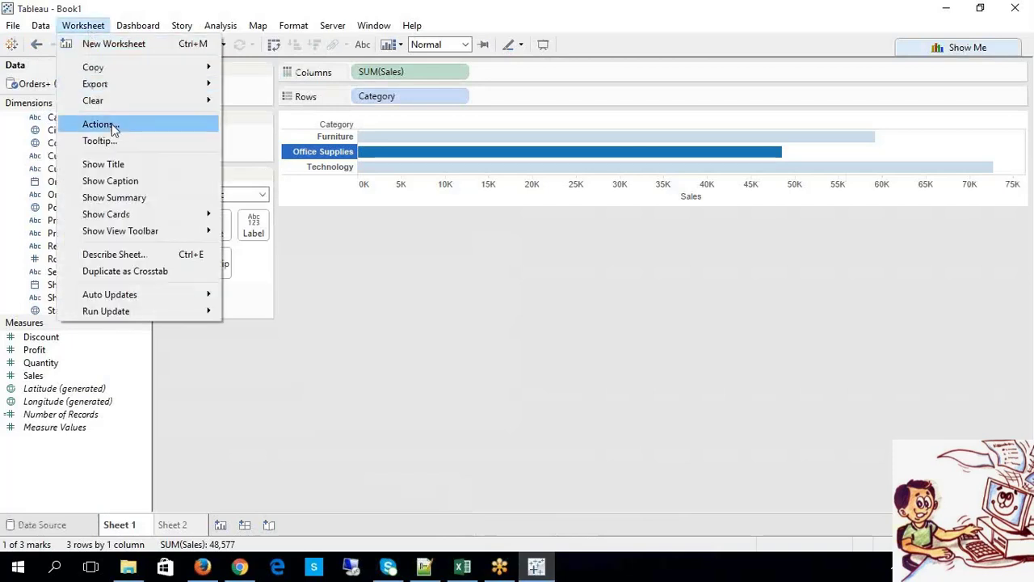
pyautogui.click(388, 265)
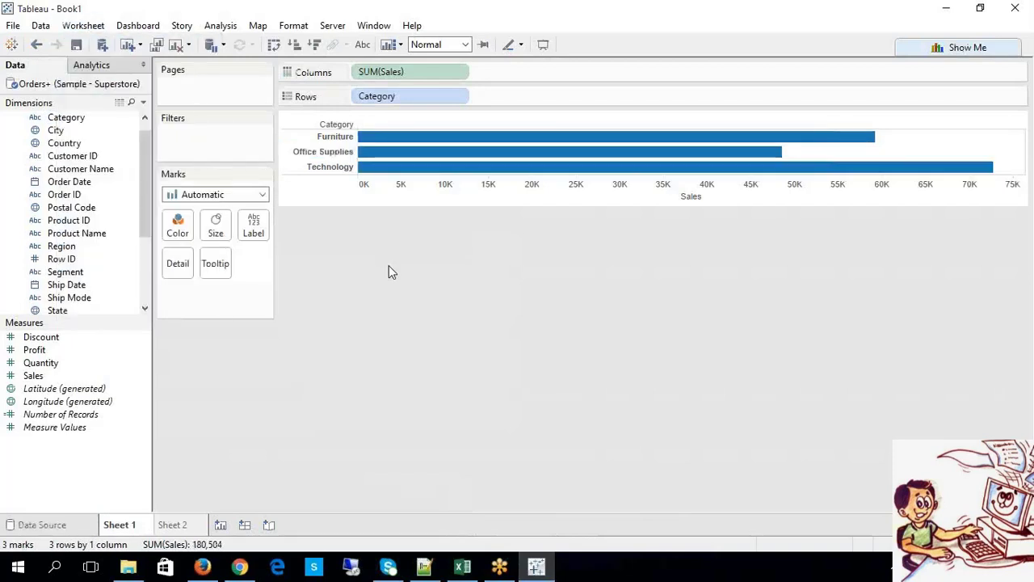
pyautogui.click(362, 45)
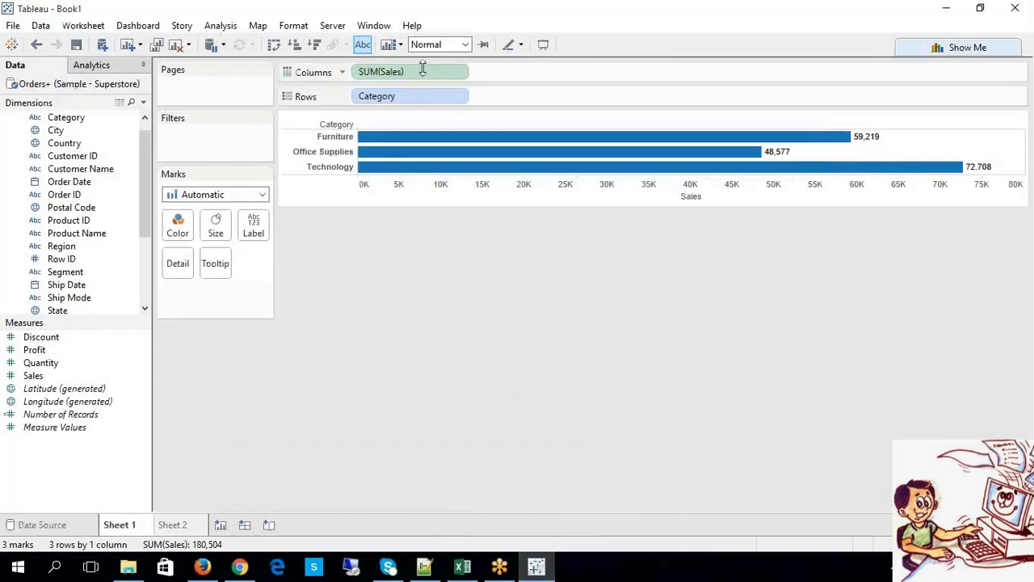
pyautogui.click(175, 525)
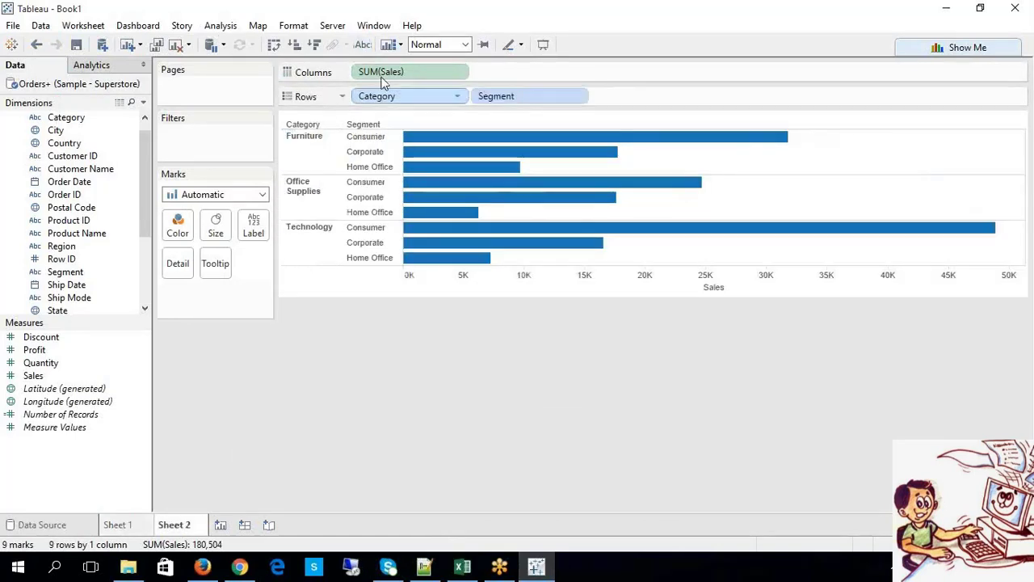
pyautogui.click(362, 44)
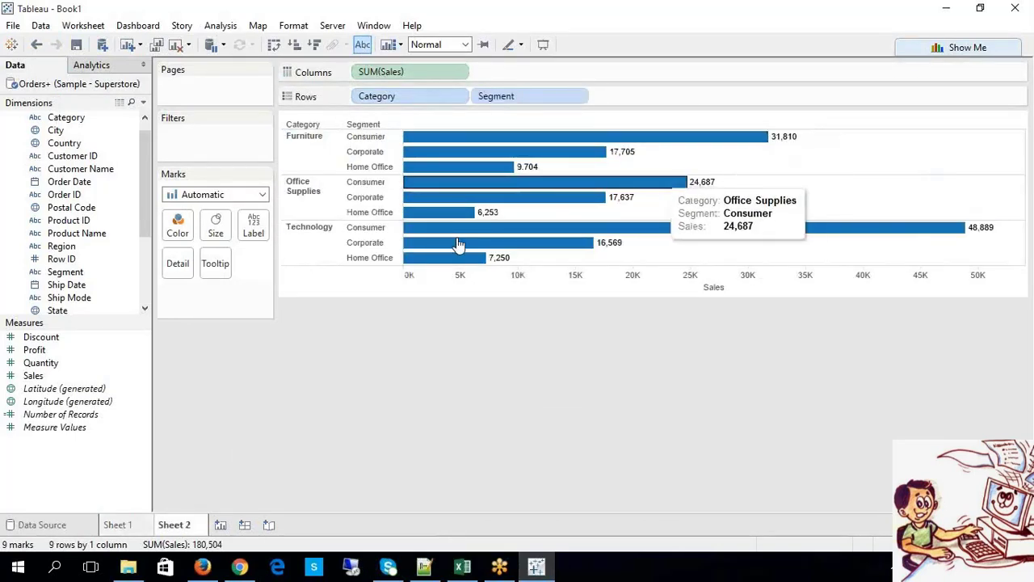
pyautogui.click(118, 525)
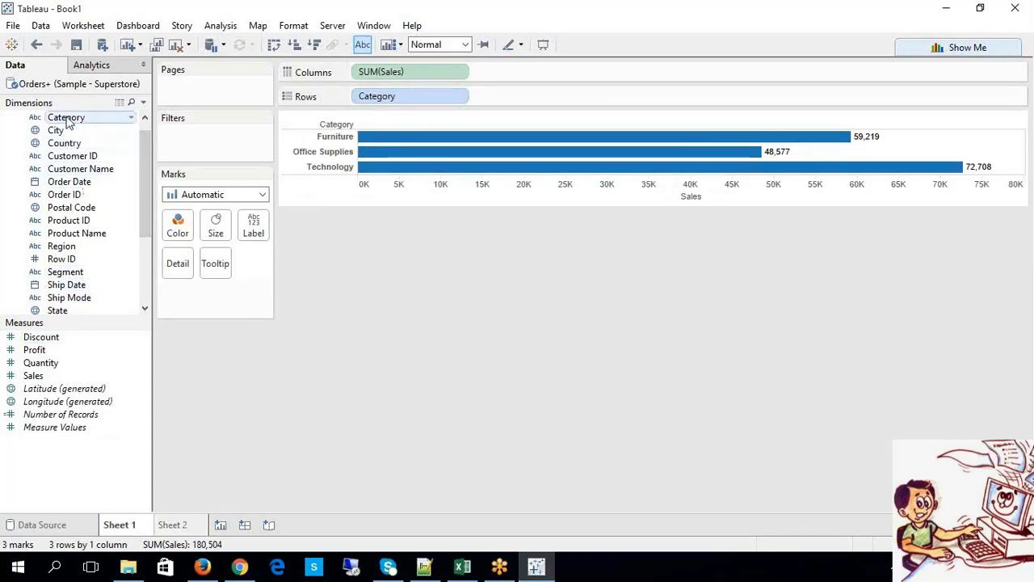
pyautogui.moveTo(65, 117); pyautogui.dragTo(177, 218)
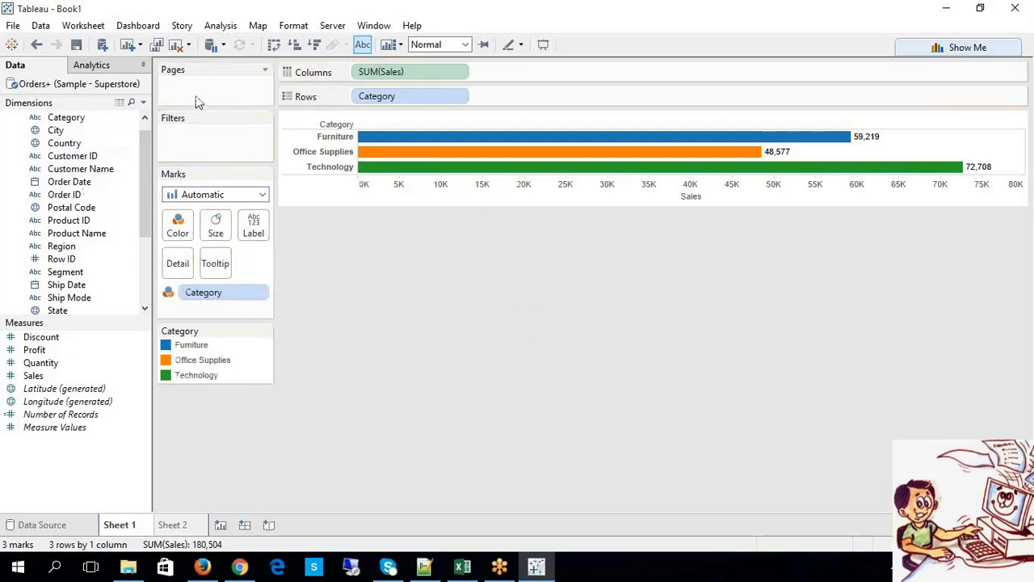
# Step: Open the worksheet actions for Sheet 1 and display the action types that can be added
pyautogui.click(90, 27)
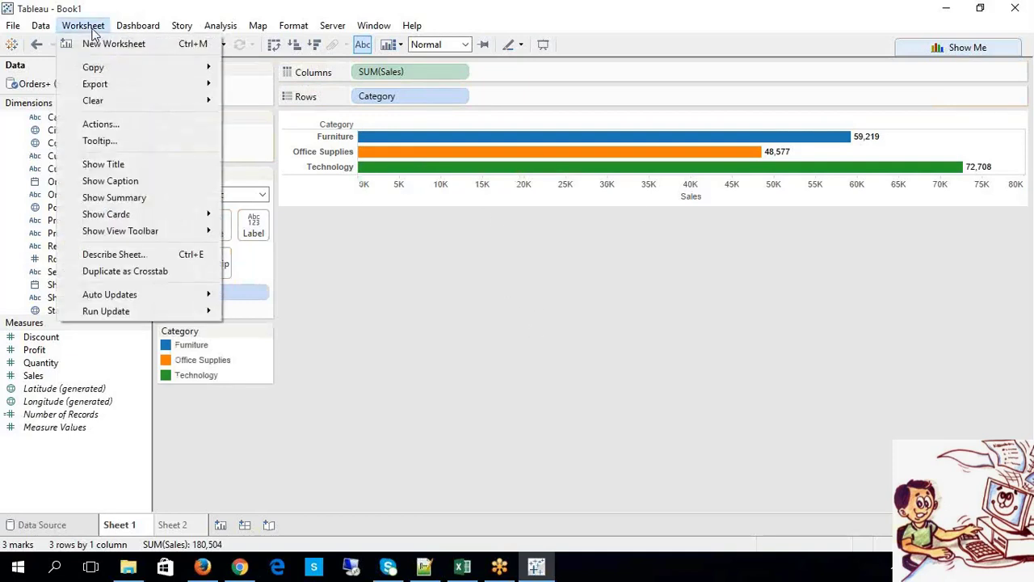
pyautogui.click(111, 124)
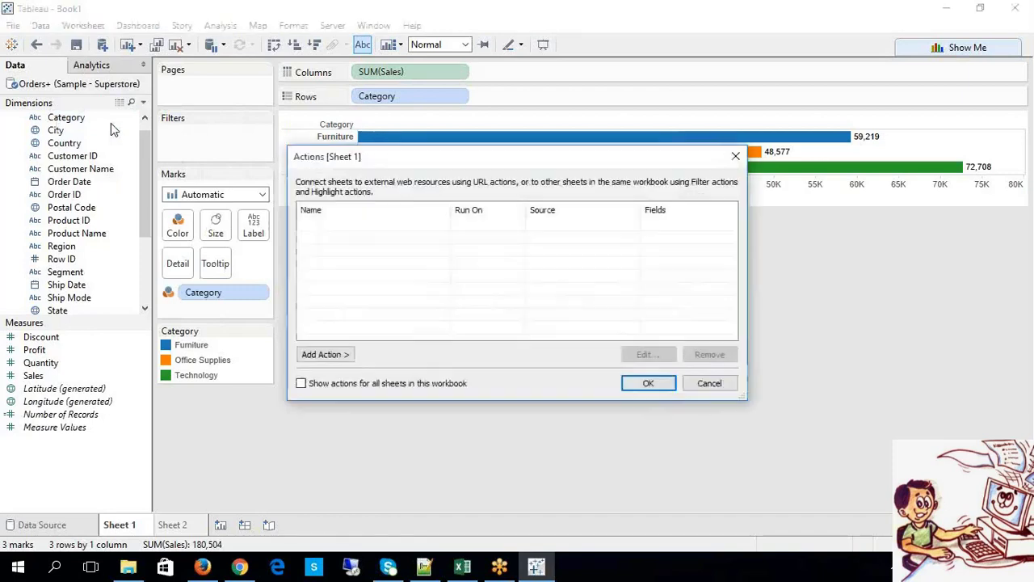
pyautogui.click(325, 354)
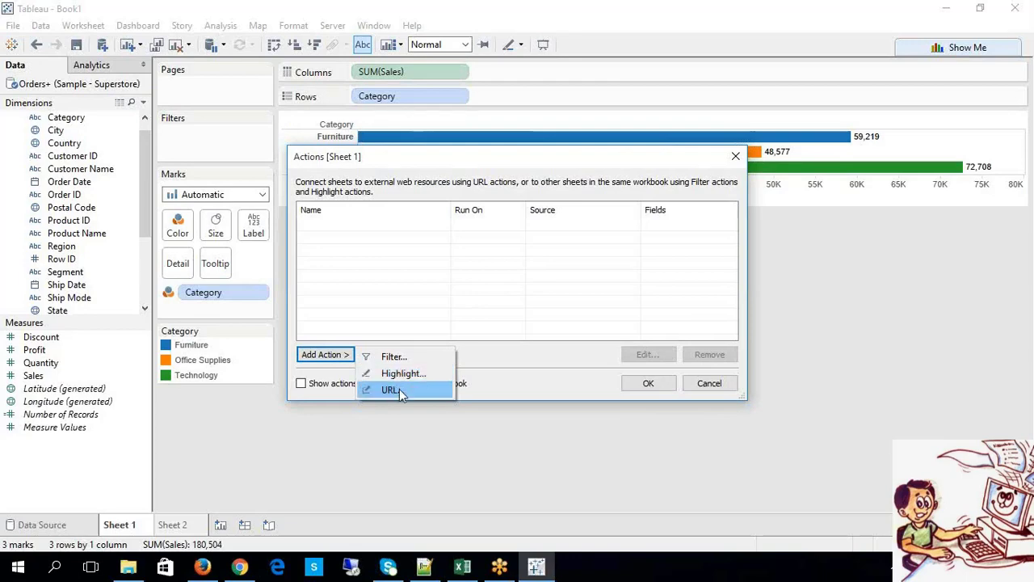
# Step: Switch to the Excel notes and mark the words Filter, Highlight and URL in the Working with Actions section
pyautogui.click(463, 566)
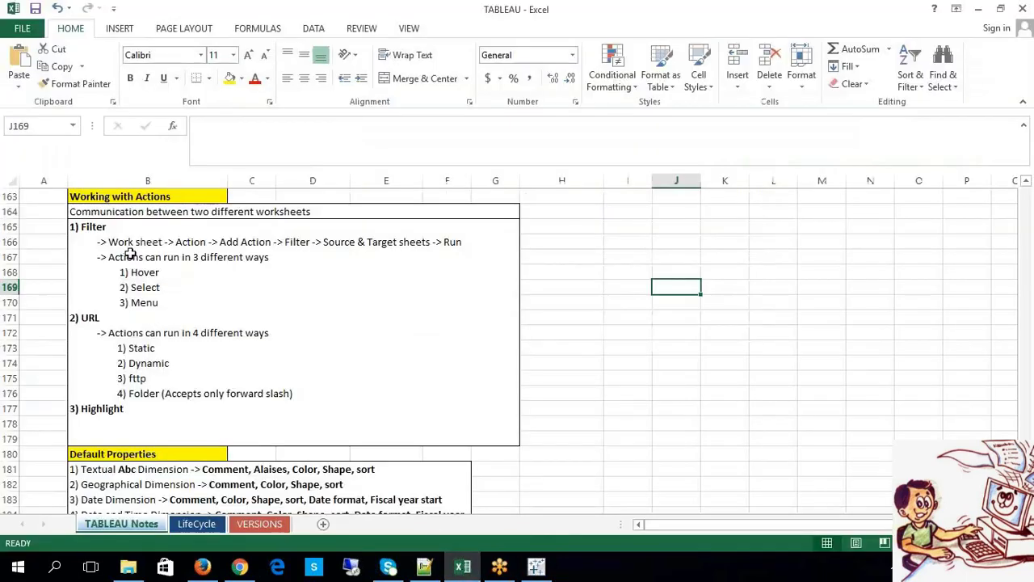
pyautogui.doubleClick(117, 232)
pyautogui.moveTo(117, 231); pyautogui.dragTo(83, 229)
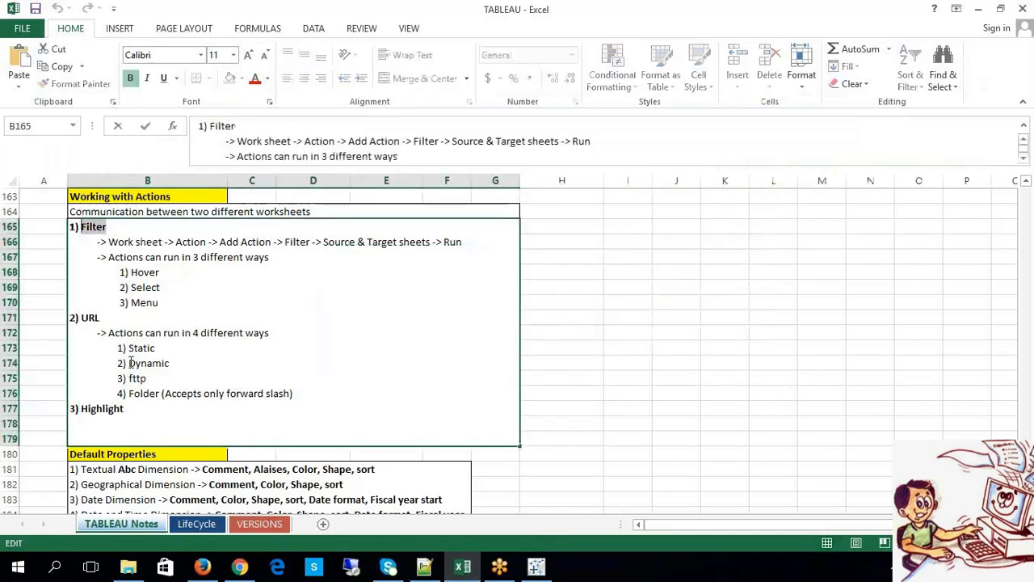
pyautogui.moveTo(127, 409); pyautogui.dragTo(91, 410)
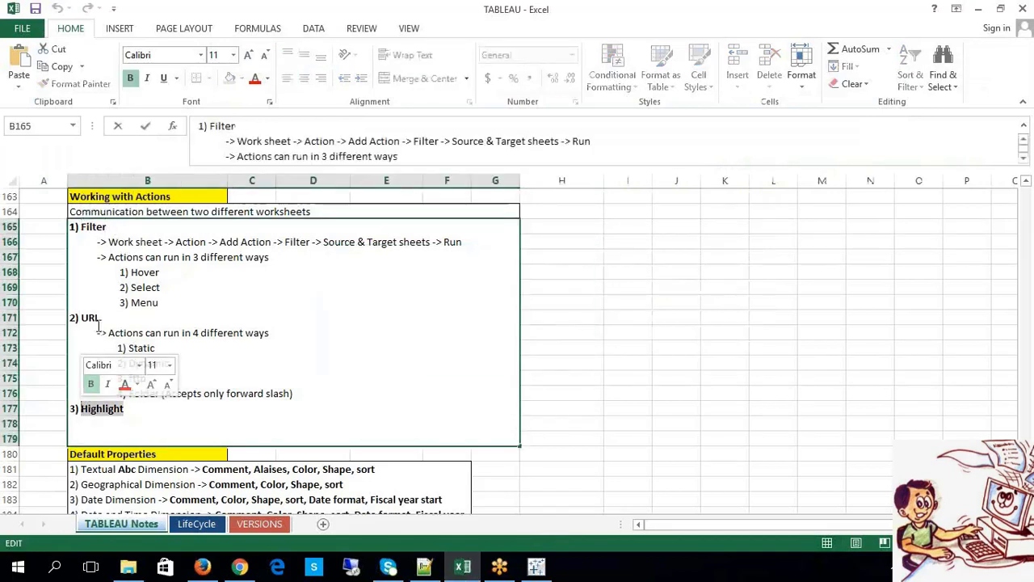
pyautogui.moveTo(100, 318); pyautogui.dragTo(80, 318)
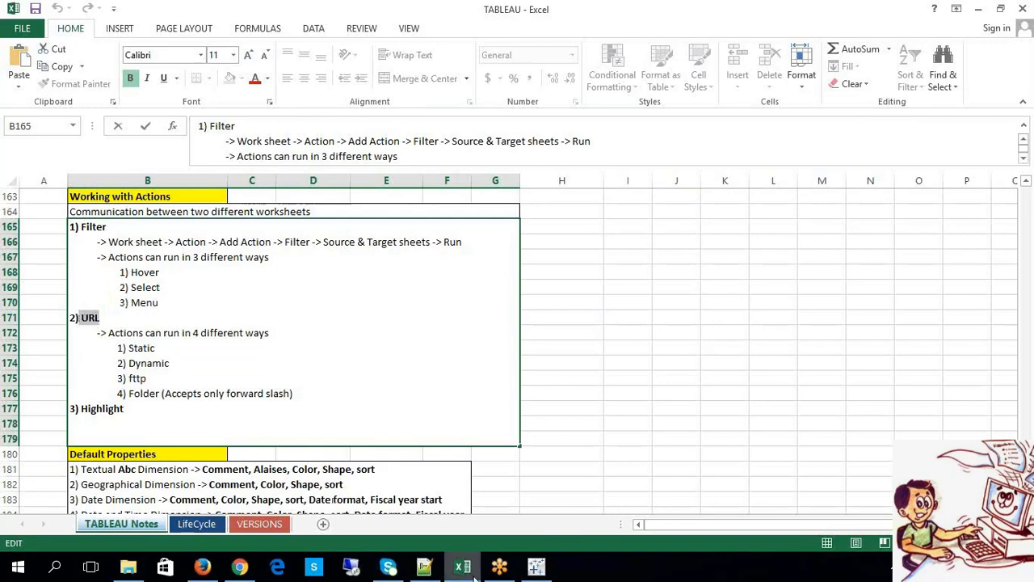
# Step: Switch back to Tableau and start a new filter action with only Sheet 1 as source and Sheet 2 as target
pyautogui.click(501, 569)
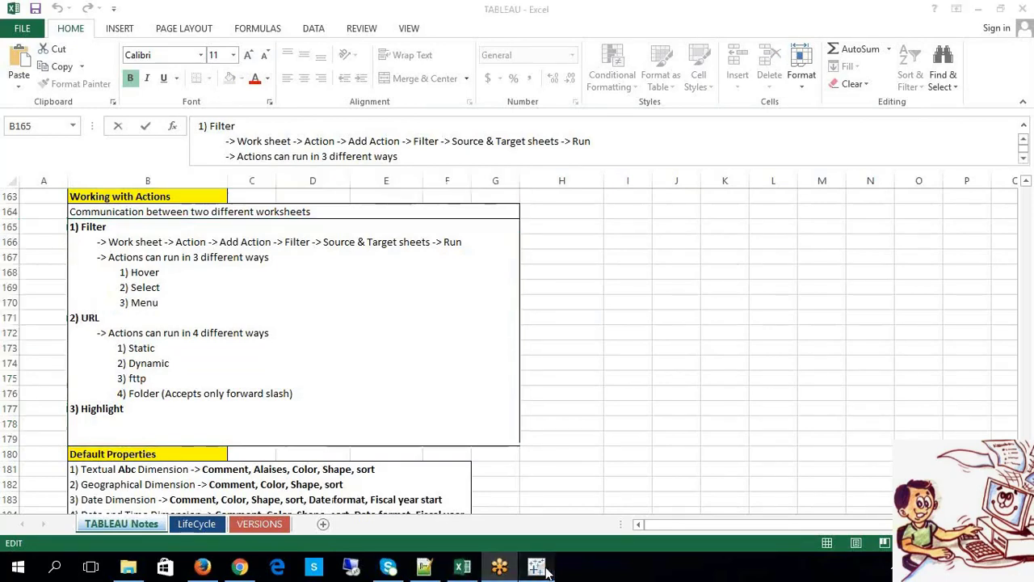
pyautogui.click(536, 568)
pyautogui.click(343, 354)
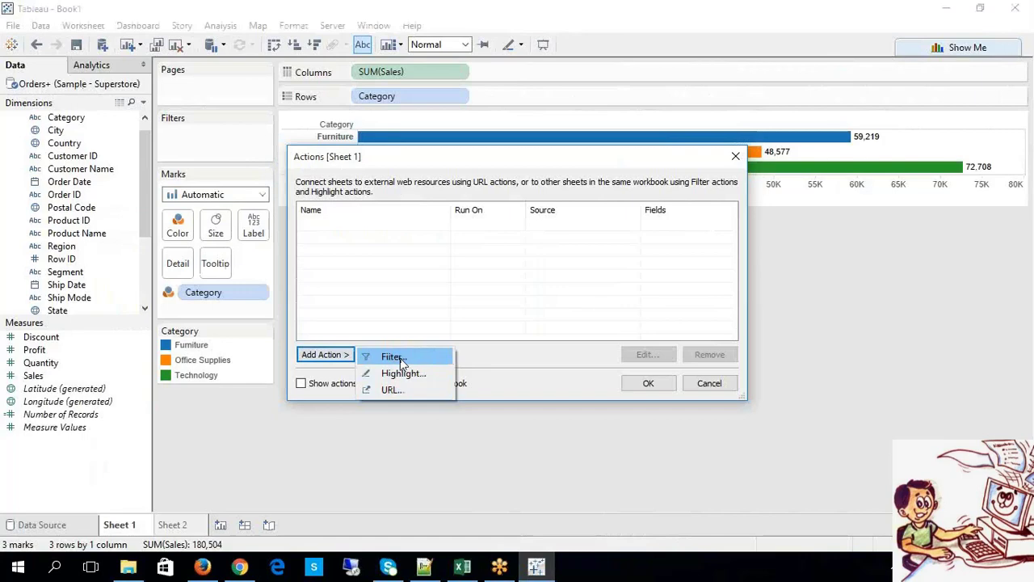
pyautogui.click(396, 357)
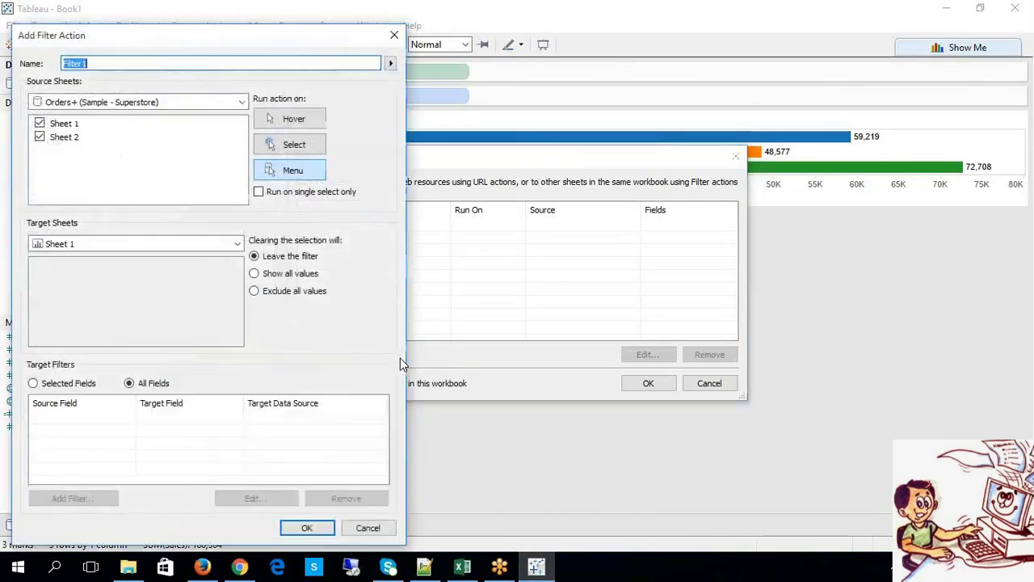
pyautogui.moveTo(226, 35); pyautogui.dragTo(786, 30)
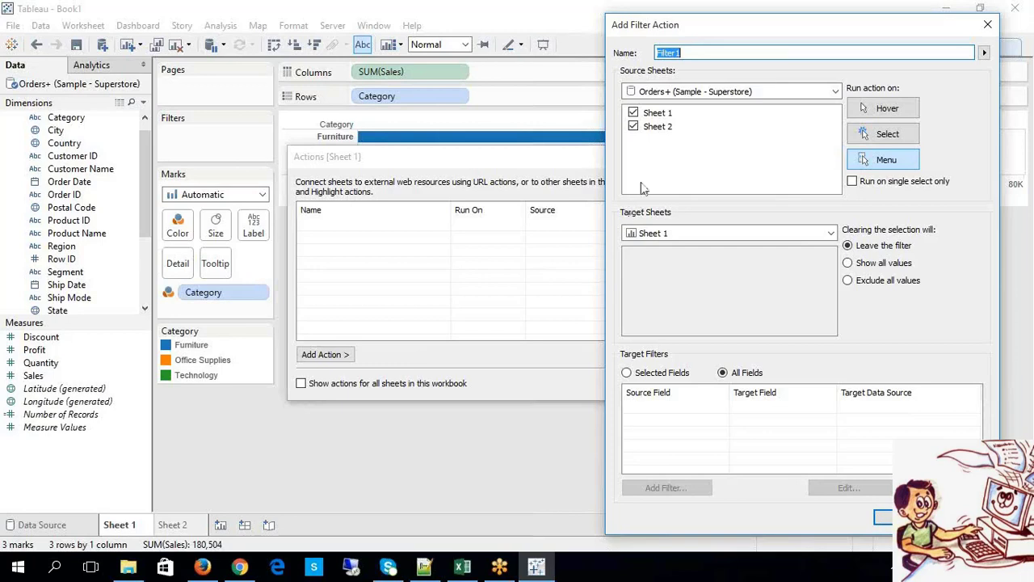
pyautogui.click(634, 127)
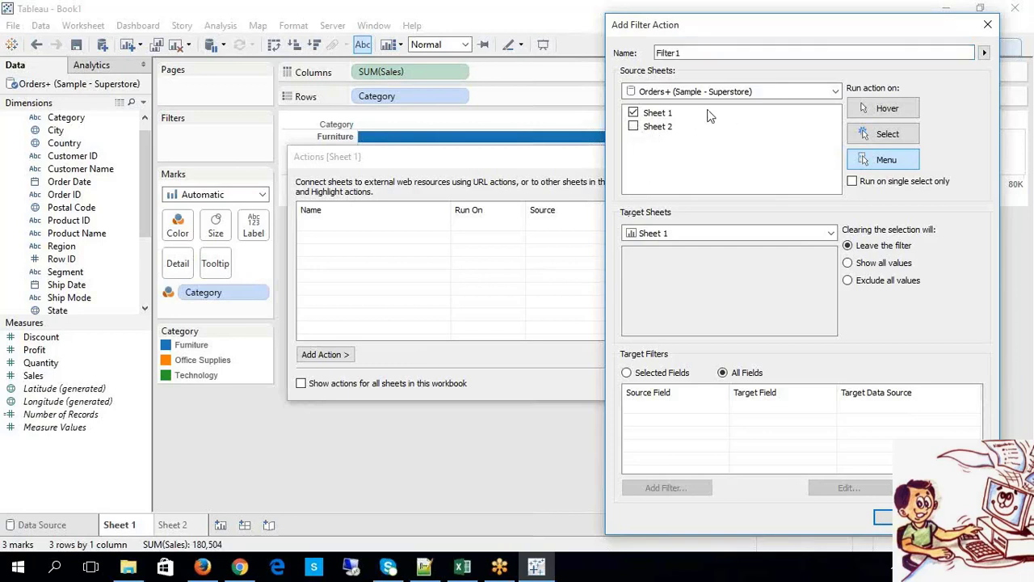
pyautogui.click(683, 233)
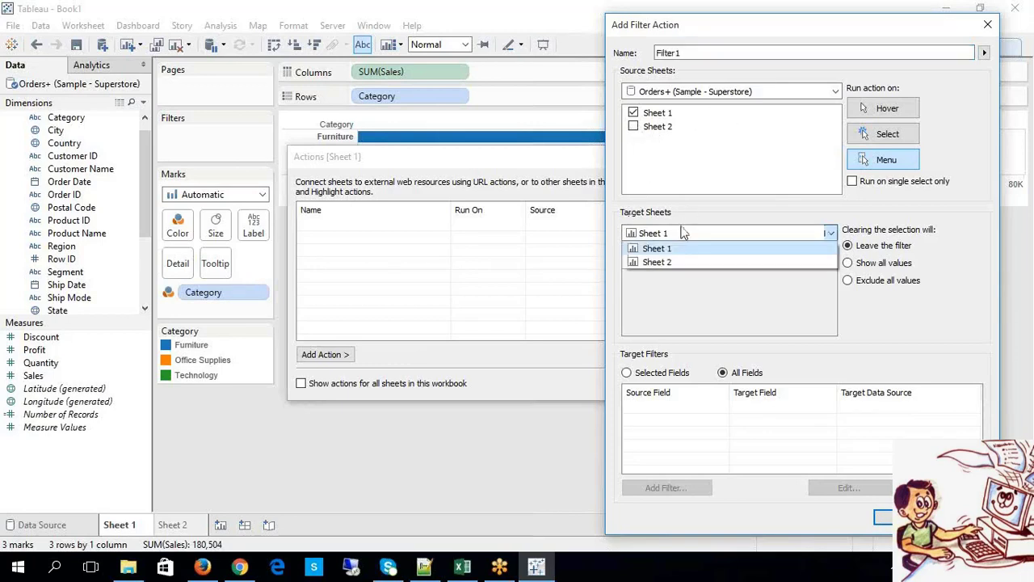
pyautogui.click(672, 261)
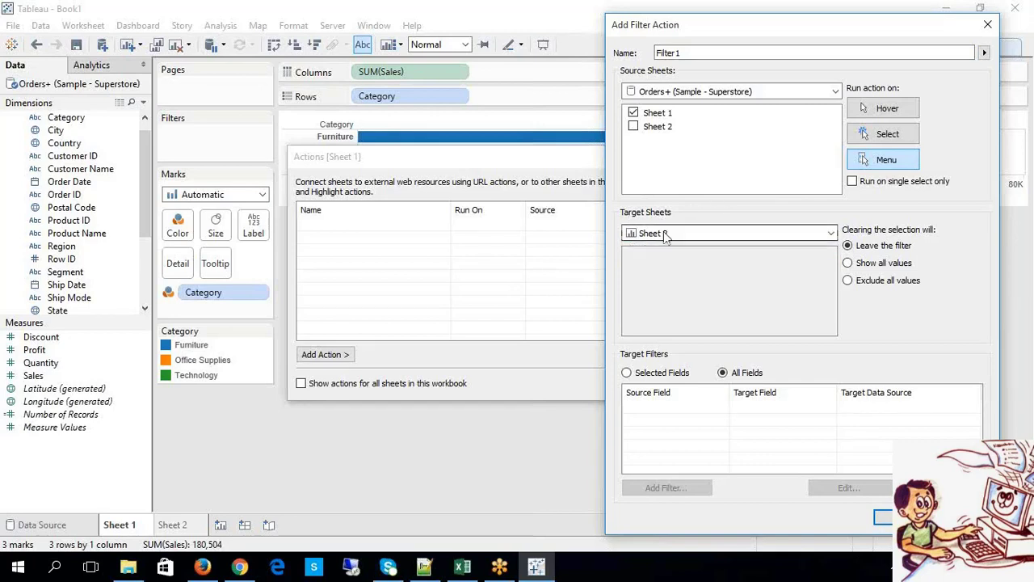
# Step: Switch to the Excel notes and mark Filter and its three run methods, Hover, Select and Menu
pyautogui.click(462, 566)
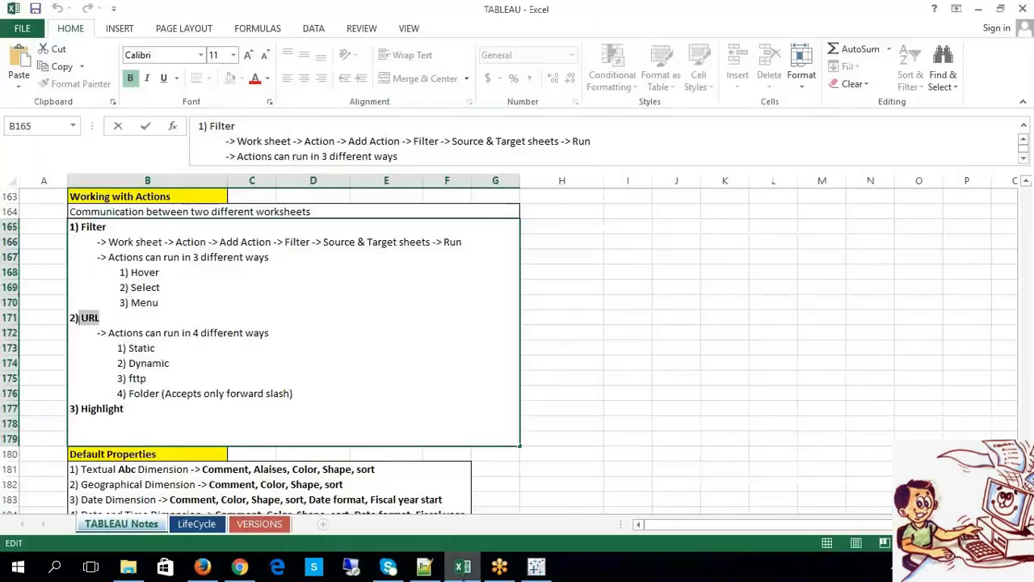
pyautogui.moveTo(107, 227); pyautogui.dragTo(82, 227)
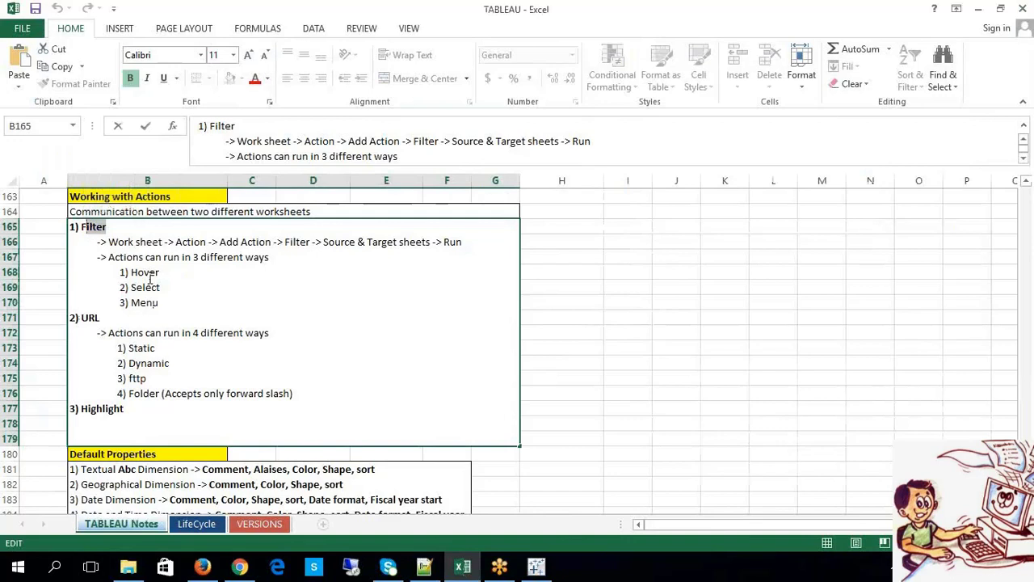
pyautogui.moveTo(160, 303); pyautogui.dragTo(61, 277)
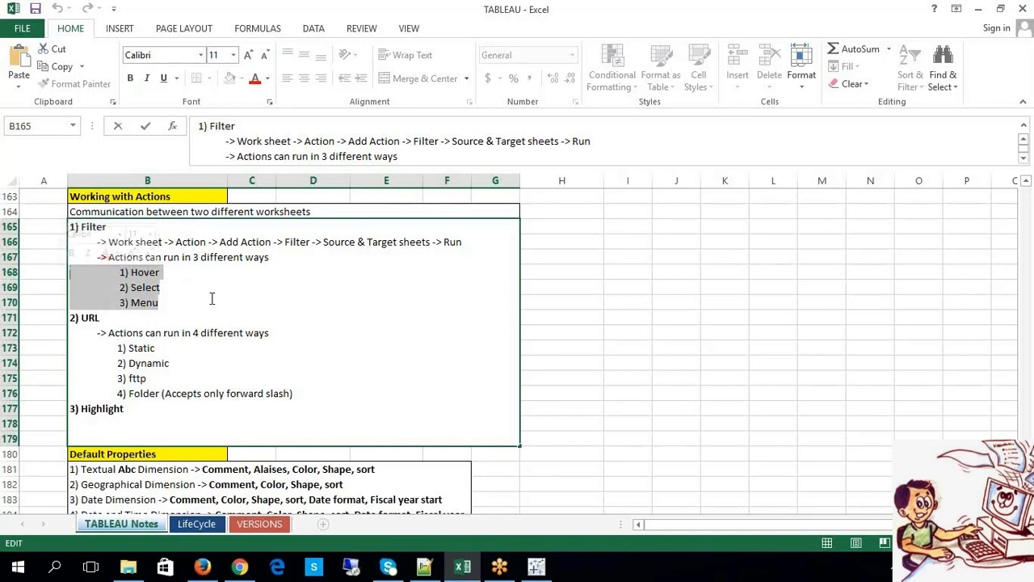
# Step: Switch back to Tableau and save the filter action with run on Hover and clearing the selection set to Show all values
pyautogui.click(536, 568)
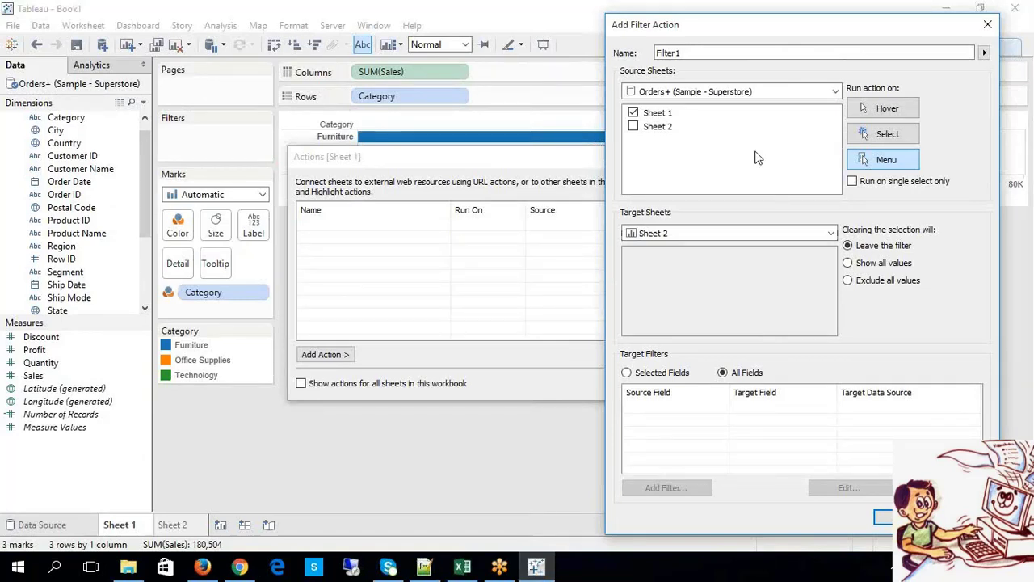
pyautogui.click(892, 113)
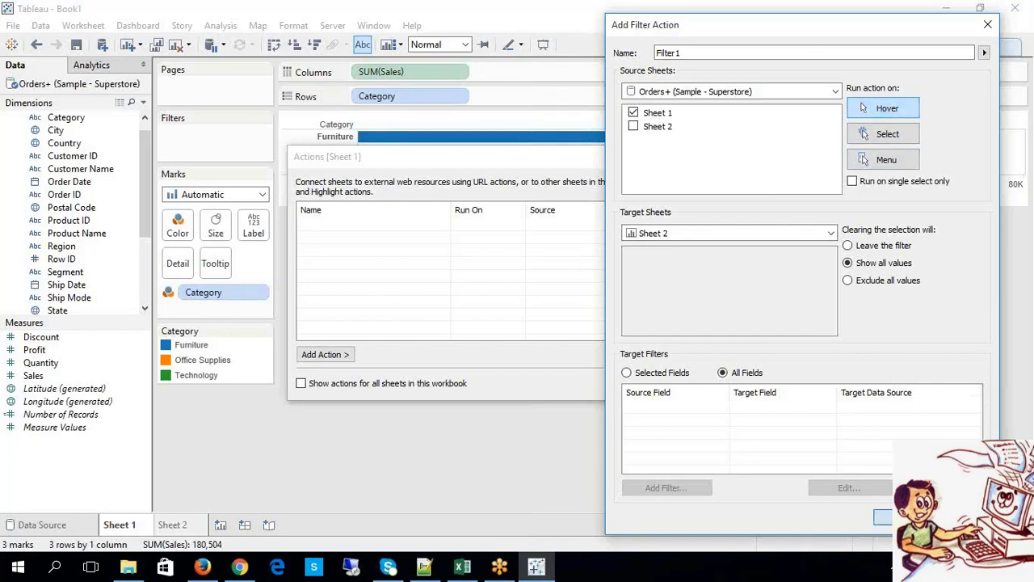
pyautogui.click(881, 517)
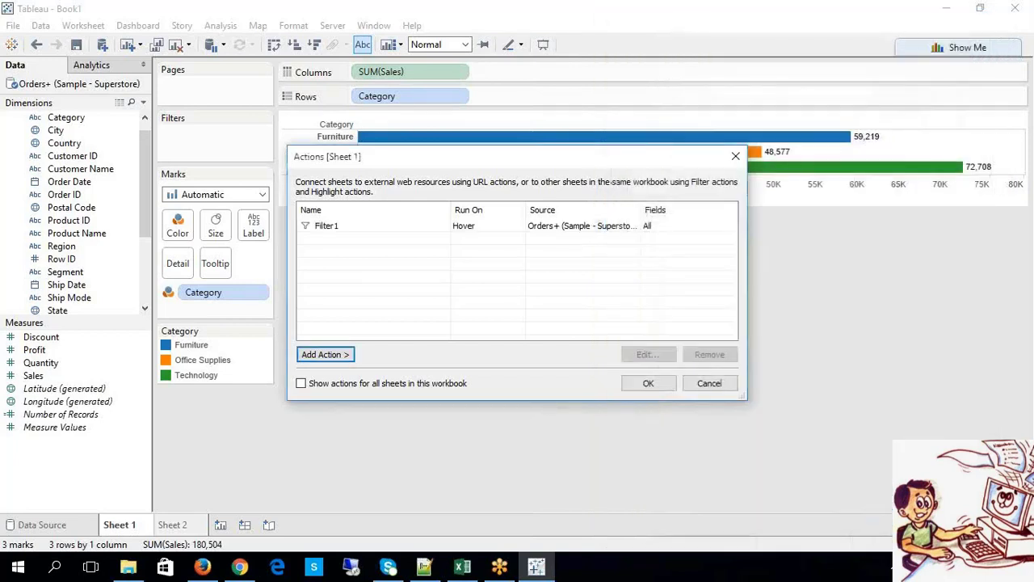
pyautogui.click(648, 383)
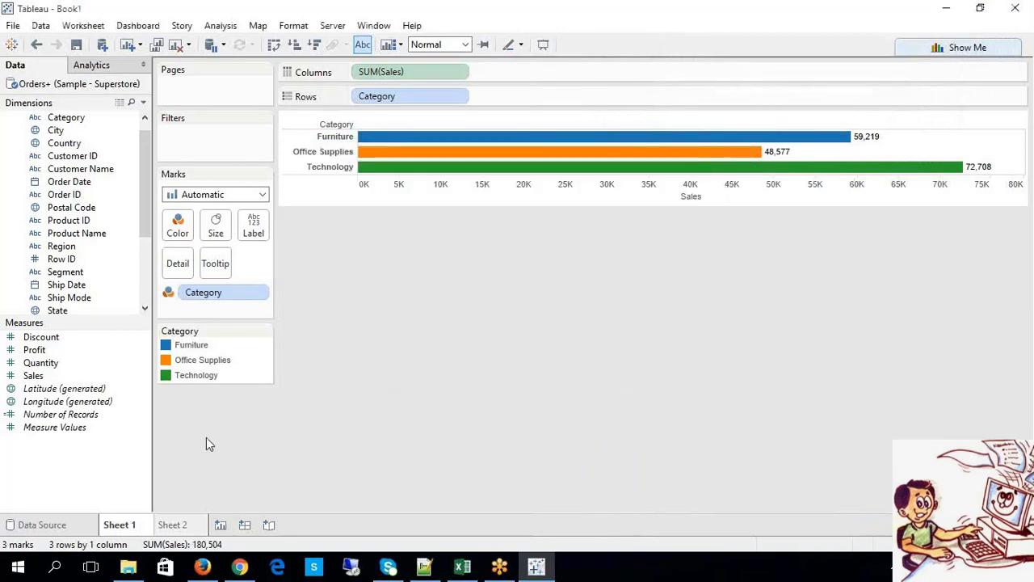
# Step: Trigger the hover action from Technology on Sheet 1, select the category header on Sheet 2, and return to Sheet 1
pyautogui.click(316, 168)
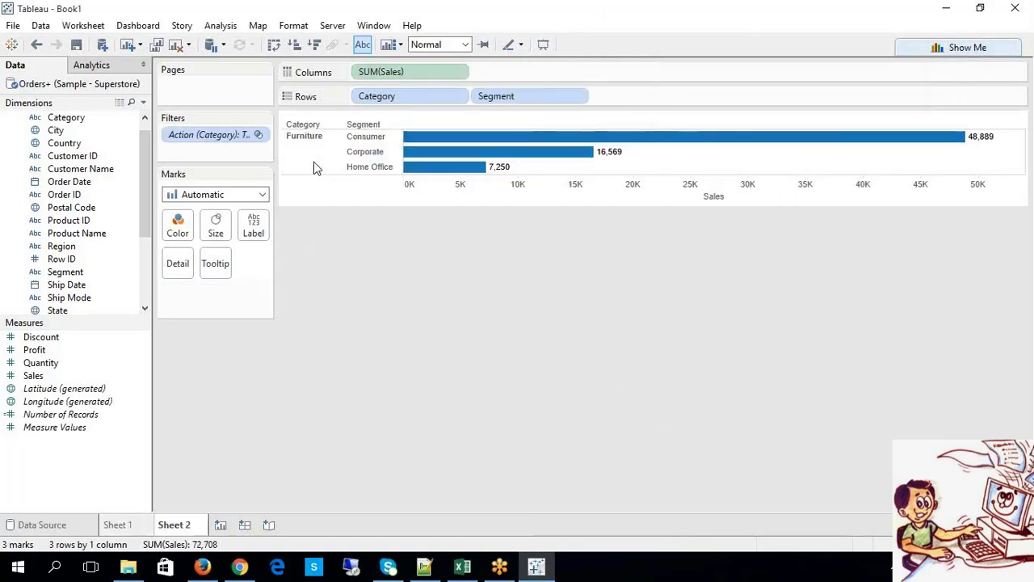
pyautogui.click(314, 166)
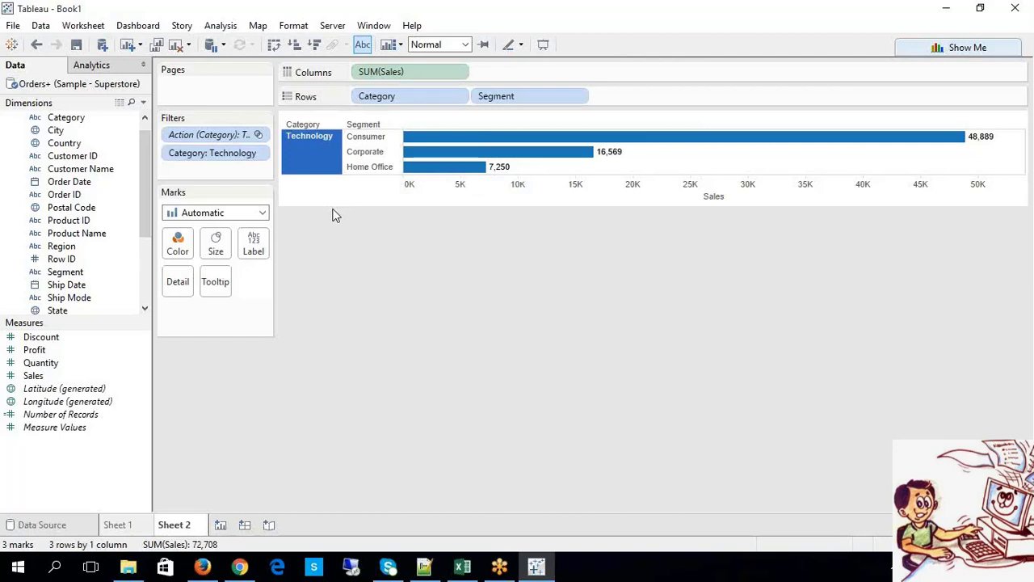
pyautogui.click(113, 529)
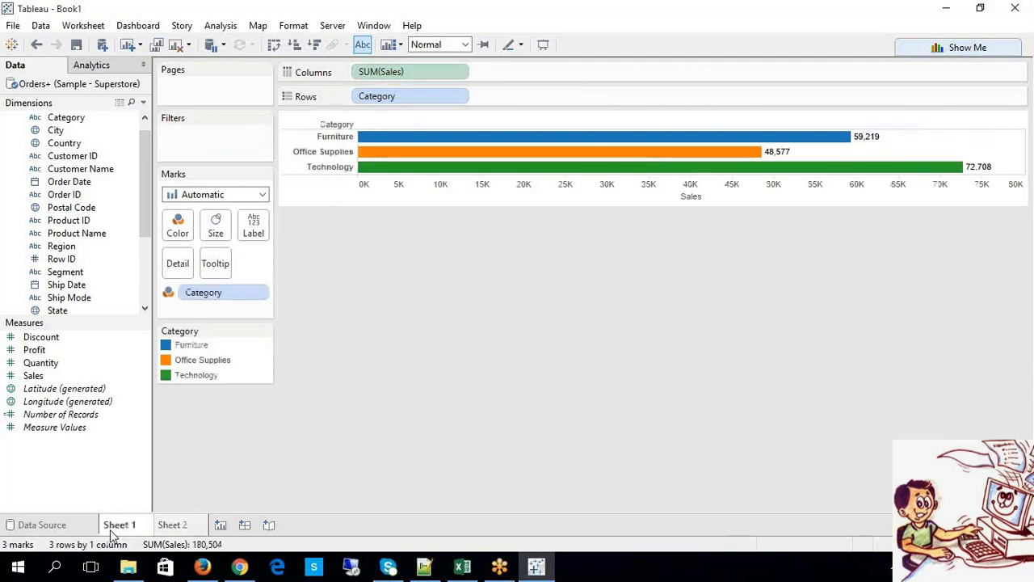
# Step: Select and deselect Furniture on Sheet 1, trigger the hover action from Office Supplies, and return to Sheet 1
pyautogui.click(334, 139)
pyautogui.click(331, 139)
pyautogui.click(331, 139)
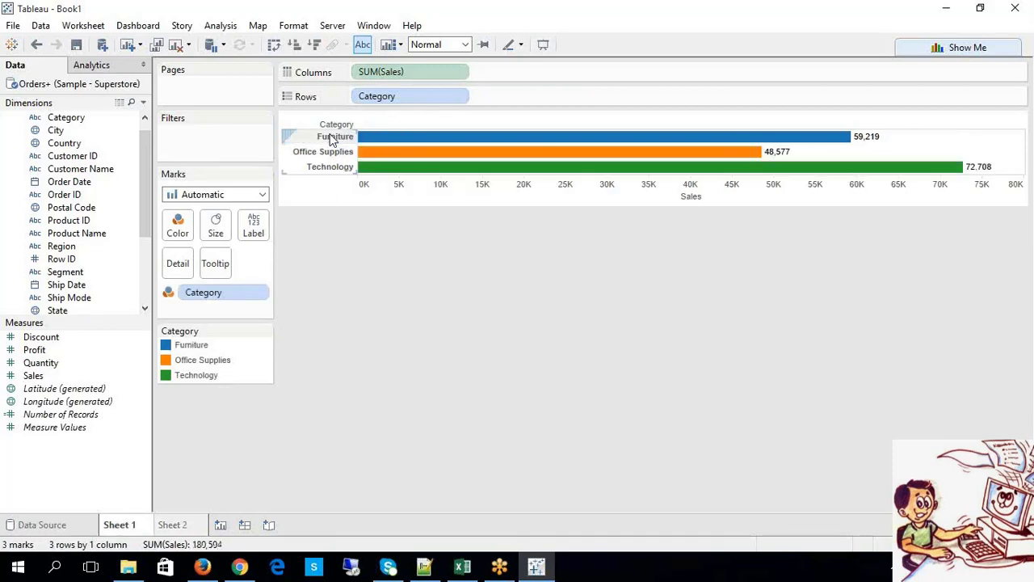
pyautogui.click(332, 139)
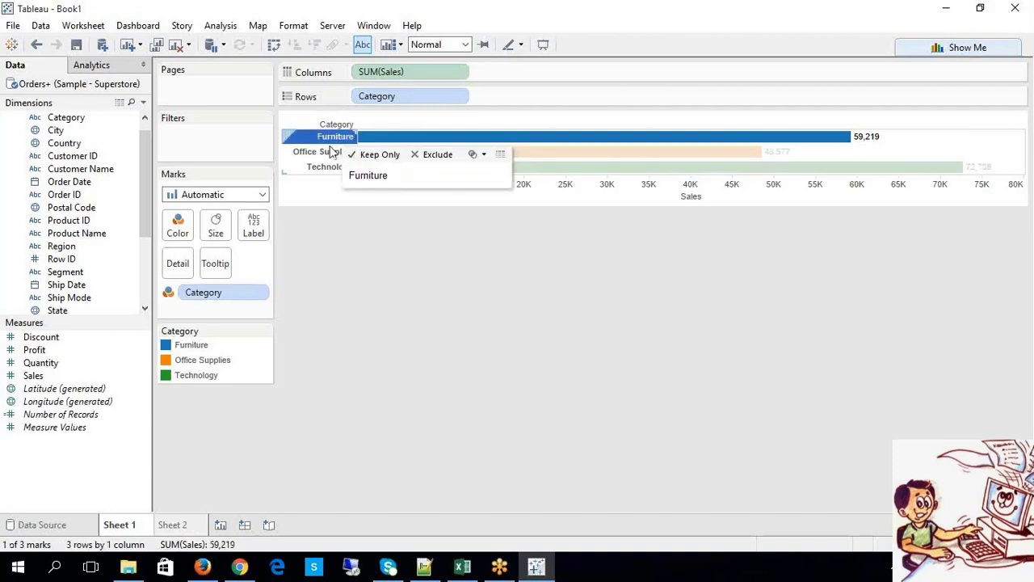
pyautogui.click(364, 285)
pyautogui.click(326, 155)
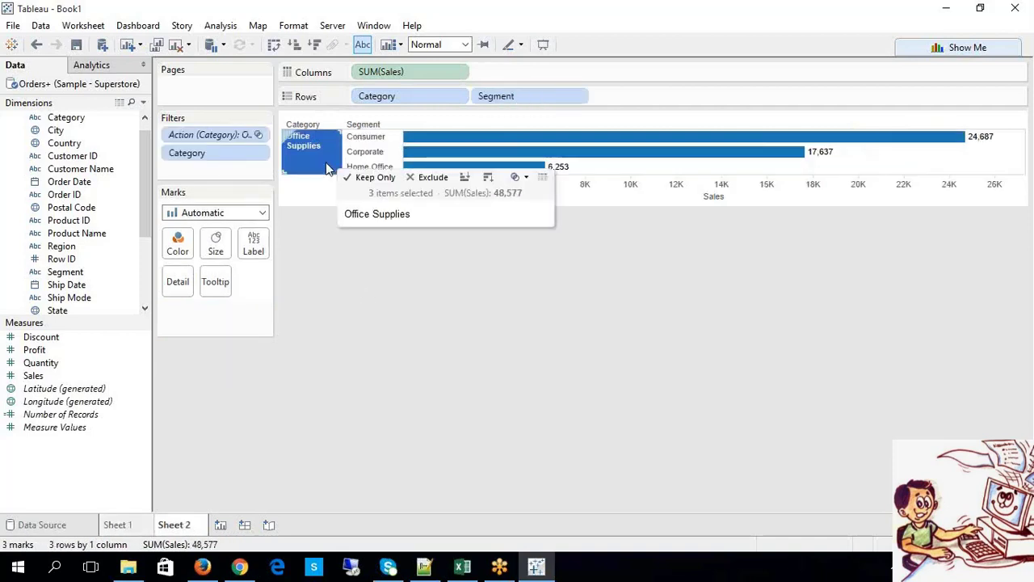
pyautogui.click(128, 527)
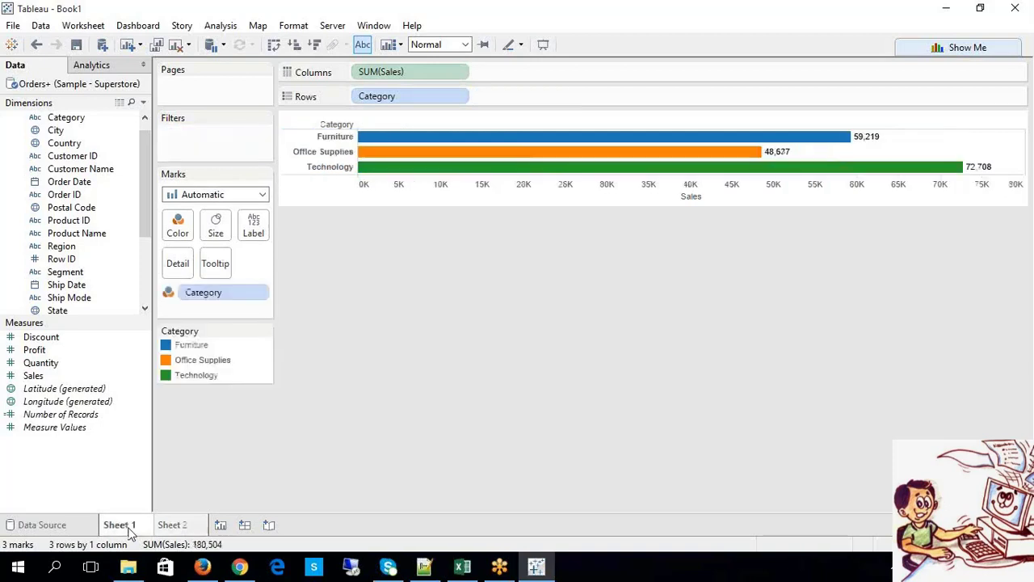
# Step: Test the hover action from Technology once and from Furniture twice, returning to Sheet 1 each time
pyautogui.click(330, 166)
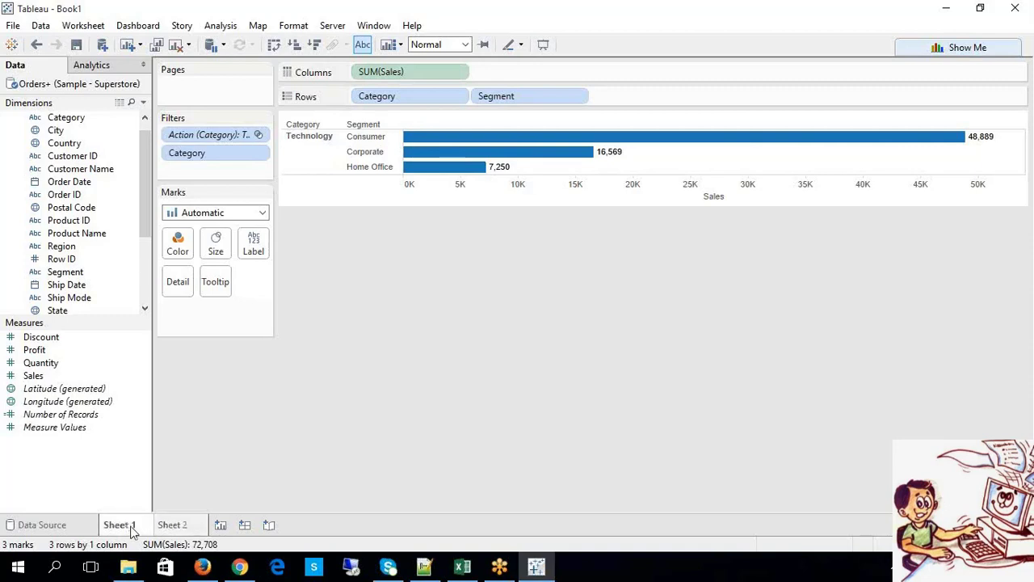
pyautogui.click(129, 525)
pyautogui.click(337, 137)
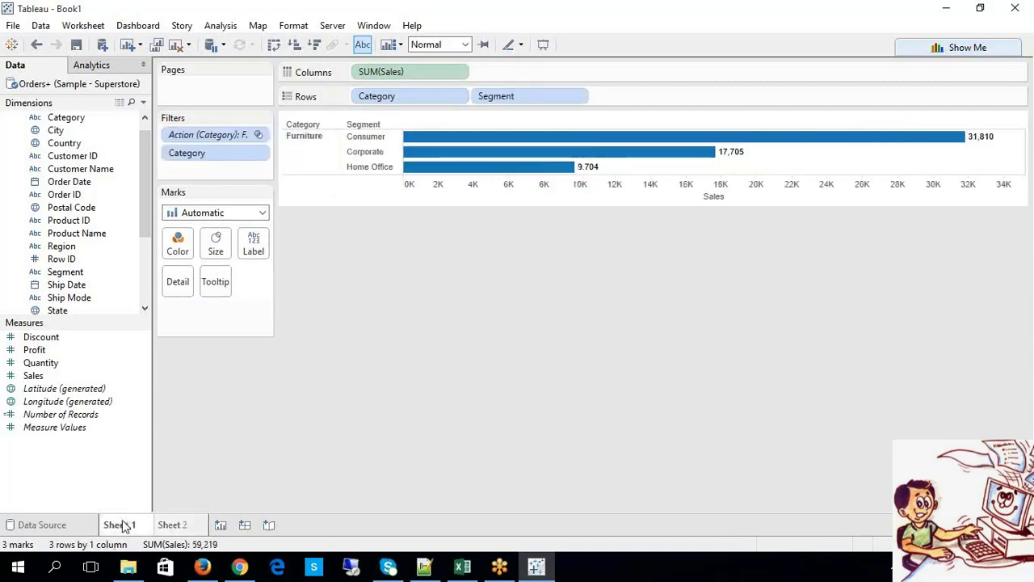
pyautogui.click(125, 523)
pyautogui.click(344, 139)
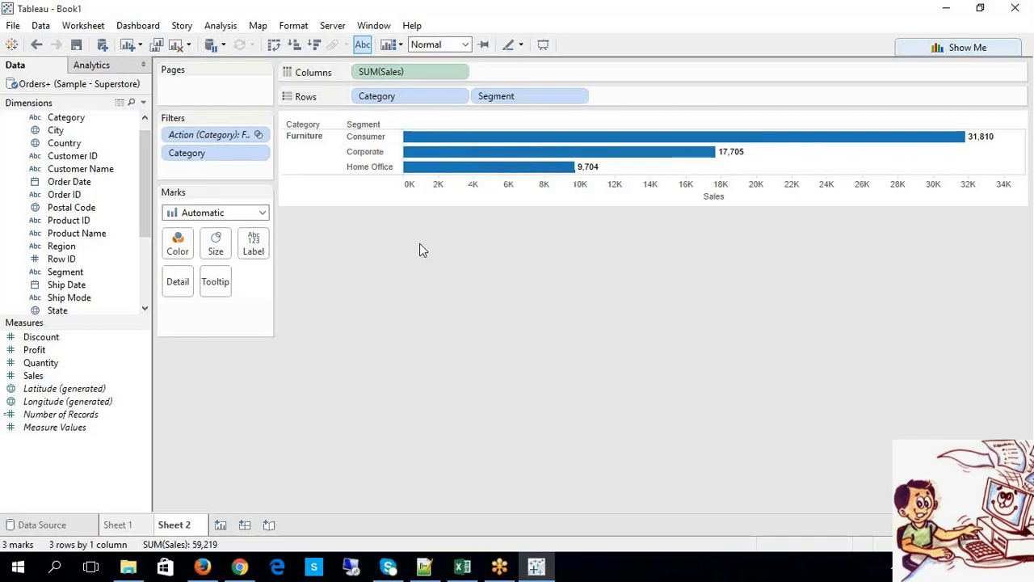
pyautogui.click(118, 527)
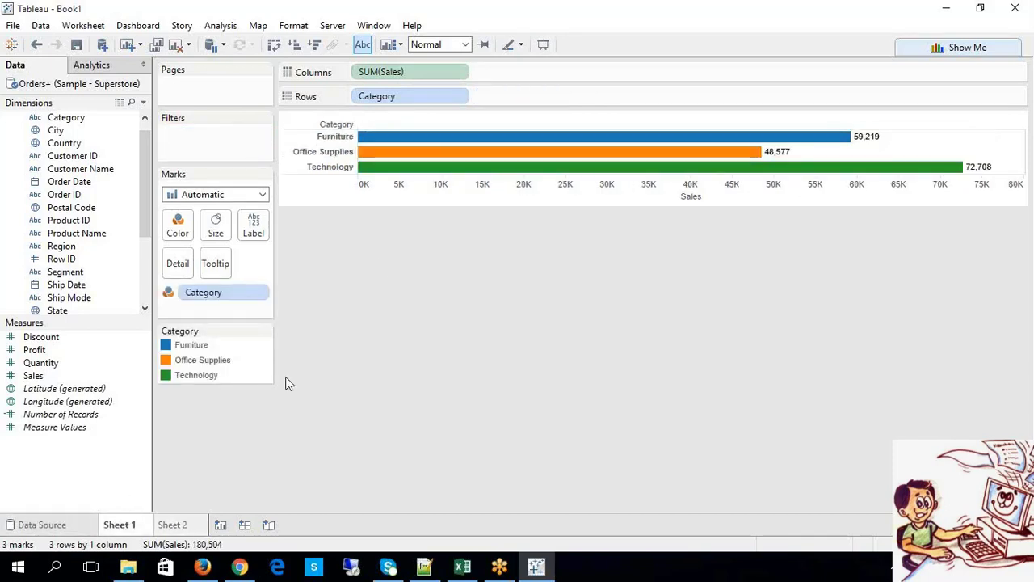
# Step: Test the hover action from Office Supplies and twice from Technology, select the Technology header on Sheet 2, and return to Sheet 1
pyautogui.click(335, 156)
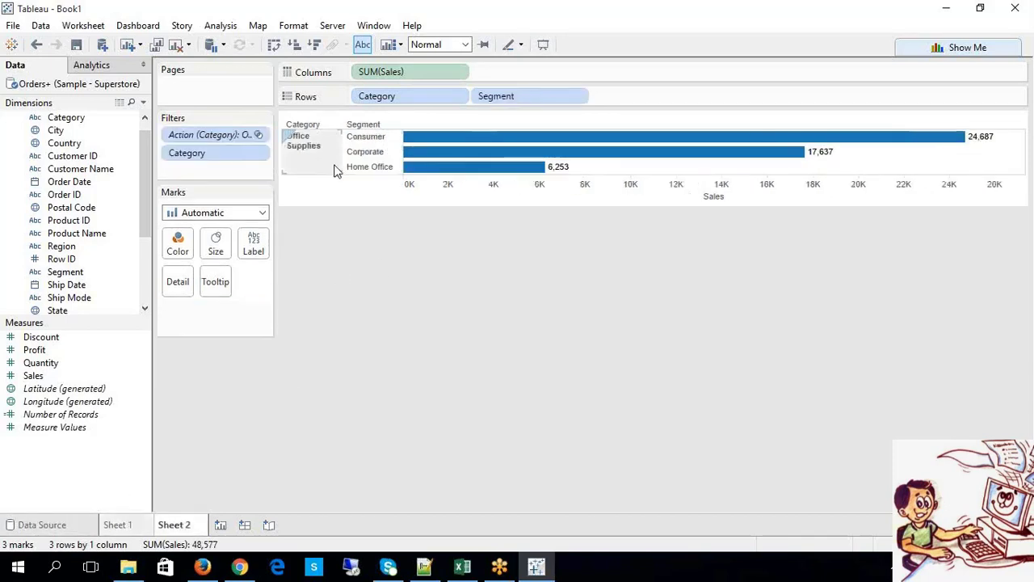
pyautogui.click(117, 525)
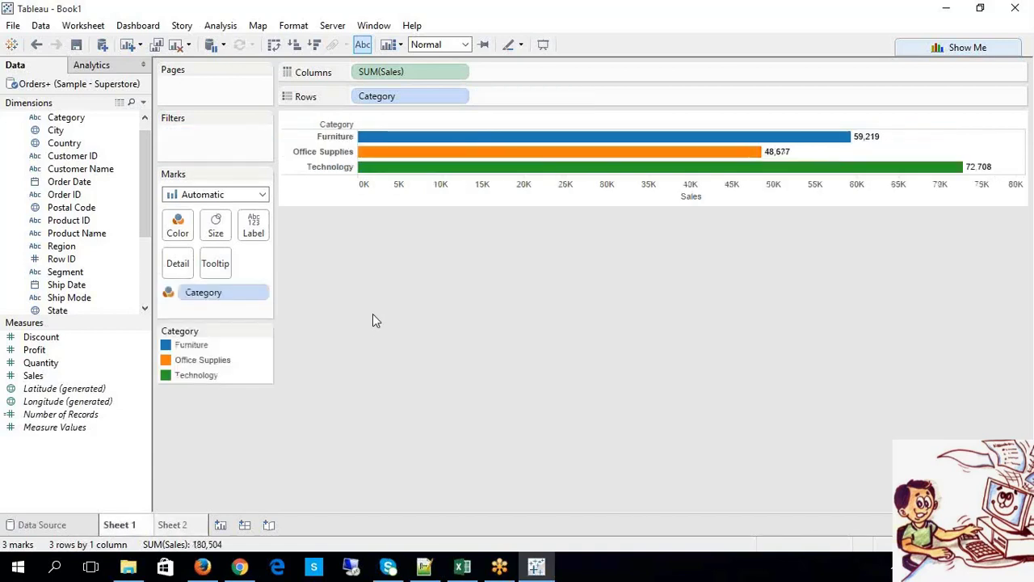
pyautogui.click(363, 168)
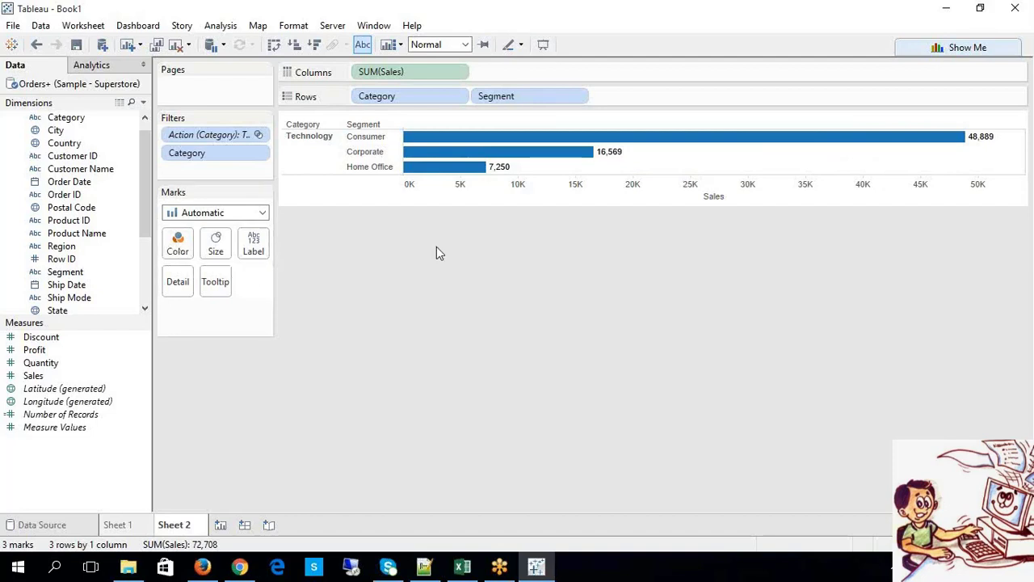
pyautogui.click(127, 527)
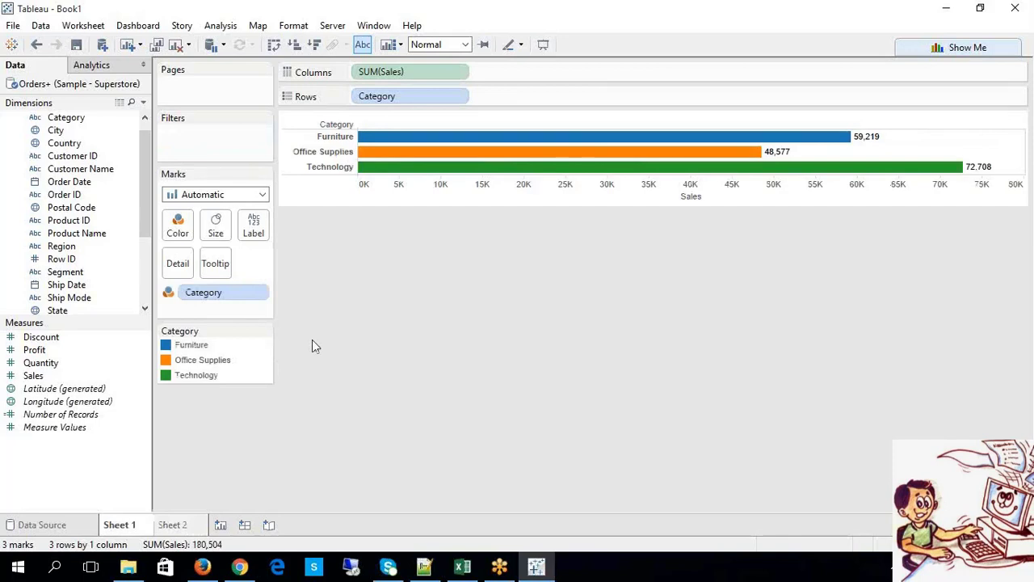
pyautogui.click(367, 167)
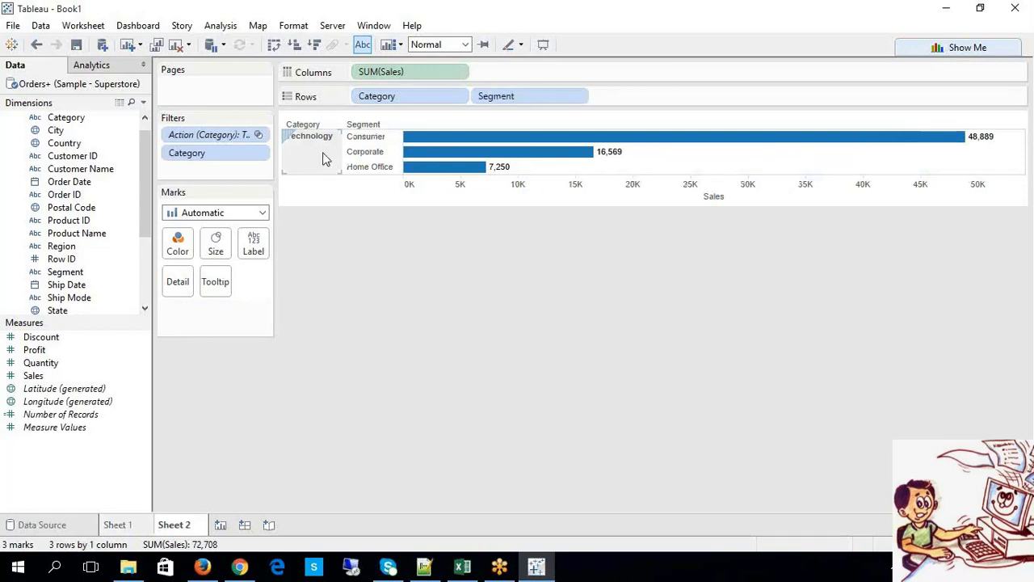
pyautogui.click(323, 153)
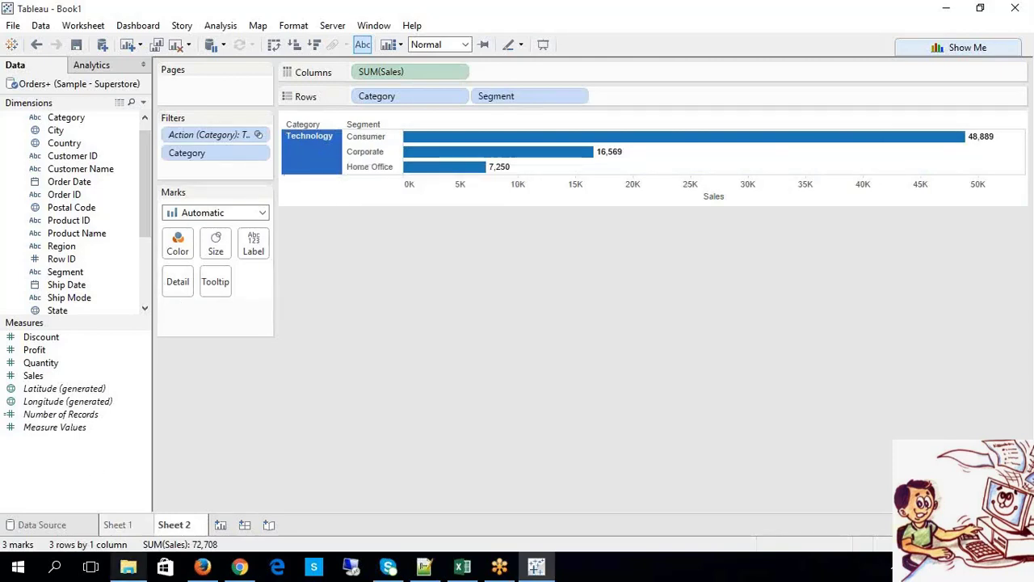
pyautogui.click(135, 525)
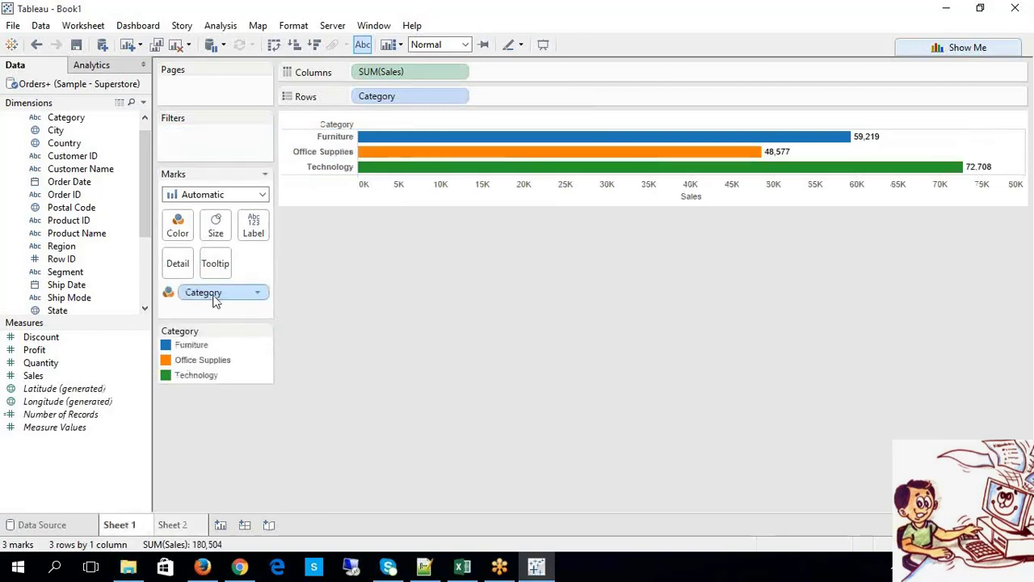
# Step: Test the hover action once more from Technology and from Office Supplies, returning to Sheet 1 after each
pyautogui.click(372, 166)
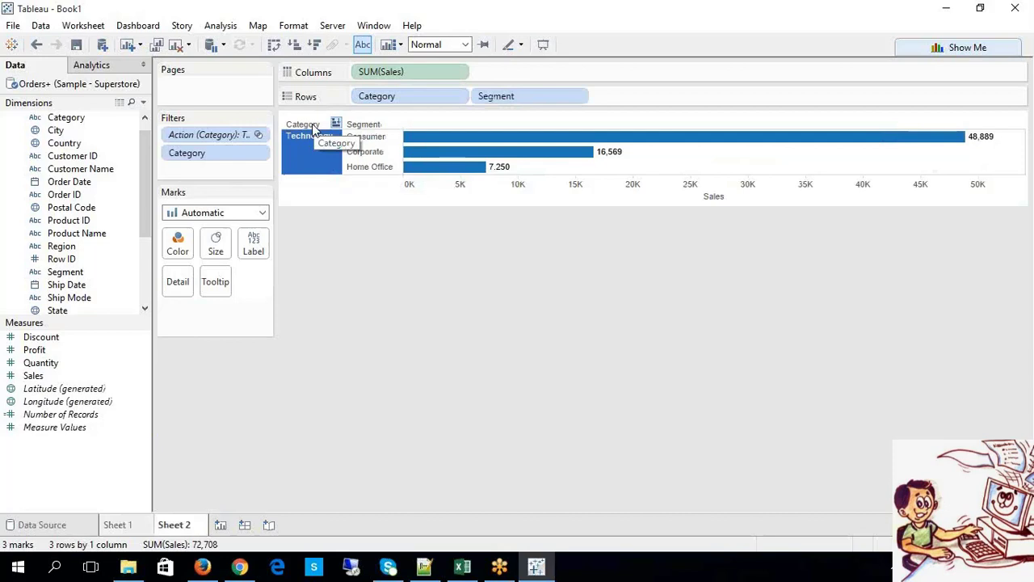
pyautogui.doubleClick(118, 525)
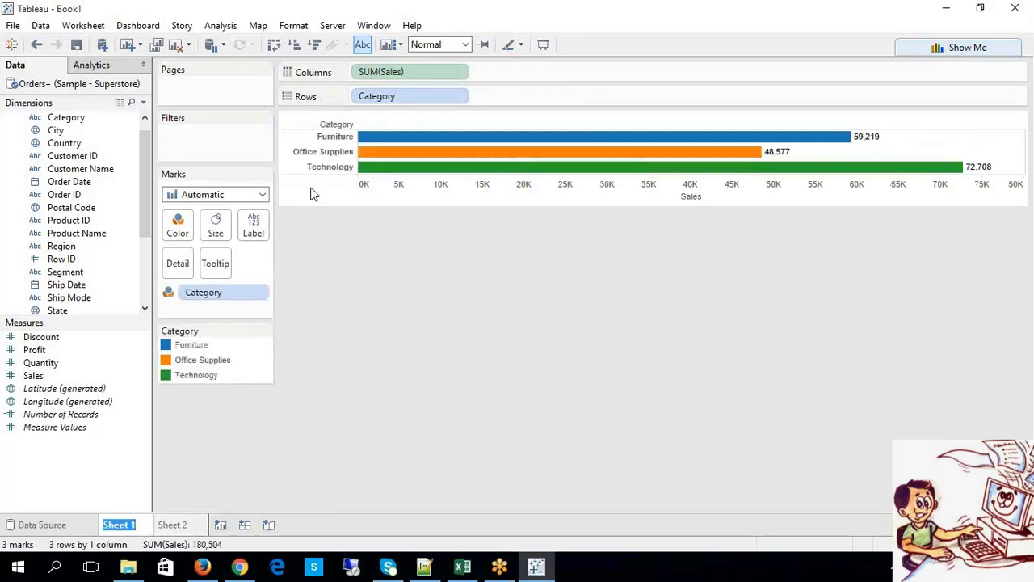
pyautogui.click(319, 164)
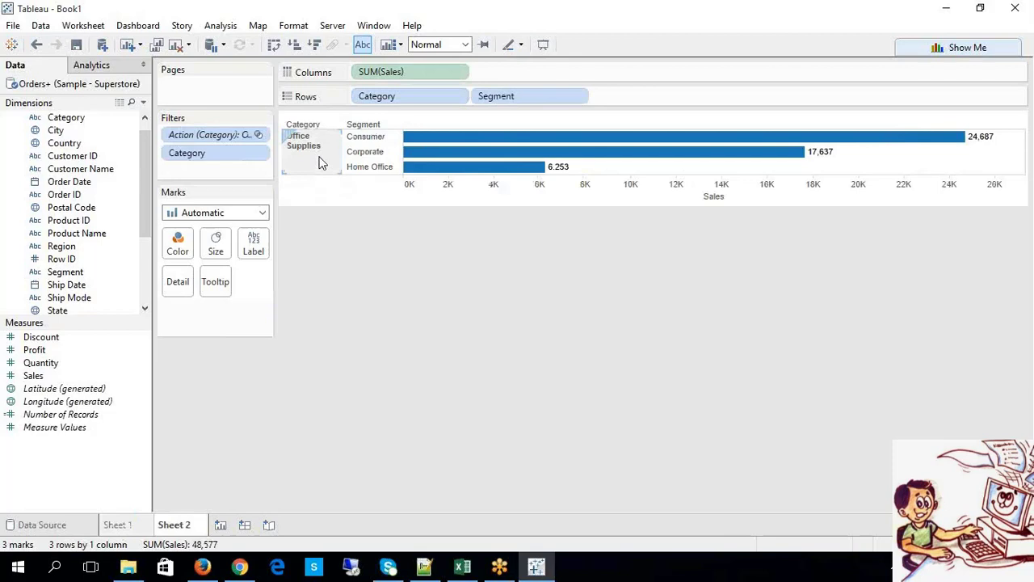
pyautogui.click(131, 525)
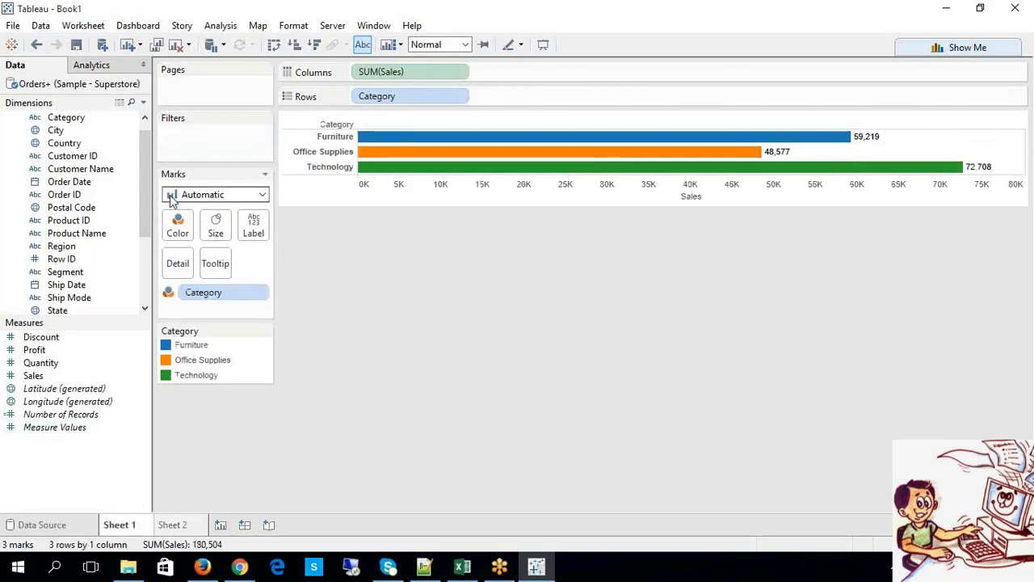
# Step: Edit Sheet 1's hover filter action, rename it SALES, and save the worksheet actions
pyautogui.click(77, 31)
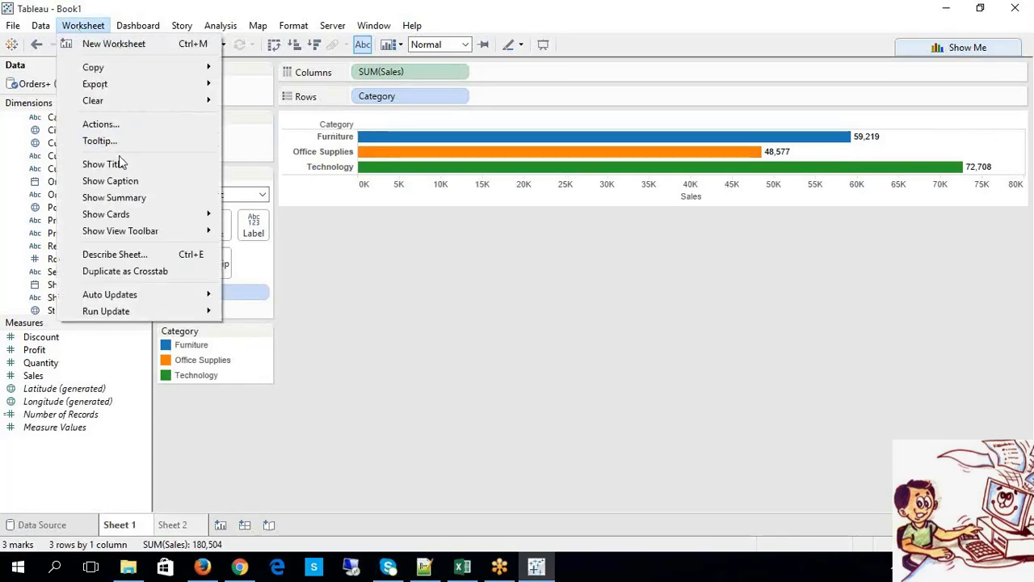
pyautogui.click(101, 124)
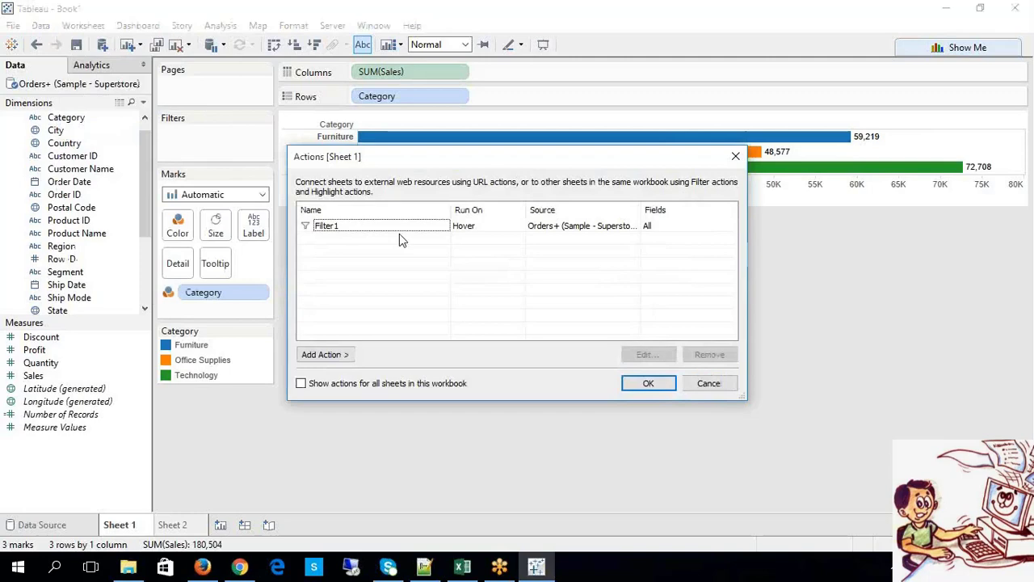
pyautogui.click(475, 231)
pyautogui.click(636, 355)
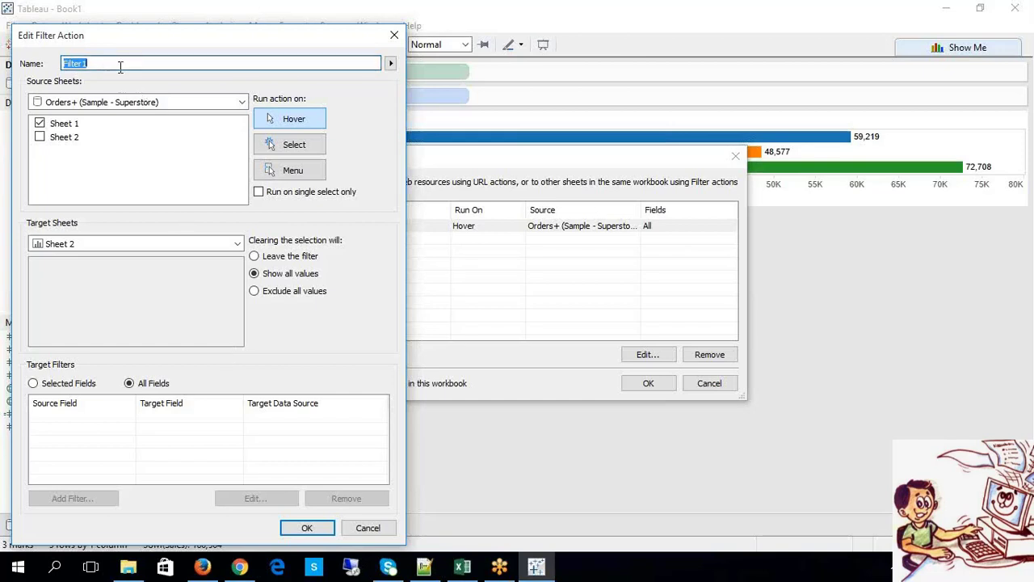
pyautogui.moveTo(119, 67); pyautogui.dragTo(19, 59)
pyautogui.write('SALES')
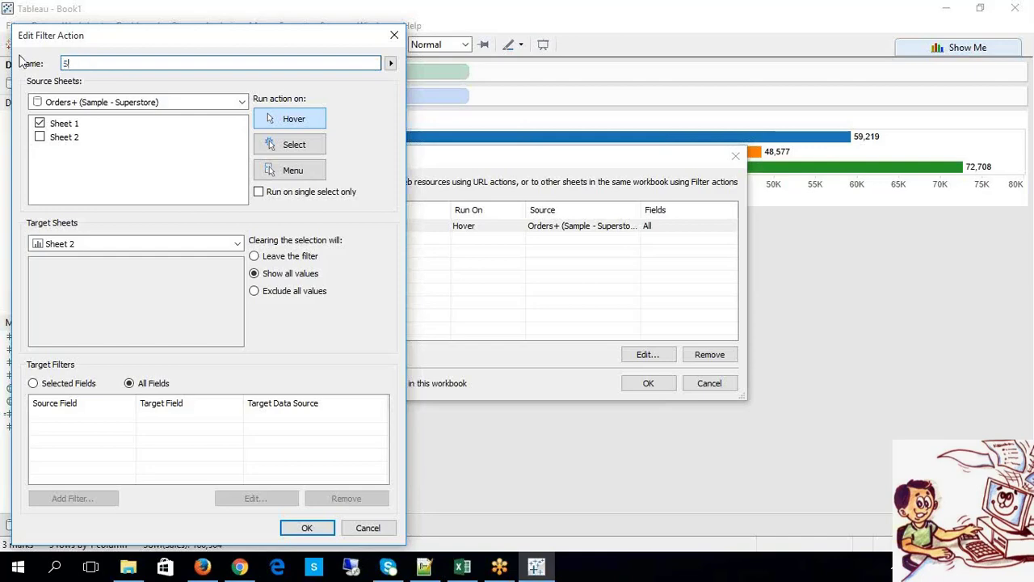
pyautogui.click(306, 527)
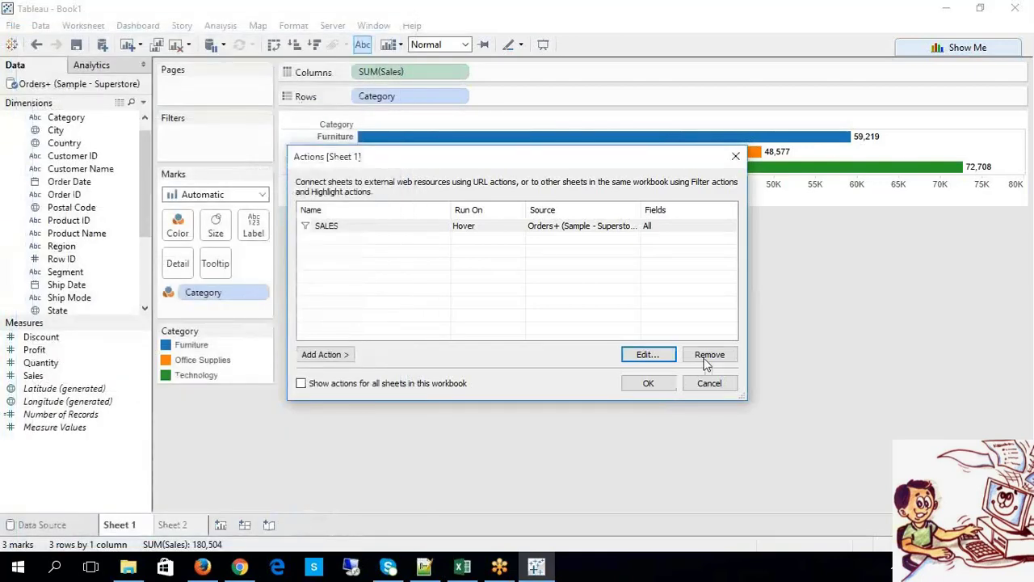
pyautogui.click(662, 385)
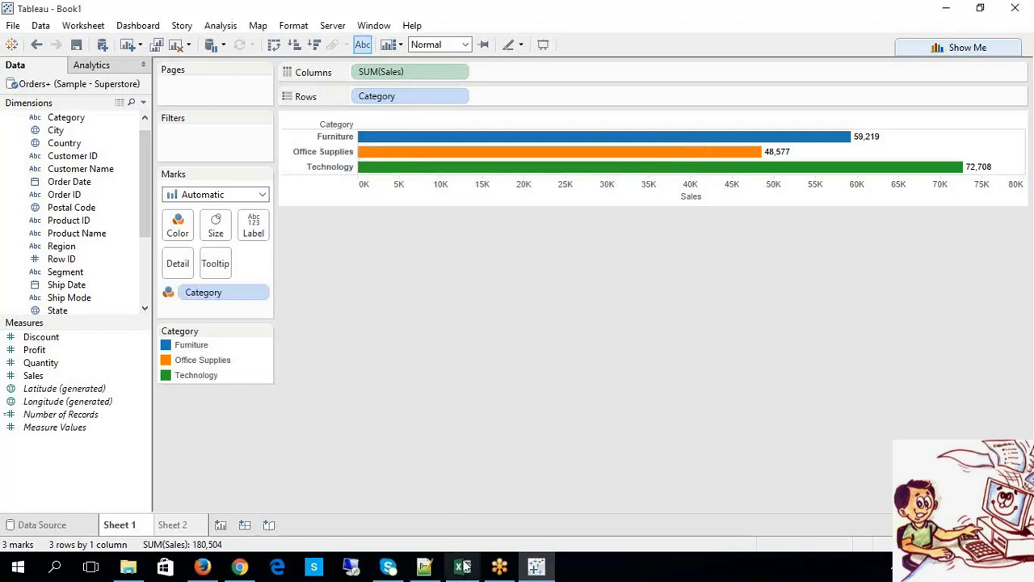
# Step: Switch to the Excel notes and highlight the Select and Hover entries in the list of ways a filter action can run
pyautogui.click(463, 566)
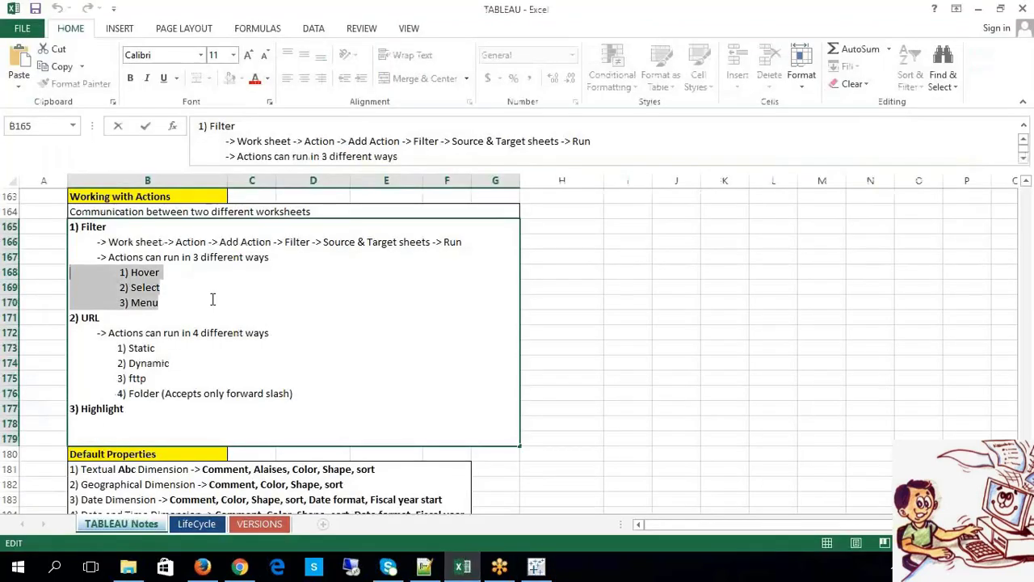
pyautogui.click(202, 291)
pyautogui.doubleClick(162, 289)
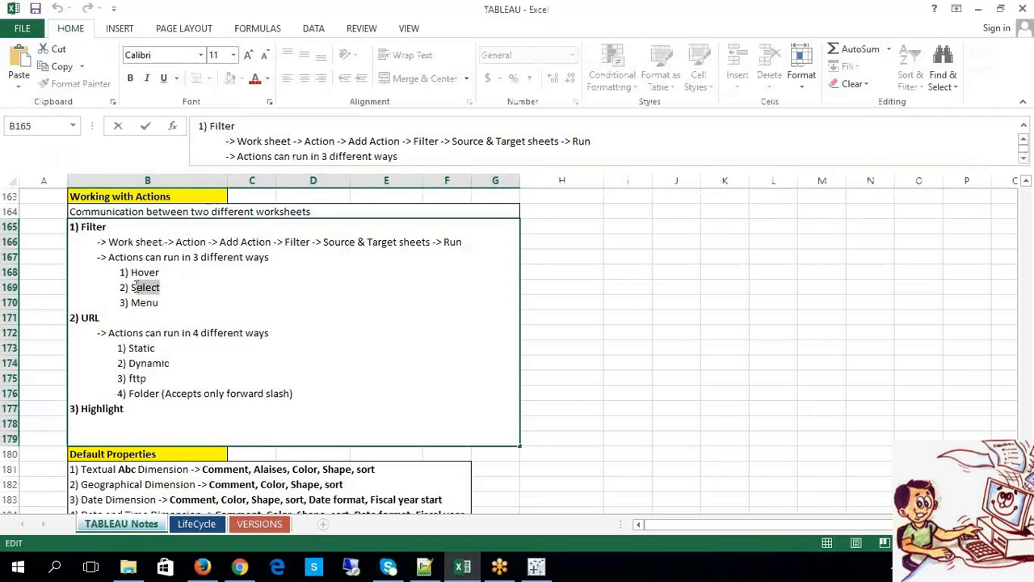
pyautogui.click(233, 309)
pyautogui.moveTo(160, 272); pyautogui.dragTo(132, 288)
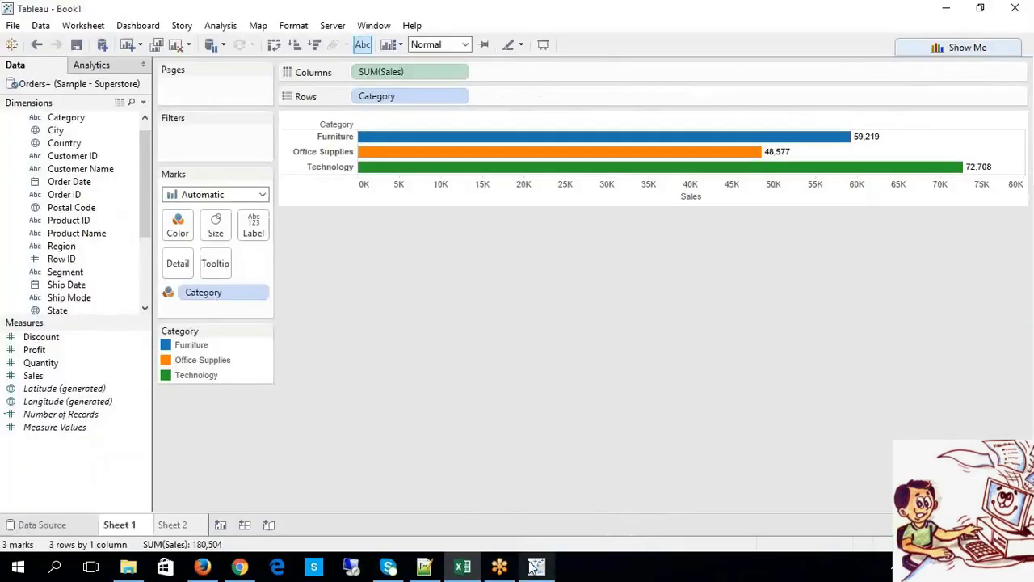
# Step: Return to Tableau and build a new worksheet with Category and Segment on rows and SUM(Profit) on columns
pyautogui.click(537, 565)
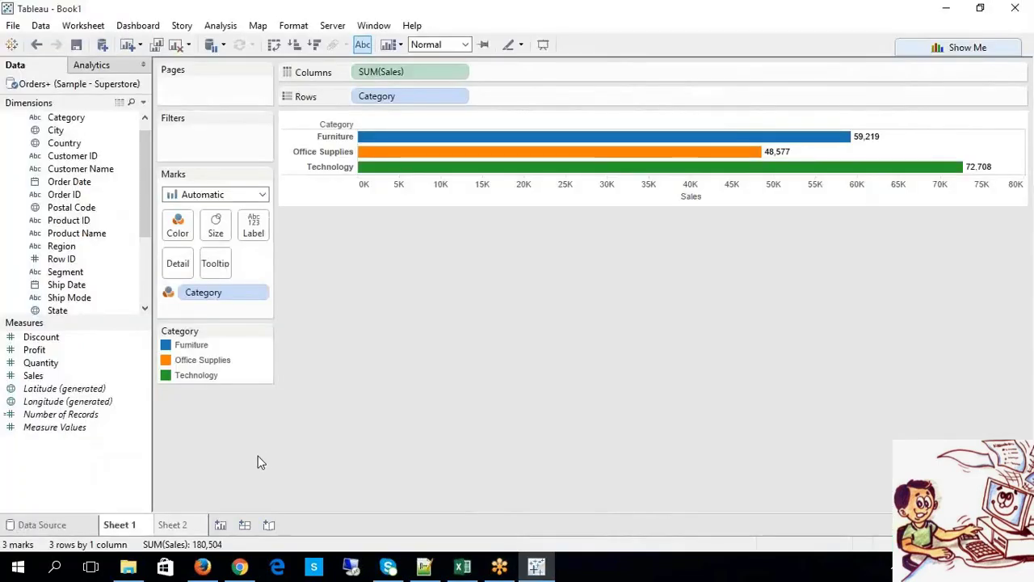
pyautogui.click(218, 526)
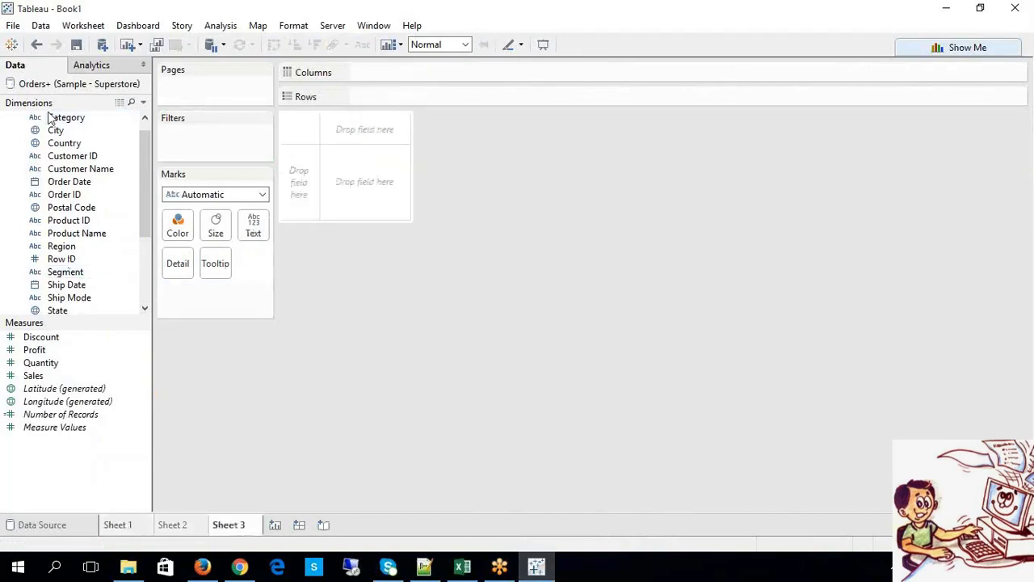
pyautogui.moveTo(65, 121); pyautogui.dragTo(465, 104)
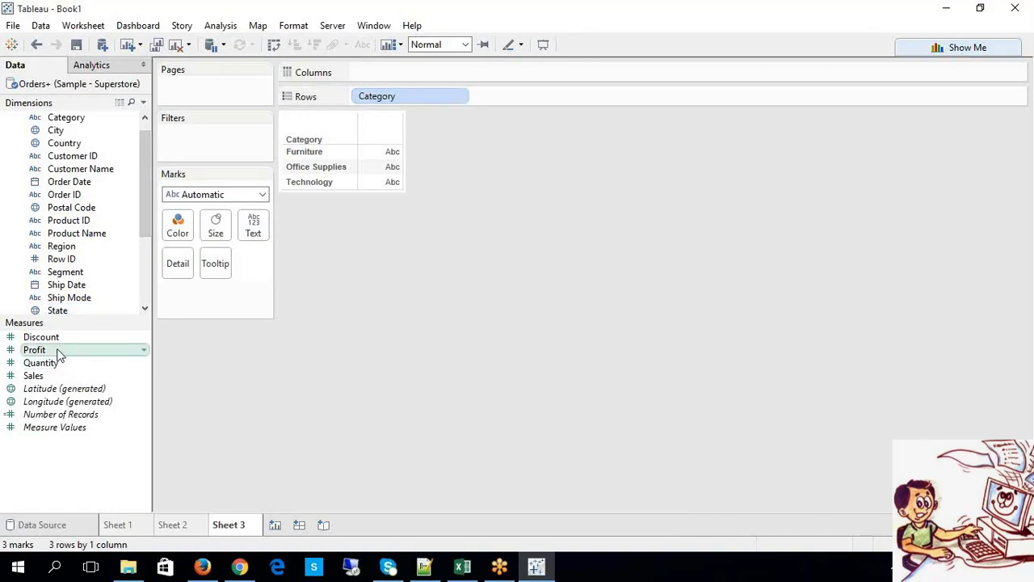
pyautogui.moveTo(58, 352); pyautogui.dragTo(369, 101)
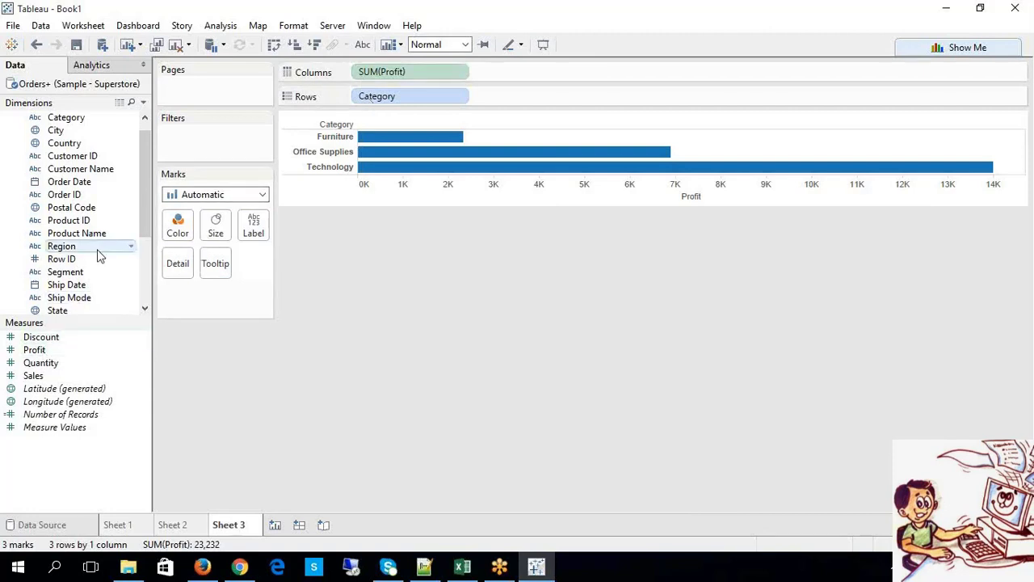
pyautogui.moveTo(92, 272); pyautogui.dragTo(520, 109)
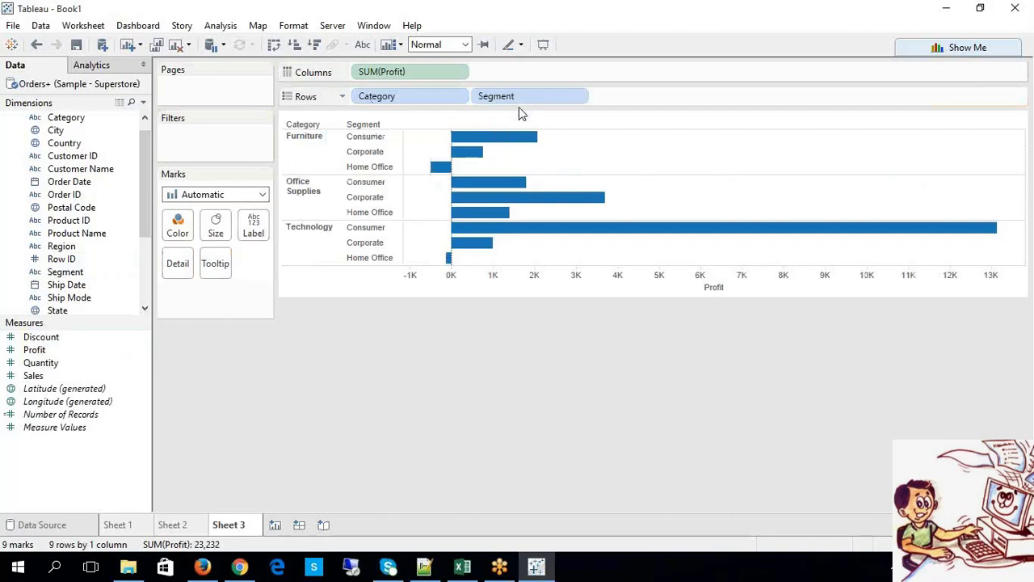
# Step: Check Sheets 1 and 2, and test the SALES hover action from the Technology, Furniture and Office Supplies rows of Sheet 3
pyautogui.click(175, 524)
pyautogui.click(133, 524)
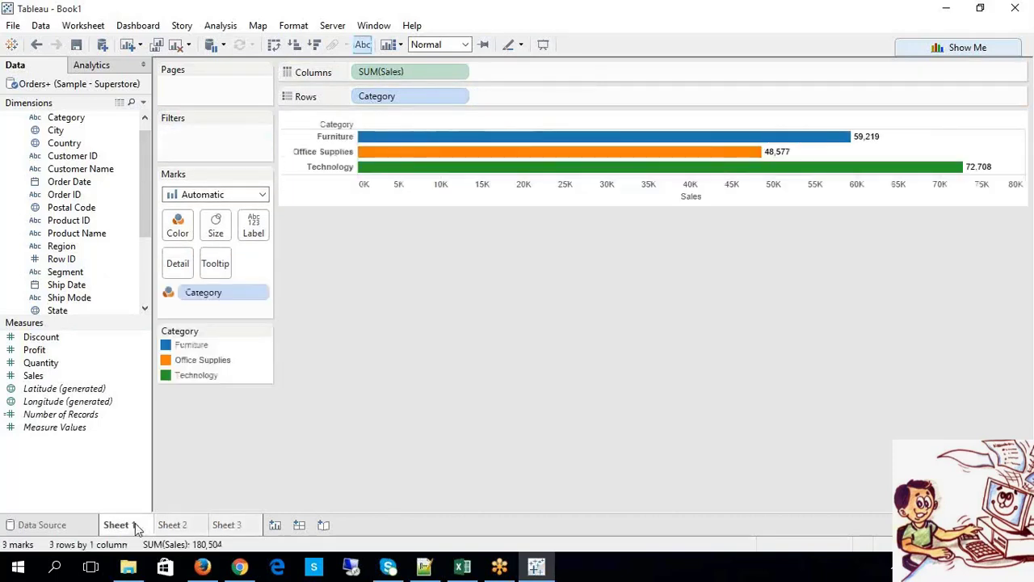
pyautogui.click(225, 525)
pyautogui.click(360, 232)
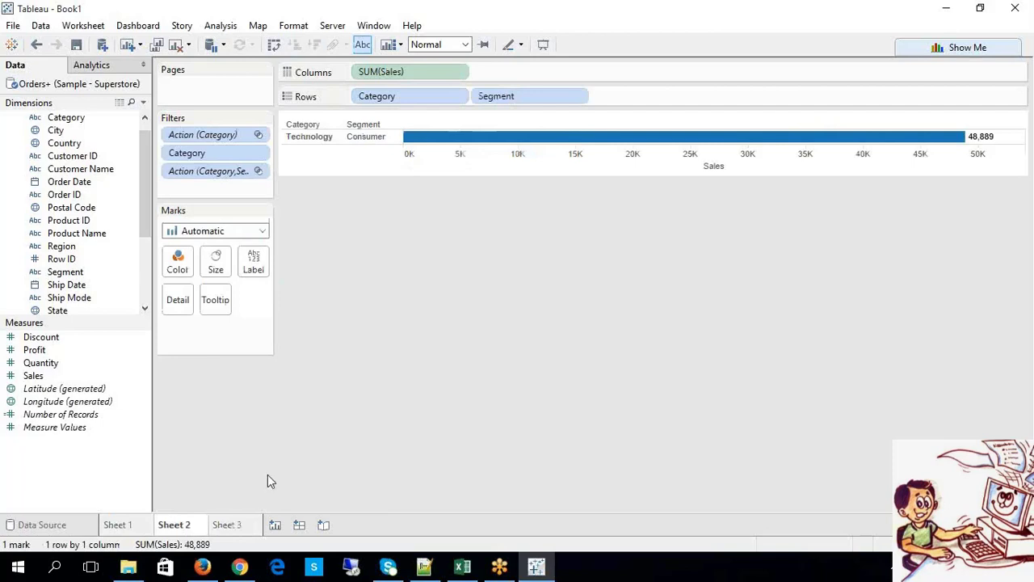
pyautogui.click(229, 524)
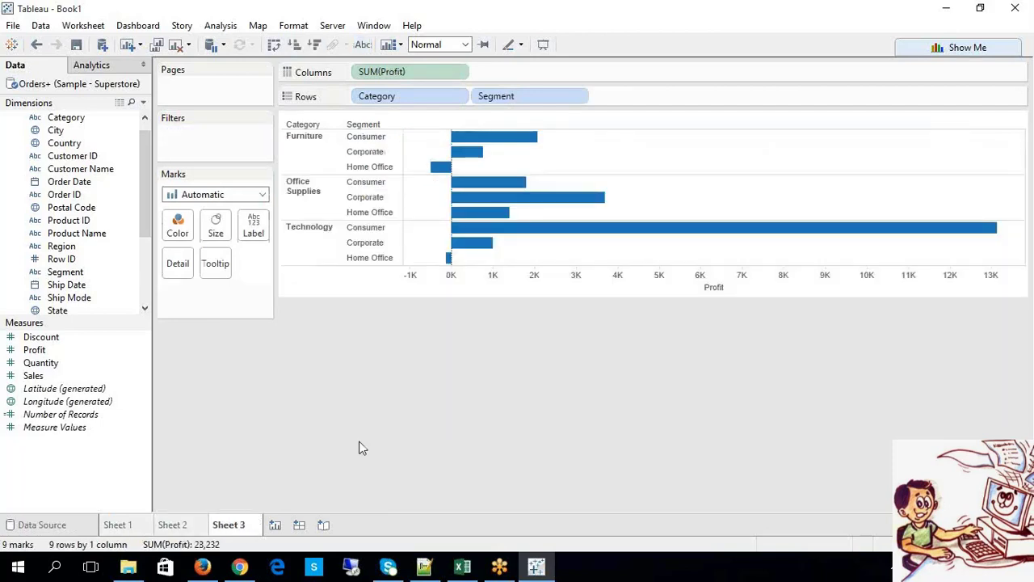
pyautogui.click(313, 139)
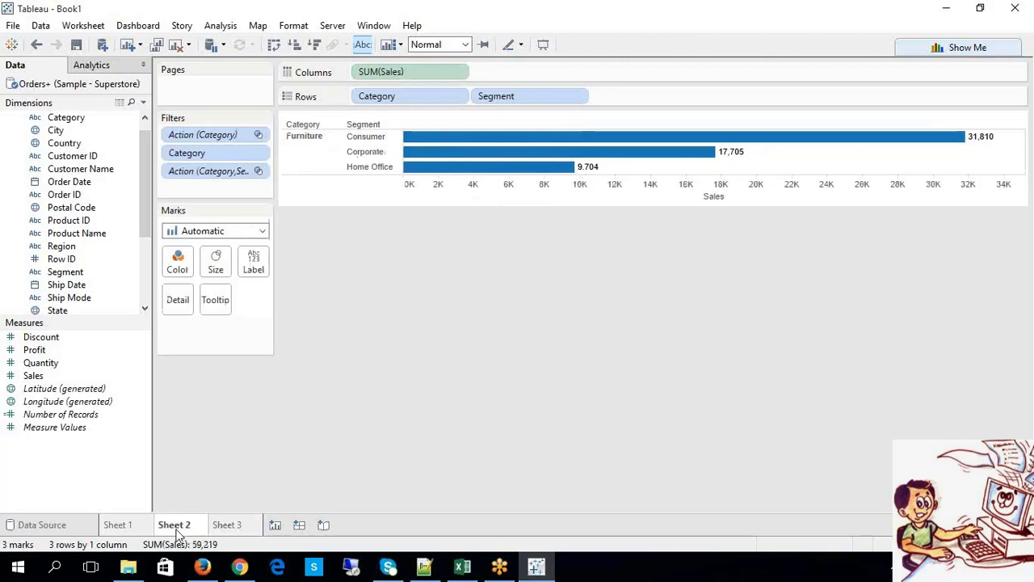
pyautogui.click(228, 531)
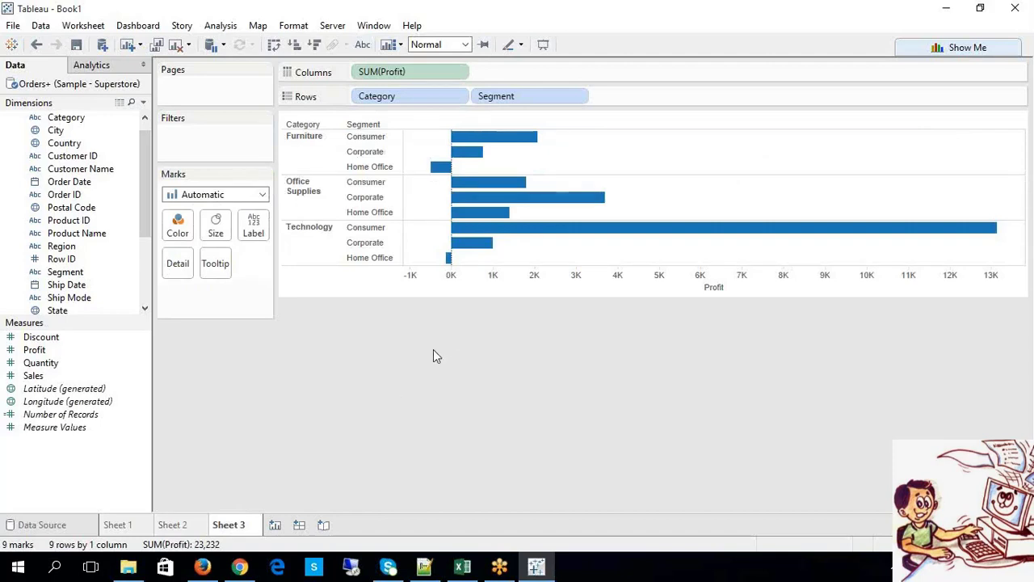
pyautogui.click(410, 237)
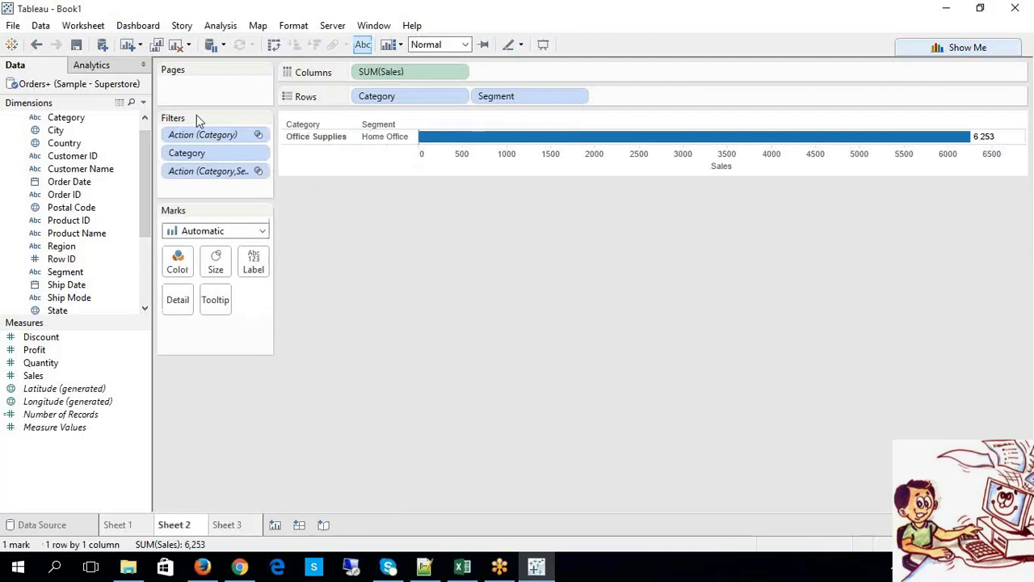
# Step: Edit the SALES filter action to exclude Sheet 3 from its source sheets, and save the worksheet actions
pyautogui.click(86, 27)
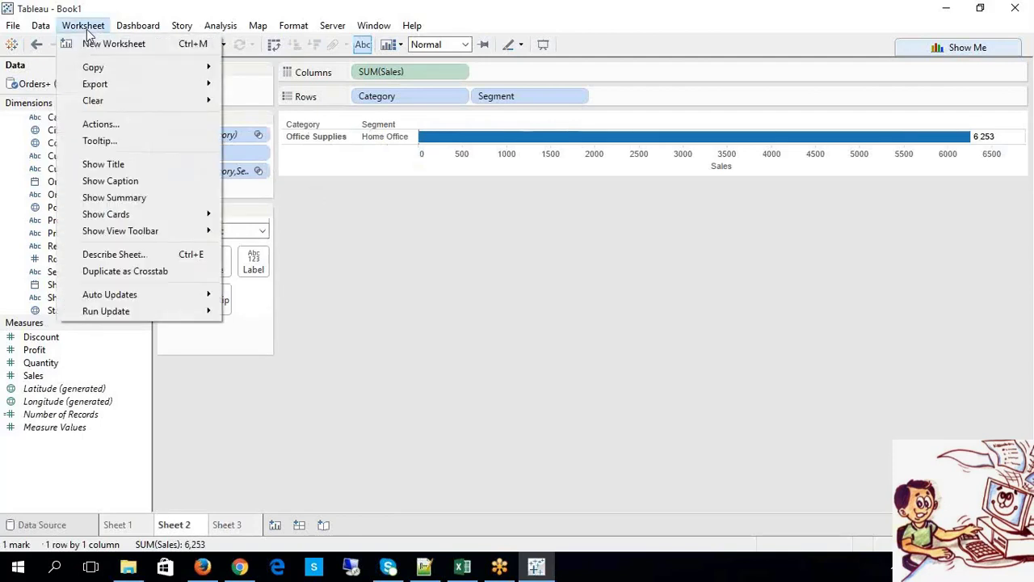
pyautogui.click(104, 125)
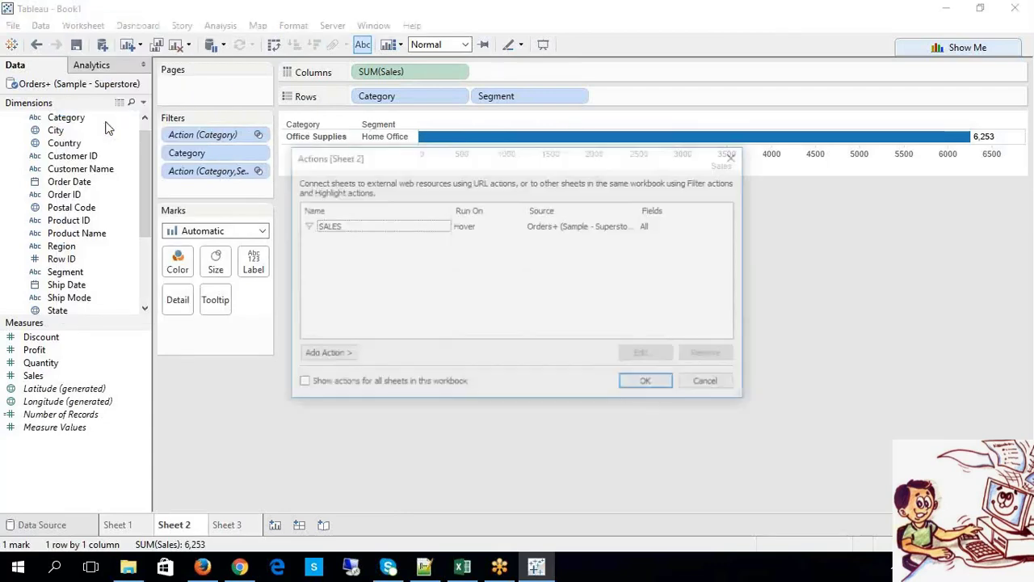
pyautogui.click(473, 228)
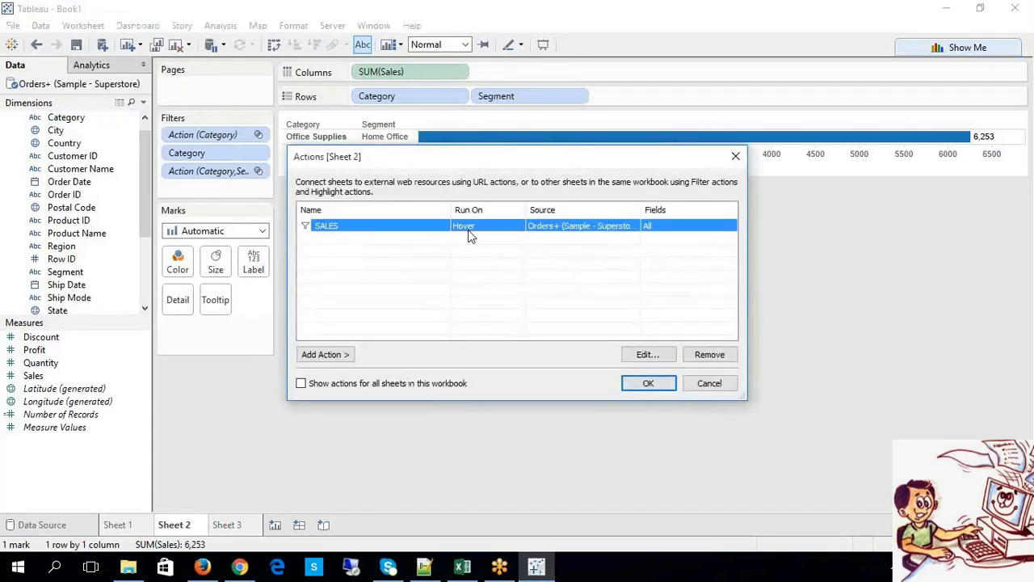
pyautogui.click(651, 354)
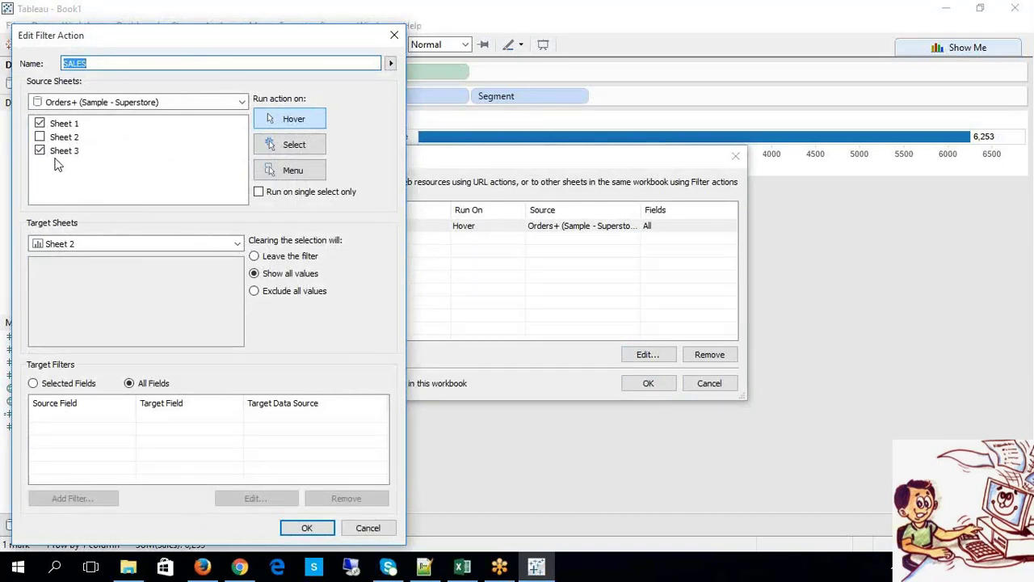
pyautogui.click(39, 150)
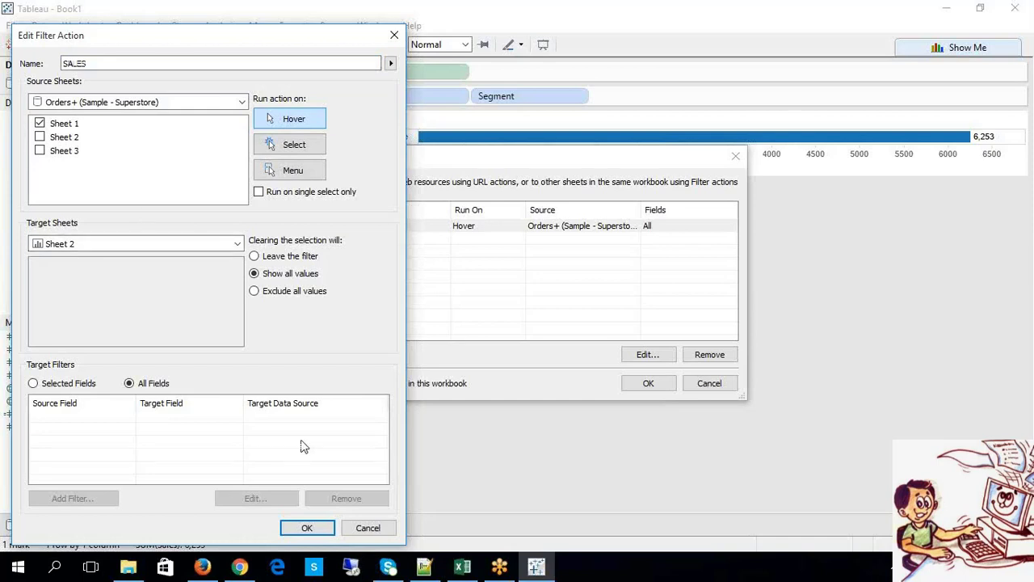
pyautogui.click(312, 529)
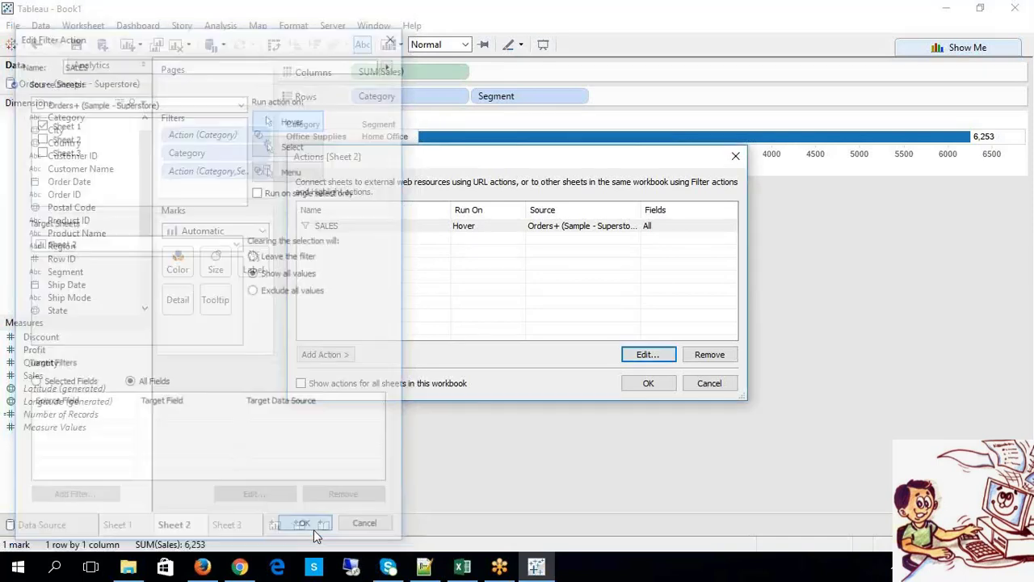
pyautogui.click(648, 384)
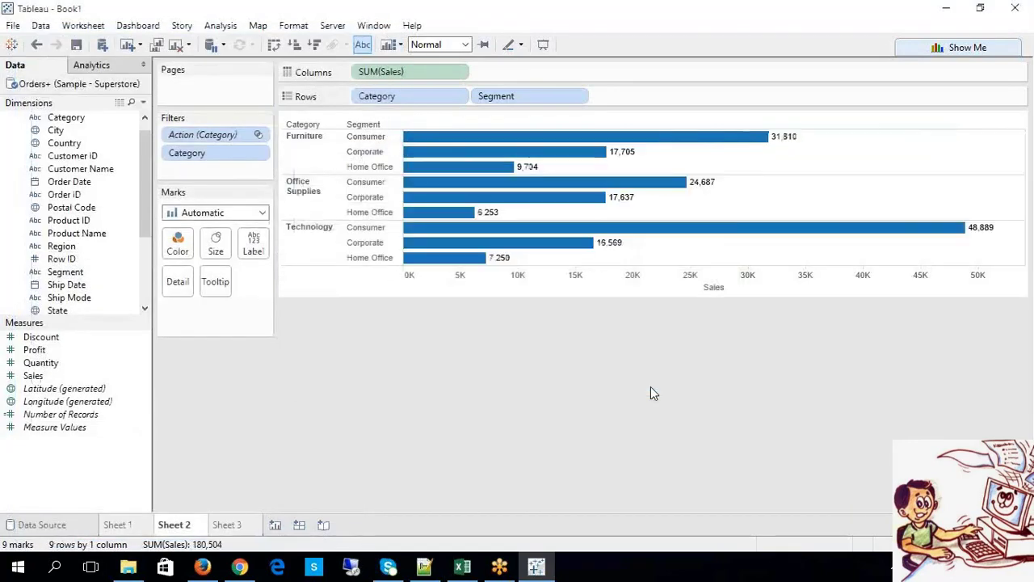
# Step: From Sheet 3, start a new filter action with only Sheet 2 as the source sheet
pyautogui.click(219, 527)
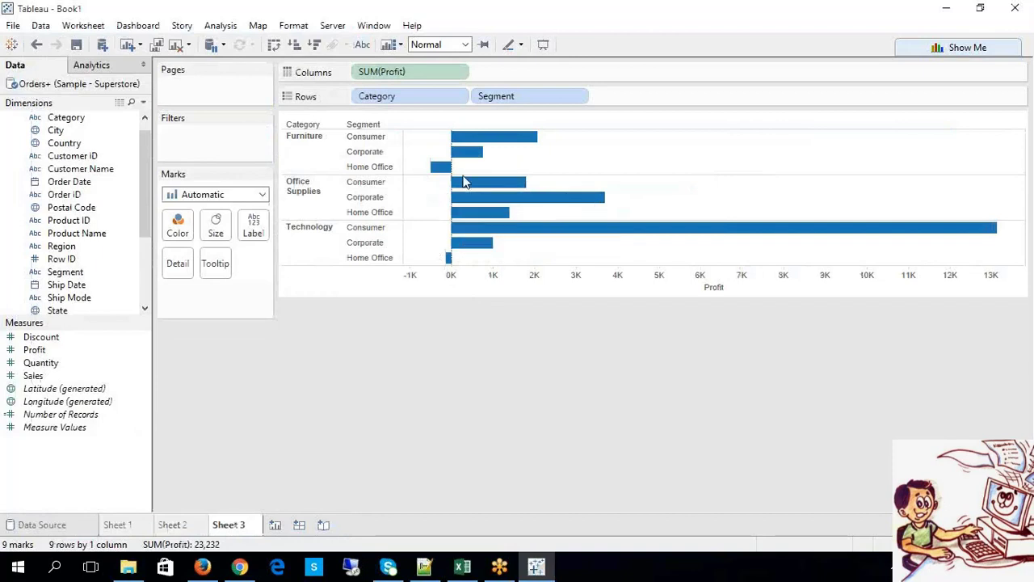
pyautogui.moveTo(461, 254)
pyautogui.click(81, 26)
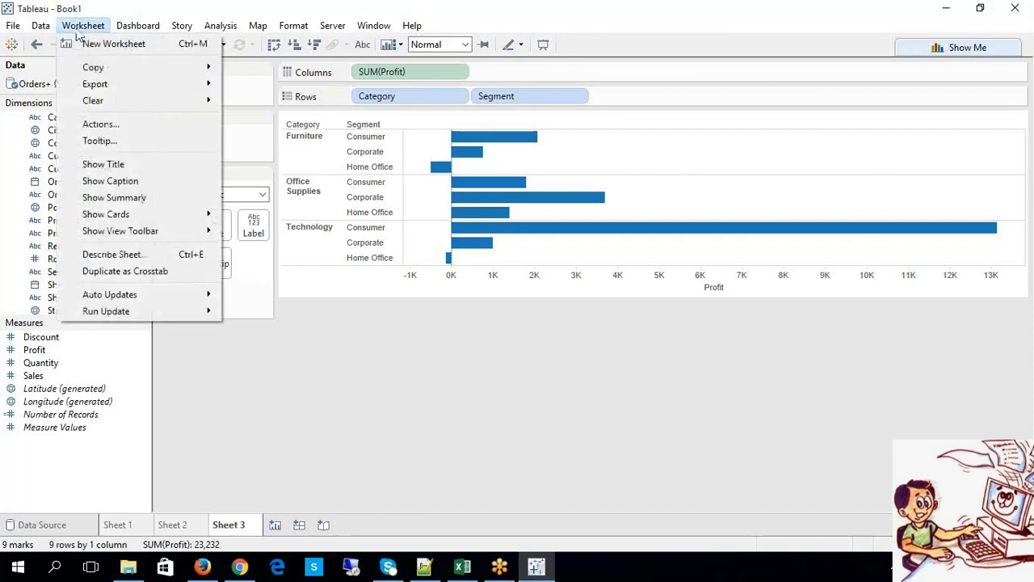
pyautogui.click(111, 122)
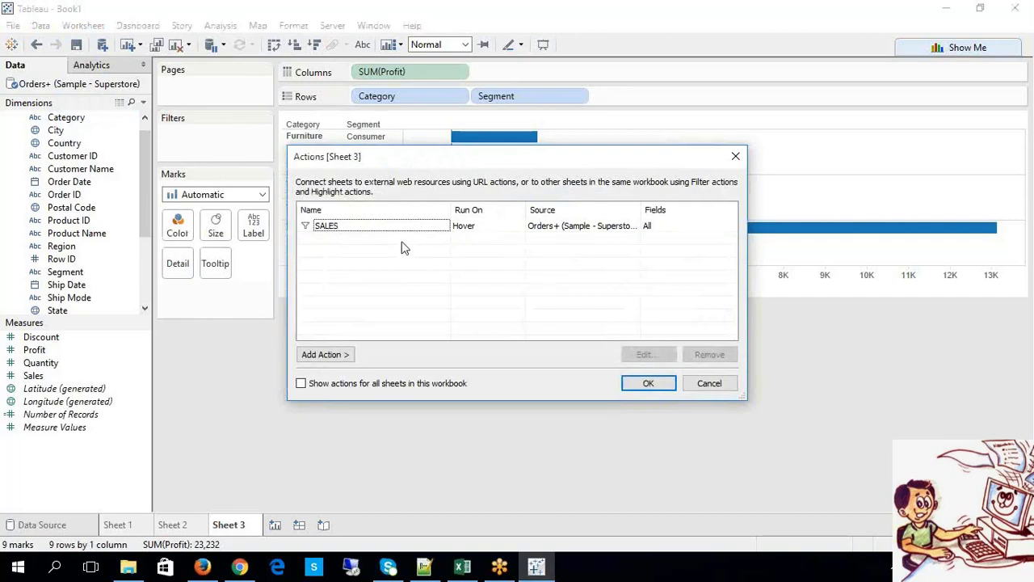
pyautogui.click(345, 360)
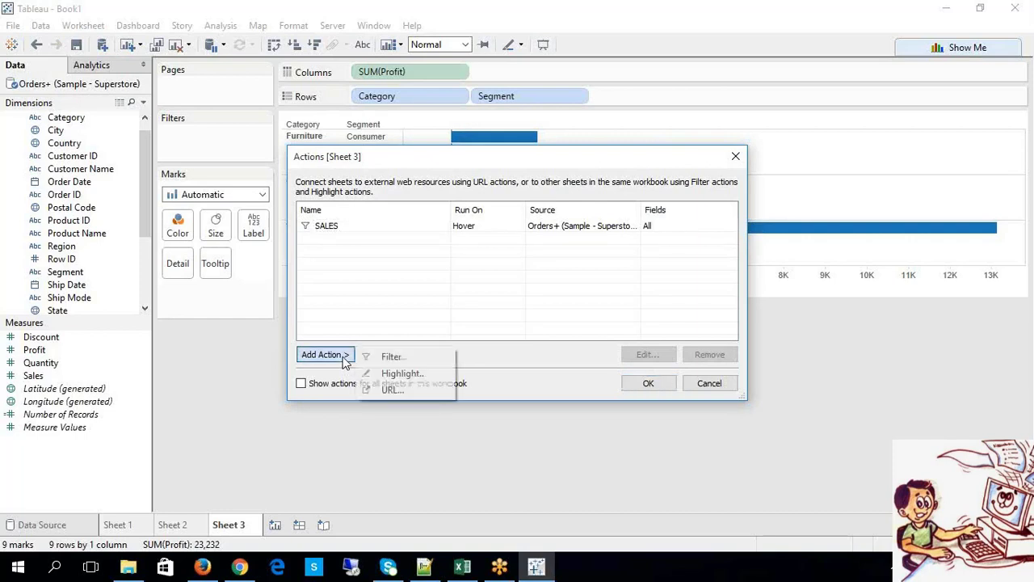
pyautogui.click(379, 356)
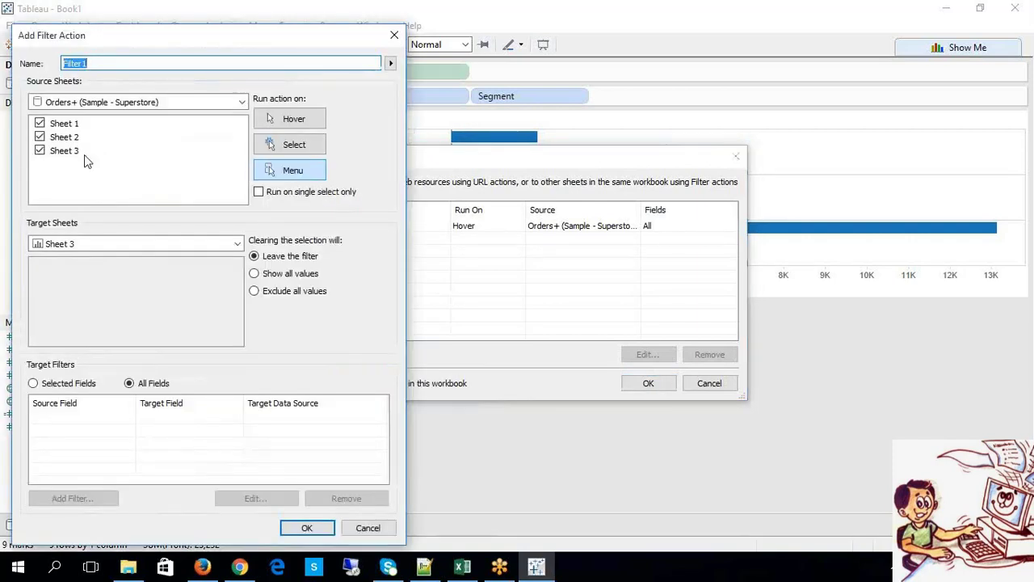
pyautogui.click(39, 124)
pyautogui.click(40, 150)
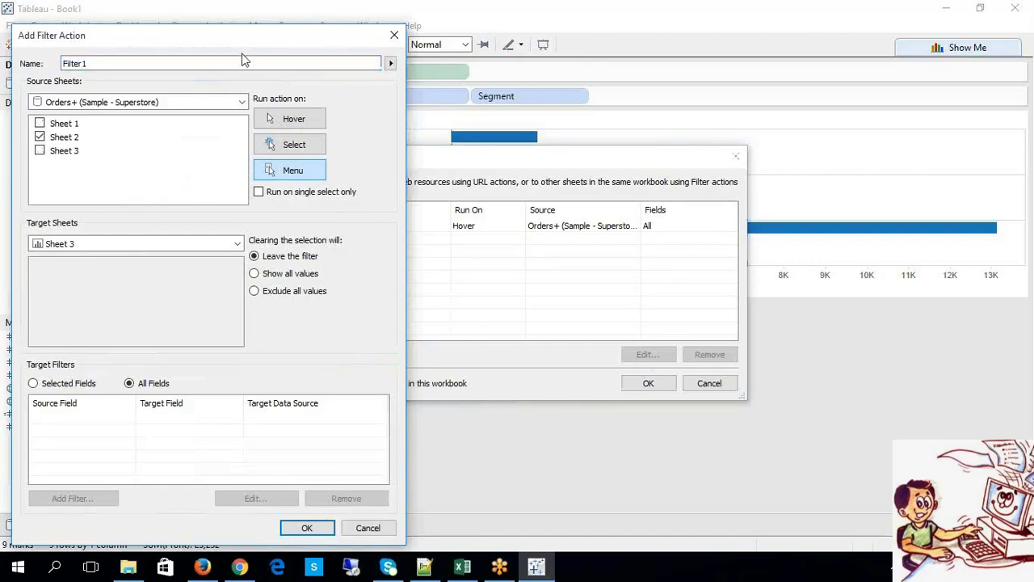
# Step: Set the new filter action to run on Select with Sheet 3 as its target, and add it
pyautogui.moveTo(240, 43); pyautogui.dragTo(823, 87)
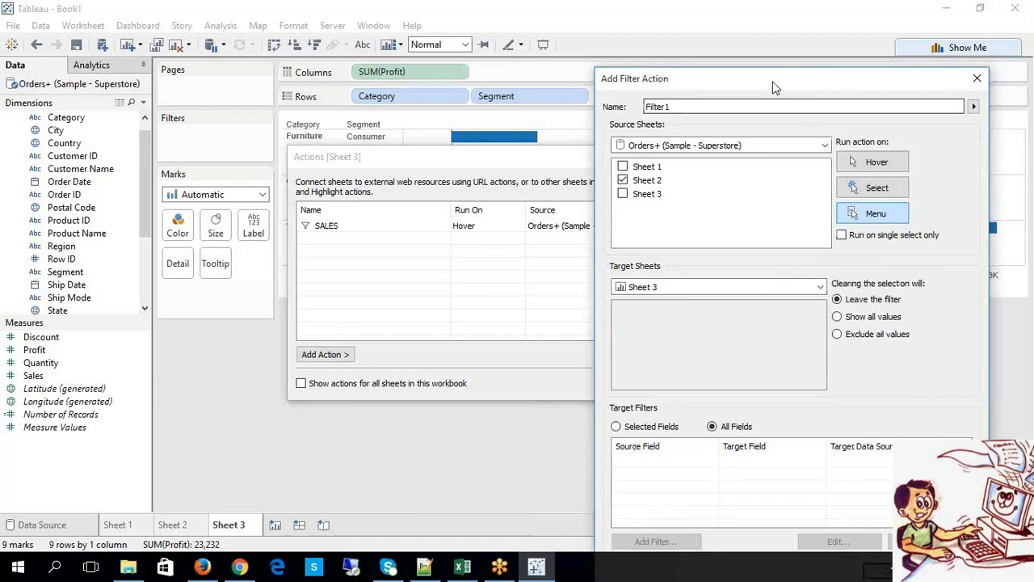
pyautogui.moveTo(774, 85); pyautogui.dragTo(772, 25)
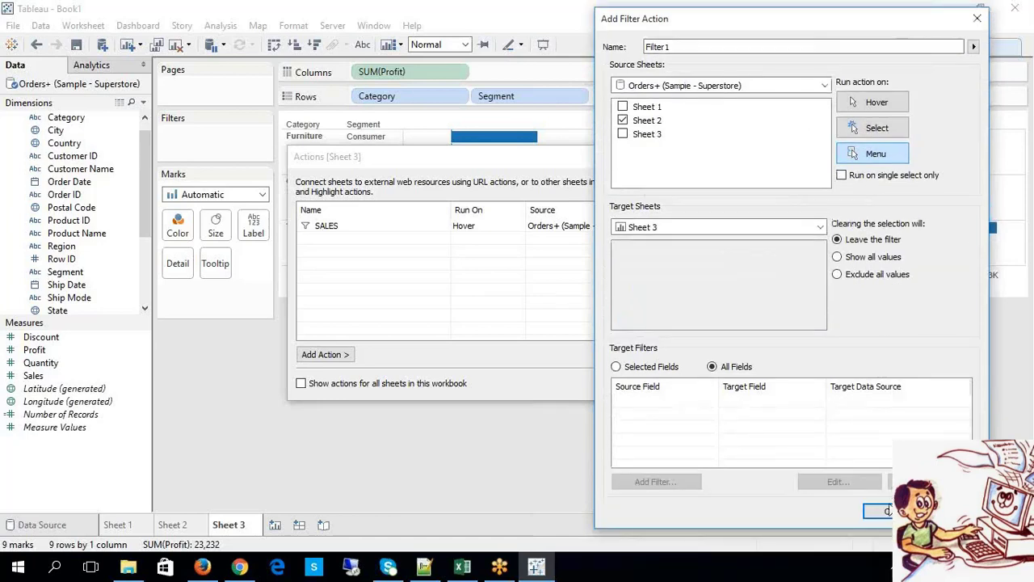
pyautogui.click(879, 131)
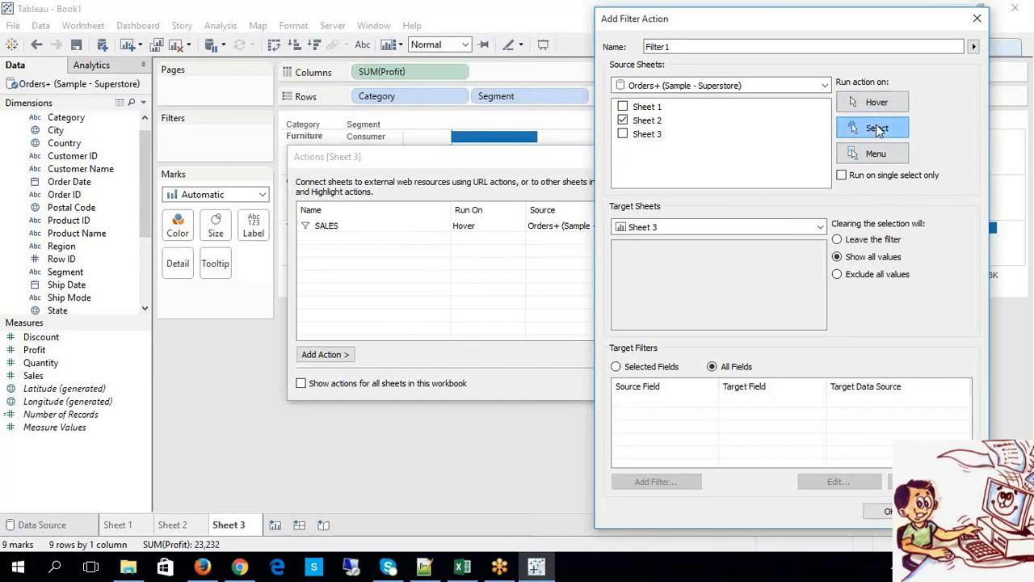
pyautogui.click(877, 511)
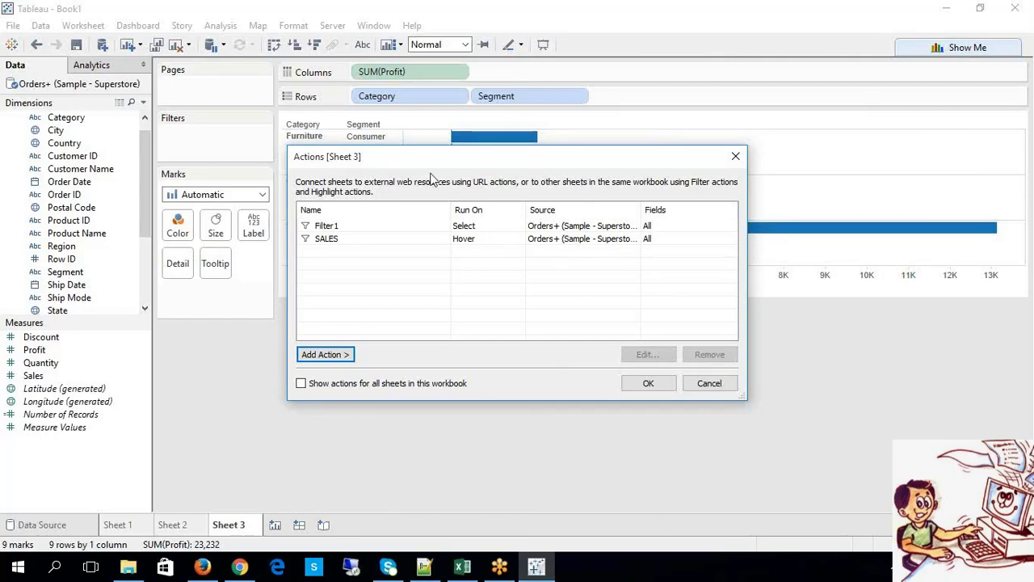
# Step: Rename the Filter1 action as MARKETS and accept the edit
pyautogui.click(483, 226)
pyautogui.click(638, 355)
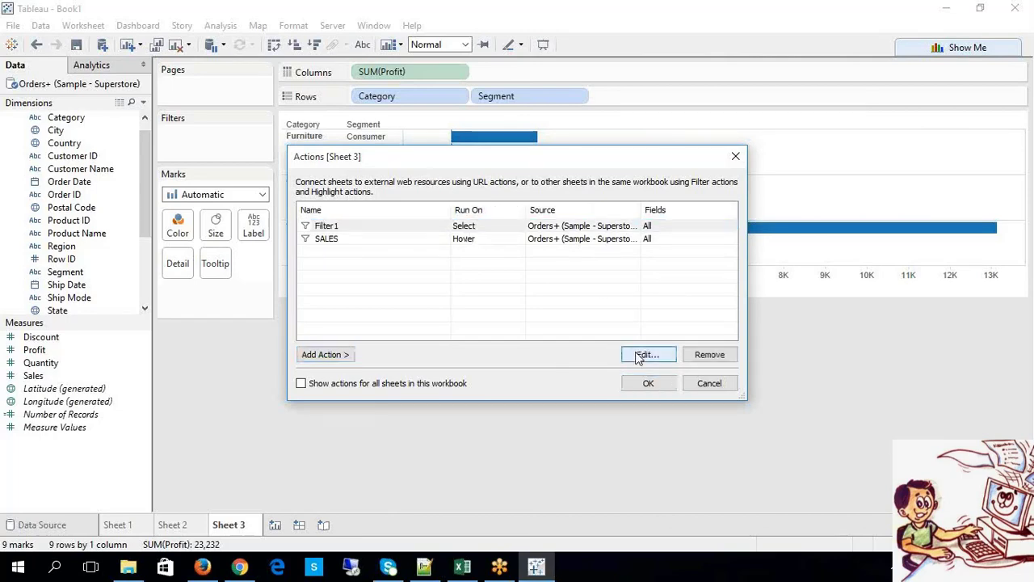
pyautogui.write('M')
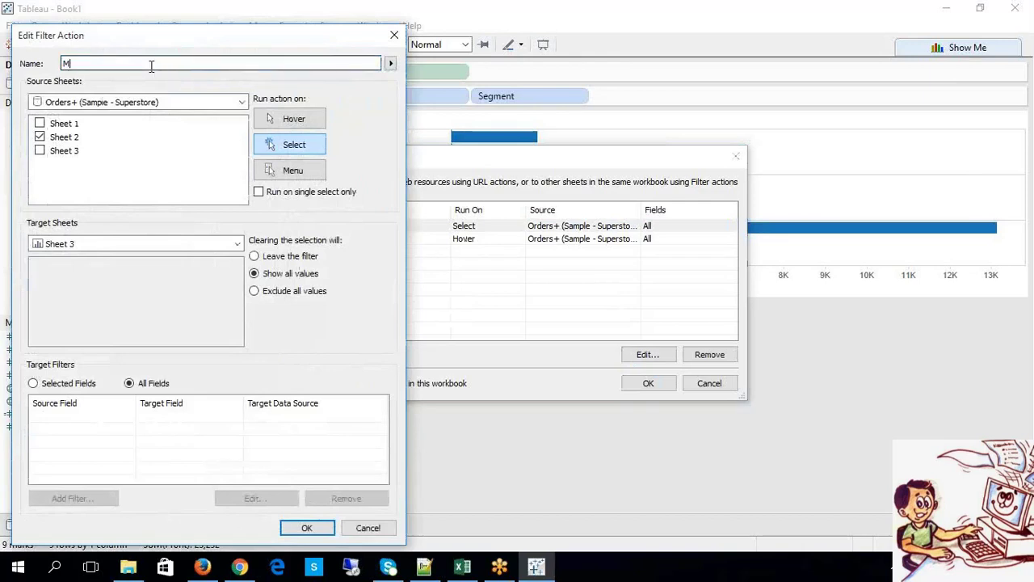
pyautogui.write('ARKETS')
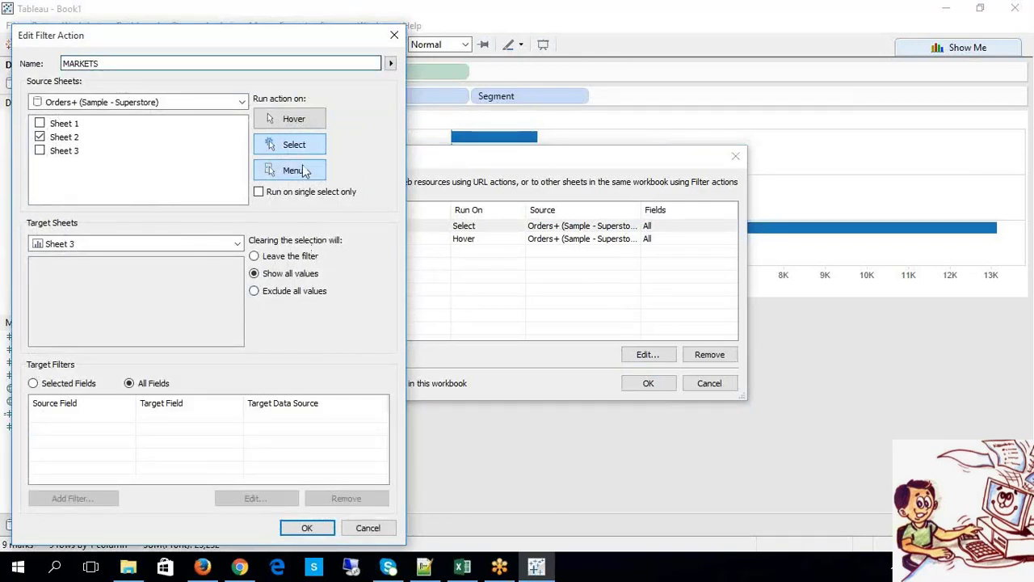
pyautogui.click(307, 529)
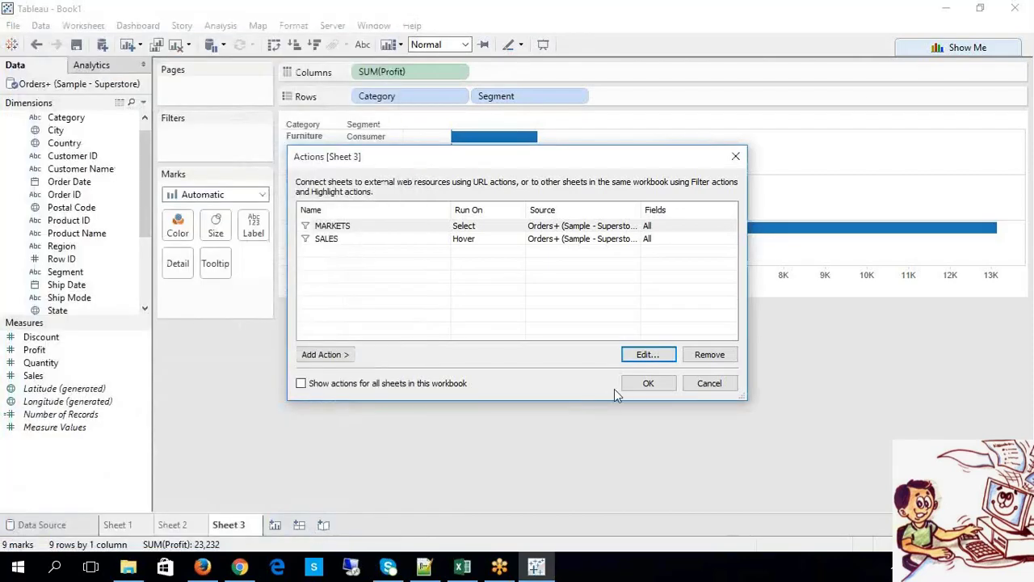
# Step: Save the worksheet actions and run the MARKETS action by selecting Consumer under Office Supplies on Sheet 2
pyautogui.click(642, 387)
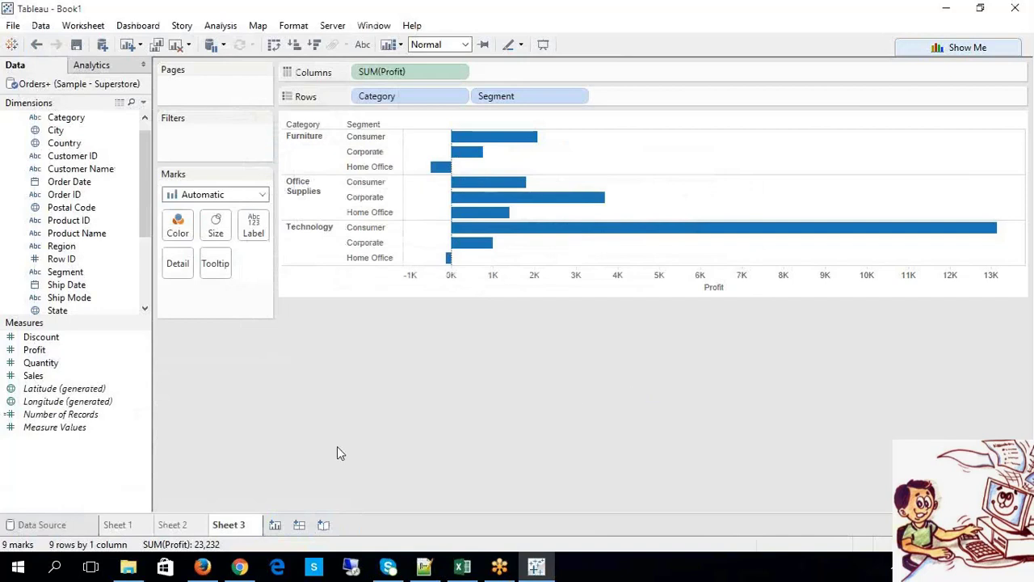
pyautogui.moveTo(189, 526)
pyautogui.click(374, 186)
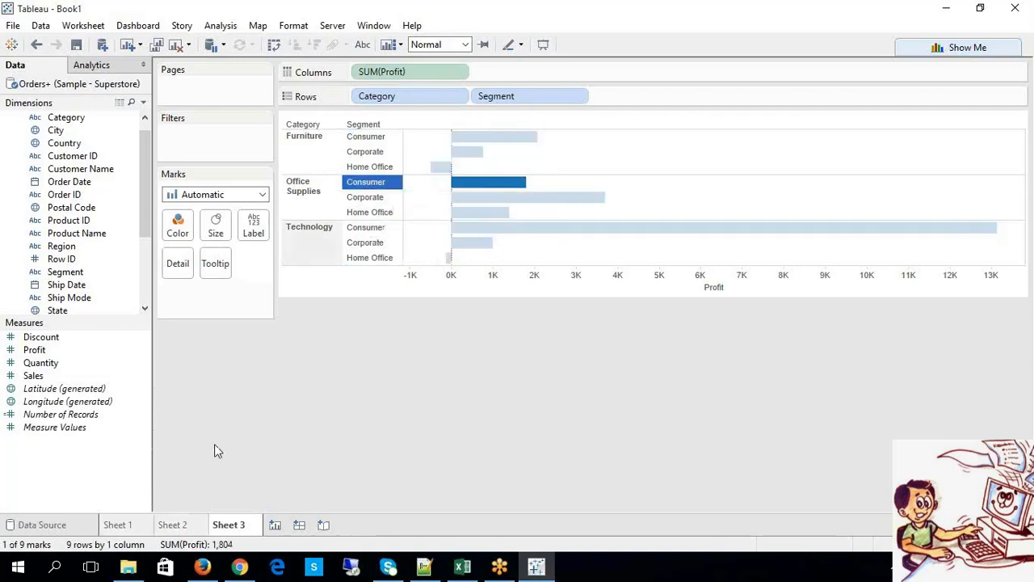
pyautogui.click(172, 531)
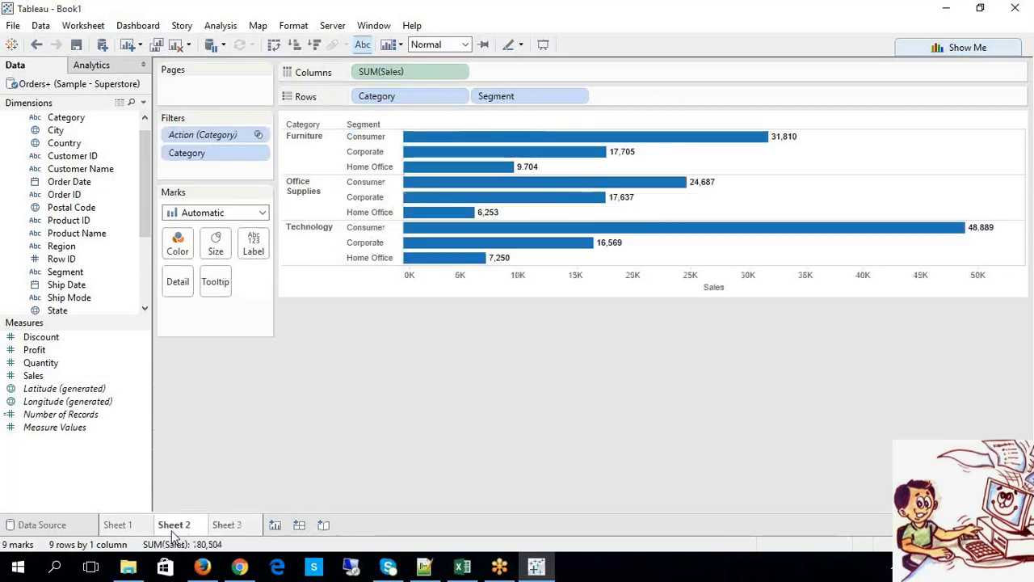
pyautogui.click(370, 185)
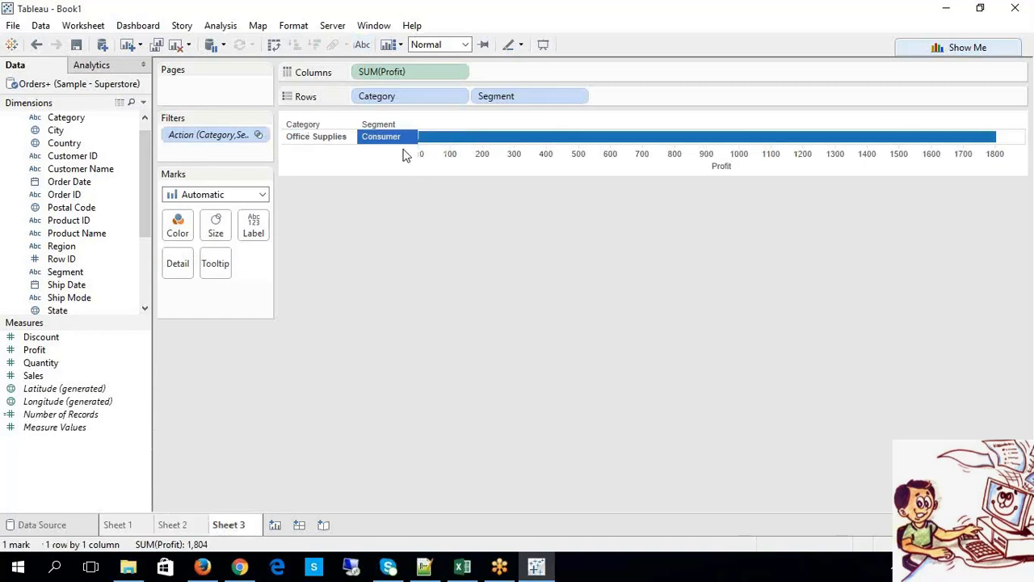
# Step: Test MARKETS from Sheet 2 with Home Office under Office Supplies, Corporate under Furniture, and Home Office under Technology
pyautogui.click(191, 522)
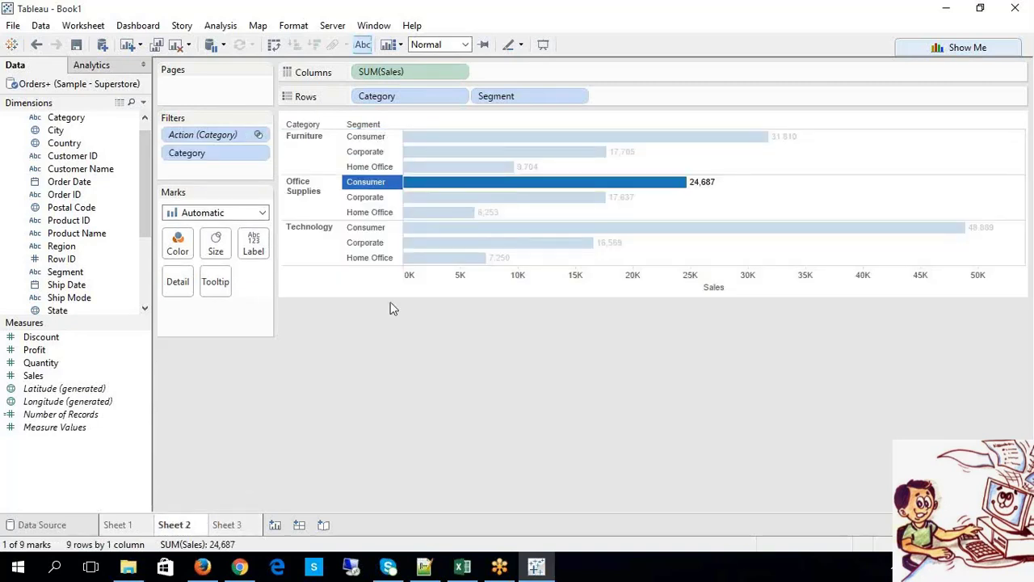
pyautogui.click(371, 214)
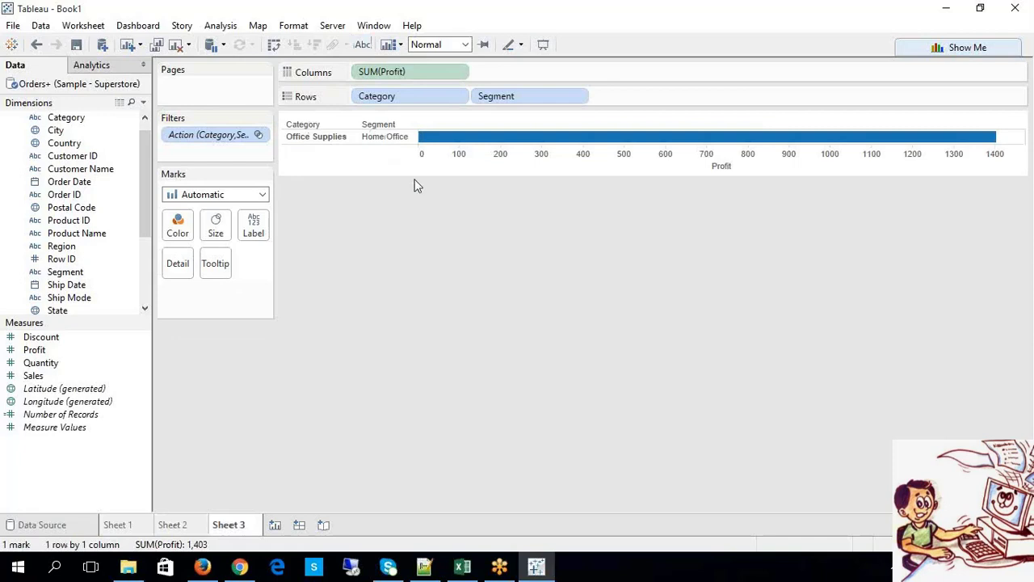
pyautogui.click(179, 530)
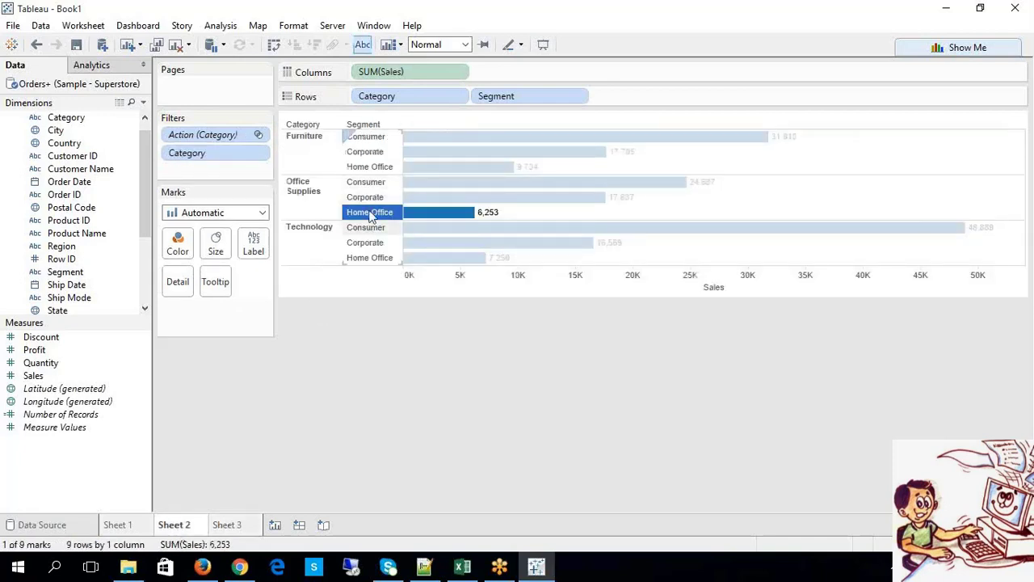
pyautogui.click(366, 151)
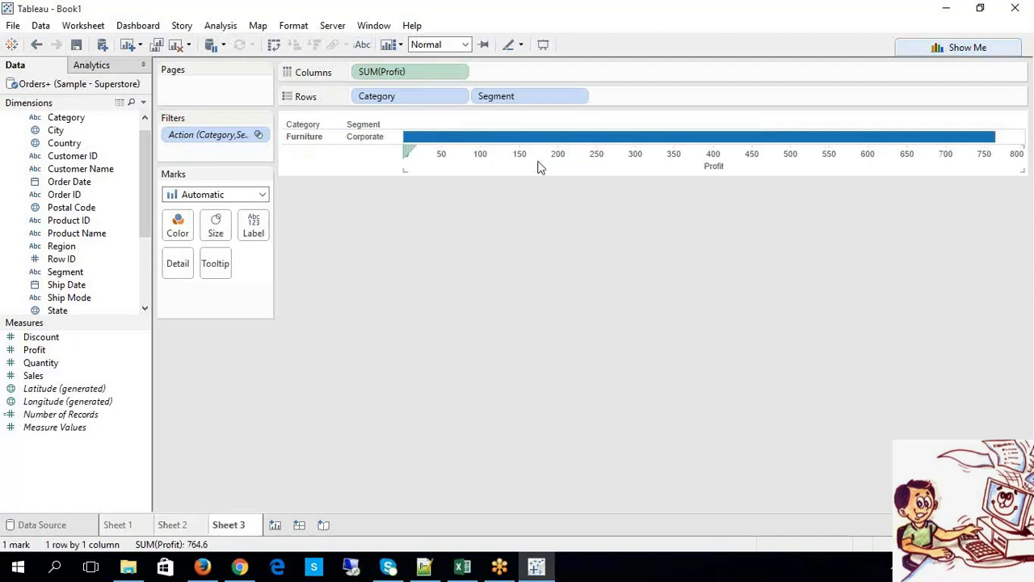
pyautogui.click(172, 525)
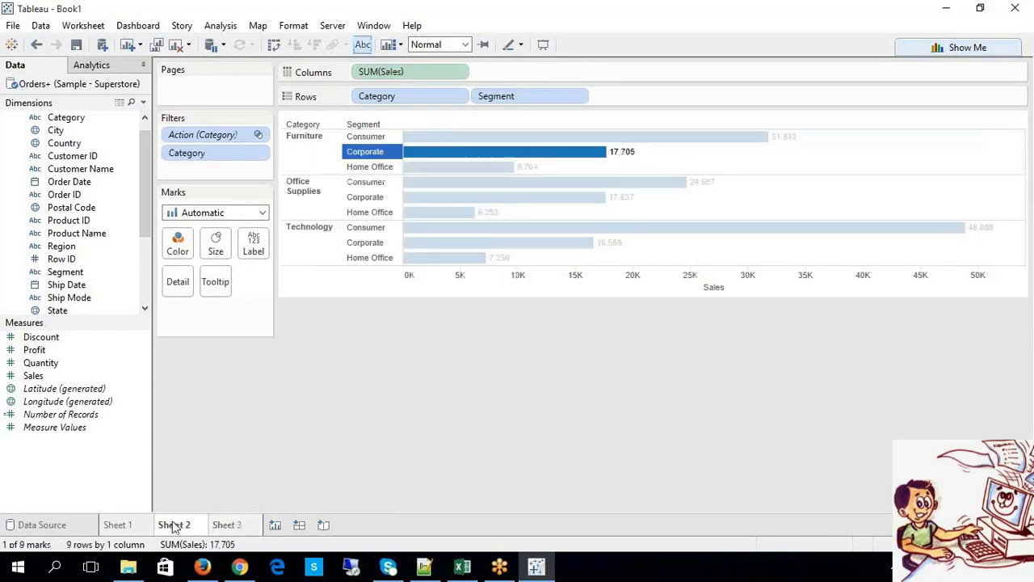
pyautogui.click(363, 255)
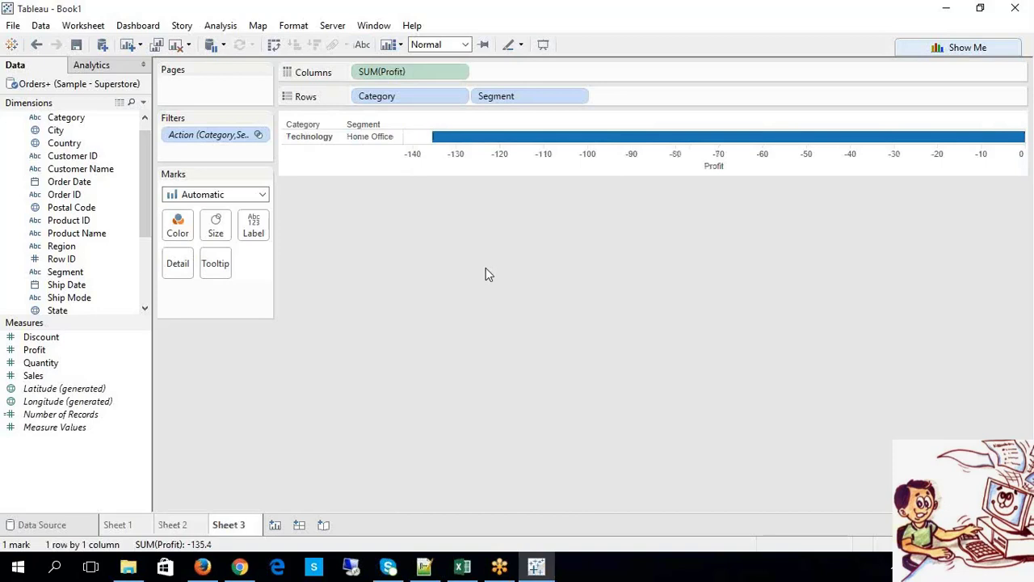
# Step: Test MARKETS from Sheet 2 with Corporate under Office Supplies and Home Office under Furniture
pyautogui.click(173, 524)
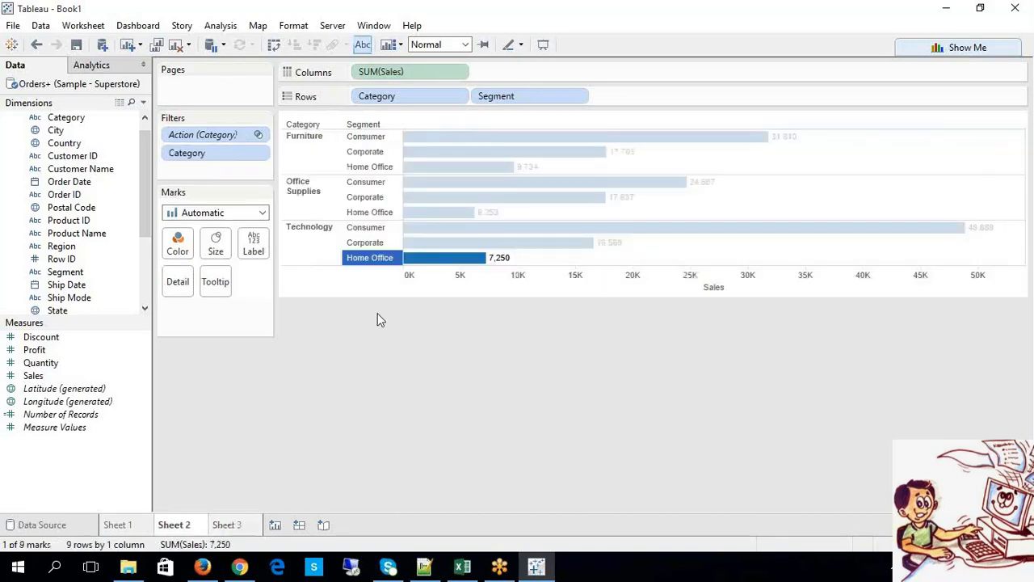
pyautogui.click(365, 197)
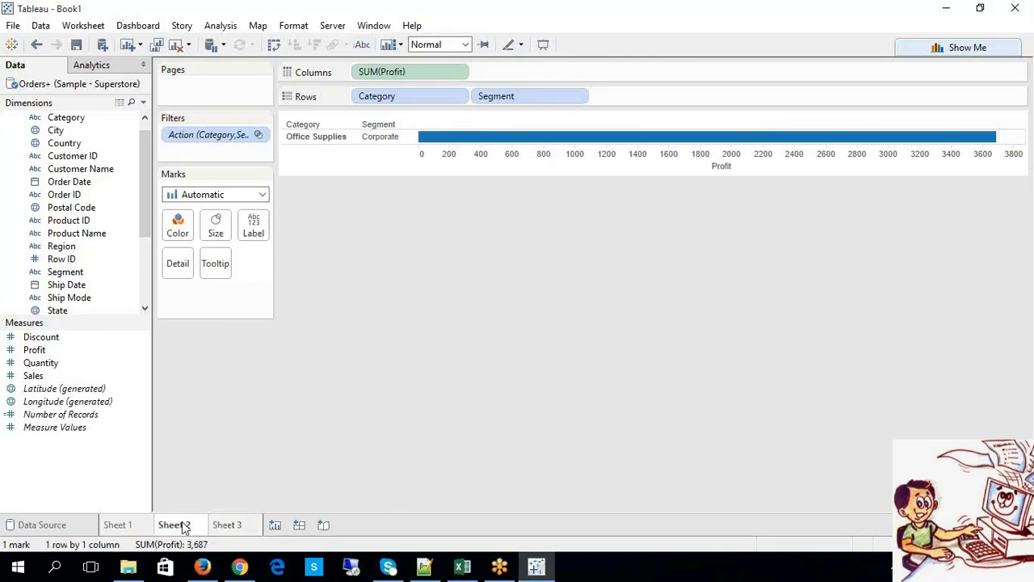
pyautogui.click(182, 521)
pyautogui.click(363, 167)
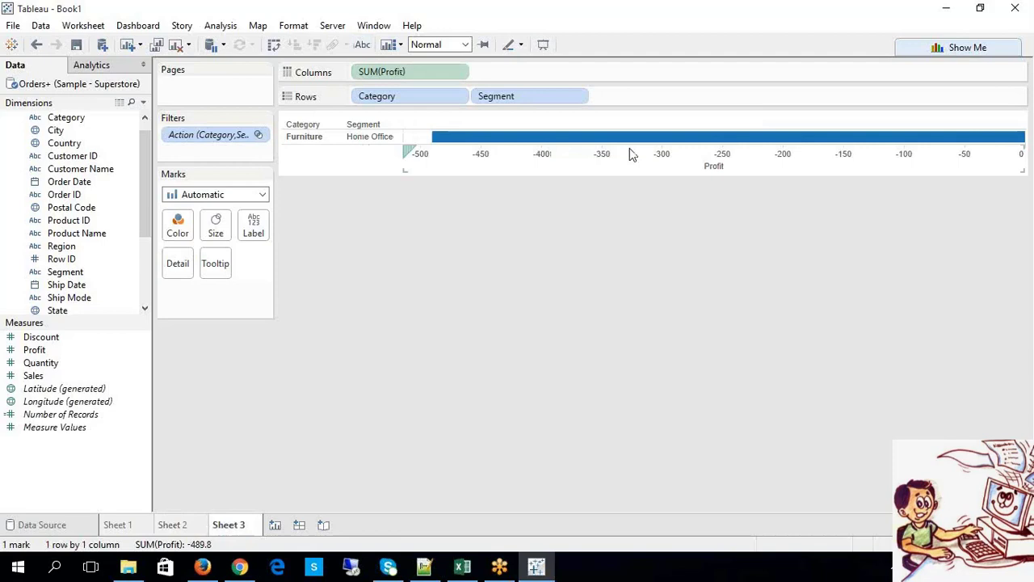
# Step: Drill from Office Supplies on Sheet 1 into Sheet 2, and through its Consumer segment into Sheet 3
pyautogui.click(171, 526)
pyautogui.click(125, 526)
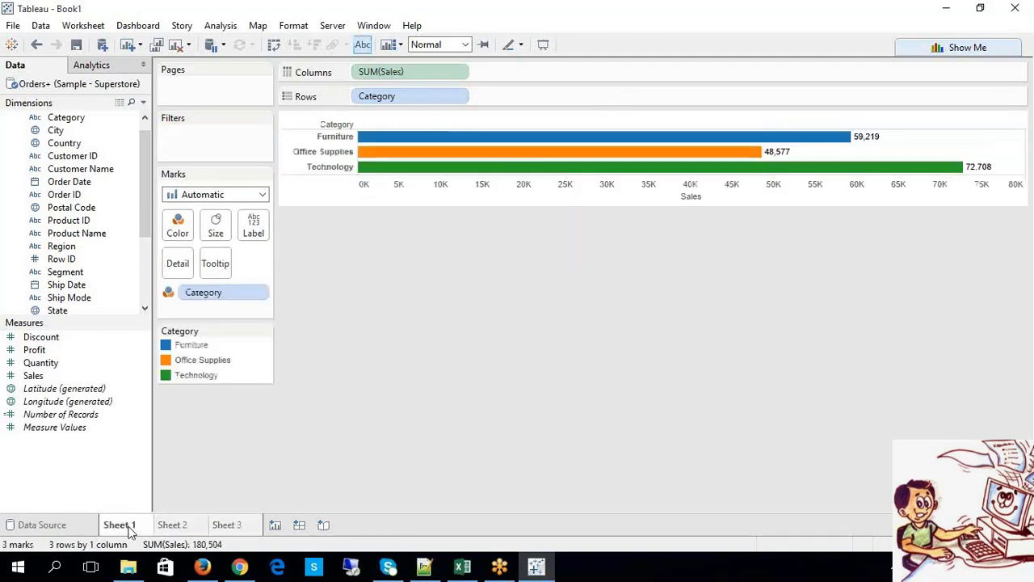
pyautogui.click(329, 150)
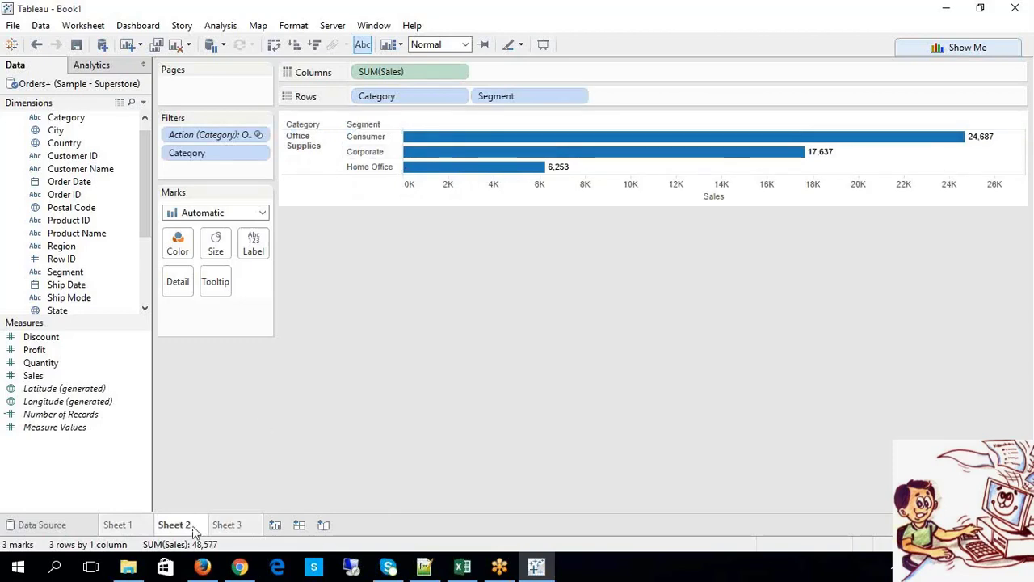
pyautogui.click(371, 143)
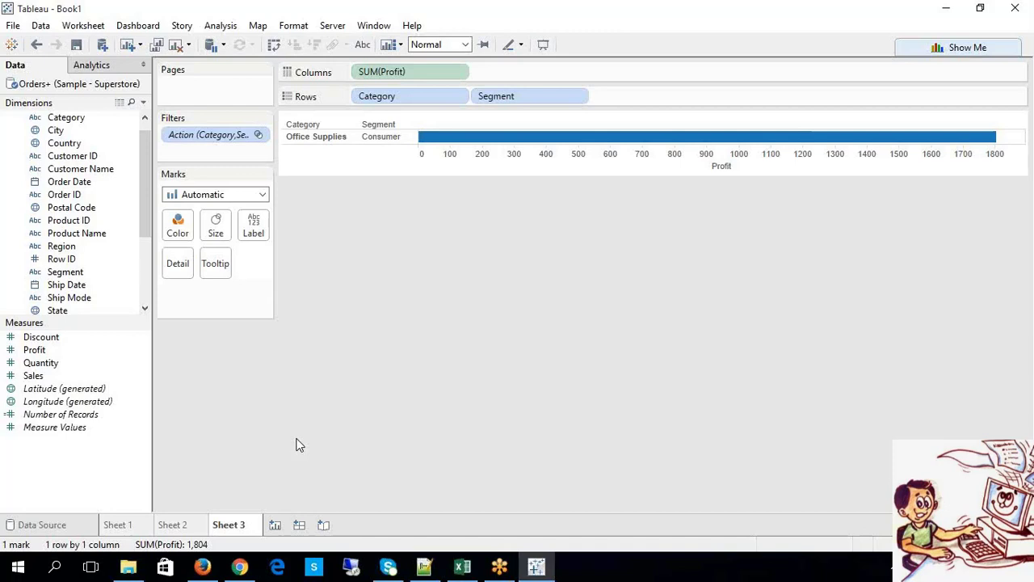
# Step: Revisit the filtered Sheet 2 view, preview Sheet 1, and return to Sheet 3
pyautogui.click(182, 531)
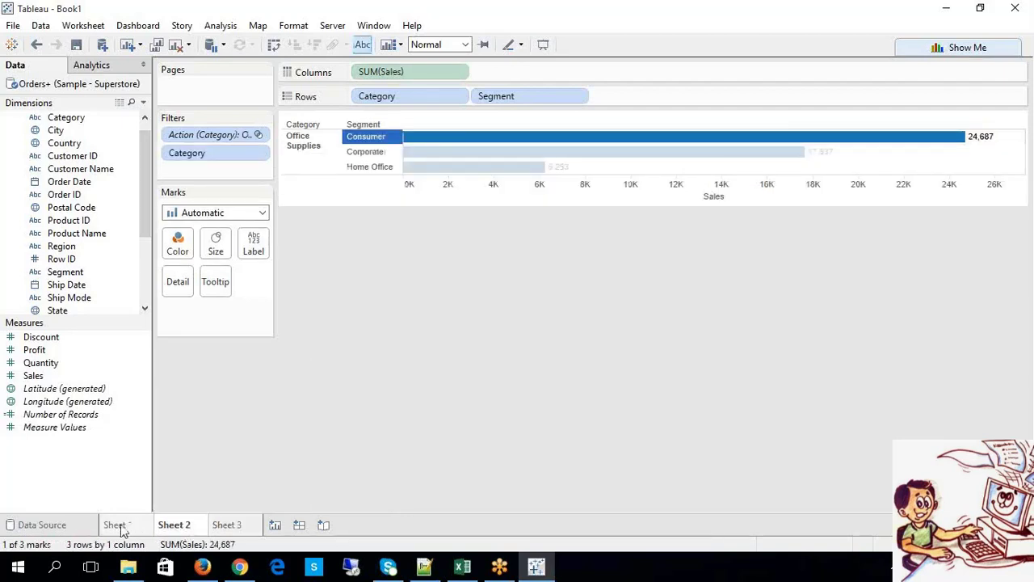
pyautogui.moveTo(122, 529)
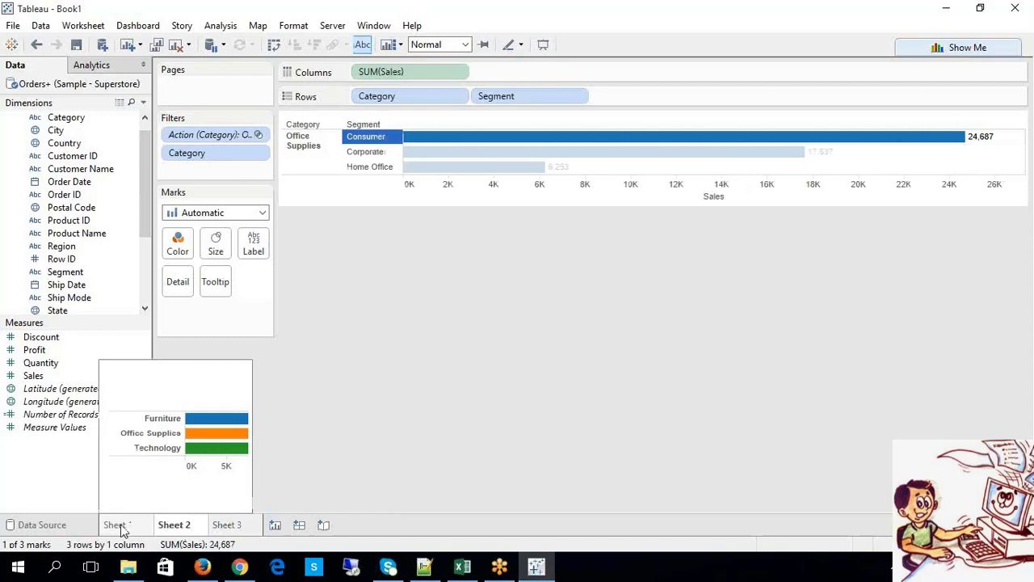
pyautogui.click(231, 532)
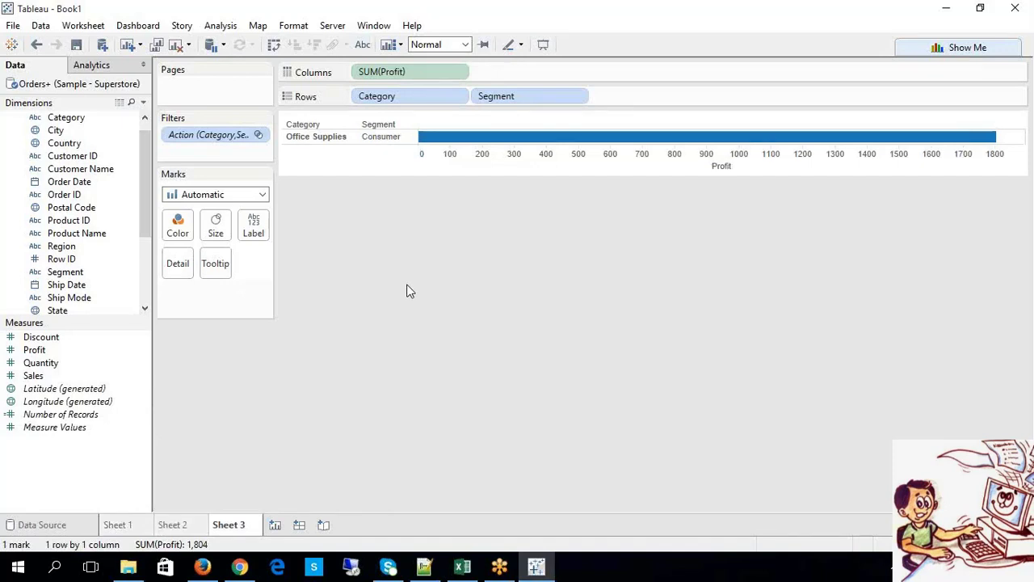
# Step: Run the SALES action on Technology from Sheet 1 to filter Sheet 2, and return to Sheet 1
pyautogui.click(114, 531)
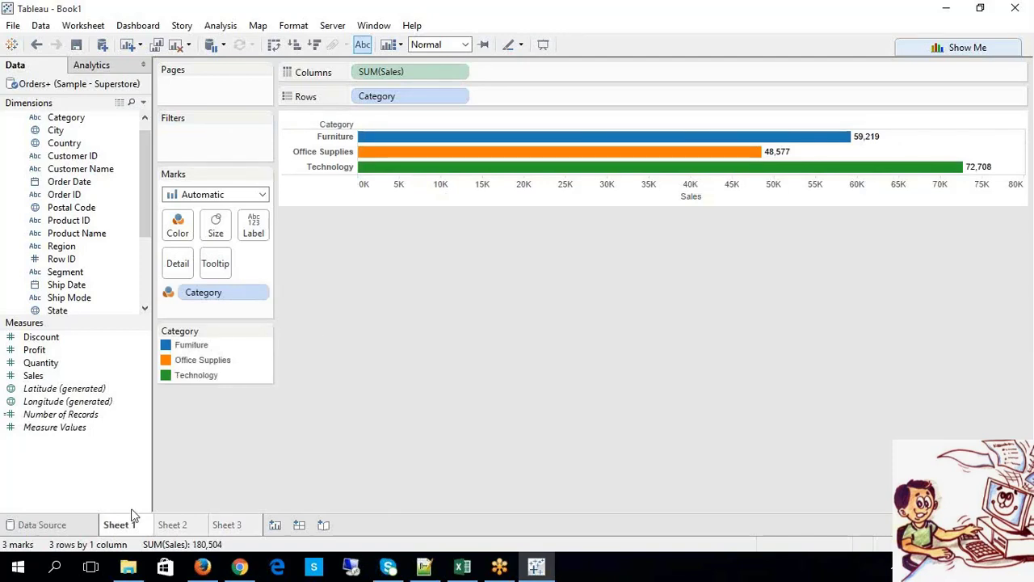
pyautogui.click(323, 167)
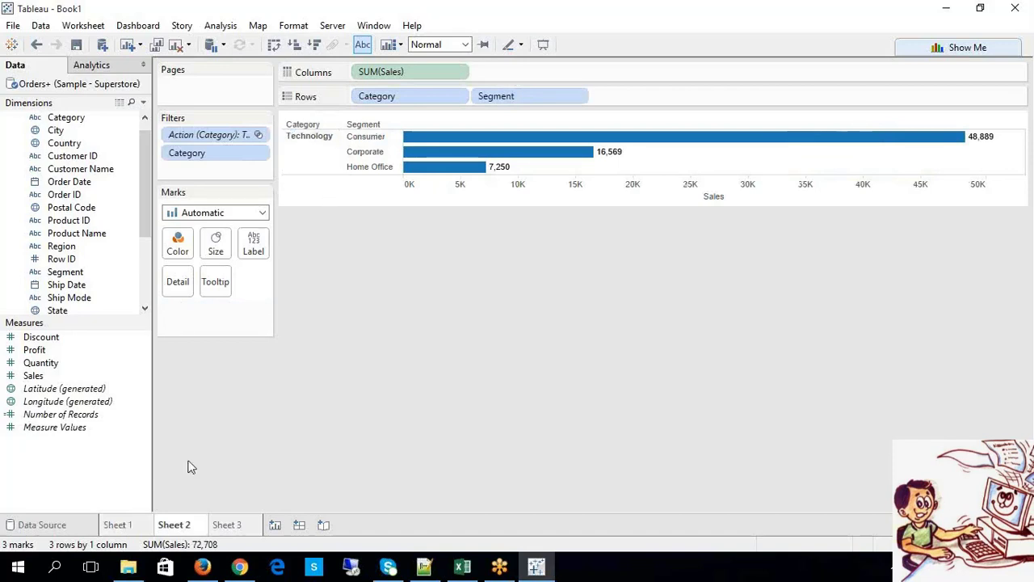
pyautogui.click(123, 526)
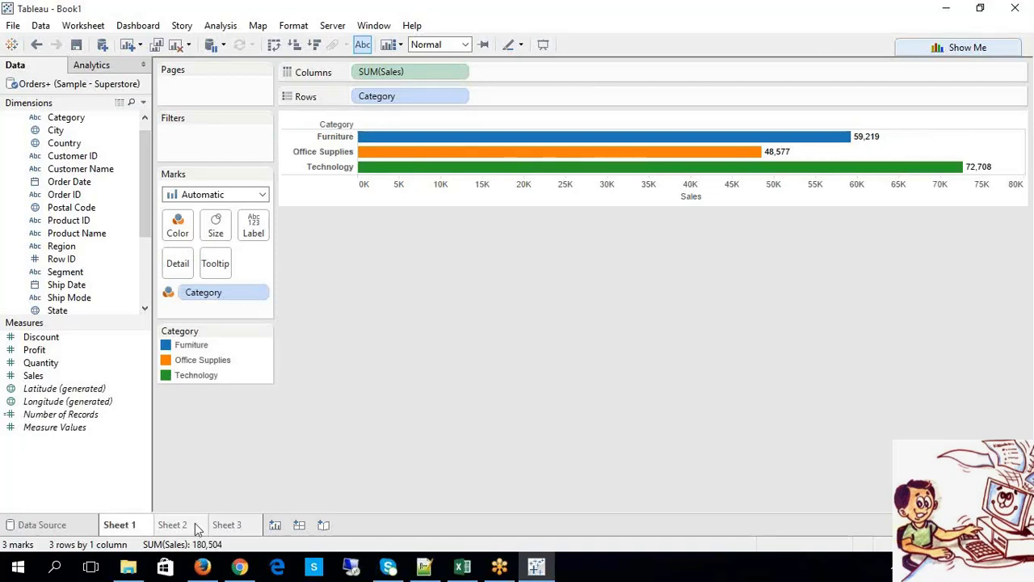
# Step: Add Region after Segment in Sheet 3's rows, and run MARKETS on the Technology Home Office segment from Sheet 2
pyautogui.click(223, 525)
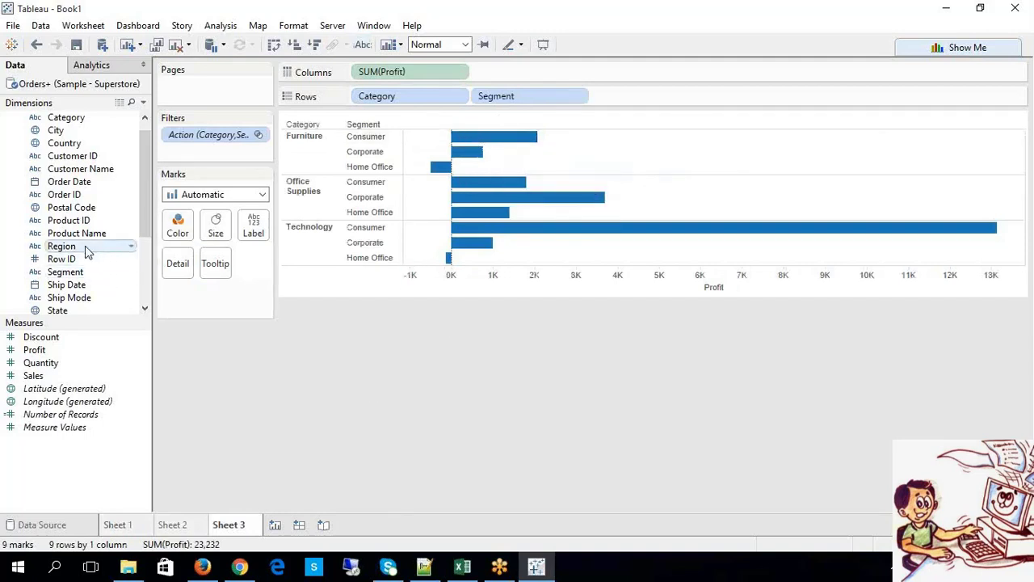
pyautogui.moveTo(84, 246); pyautogui.dragTo(602, 93)
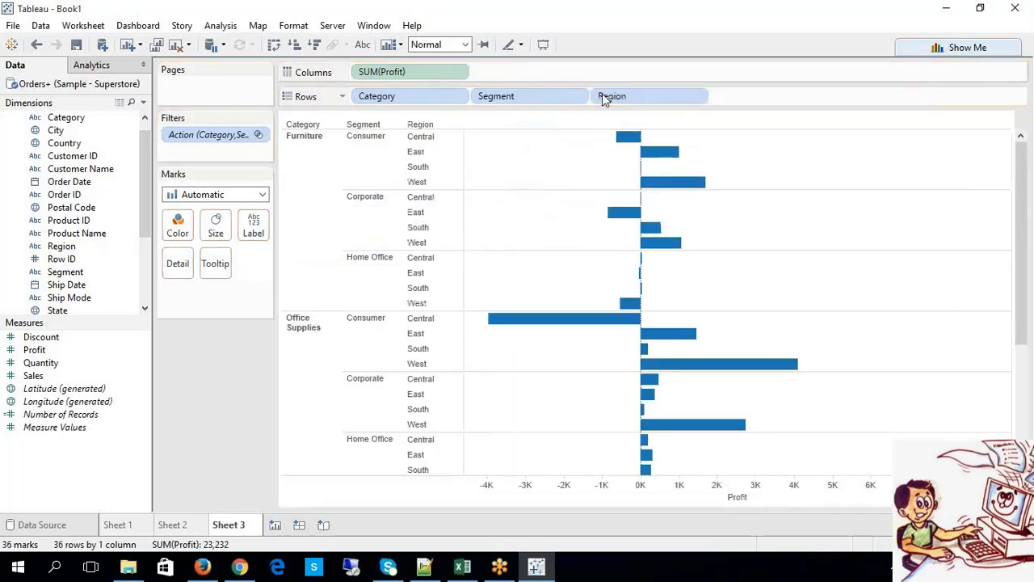
pyautogui.click(179, 526)
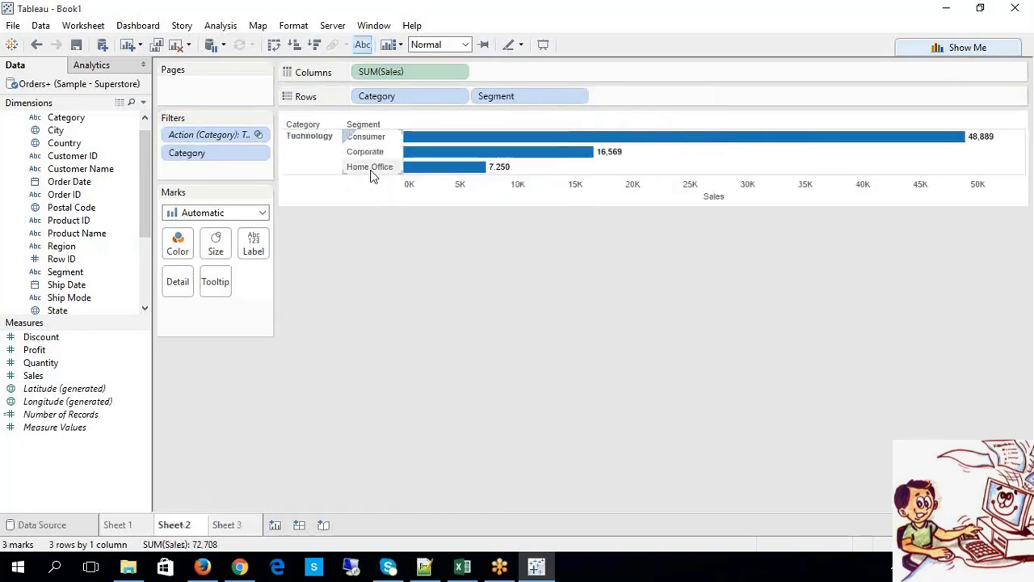
pyautogui.click(371, 170)
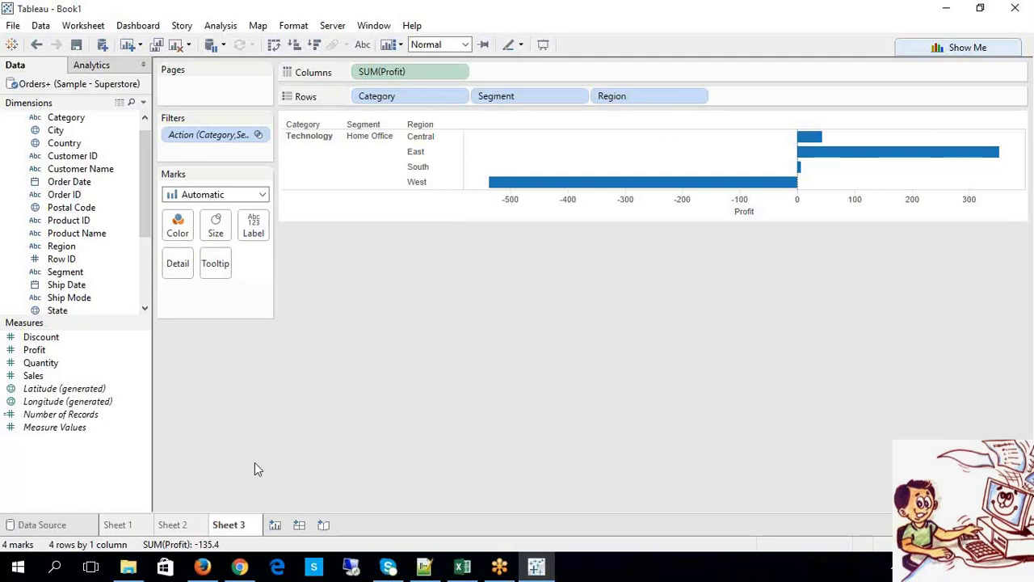
# Step: Compare the Technology segments on Sheet 2 with the regional profit breakdown on Sheet 3
pyautogui.click(173, 525)
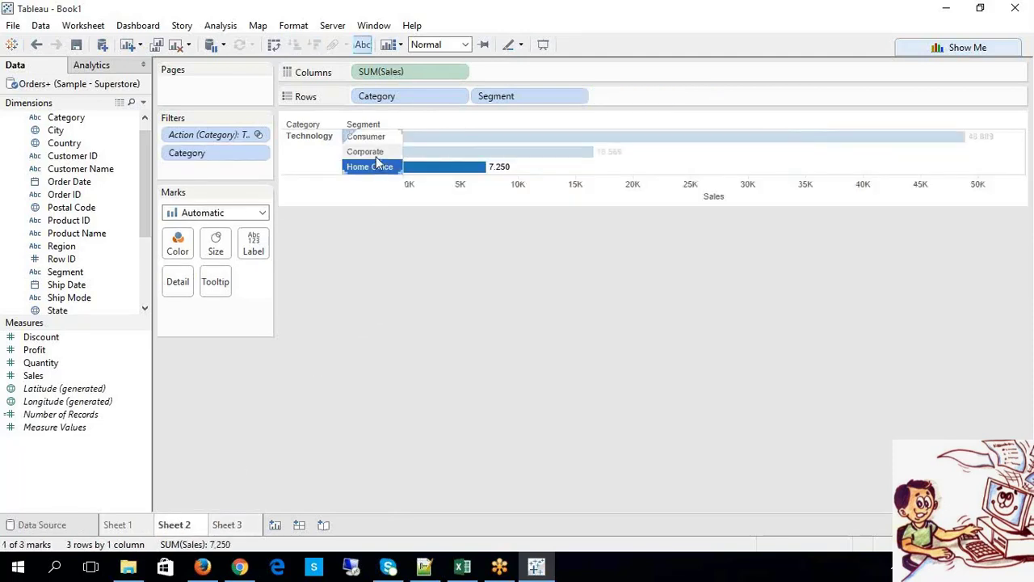
pyautogui.click(544, 27)
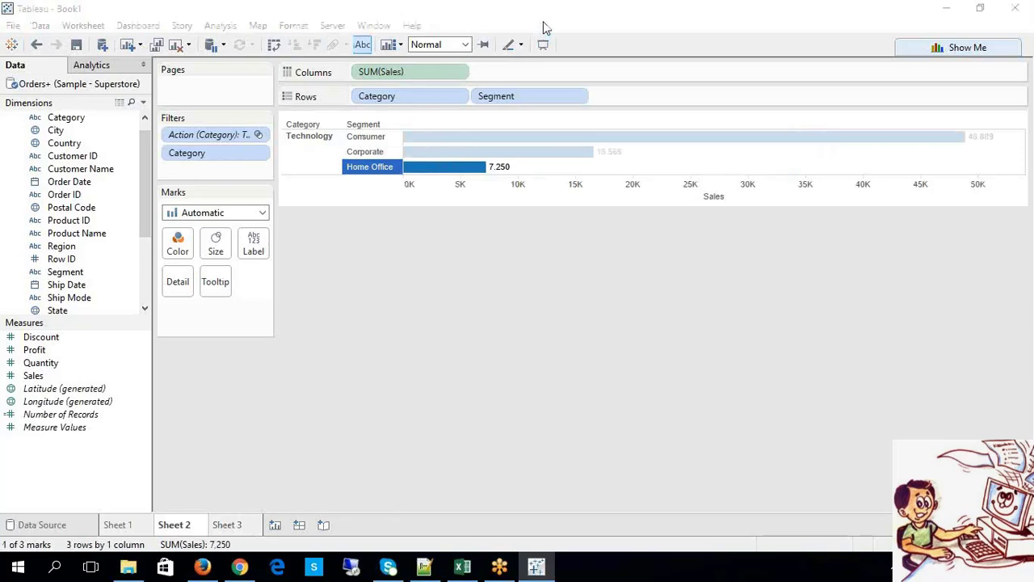
pyautogui.click(788, 97)
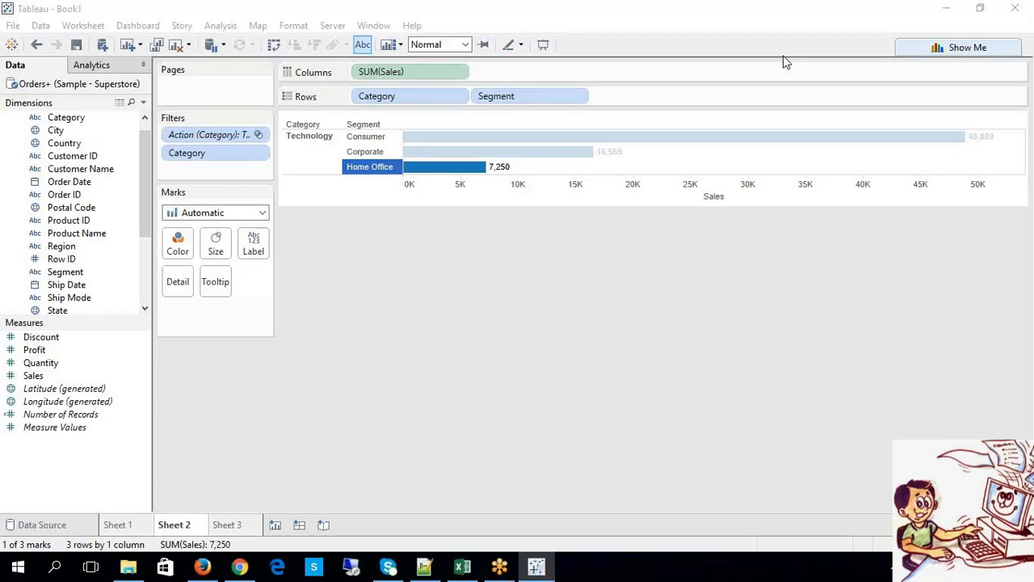
pyautogui.click(218, 525)
pyautogui.moveTo(803, 166)
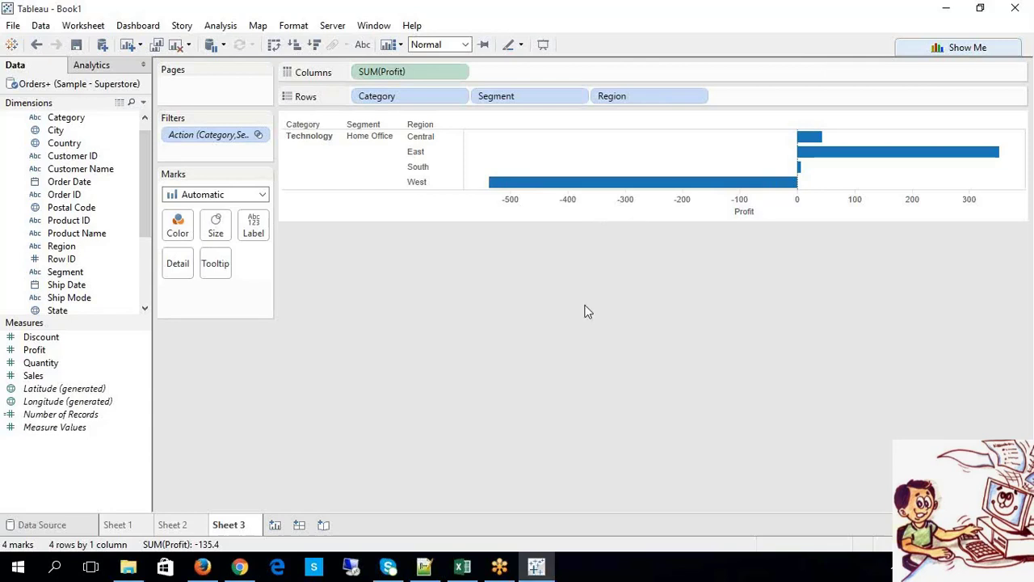
# Step: Drill from Technology on Sheet 1 through its Consumer segment on Sheet 2 to the regional profit on Sheet 3
pyautogui.click(128, 527)
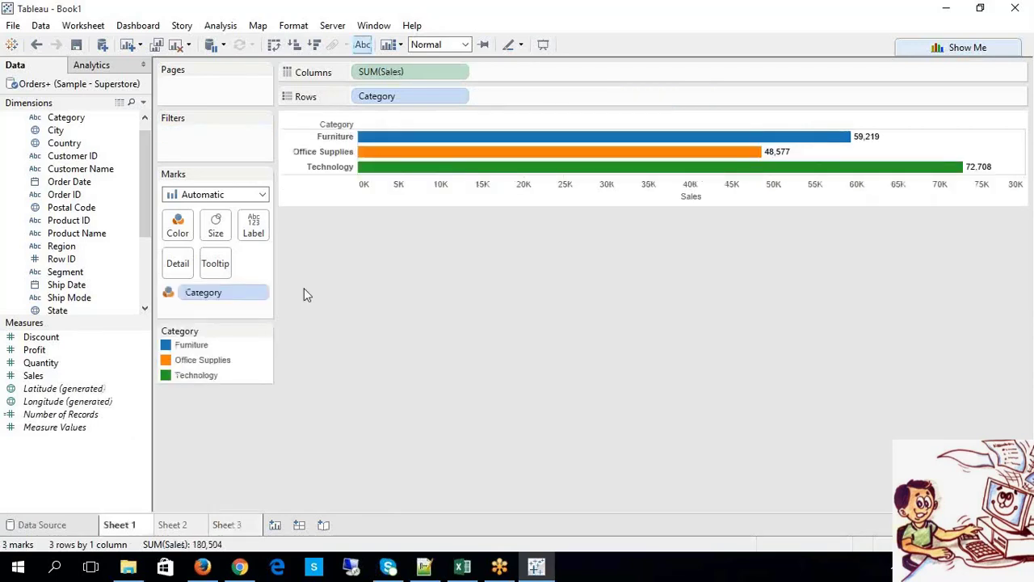
pyautogui.click(318, 171)
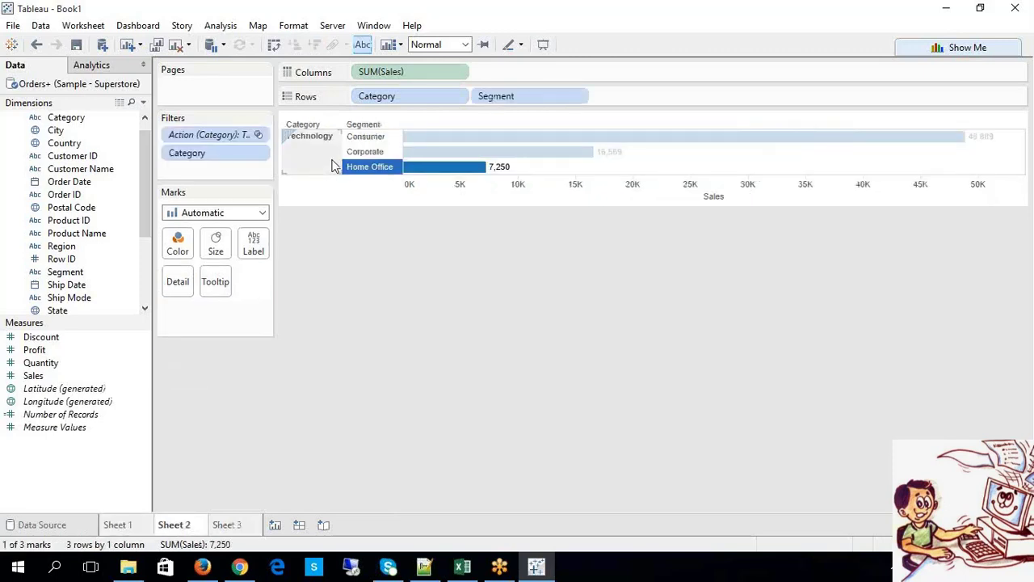
pyautogui.click(381, 139)
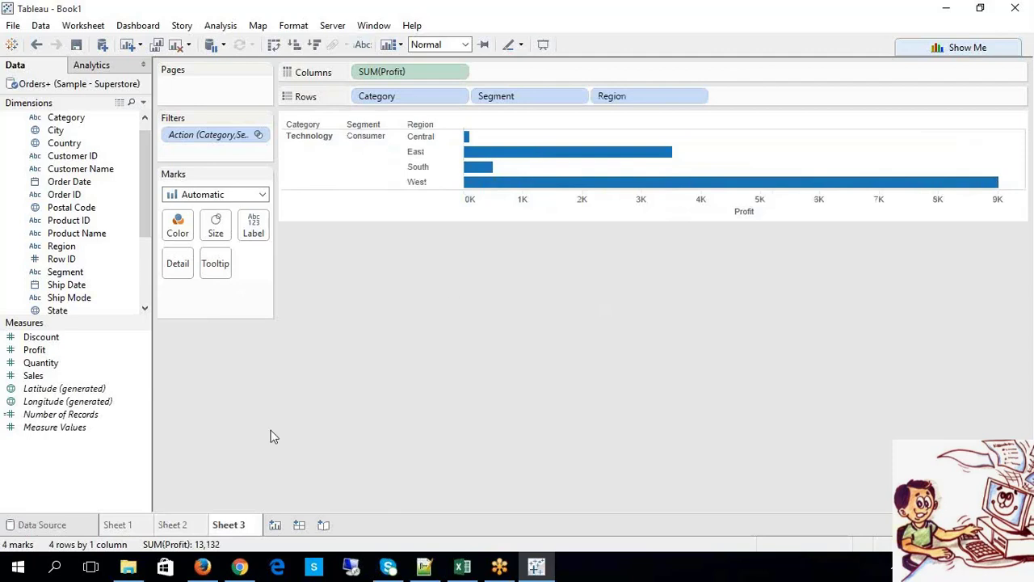
# Step: Return to Sheet 1 and switch to the TABLEAU notes workbook in Excel
pyautogui.click(126, 525)
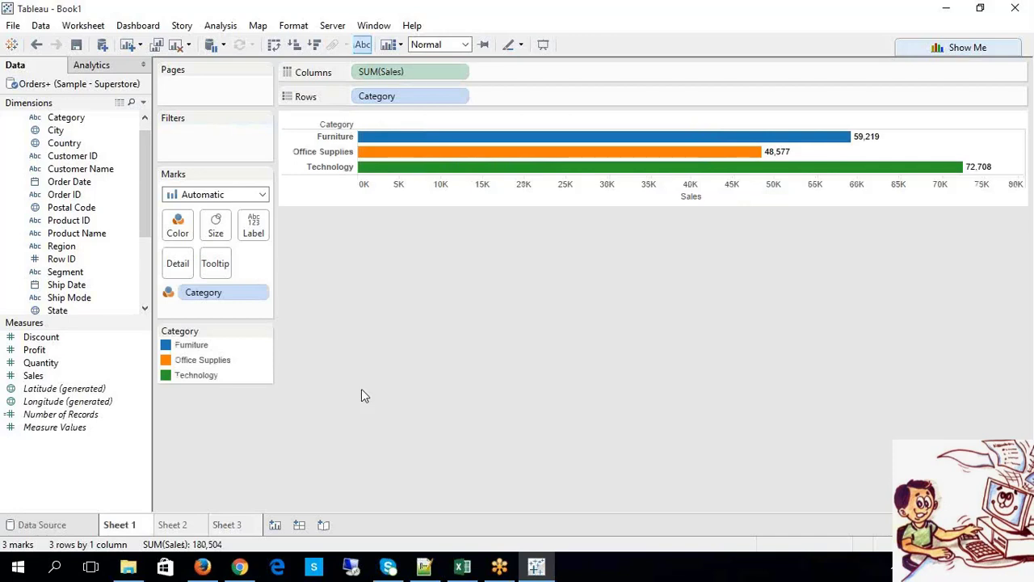
pyautogui.click(465, 566)
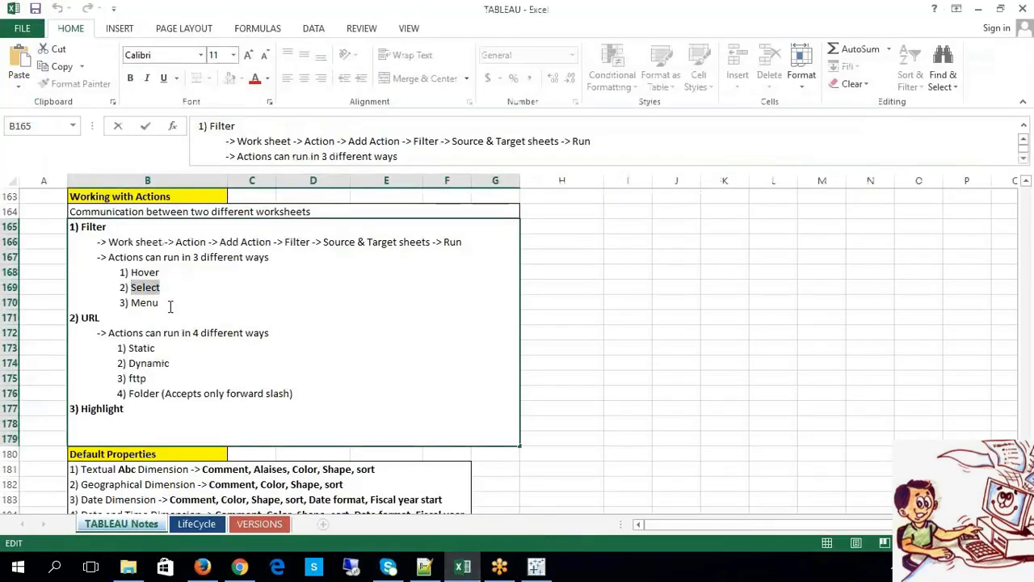
# Step: Review the Menu run option and the URL action type in the action notes, and switch back to Tableau
pyautogui.moveTo(169, 304); pyautogui.dragTo(134, 305)
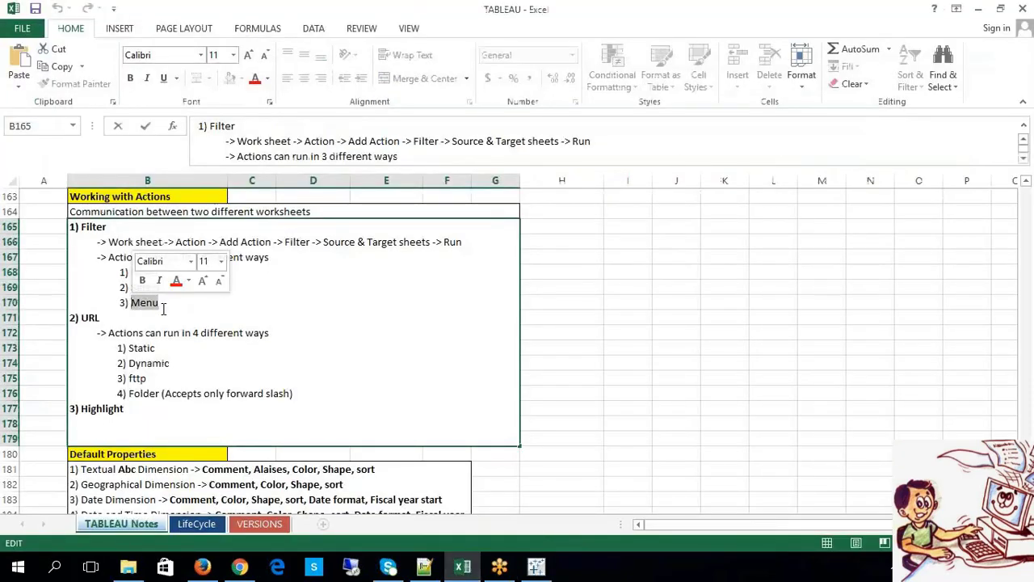
pyautogui.moveTo(101, 319); pyautogui.dragTo(84, 320)
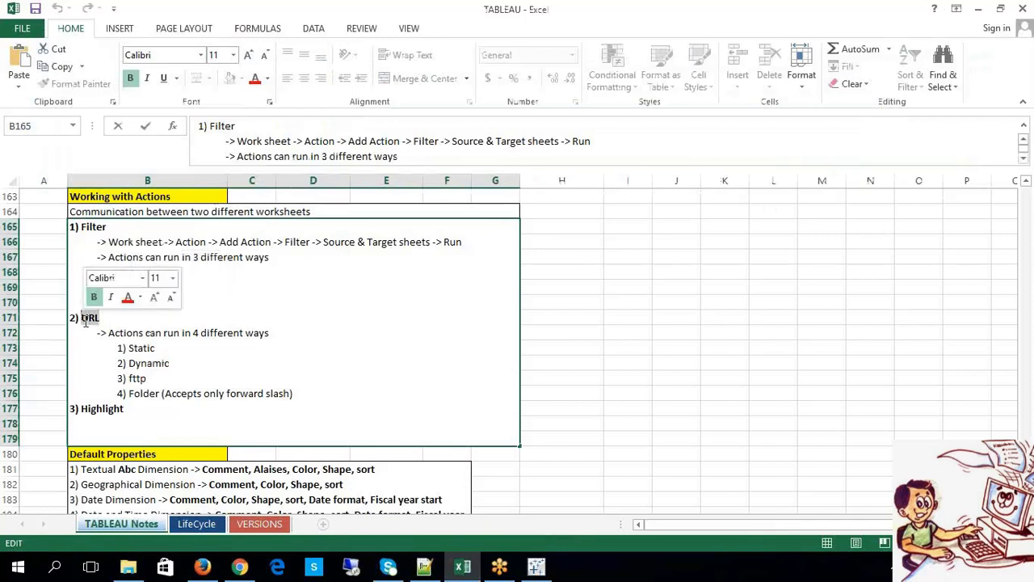
pyautogui.click(724, 319)
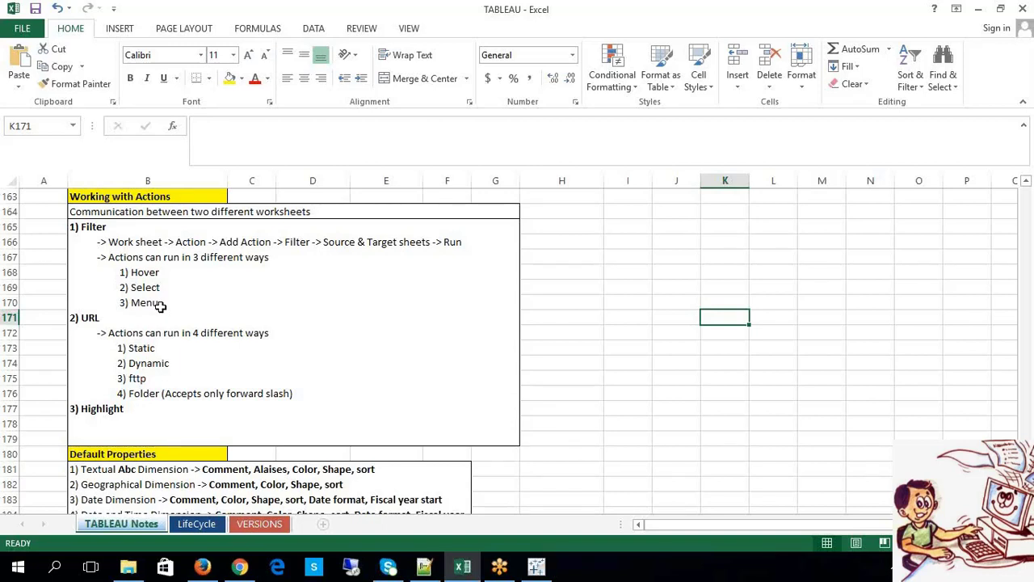
pyautogui.click(536, 566)
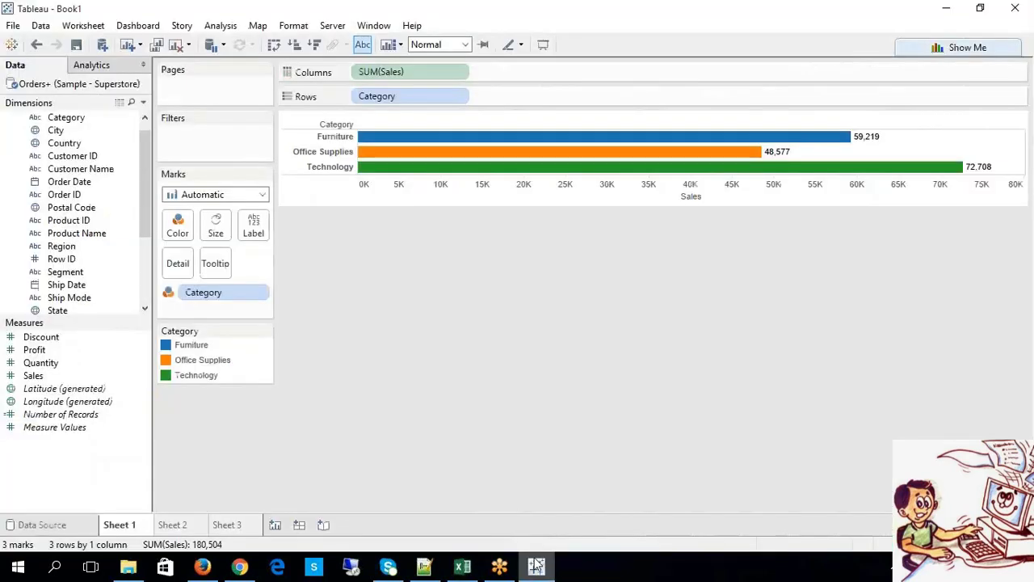
# Step: Rename Sheet 1 as A
pyautogui.rightClick(128, 525)
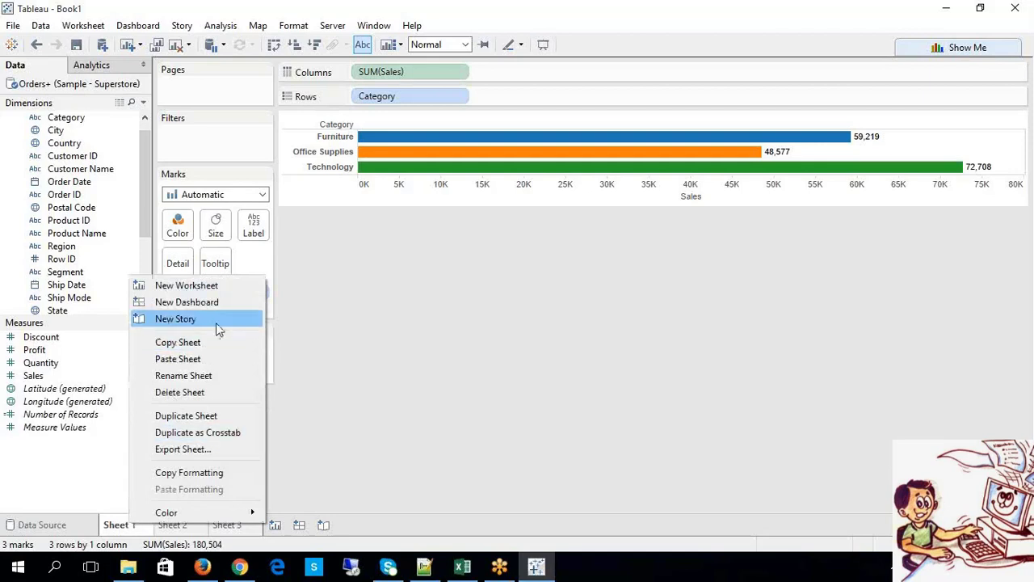
pyautogui.click(183, 375)
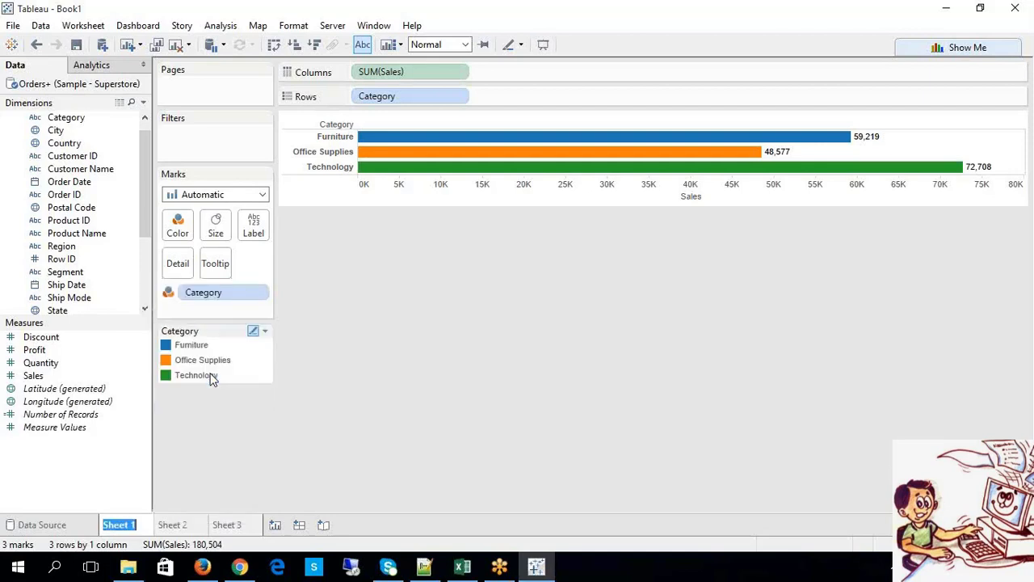
pyautogui.write('A')
pyautogui.click(587, 297)
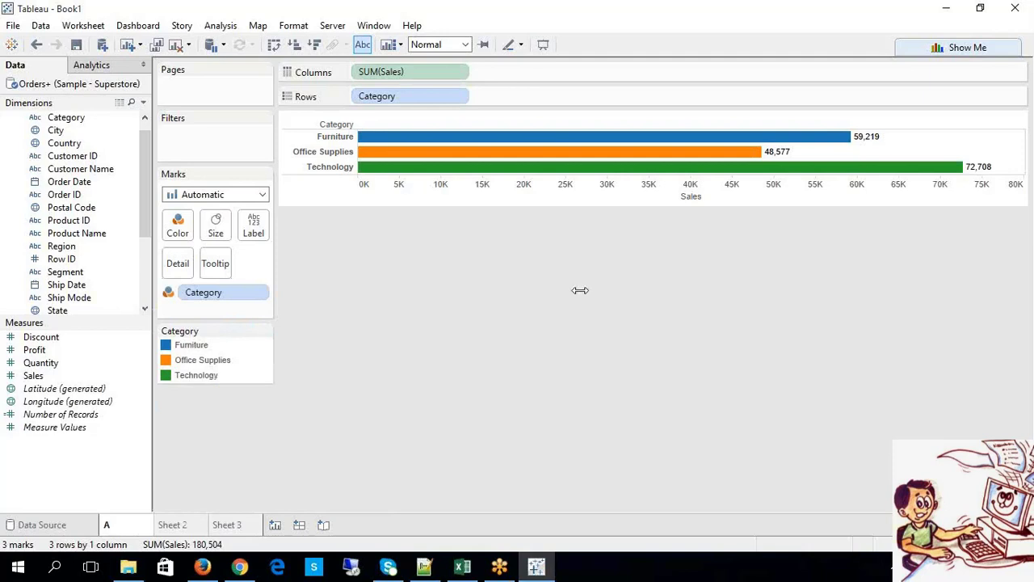
# Step: Rename Sheet 2 as B and clear the selected mark in its chart
pyautogui.click(194, 523)
pyautogui.rightClick(194, 524)
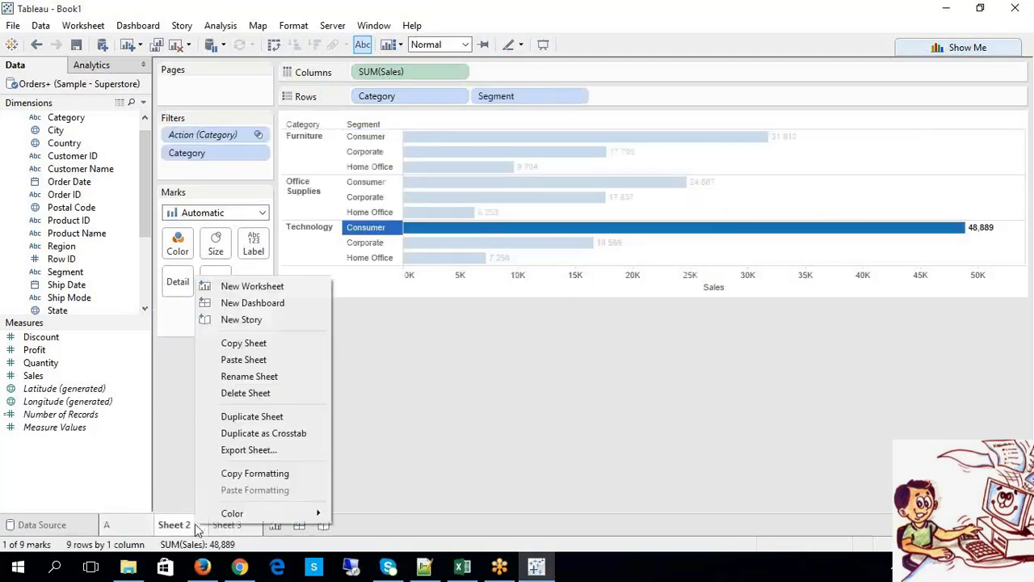
pyautogui.click(265, 374)
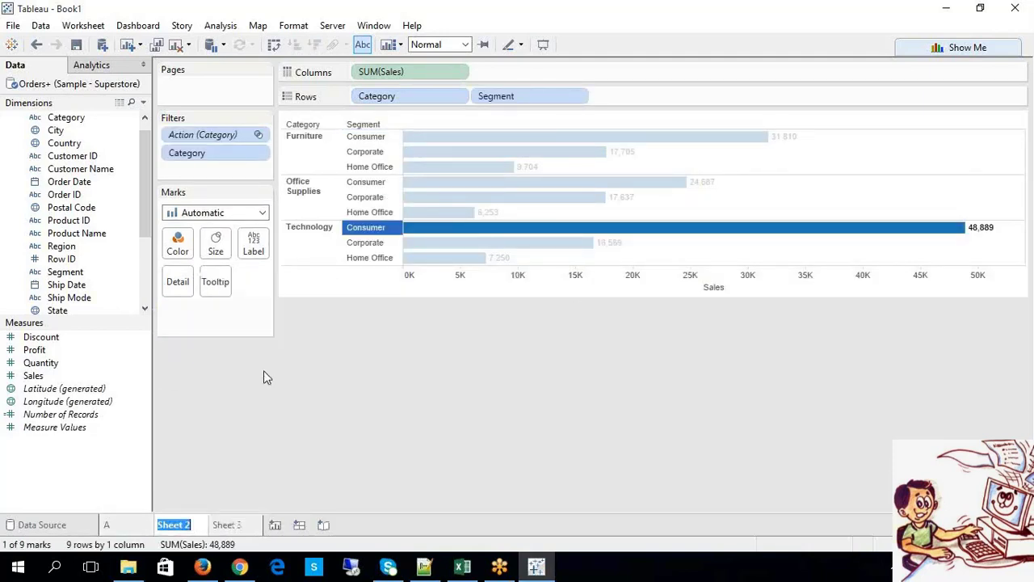
pyautogui.write('B')
pyautogui.click(445, 366)
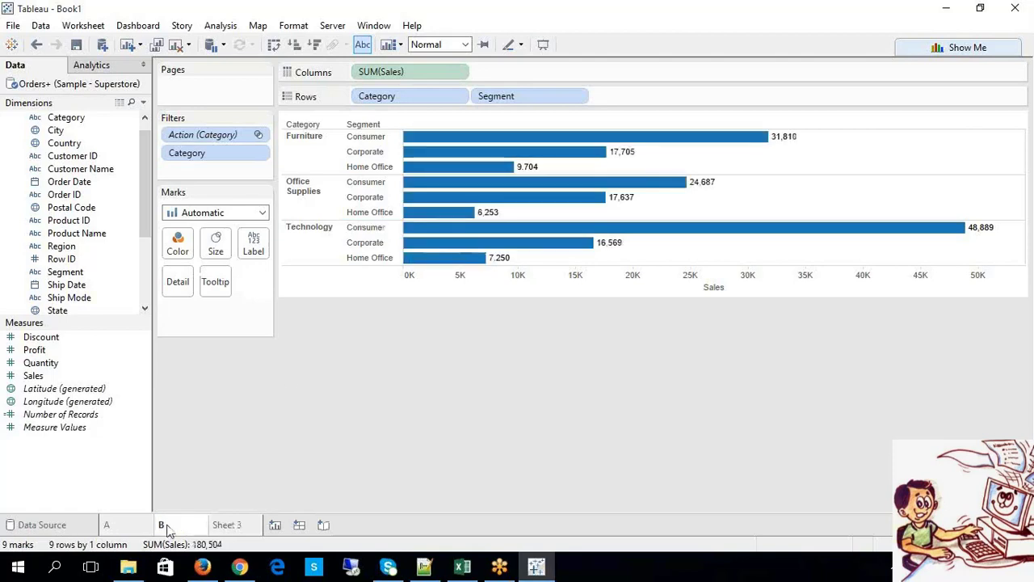
# Step: Rename Sheet 3 as C
pyautogui.click(230, 525)
pyautogui.rightClick(234, 526)
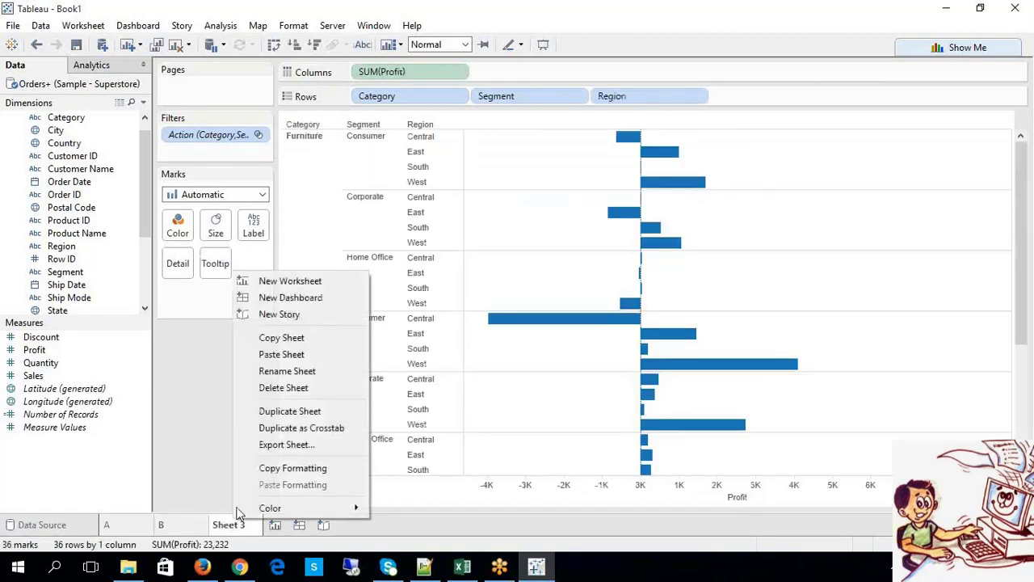
pyautogui.click(287, 371)
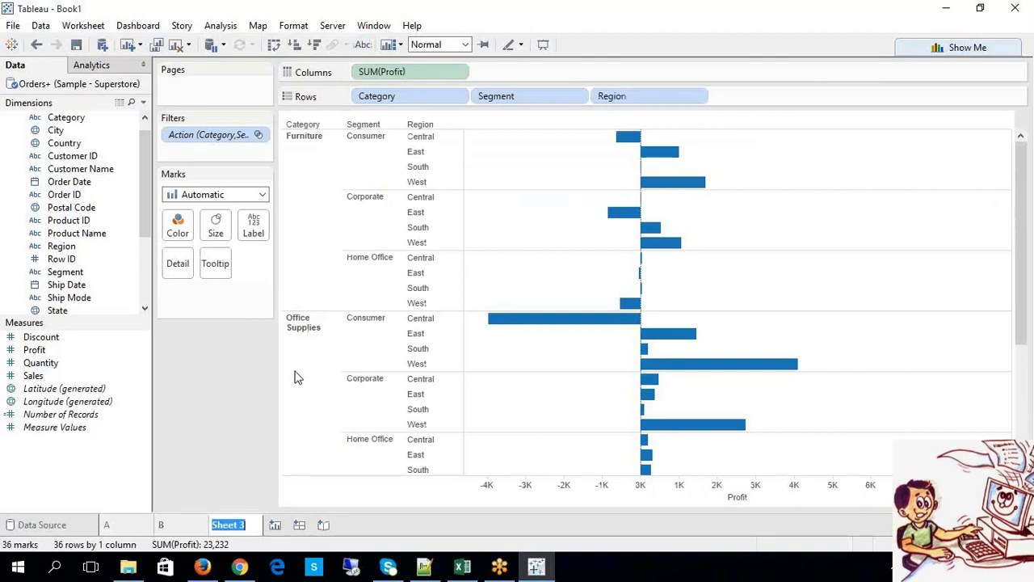
pyautogui.write('C')
# Step: Look through sheets A, B and C, and try swapping the rows and columns of sheet C
pyautogui.click(111, 530)
pyautogui.click(181, 524)
pyautogui.click(217, 525)
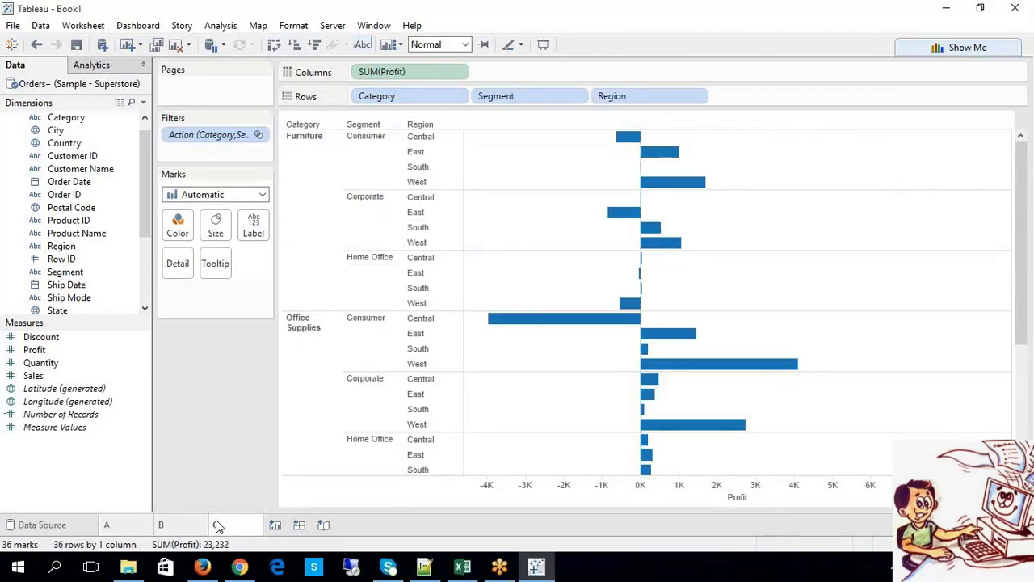
pyautogui.click(277, 48)
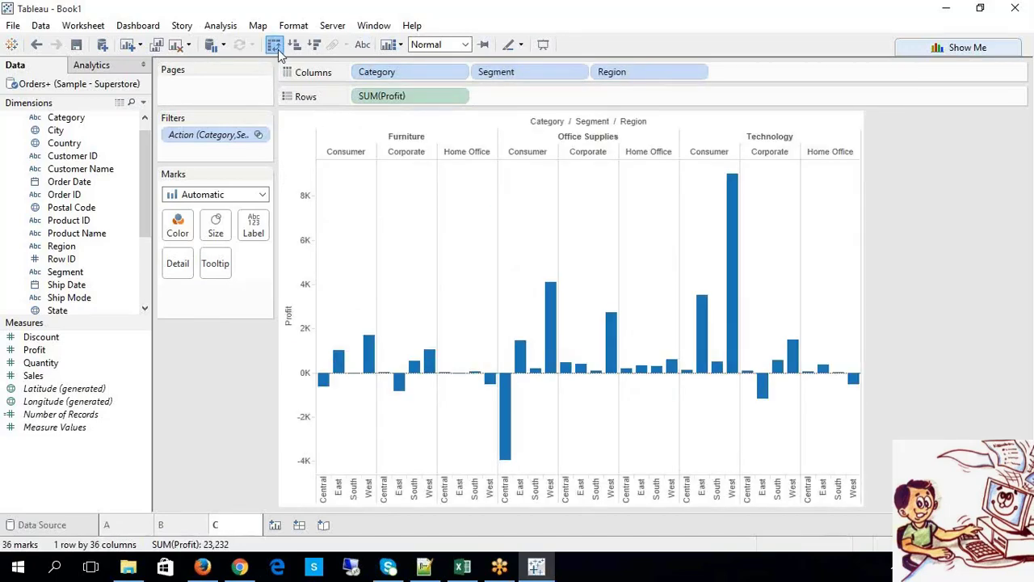
pyautogui.click(277, 48)
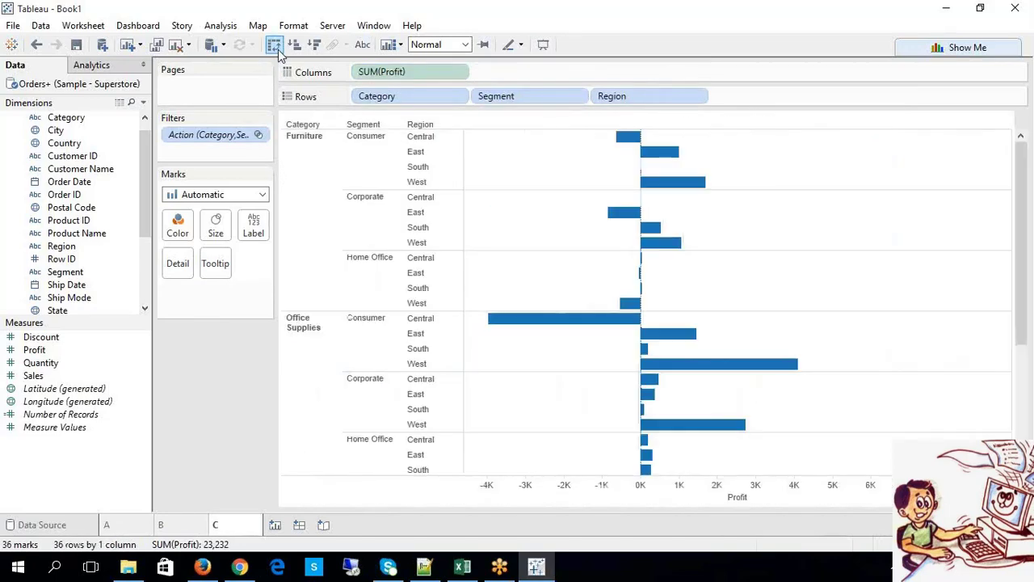
# Step: Create a new dashboard and add sheet A to it
pyautogui.click(307, 526)
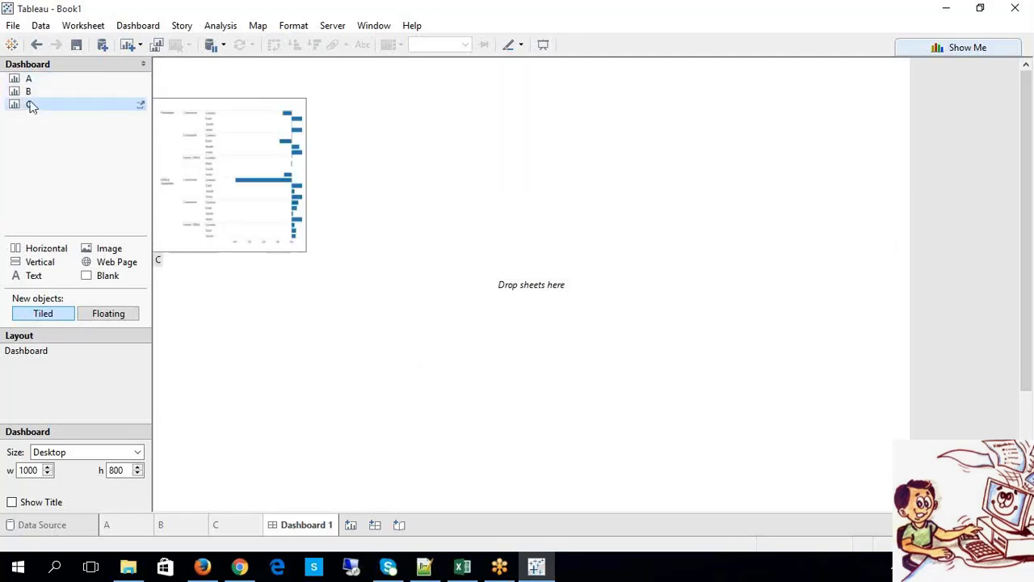
pyautogui.moveTo(31, 87)
pyautogui.click(31, 82)
pyautogui.rightClick(32, 82)
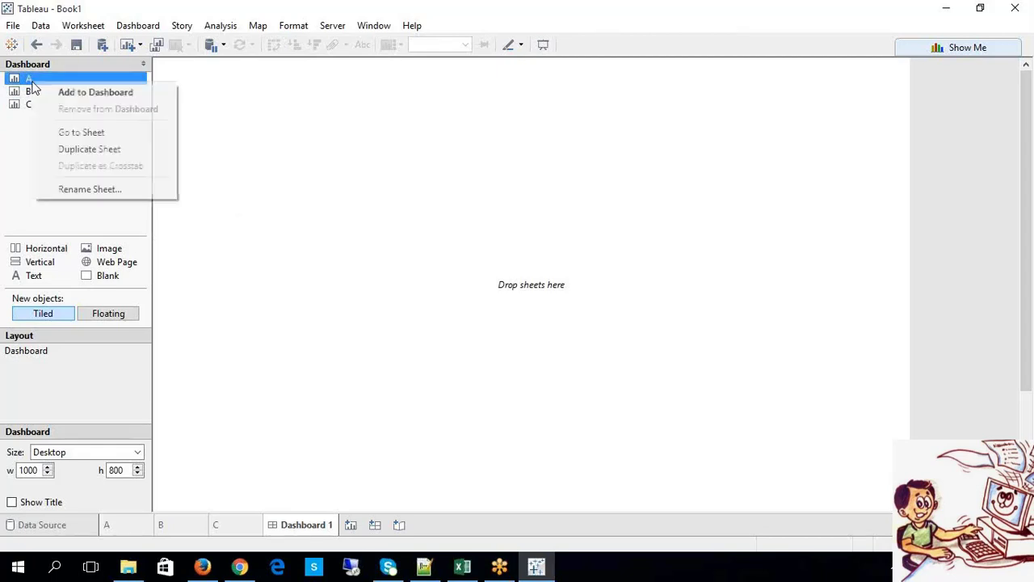
pyautogui.click(61, 94)
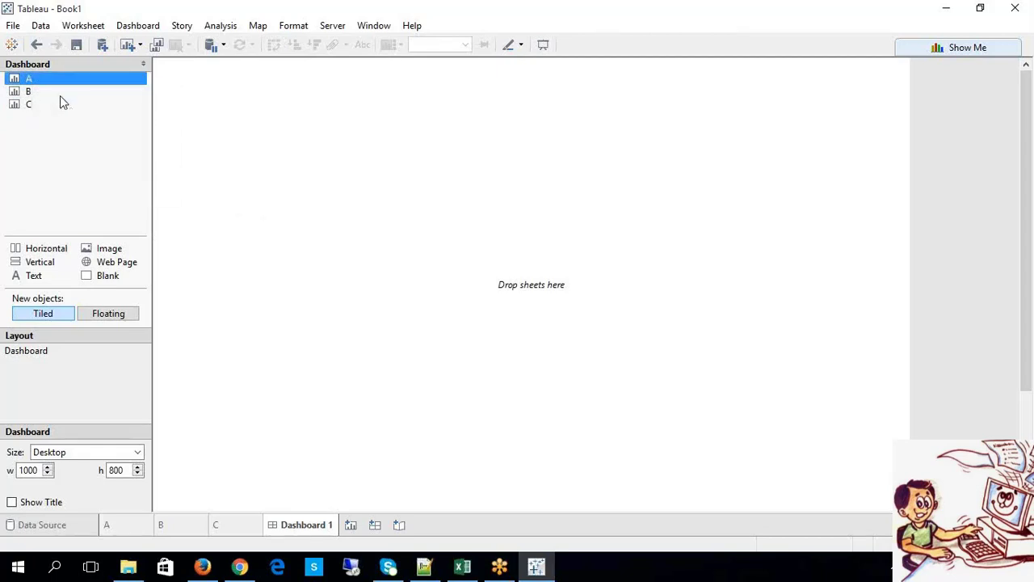
# Step: Add sheets B and C to the dashboard
pyautogui.click(35, 95)
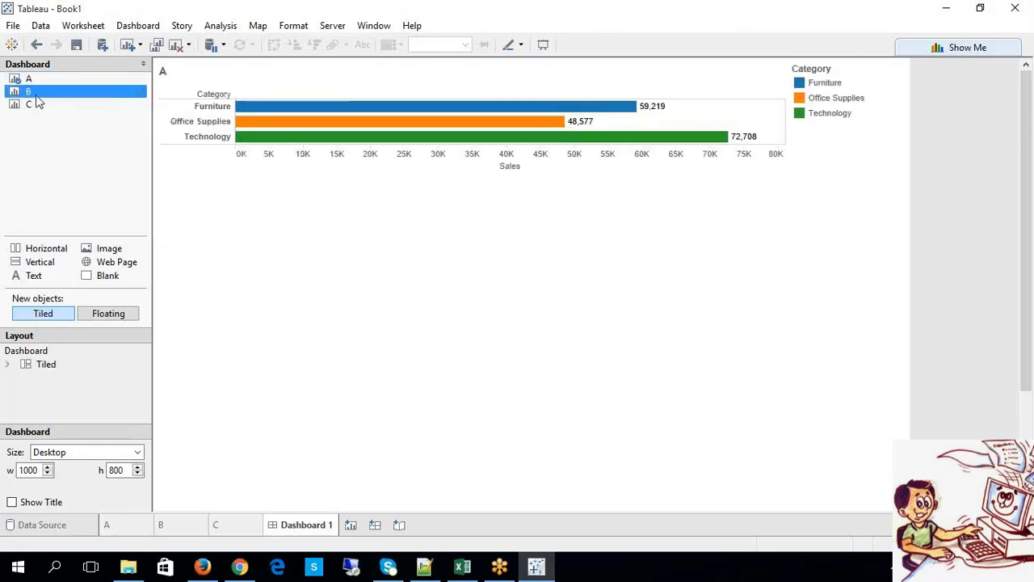
pyautogui.rightClick(35, 95)
pyautogui.click(62, 104)
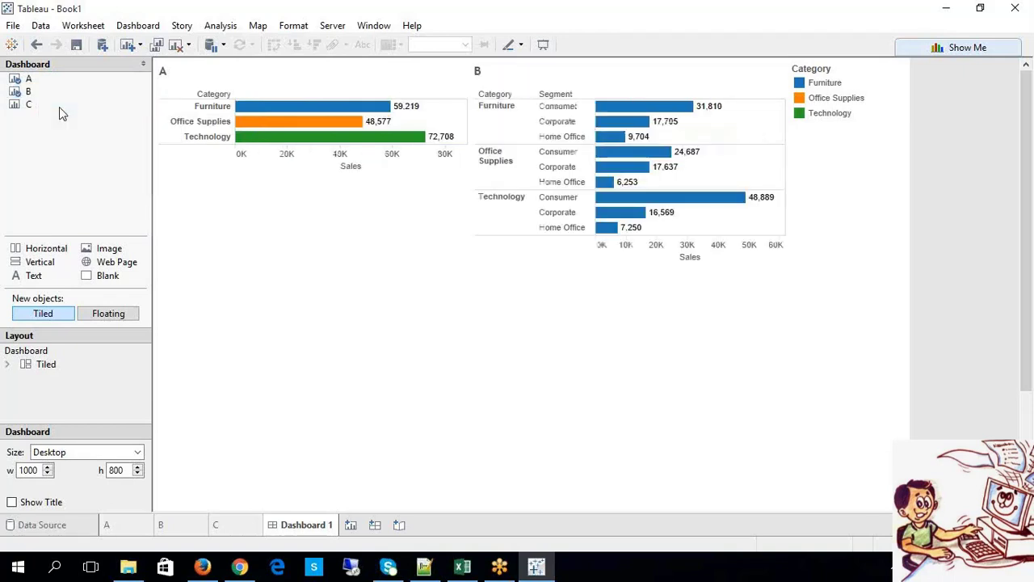
pyautogui.click(42, 107)
pyautogui.rightClick(42, 107)
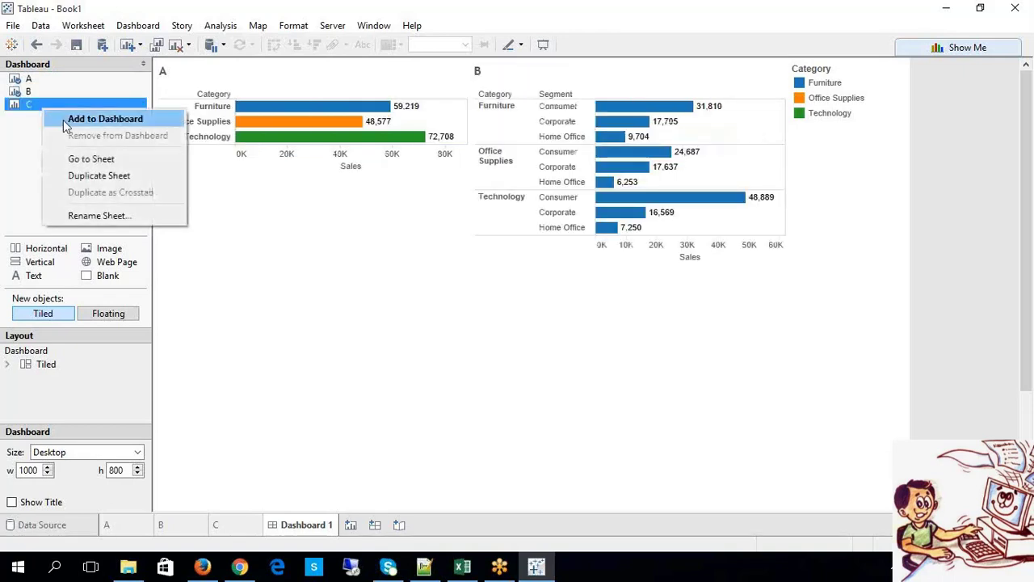
pyautogui.click(65, 119)
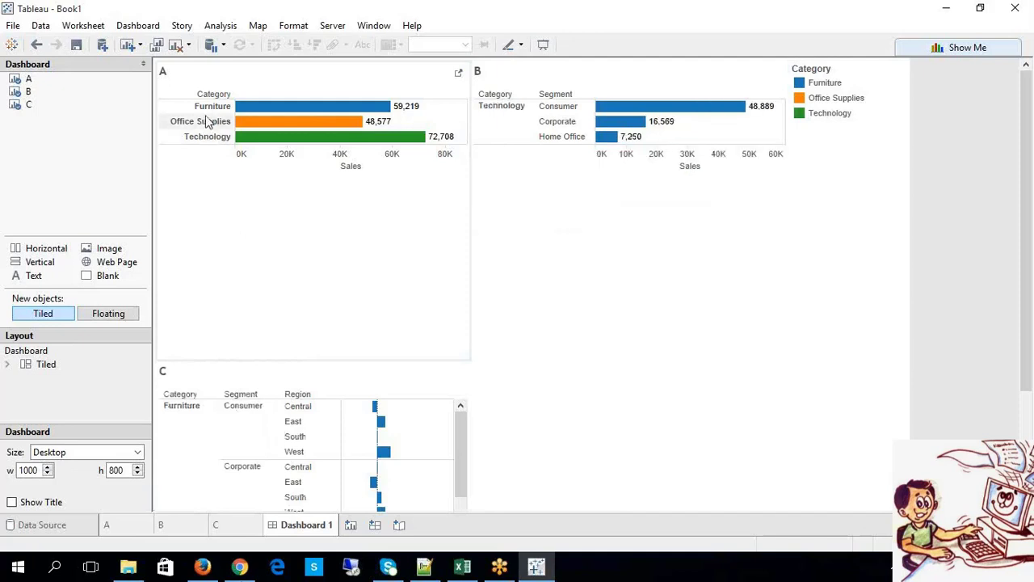
# Step: Point at the Furniture and Office Supplies categories in chart A to filter chart B with the SALES action
pyautogui.moveTo(208, 114)
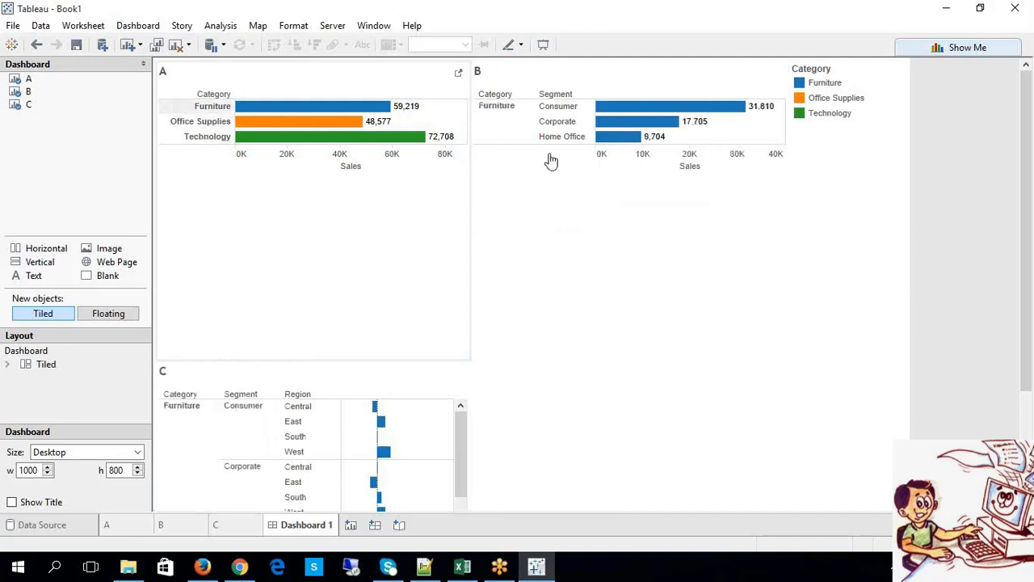
pyautogui.moveTo(318, 125)
pyautogui.moveTo(223, 123)
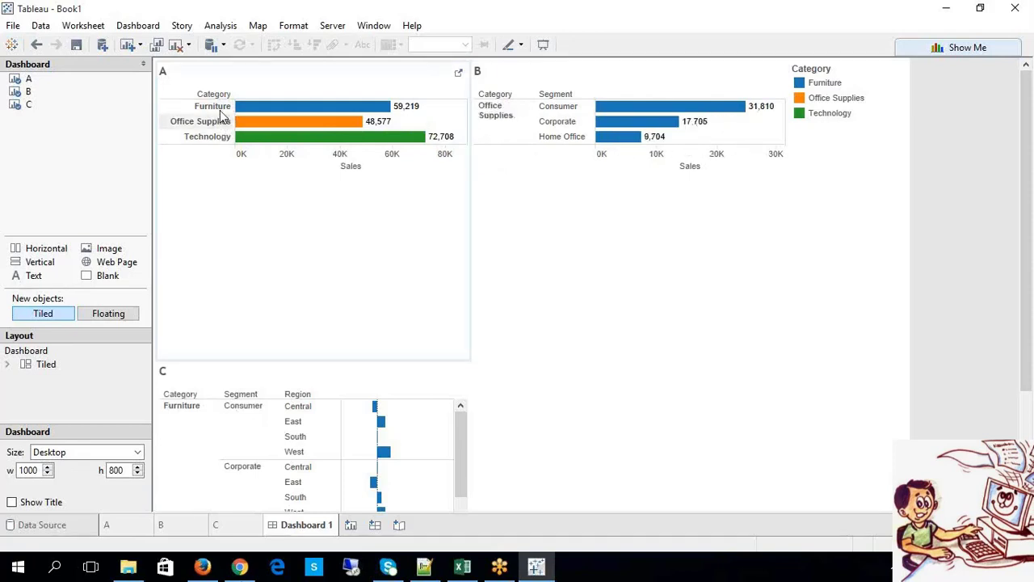
pyautogui.moveTo(212, 155)
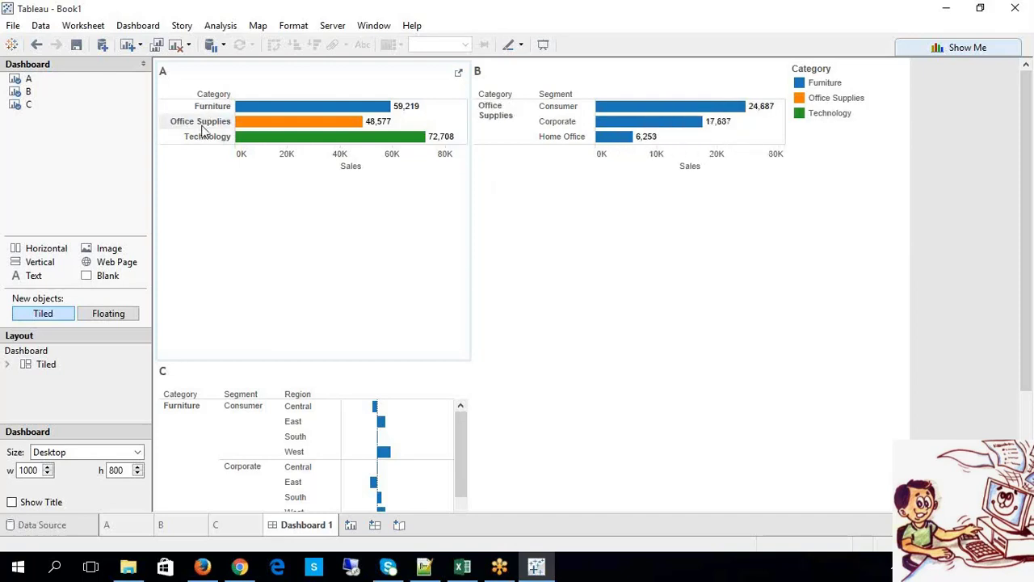
pyautogui.click(203, 107)
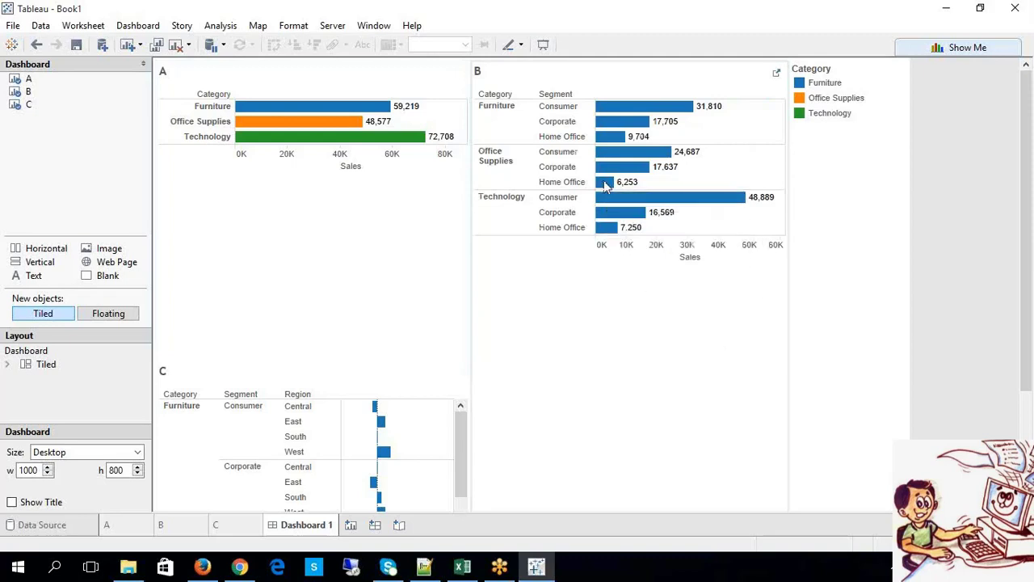
# Step: Filter chart C from chart B by selecting Furniture Corporate, Office Supplies Home Office, and Technology Corporate and Home Office
pyautogui.click(567, 125)
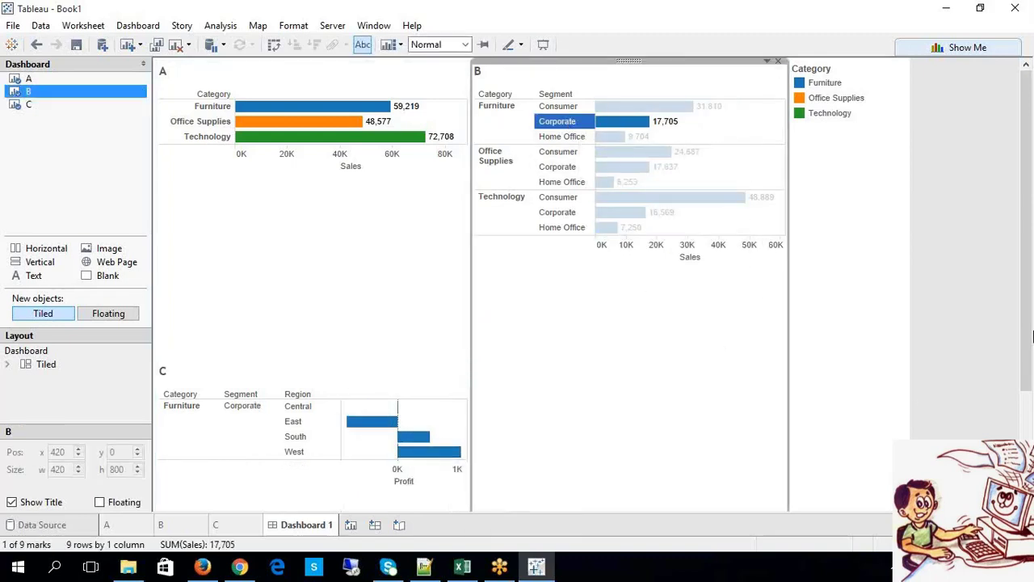
pyautogui.moveTo(1030, 345)
pyautogui.mouseDown()
pyautogui.moveTo(1031, 390)
pyautogui.moveTo(1031, 365)
pyautogui.mouseUp()
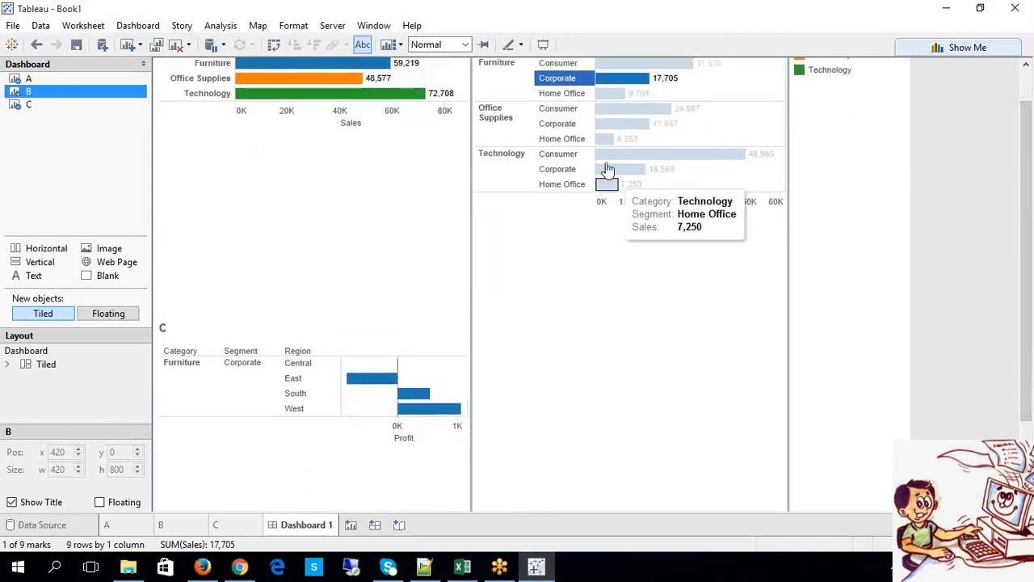
pyautogui.click(570, 141)
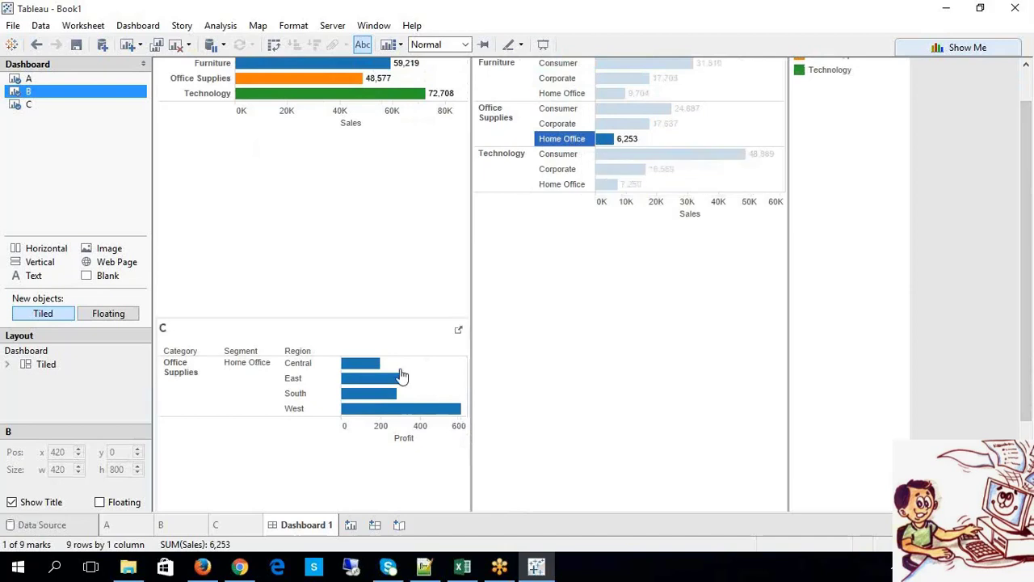
pyautogui.moveTo(403, 412)
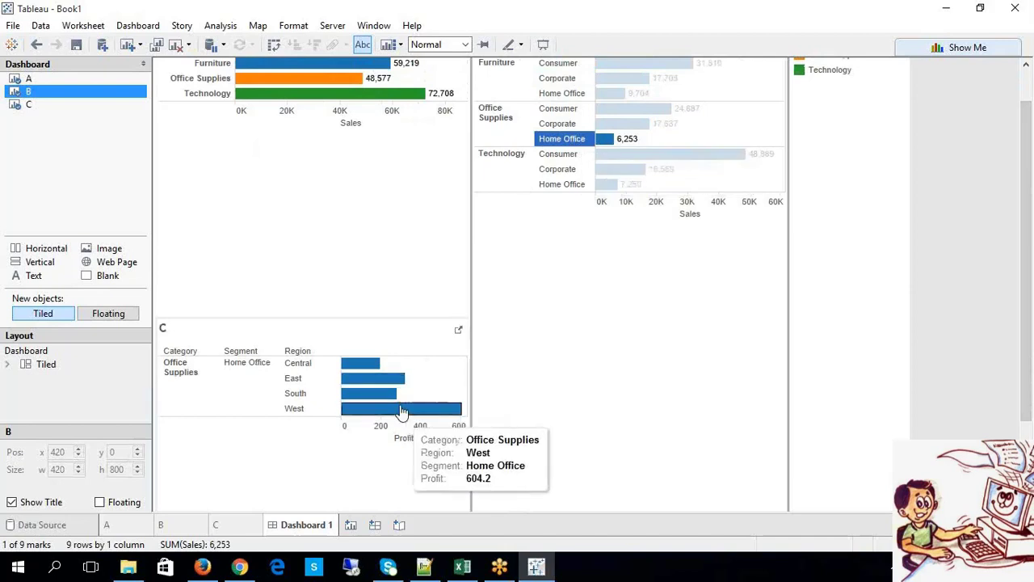
pyautogui.click(558, 171)
pyautogui.click(556, 184)
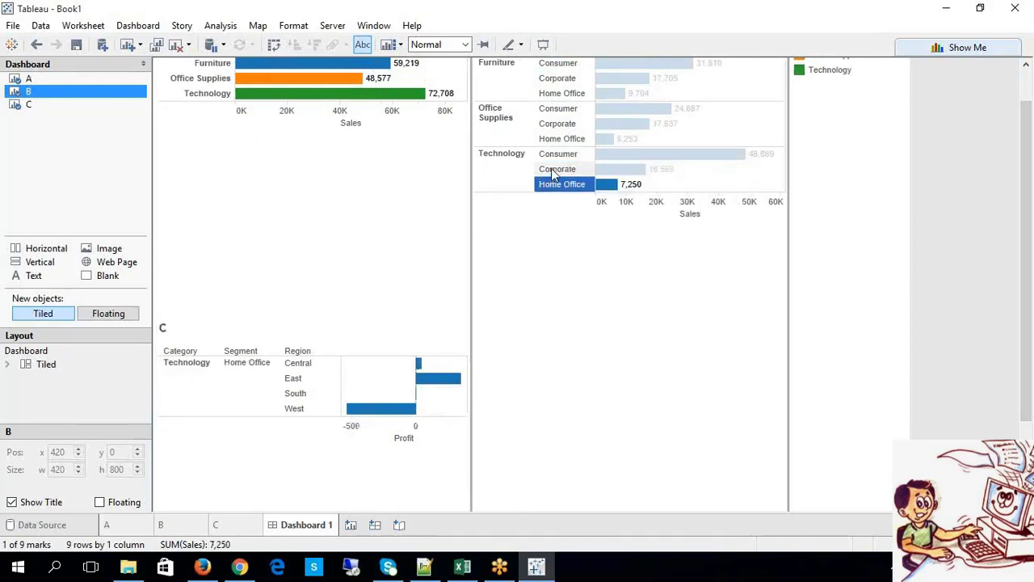
# Step: Compare regional profit in chart C across the Office Supplies and Furniture segments of chart B, ending on Office Supplies Consumer
pyautogui.click(555, 124)
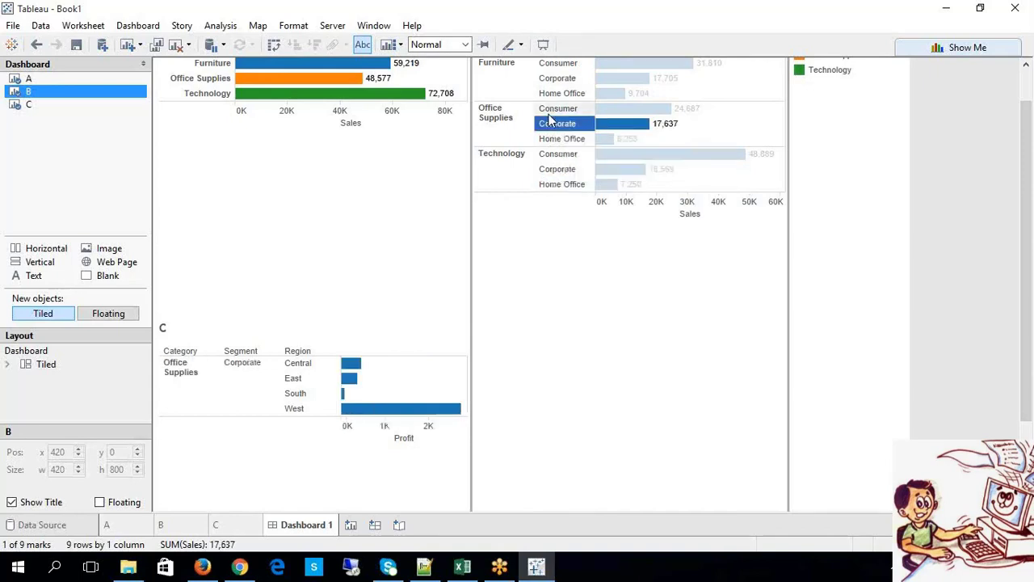
pyautogui.click(552, 108)
pyautogui.click(548, 93)
pyautogui.click(546, 78)
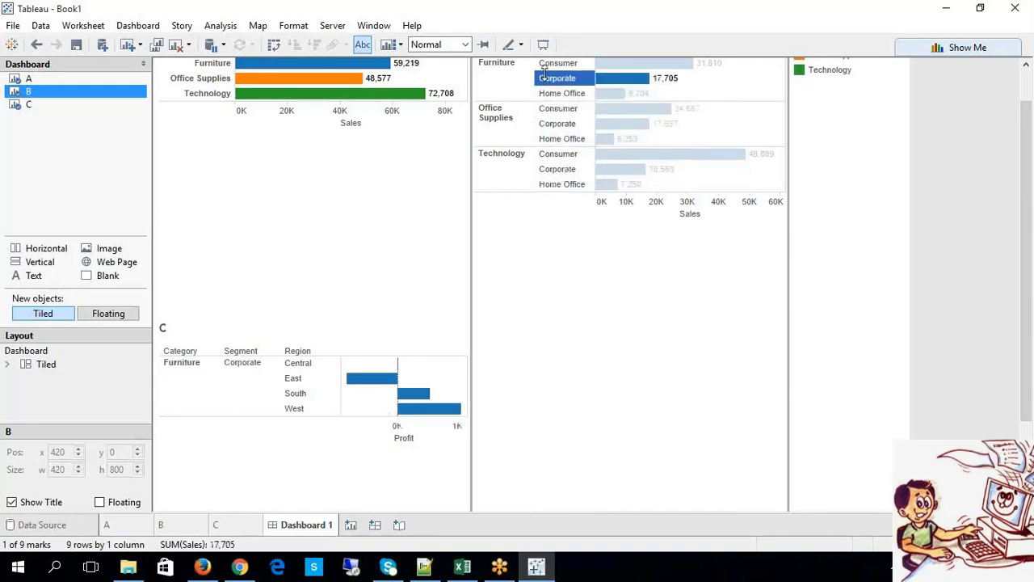
pyautogui.click(547, 65)
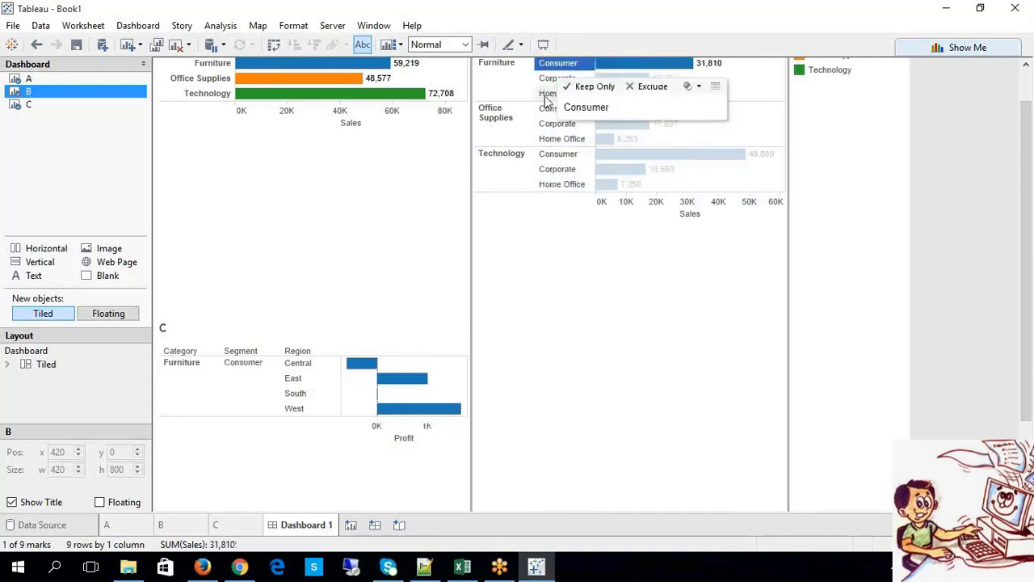
pyautogui.click(548, 94)
pyautogui.click(550, 110)
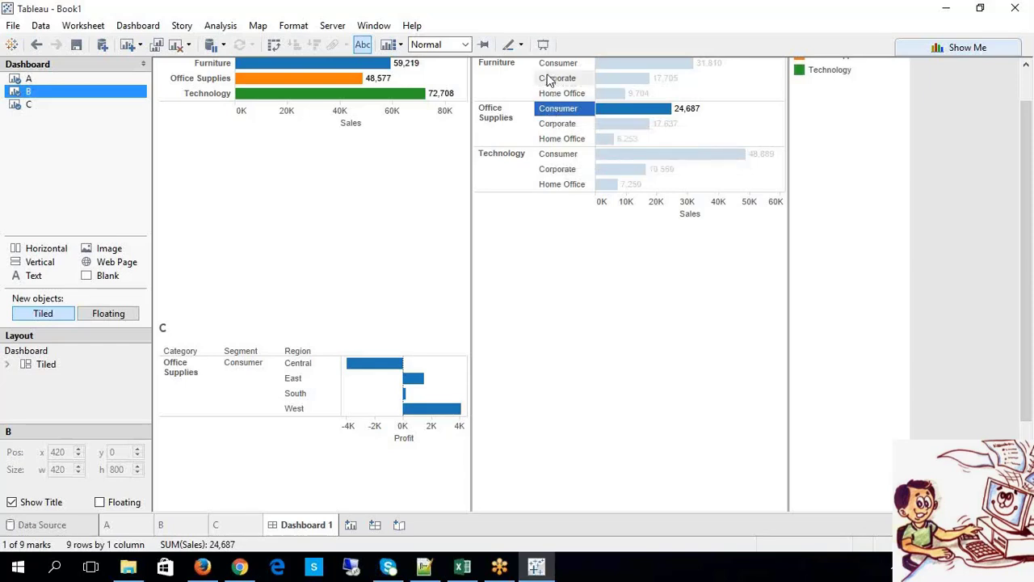
# Step: Point at the Technology, Office Supplies and Furniture categories in chart A to check how chart B filters by category
pyautogui.click(548, 78)
pyautogui.click(238, 94)
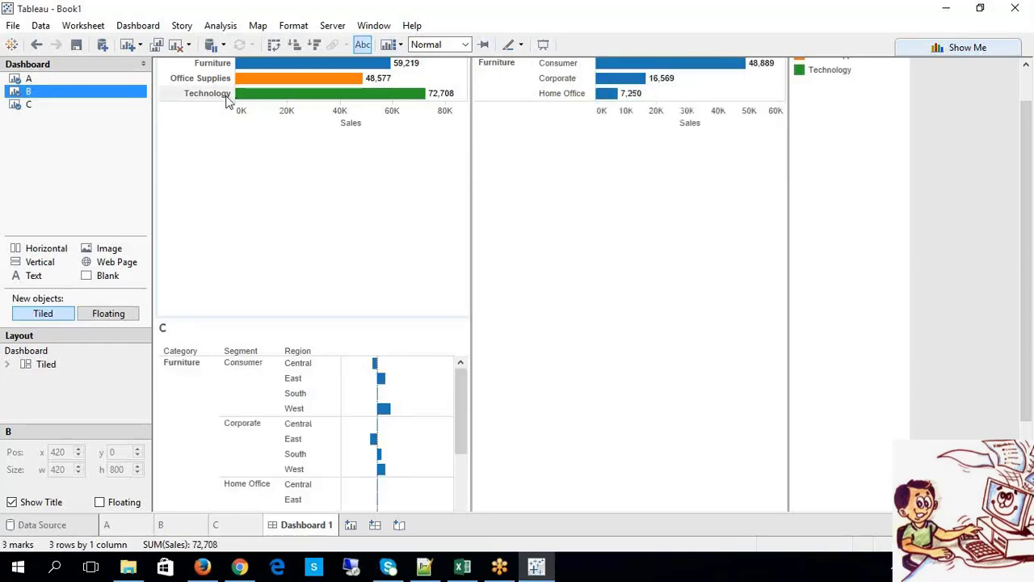
pyautogui.click(228, 78)
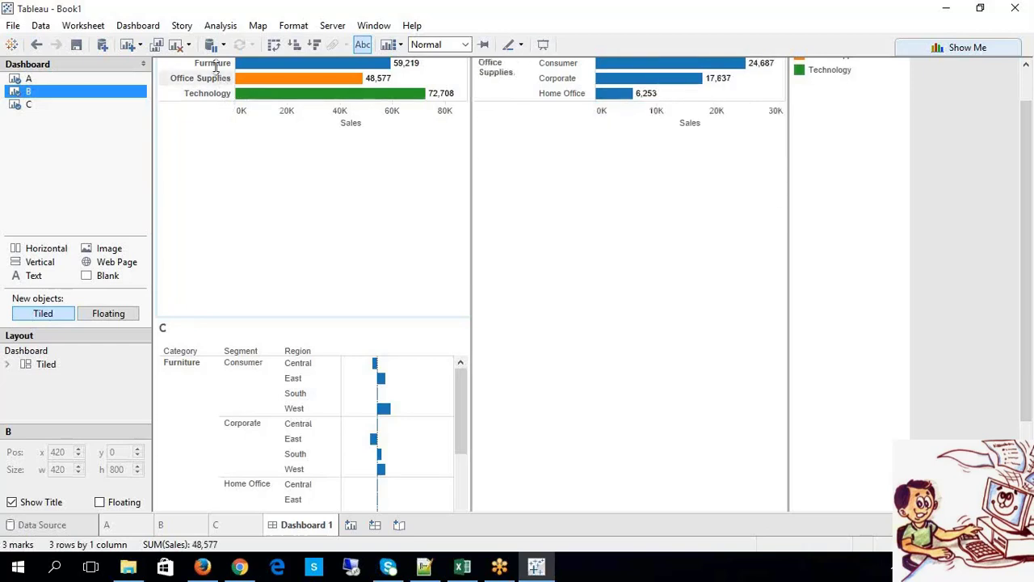
pyautogui.click(219, 64)
pyautogui.click(215, 78)
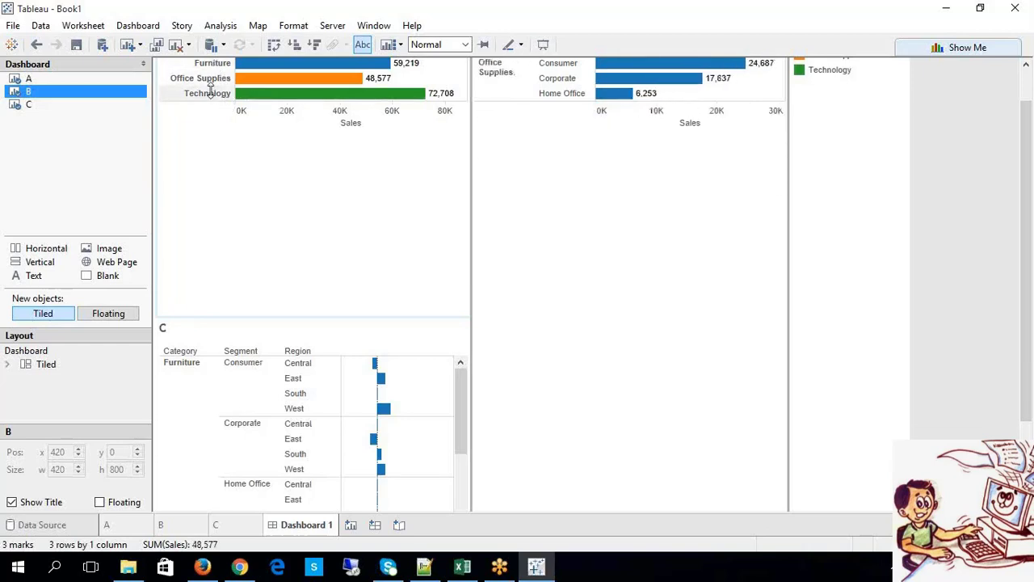
pyautogui.click(213, 94)
pyautogui.click(212, 94)
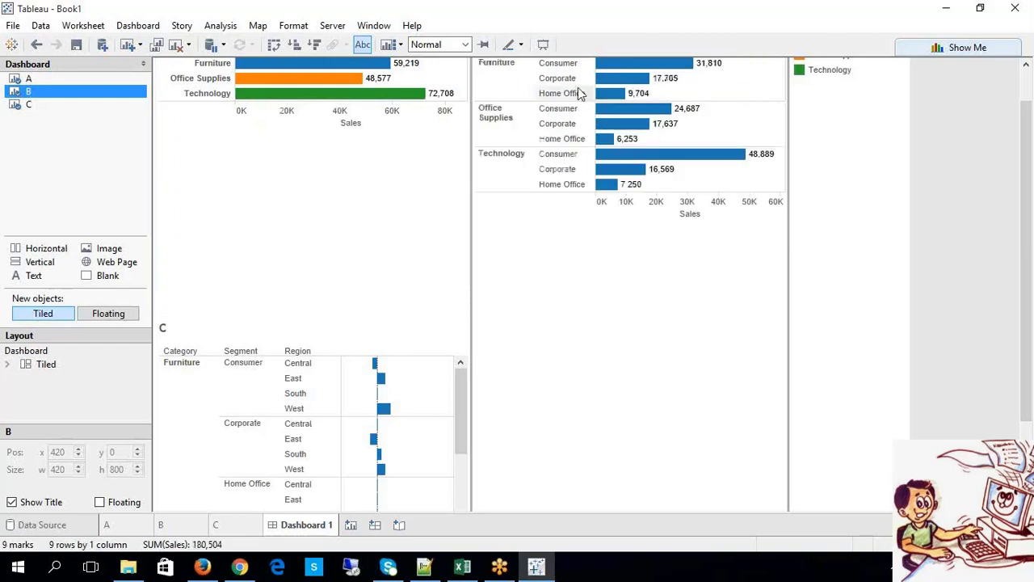
# Step: Compare regional profit in chart C for the Home Office segment of Furniture, Office Supplies and Technology, and clear the selection in chart B
pyautogui.click(575, 93)
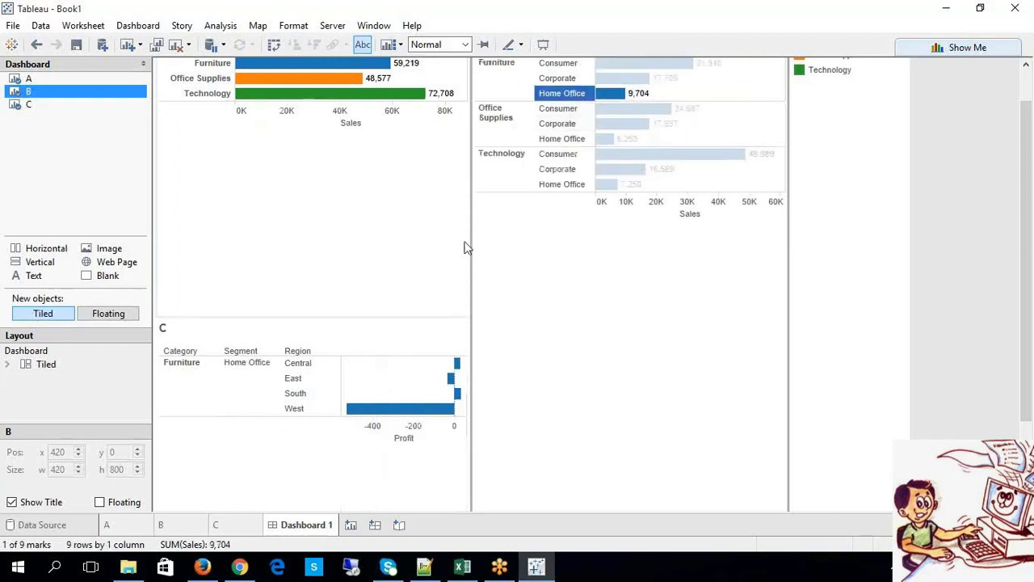
pyautogui.click(562, 139)
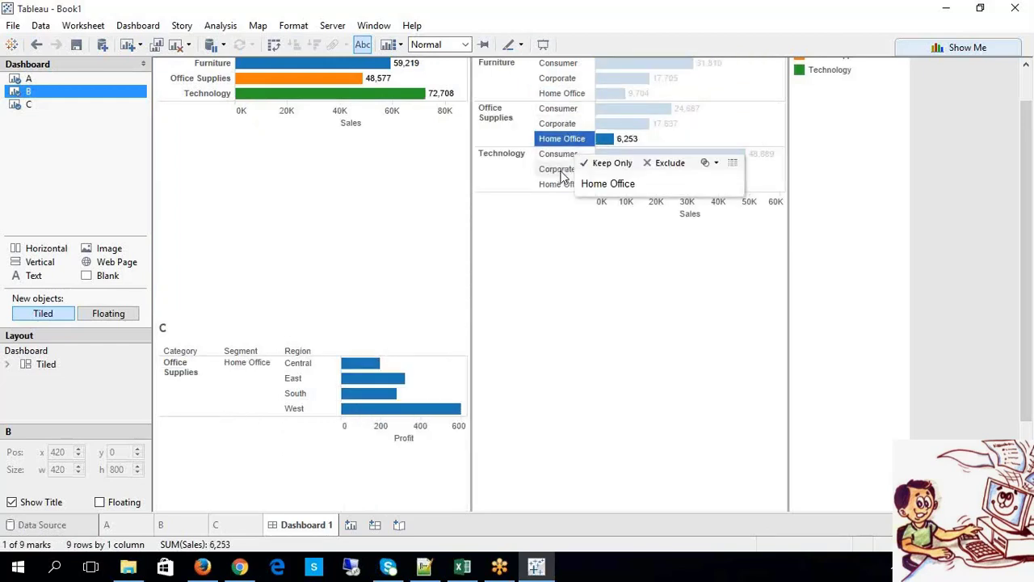
pyautogui.click(558, 169)
pyautogui.click(563, 185)
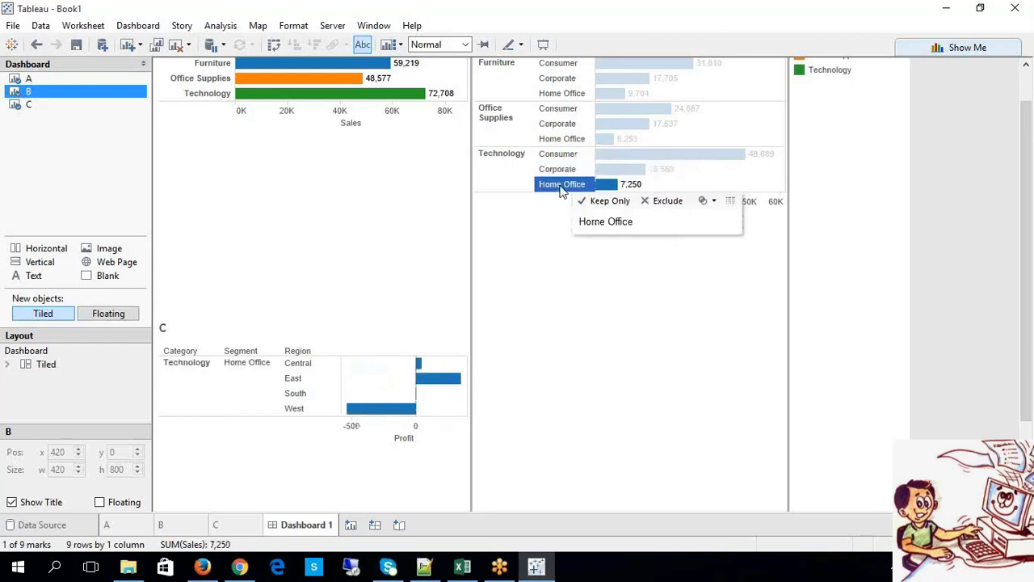
pyautogui.click(630, 333)
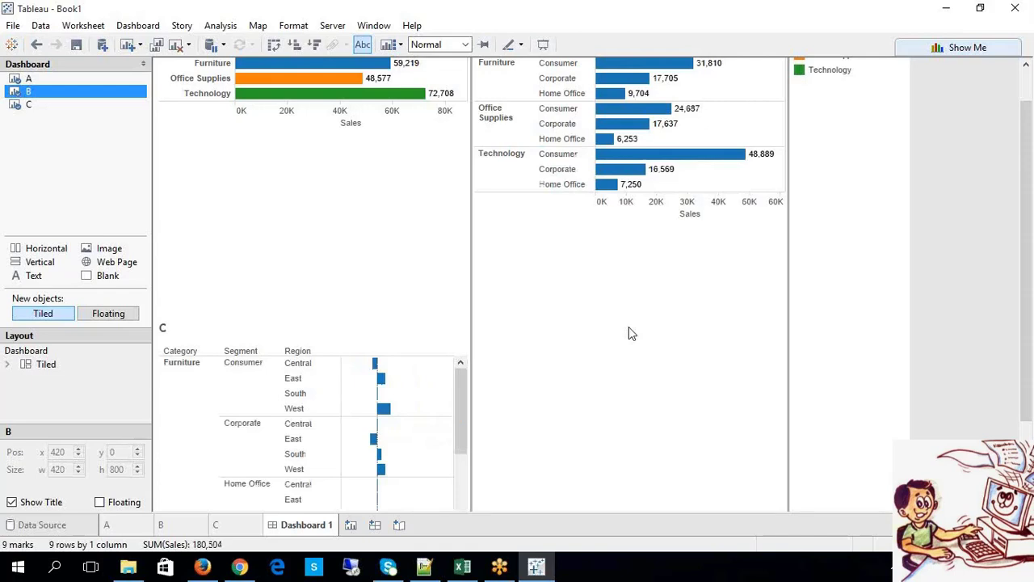
# Step: Rename the dashboard as DB
pyautogui.click(118, 527)
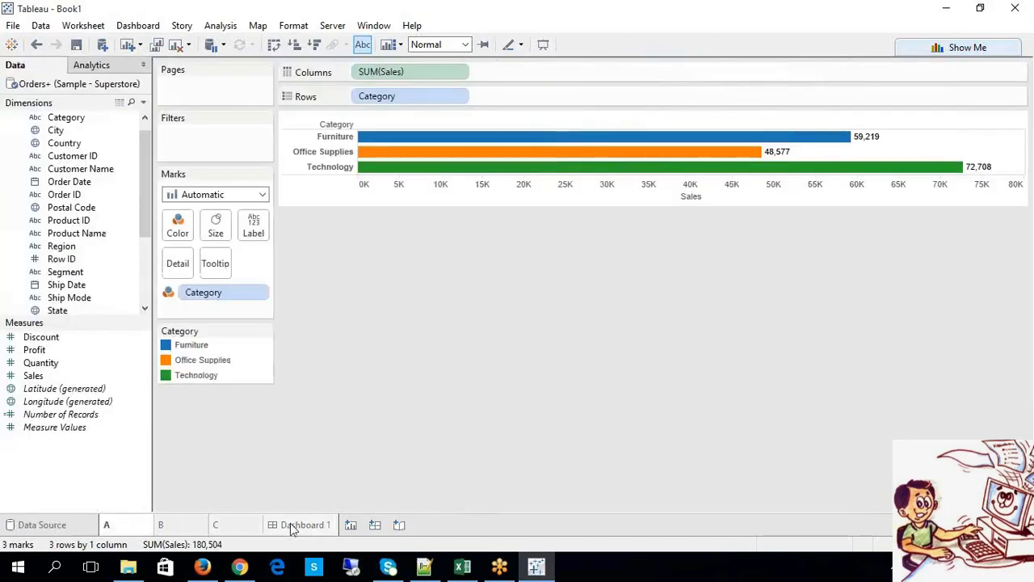
pyautogui.click(291, 524)
pyautogui.rightClick(291, 526)
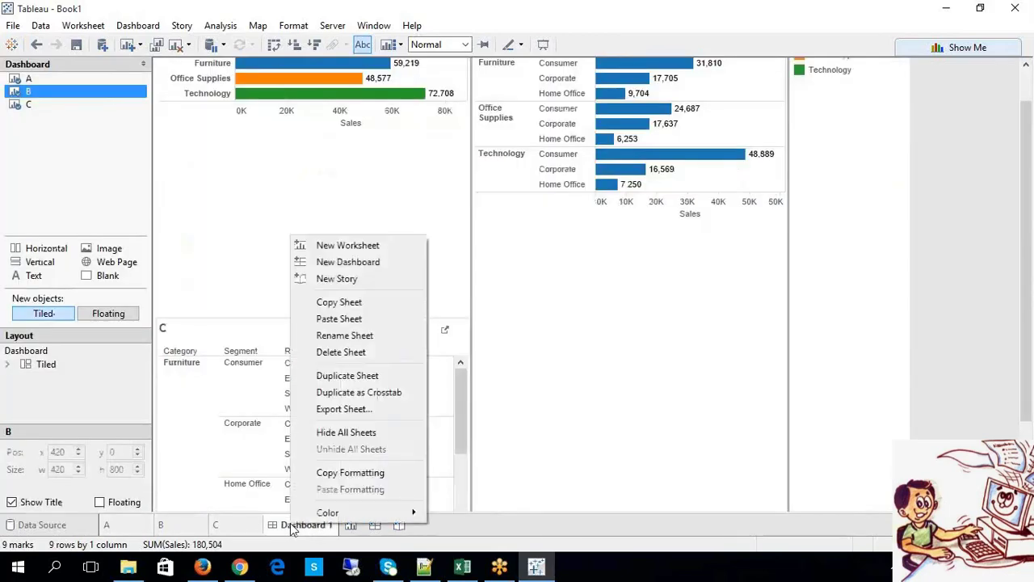
pyautogui.click(383, 337)
pyautogui.write('DB')
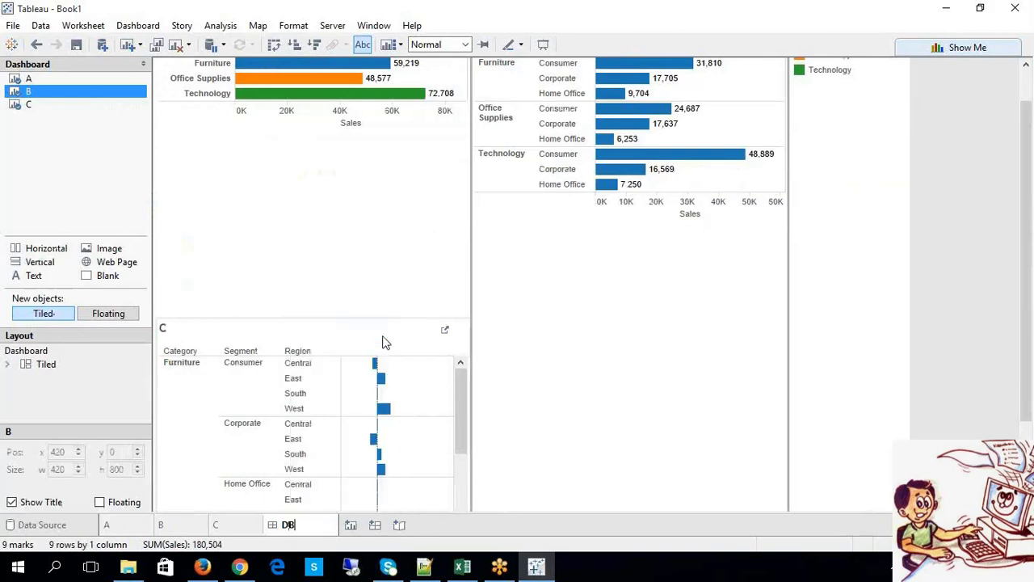
pyautogui.click(815, 342)
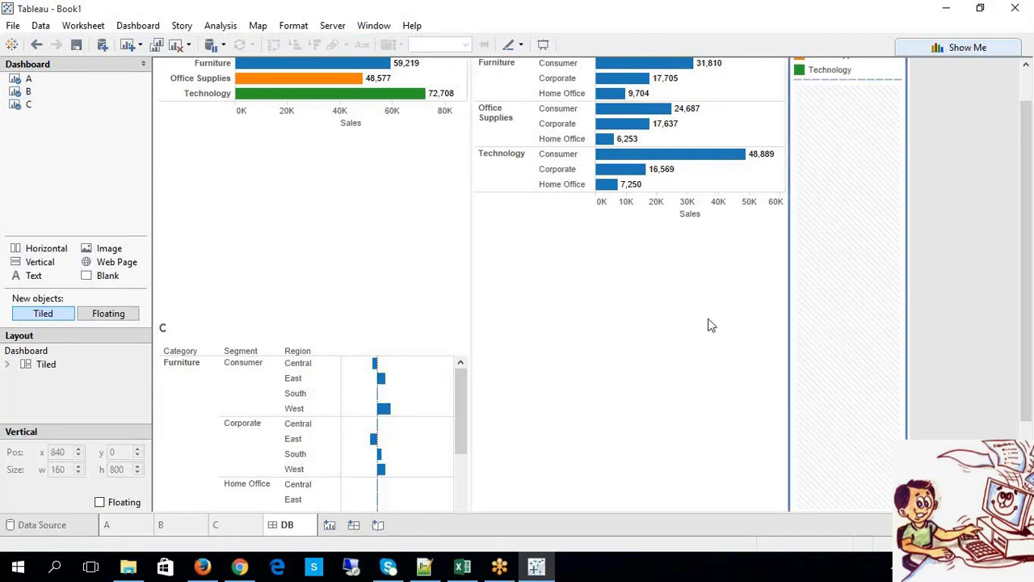
# Step: Point at chart A's categories and select the Furniture Home Office bar in chart B to examine its regional profit in chart C
pyautogui.moveTo(1031, 197); pyautogui.dragTo(1030, 167)
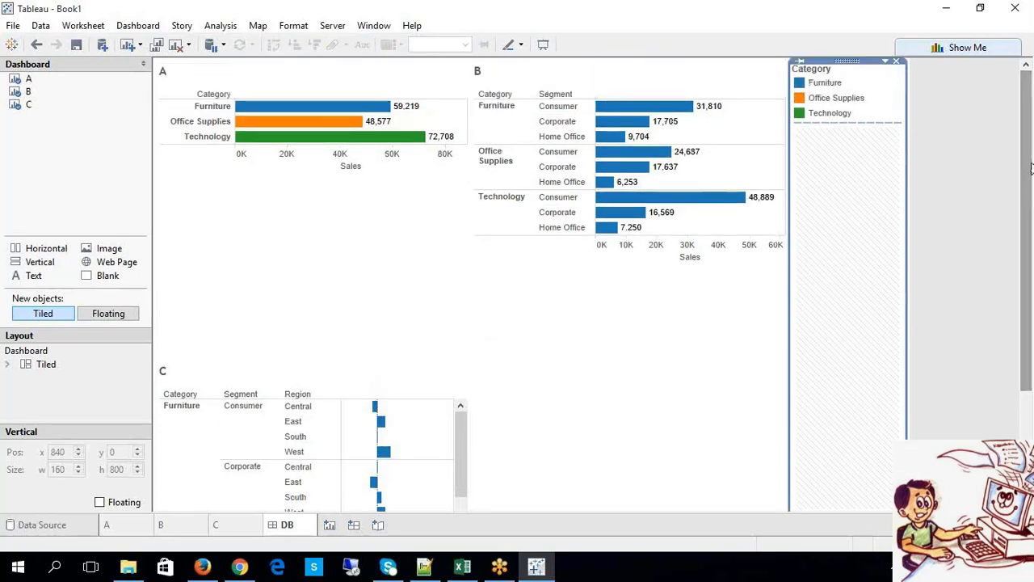
pyautogui.click(713, 304)
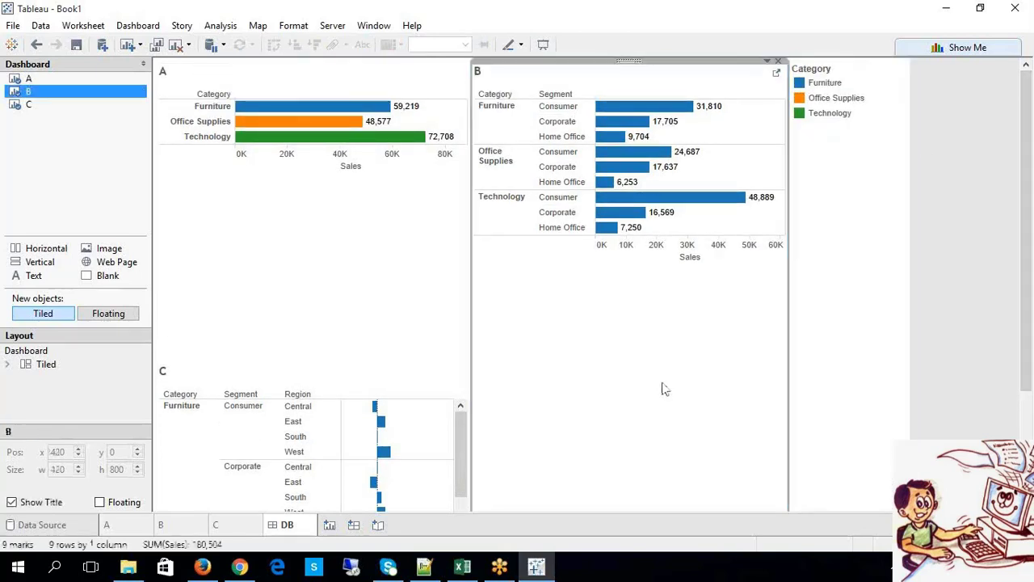
pyautogui.click(940, 296)
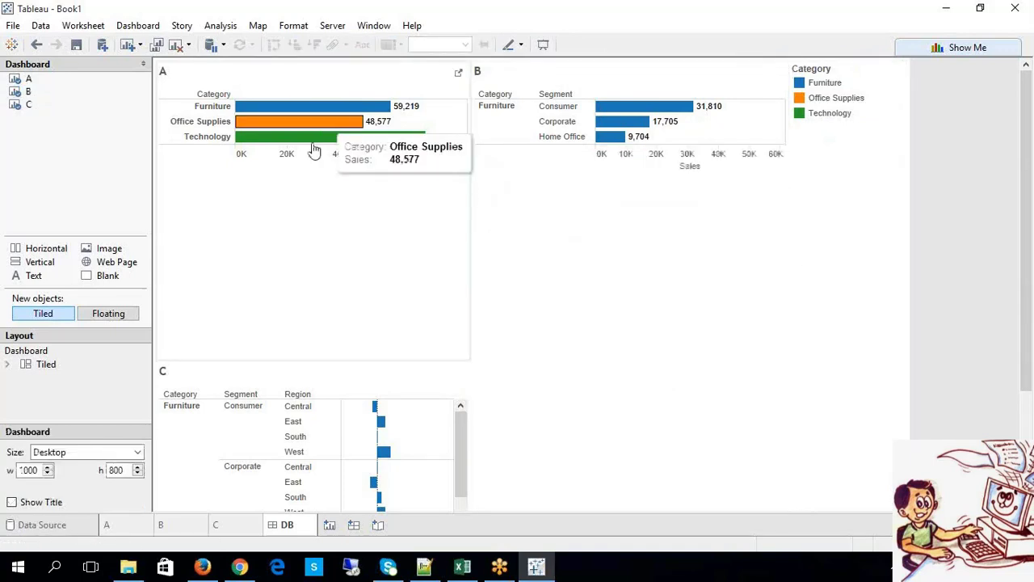
pyautogui.moveTo(313, 146)
pyautogui.click(608, 135)
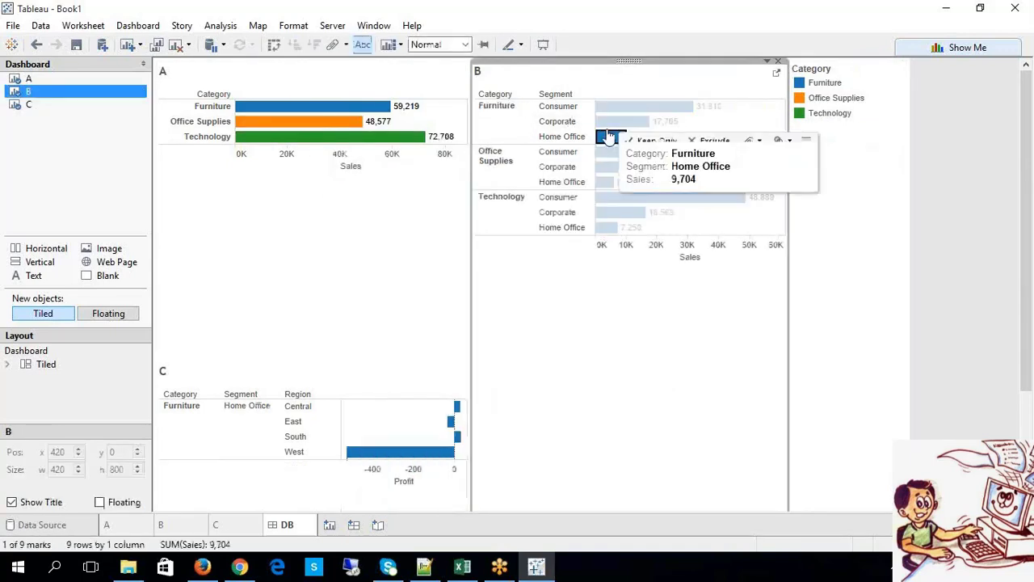
pyautogui.click(881, 235)
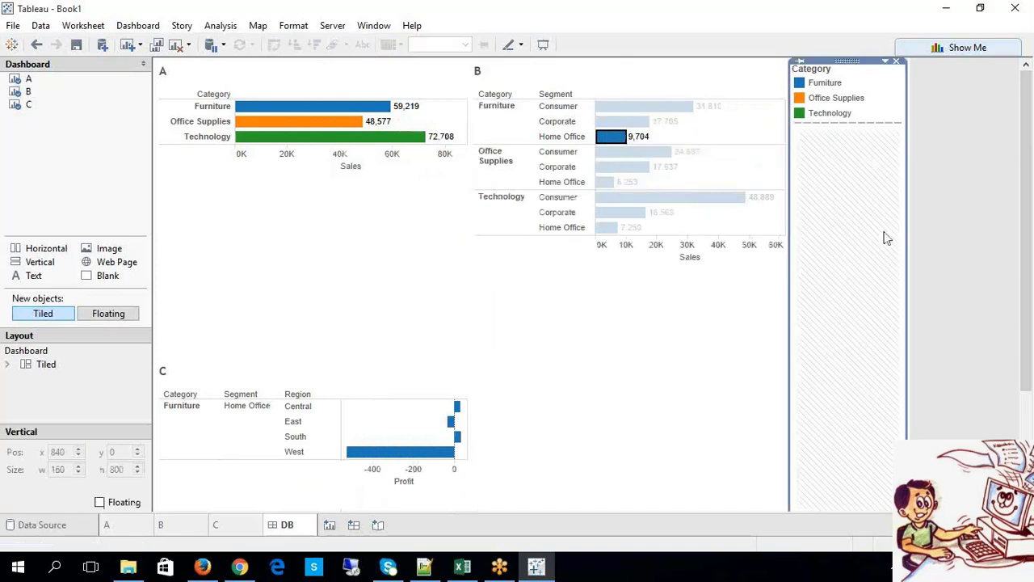
pyautogui.click(946, 235)
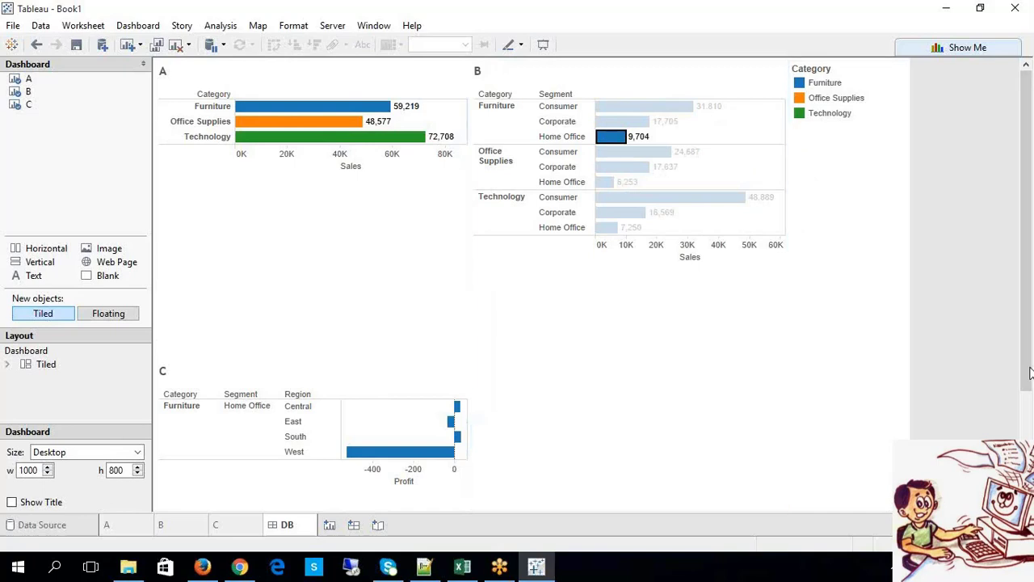
pyautogui.scroll(-5, 820, 333)
pyautogui.scroll(5, 914, 287)
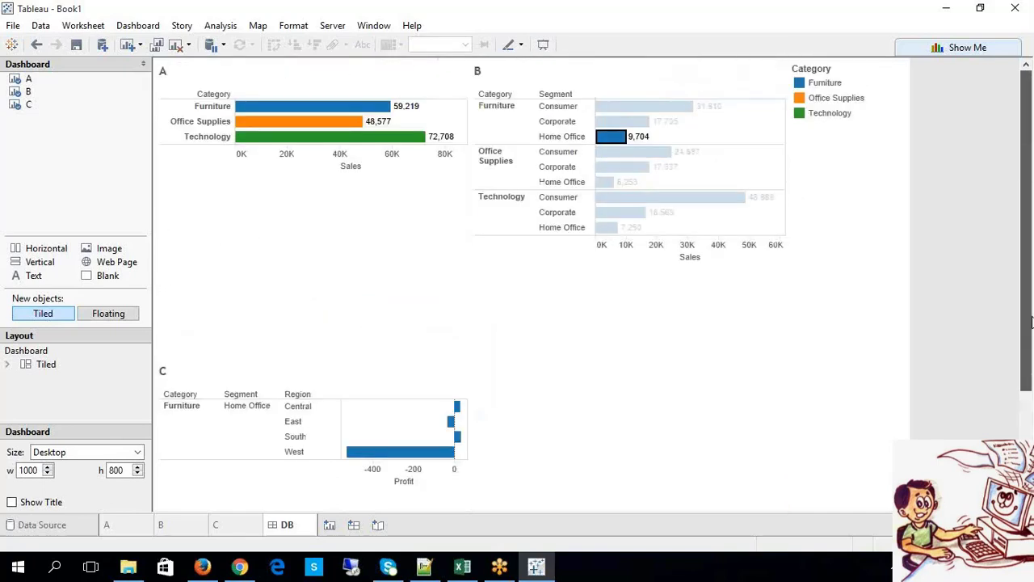
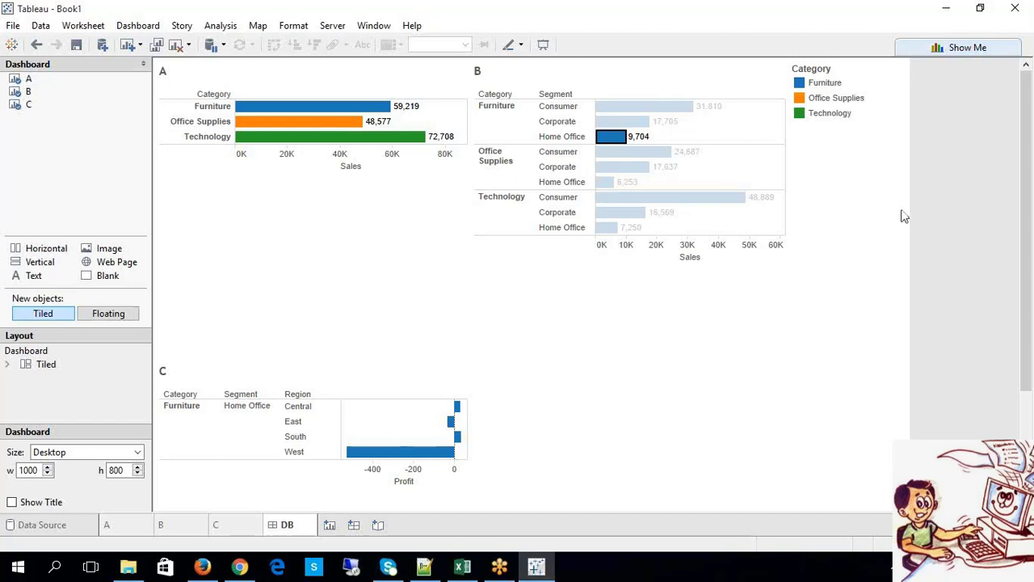
pyautogui.click(540, 20)
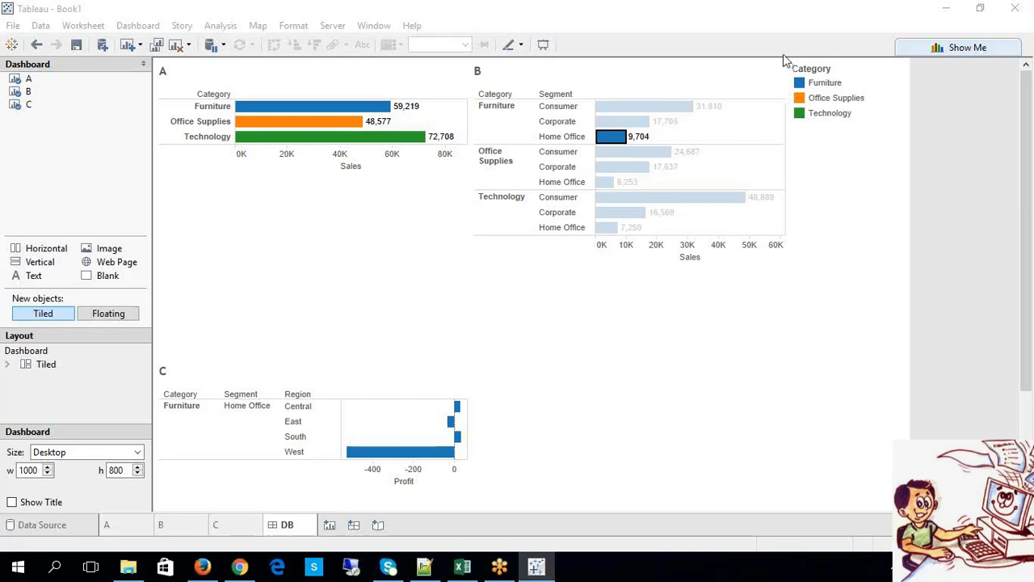
# Step: Switch to the TABLEAU notes in Excel and review the URL action heading and the Menu run option of filter actions
pyautogui.click(462, 567)
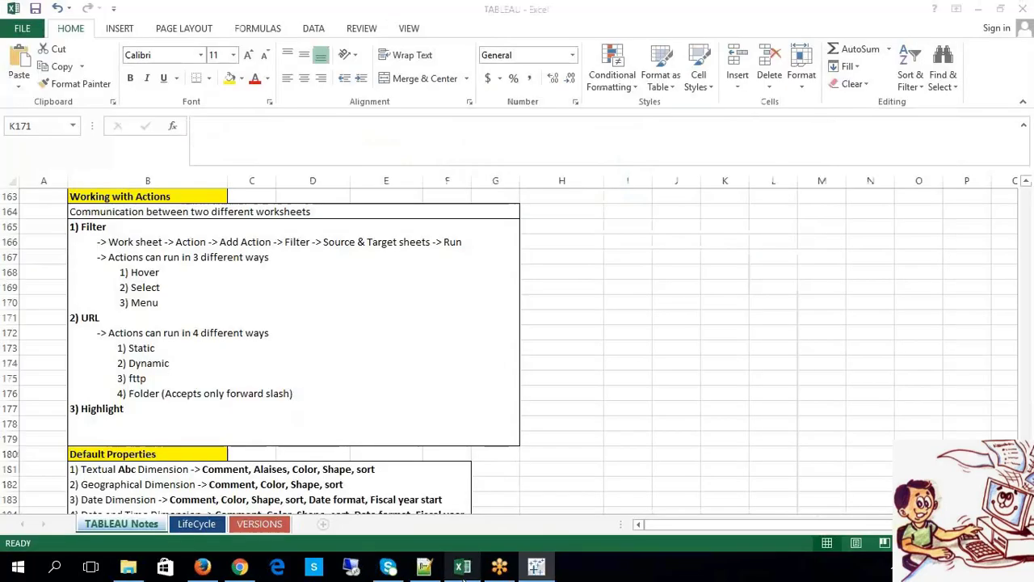
pyautogui.doubleClick(111, 323)
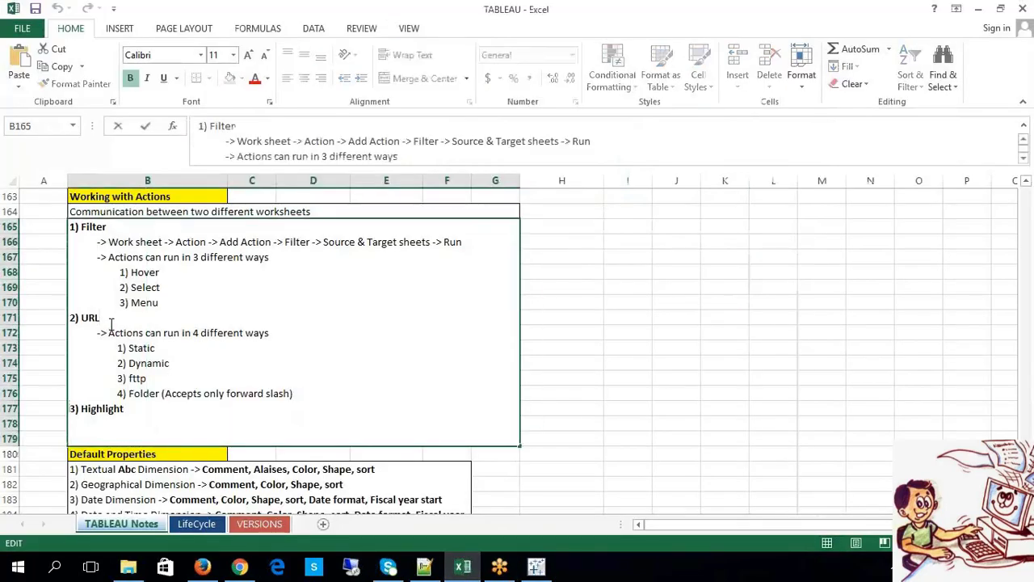
pyautogui.moveTo(119, 321); pyautogui.dragTo(81, 319)
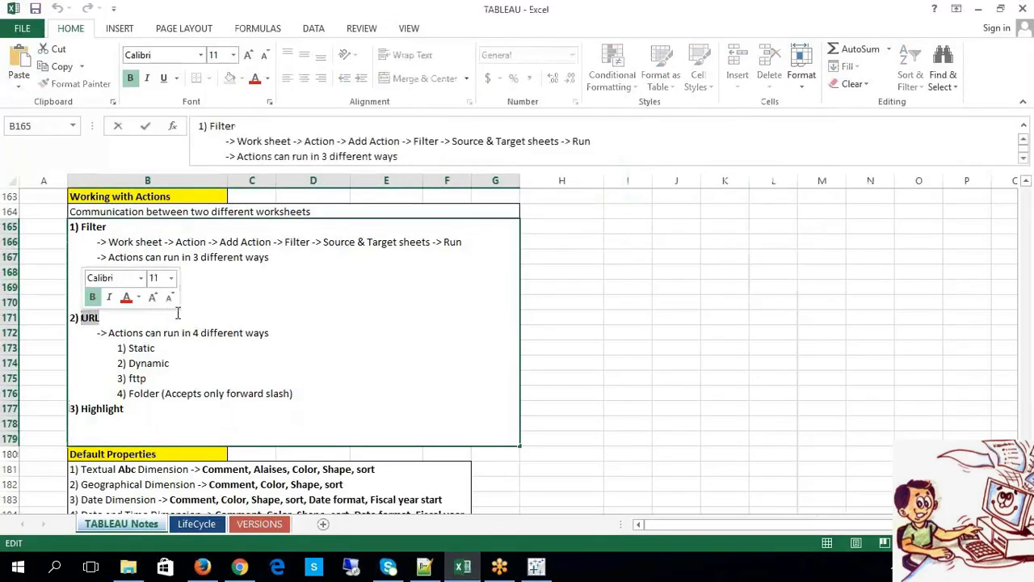
pyautogui.click(611, 302)
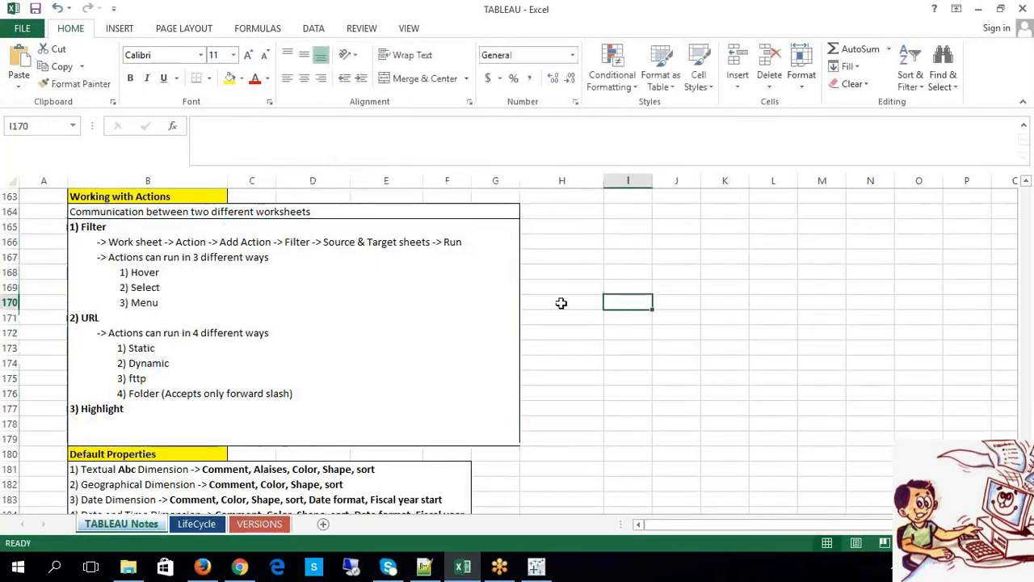
pyautogui.doubleClick(175, 302)
pyautogui.moveTo(178, 304); pyautogui.dragTo(134, 305)
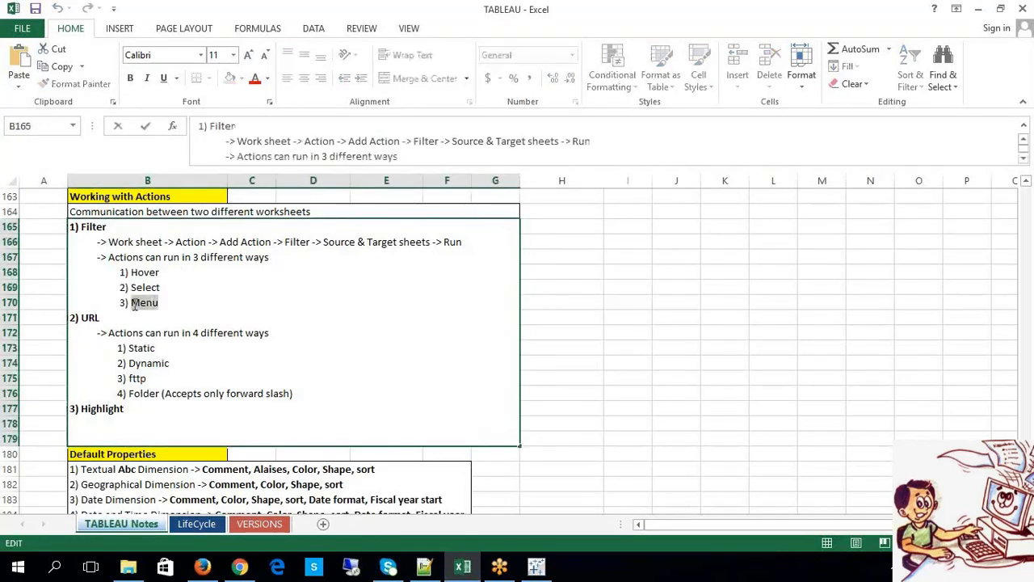
pyautogui.click(585, 303)
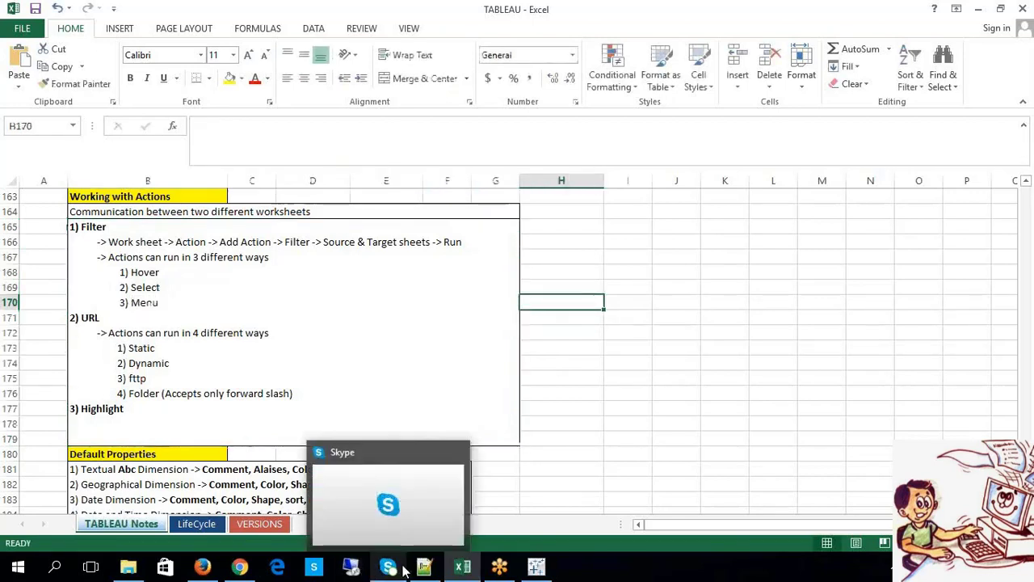
# Step: Switch back to Tableau, clear the selection in chart B, and add a new worksheet named D
pyautogui.click(546, 570)
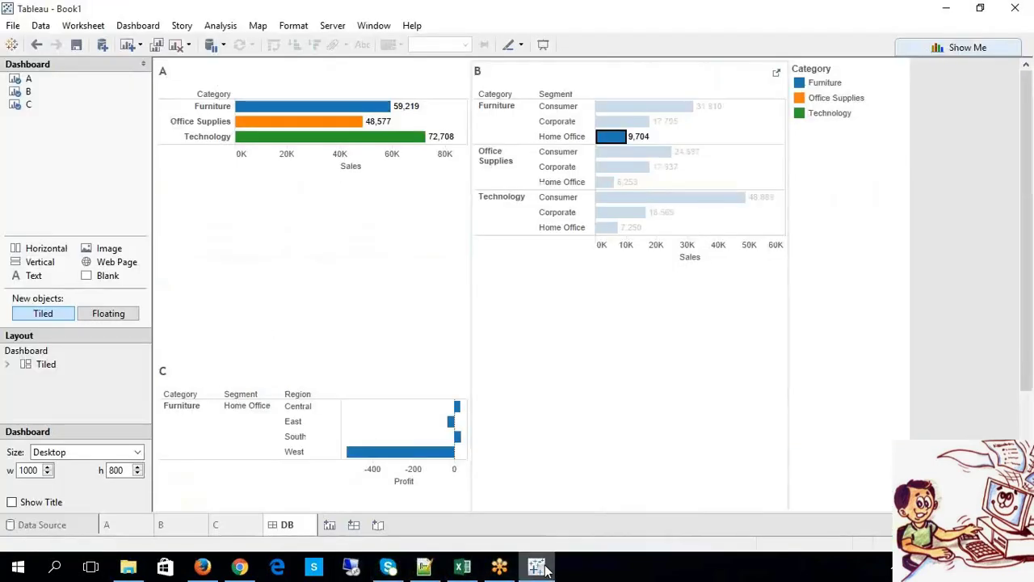
pyautogui.click(632, 436)
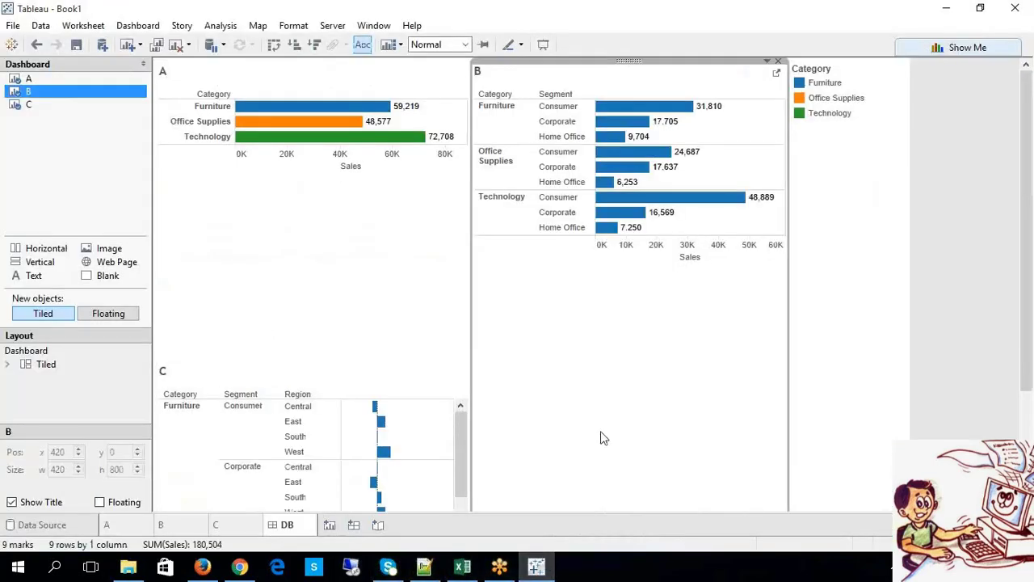
pyautogui.click(331, 525)
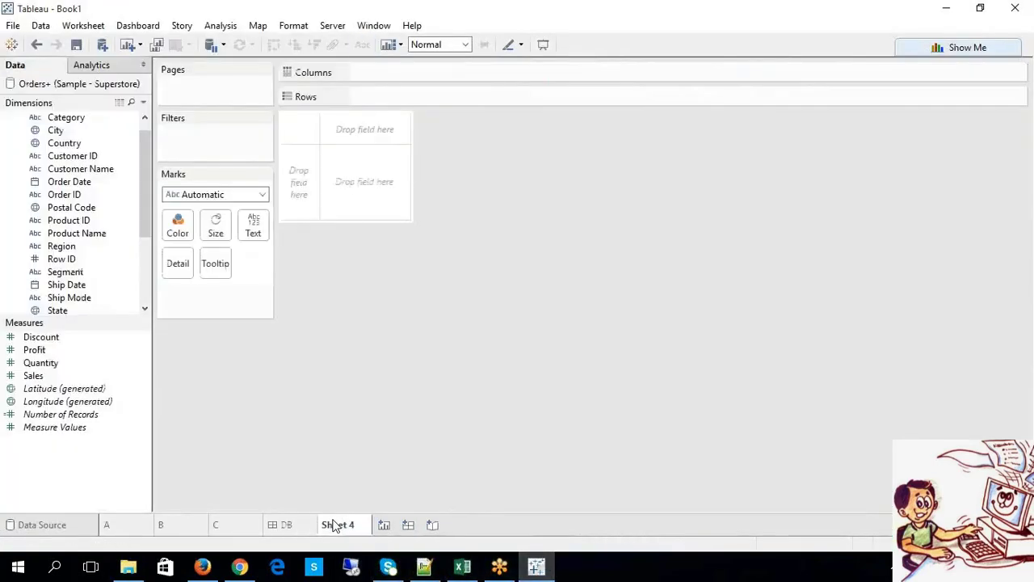
pyautogui.rightClick(335, 525)
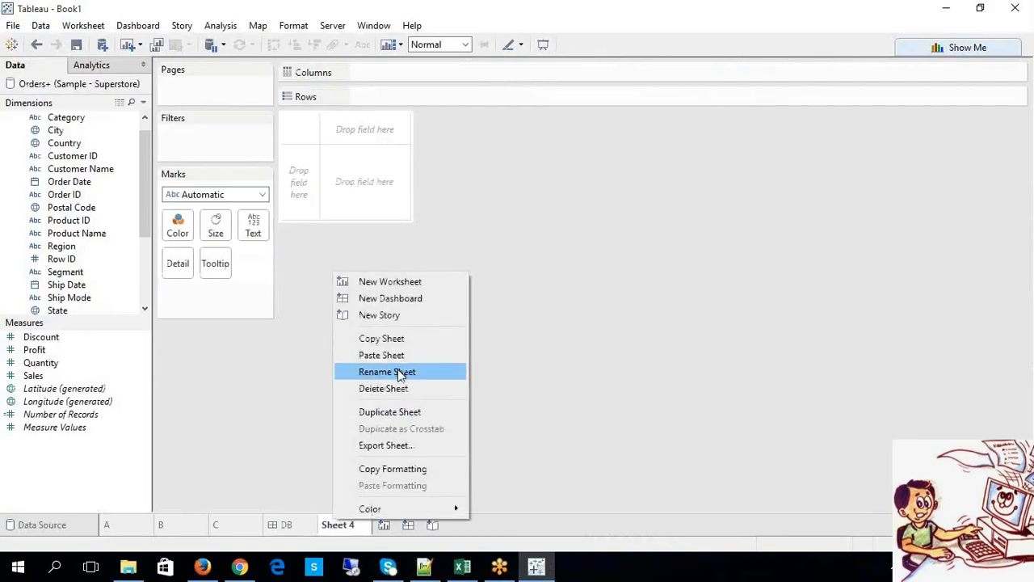
pyautogui.click(399, 373)
pyautogui.write('D')
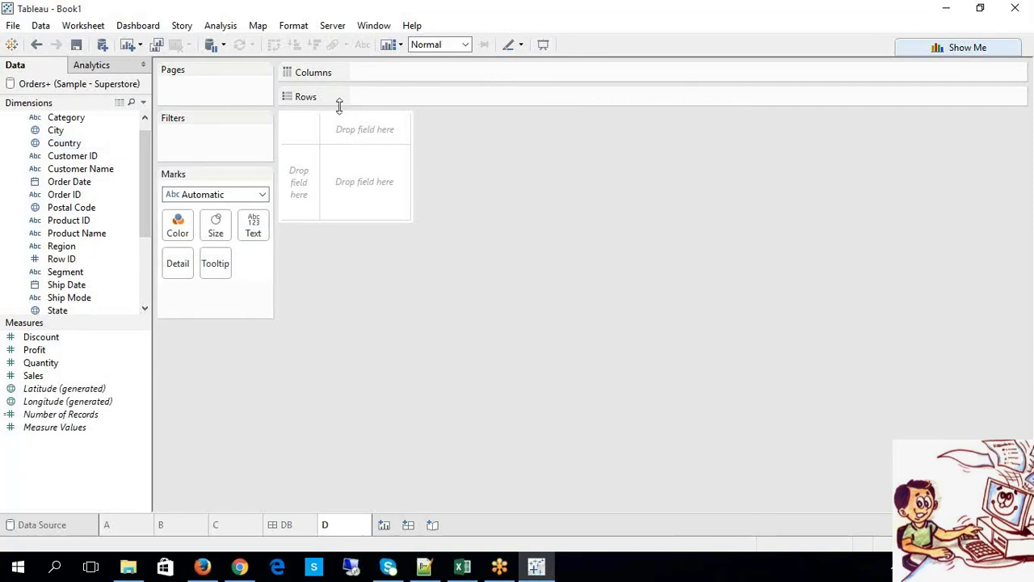
# Step: Switch to the Excel notes and review the four ways a URL action can run, from Static to Folder
pyautogui.click(462, 565)
pyautogui.click(128, 324)
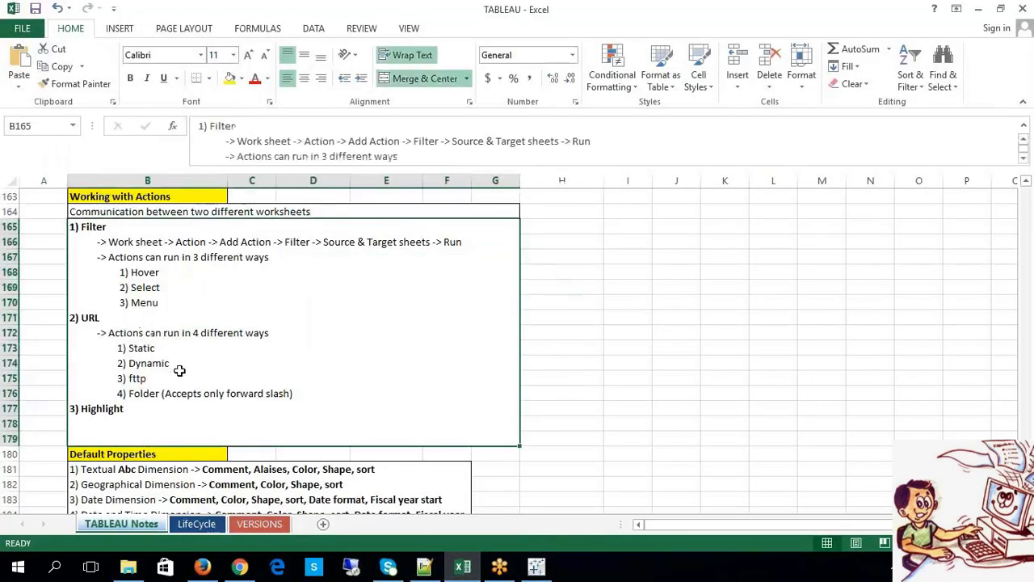
pyautogui.doubleClick(166, 350)
pyautogui.moveTo(166, 349); pyautogui.dragTo(158, 396)
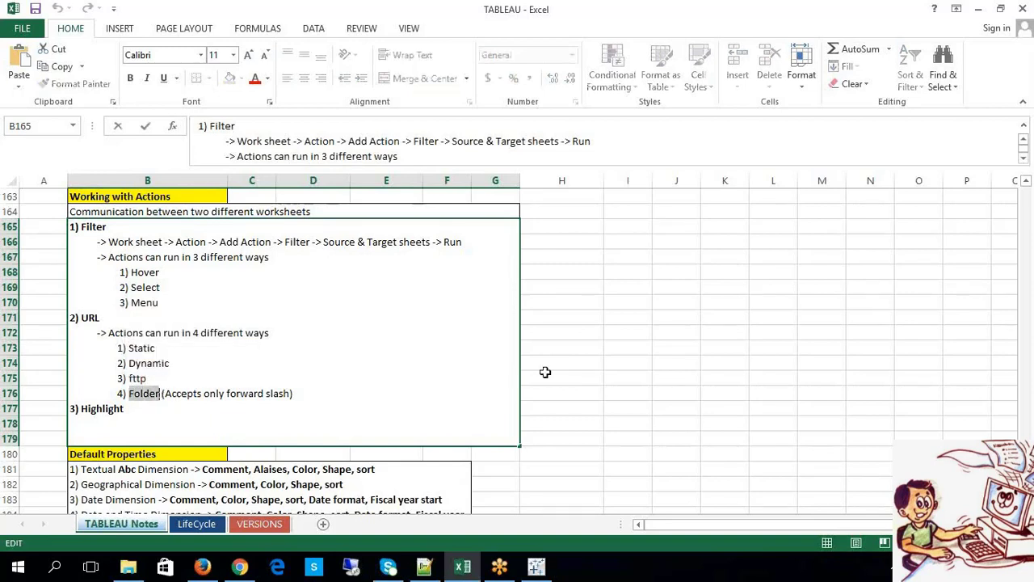
pyautogui.click(669, 344)
pyautogui.click(181, 339)
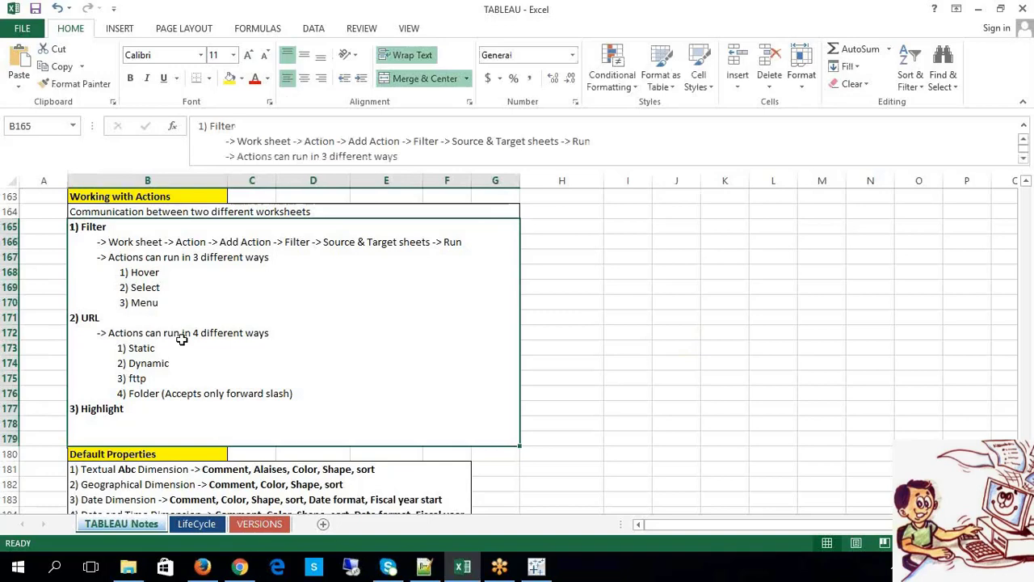
# Step: Switch to Tableau and build a bar chart on sheet D with Category on Rows and Sales on Columns
pyautogui.click(536, 565)
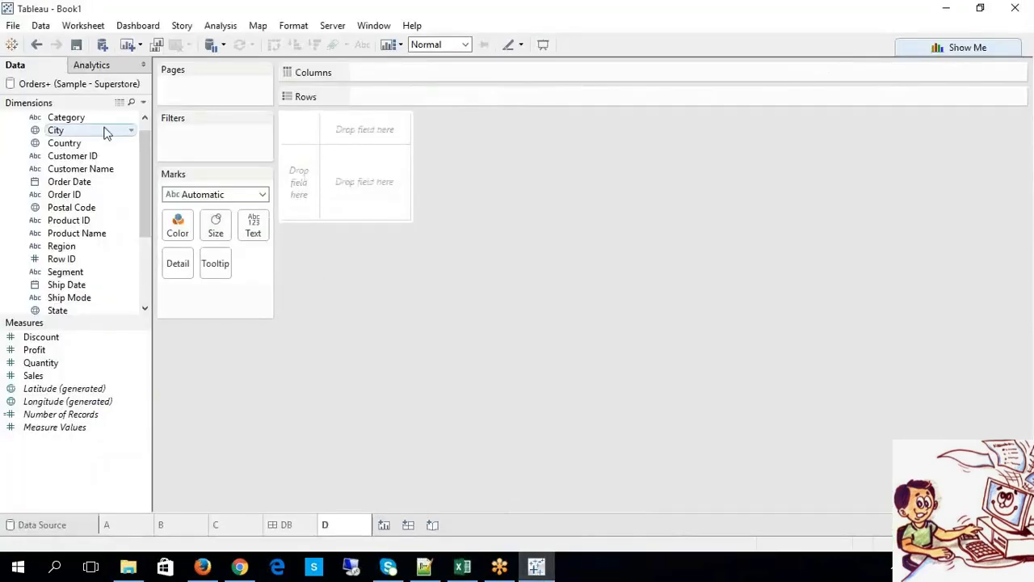
pyautogui.moveTo(84, 117); pyautogui.dragTo(363, 97)
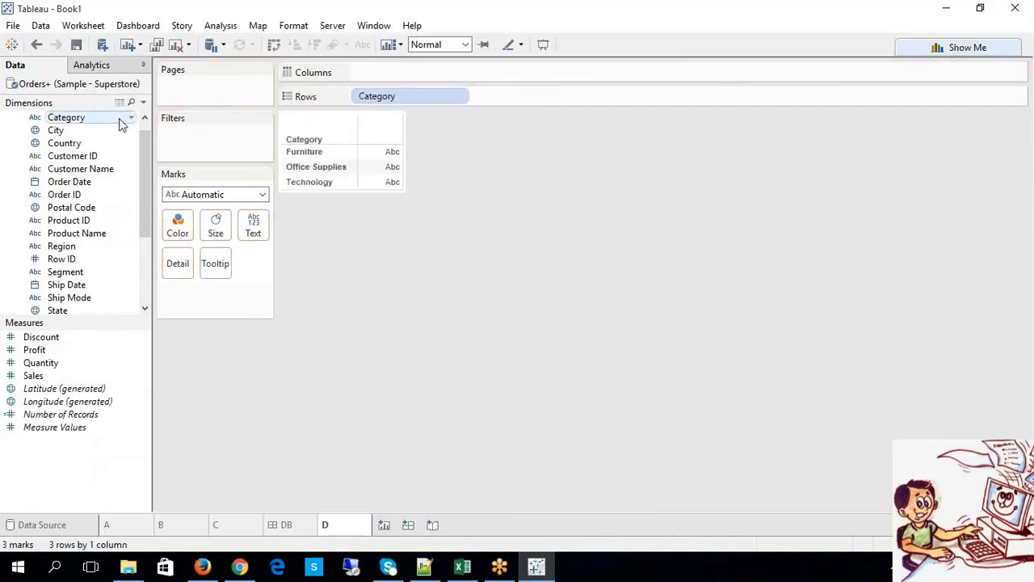
pyautogui.click(53, 354)
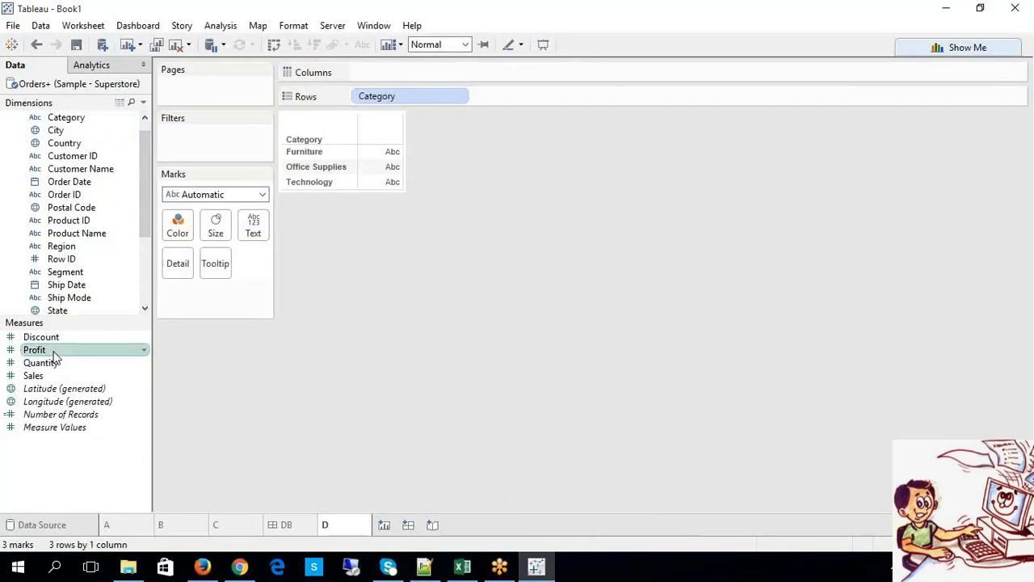
pyautogui.moveTo(60, 375); pyautogui.dragTo(373, 74)
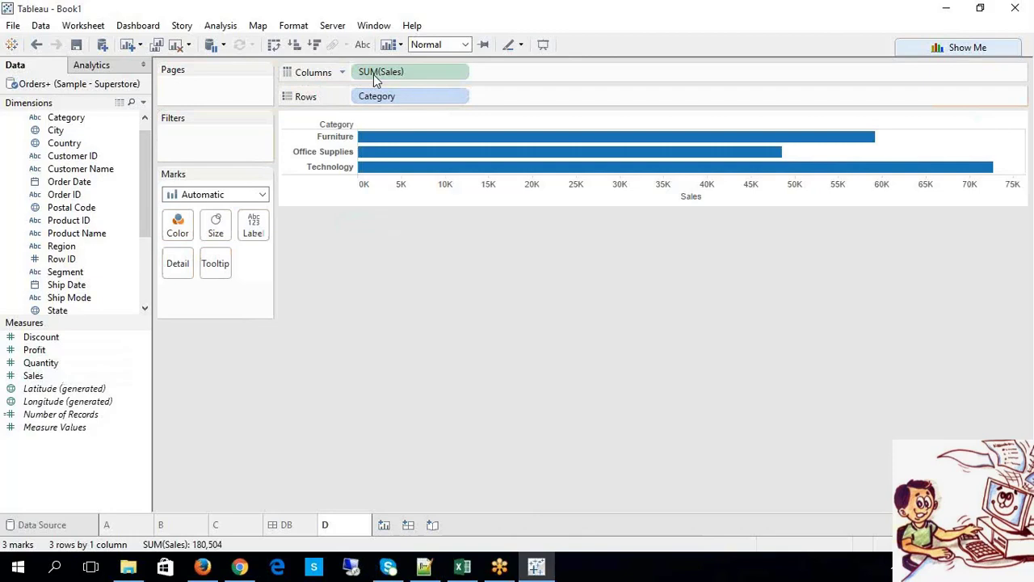
# Step: Check how pointing at the Office Supplies bar in sheet D triggers the existing filter action on sheet B
pyautogui.click(378, 152)
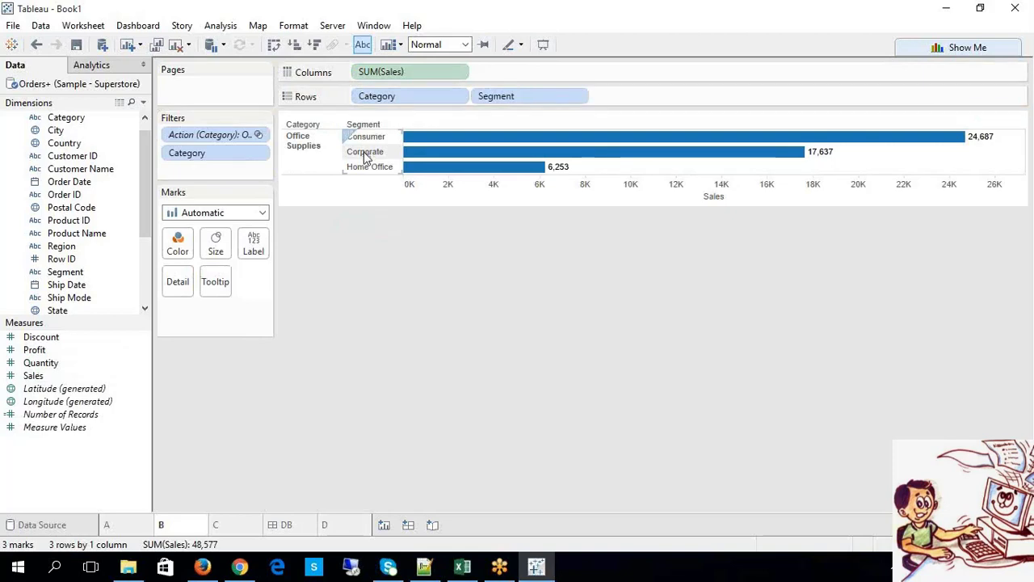
pyautogui.click(352, 525)
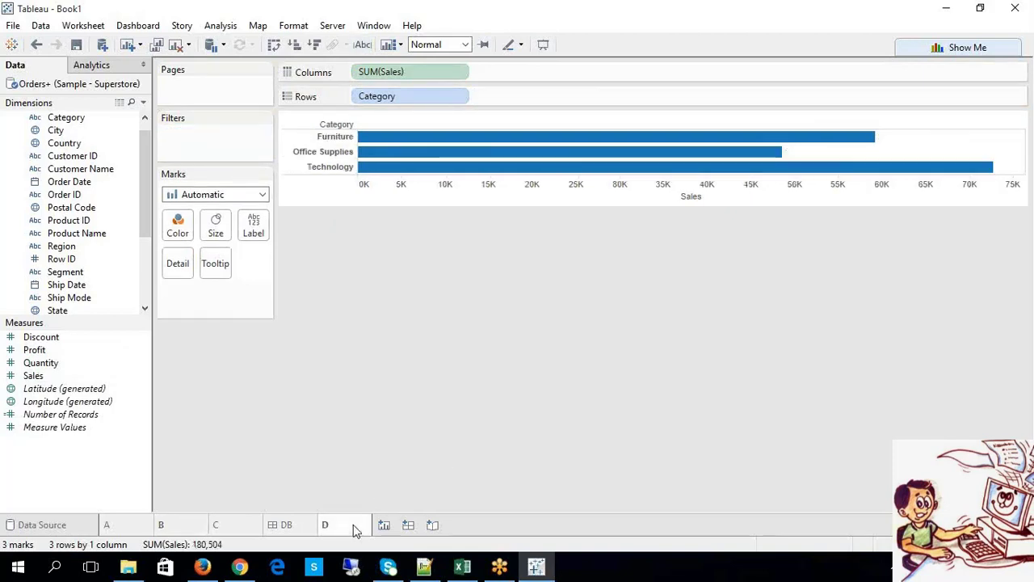
pyautogui.click(336, 153)
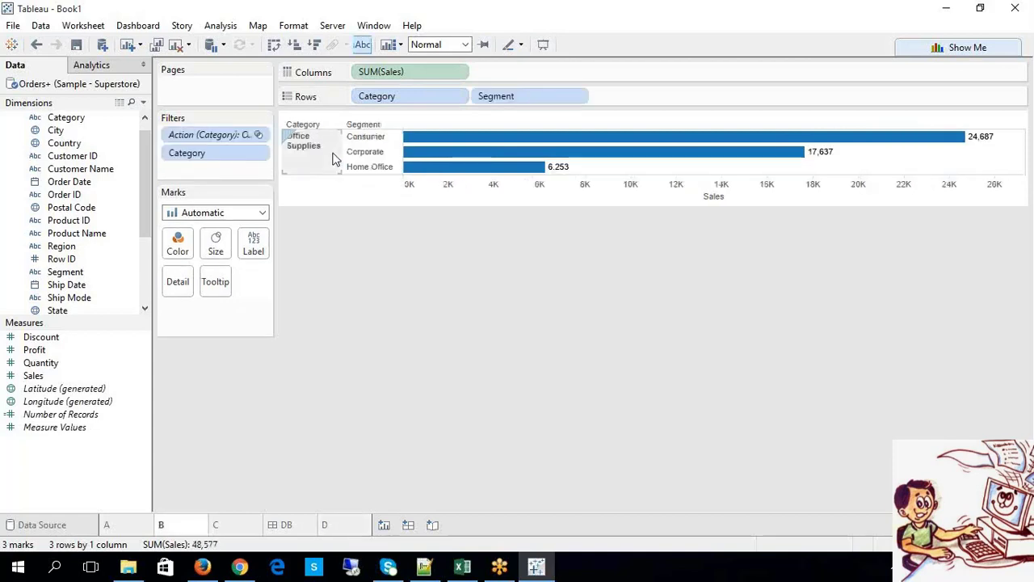
# Step: Open the worksheet actions and exclude sheet D from the source sheets of the MARKETS filter action, keeping only B
pyautogui.click(81, 25)
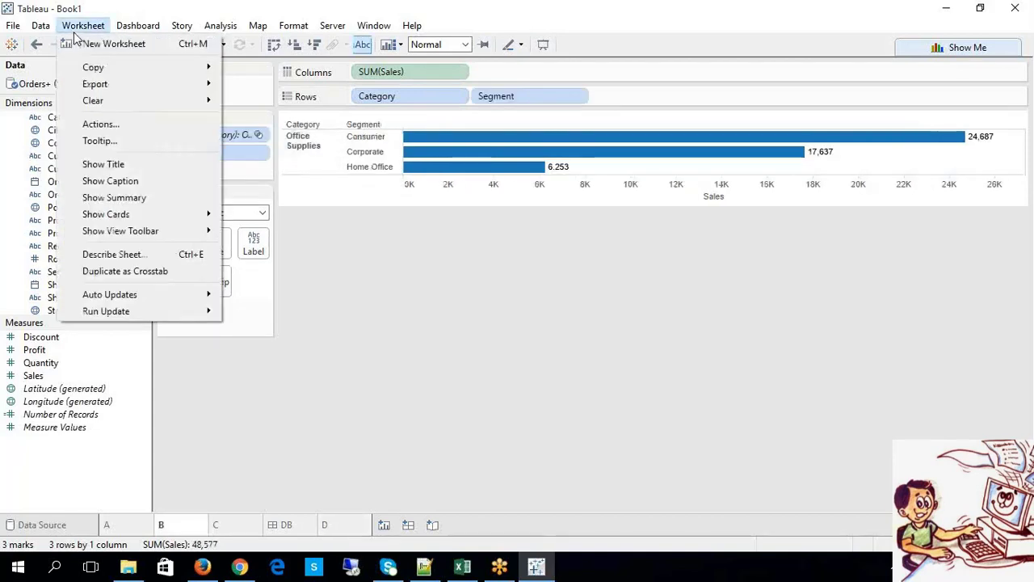
pyautogui.click(98, 125)
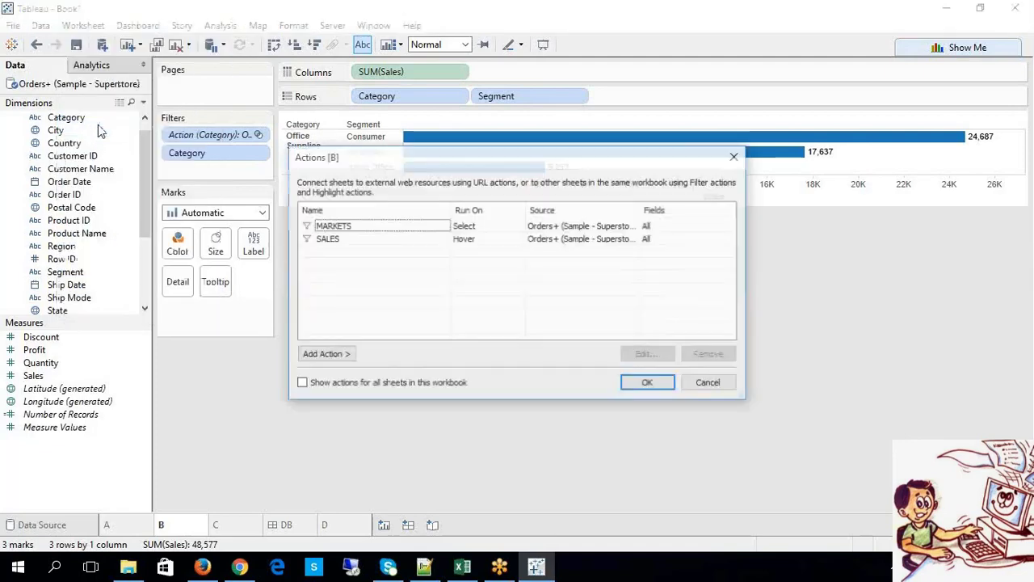
pyautogui.click(379, 227)
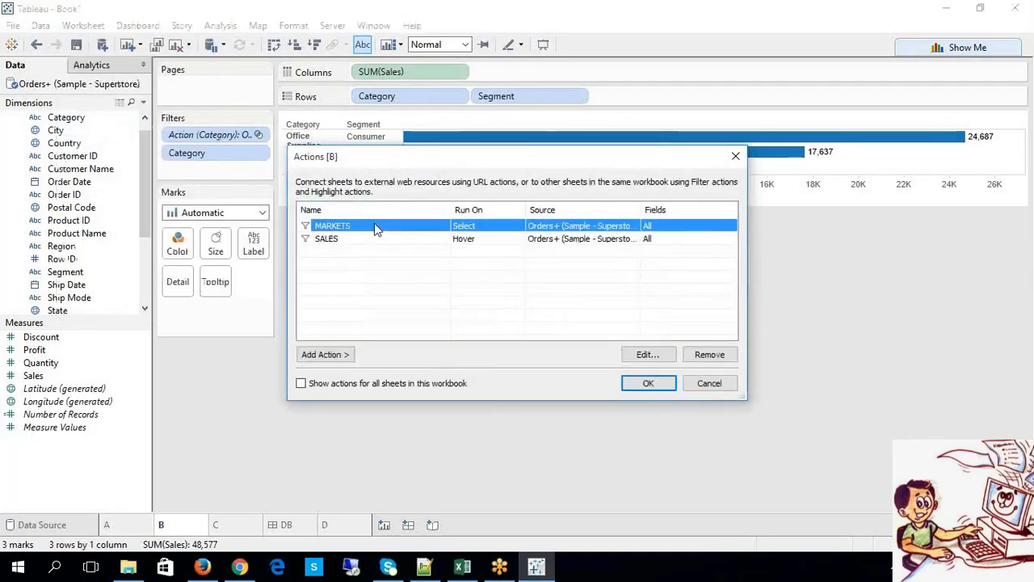
pyautogui.click(649, 355)
pyautogui.click(40, 165)
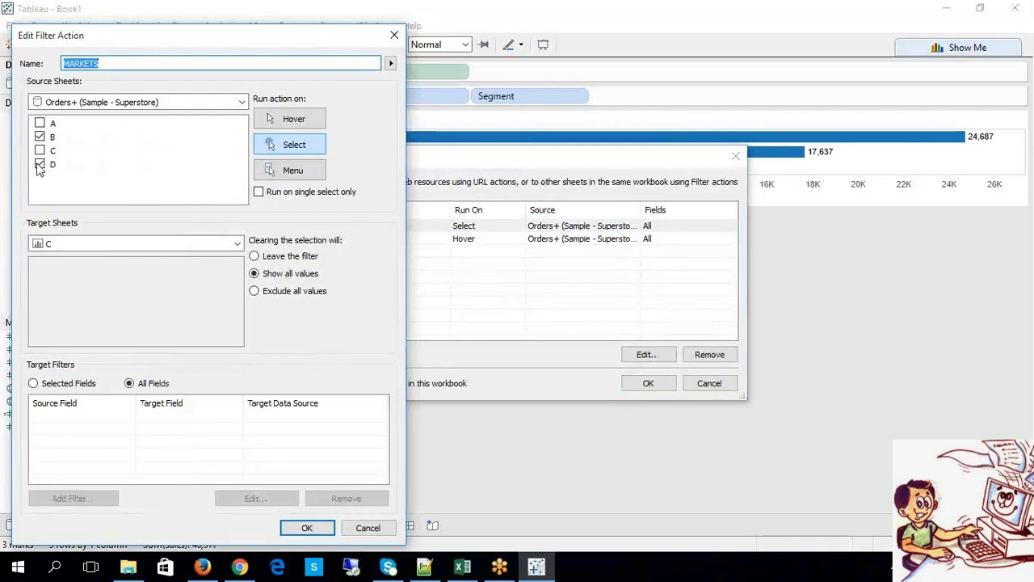
pyautogui.click(40, 165)
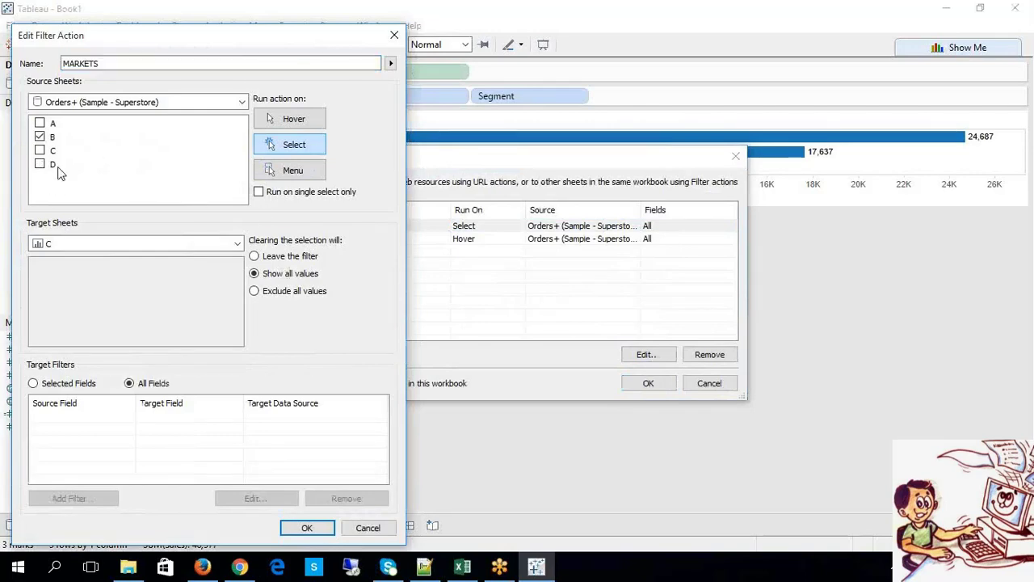
pyautogui.click(314, 529)
# Step: Edit the SALES filter action so that only sheet A is a source sheet, excluding D
pyautogui.click(446, 239)
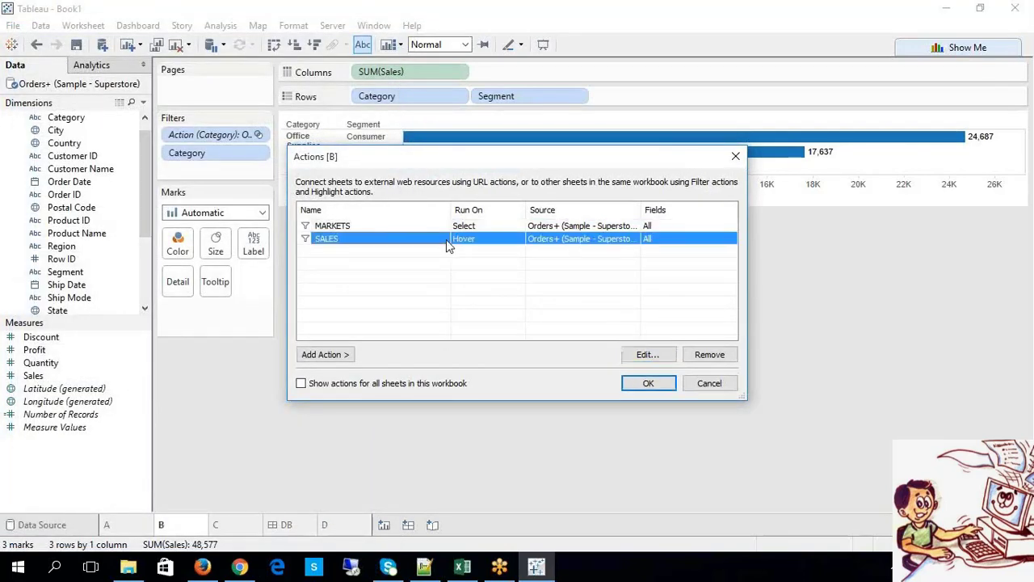
pyautogui.click(646, 356)
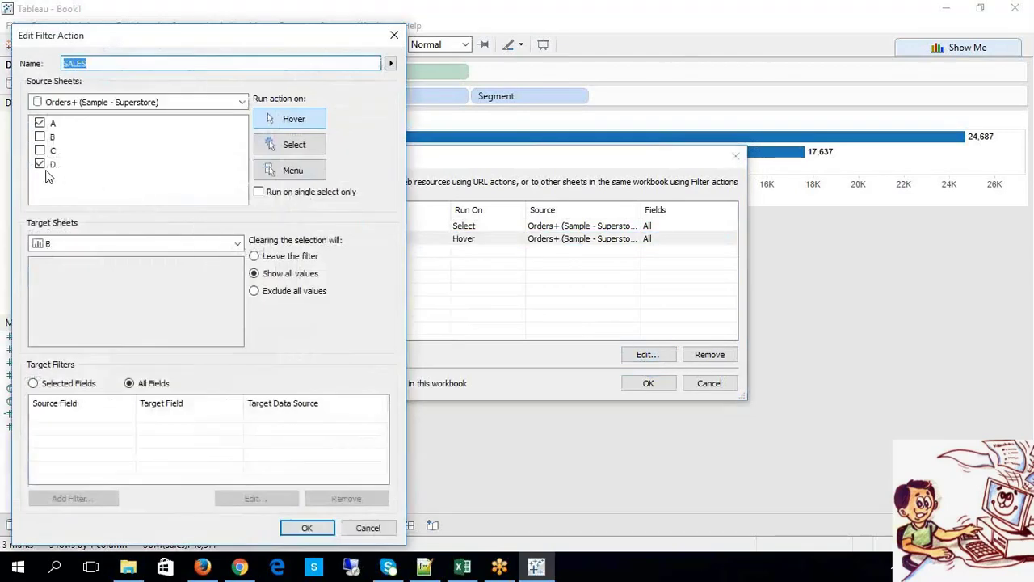
pyautogui.click(40, 164)
pyautogui.click(307, 528)
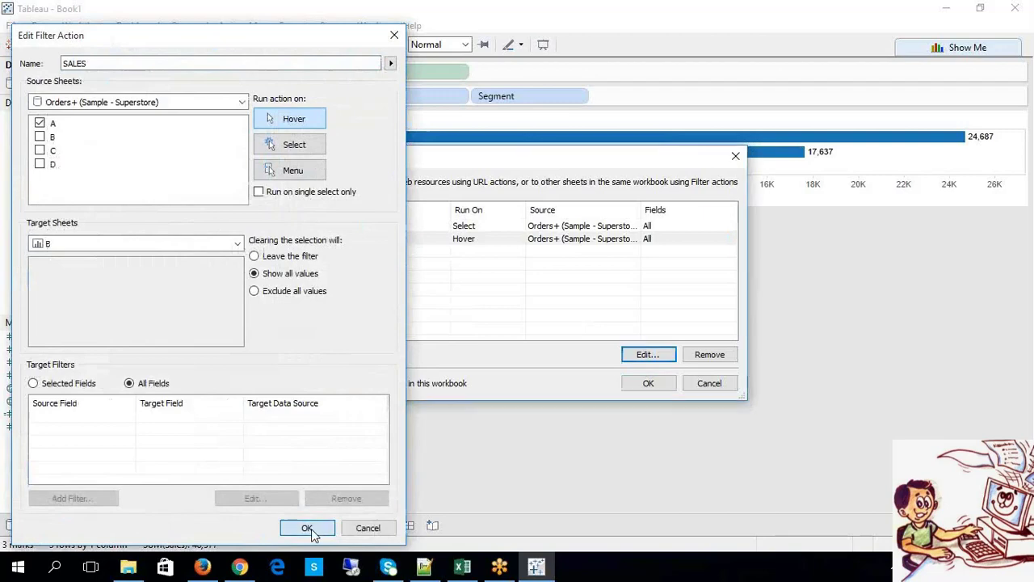
# Step: Accept the worksheet actions, switch to sheet D and color its sales bars by Category
pyautogui.click(651, 385)
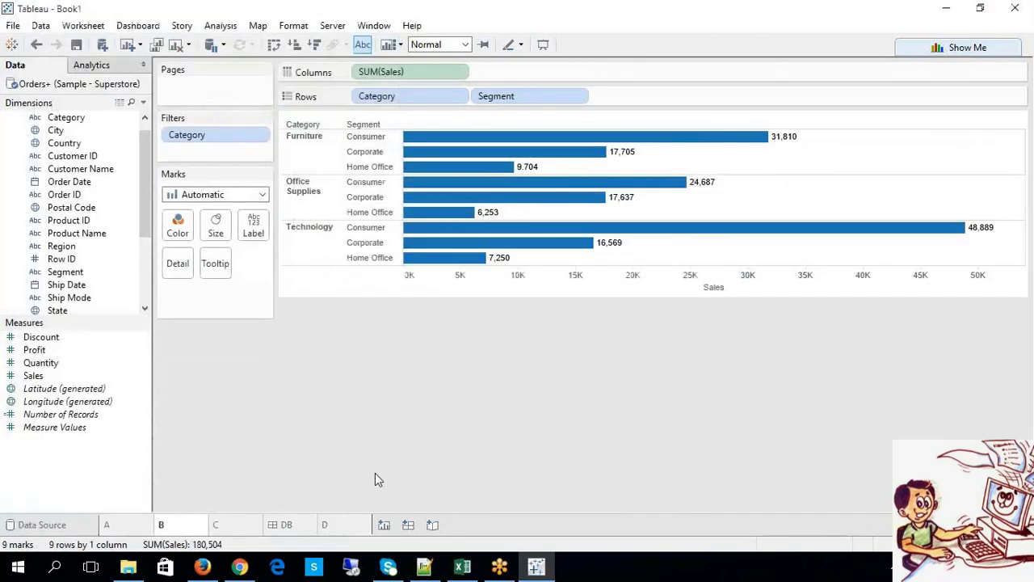
pyautogui.click(325, 525)
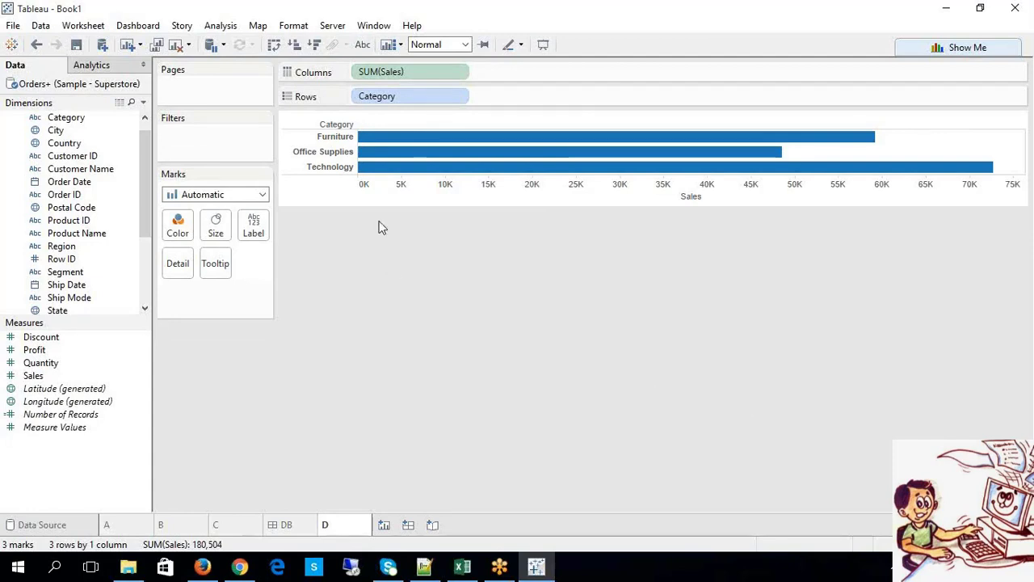
pyautogui.click(333, 152)
pyautogui.click(334, 137)
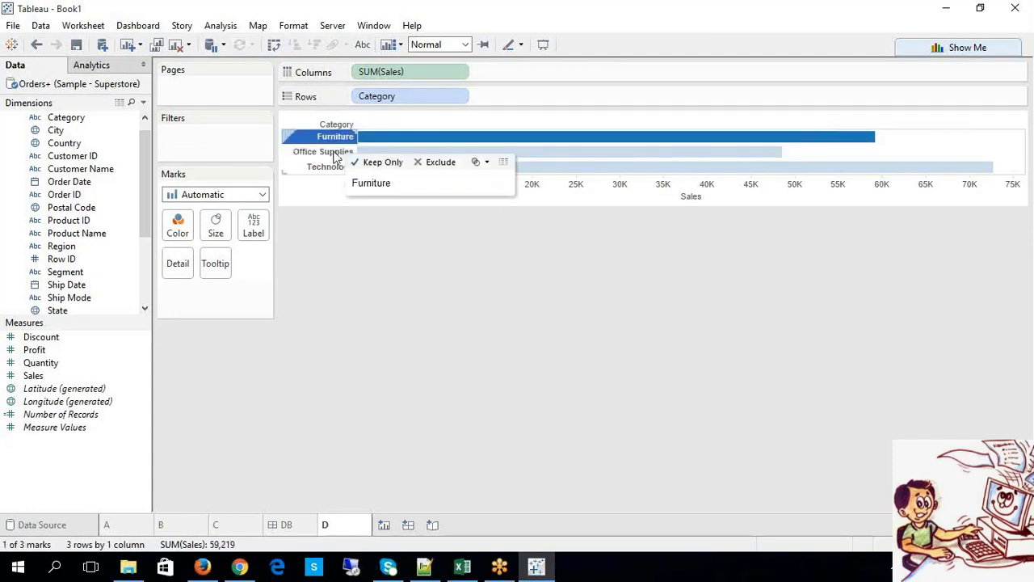
pyautogui.click(367, 254)
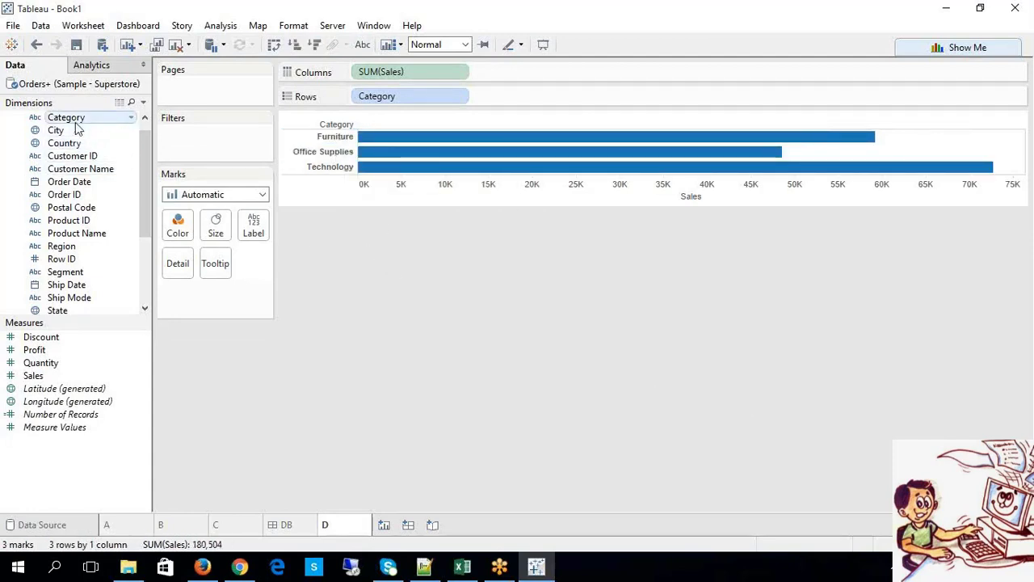
pyautogui.moveTo(73, 123); pyautogui.dragTo(178, 226)
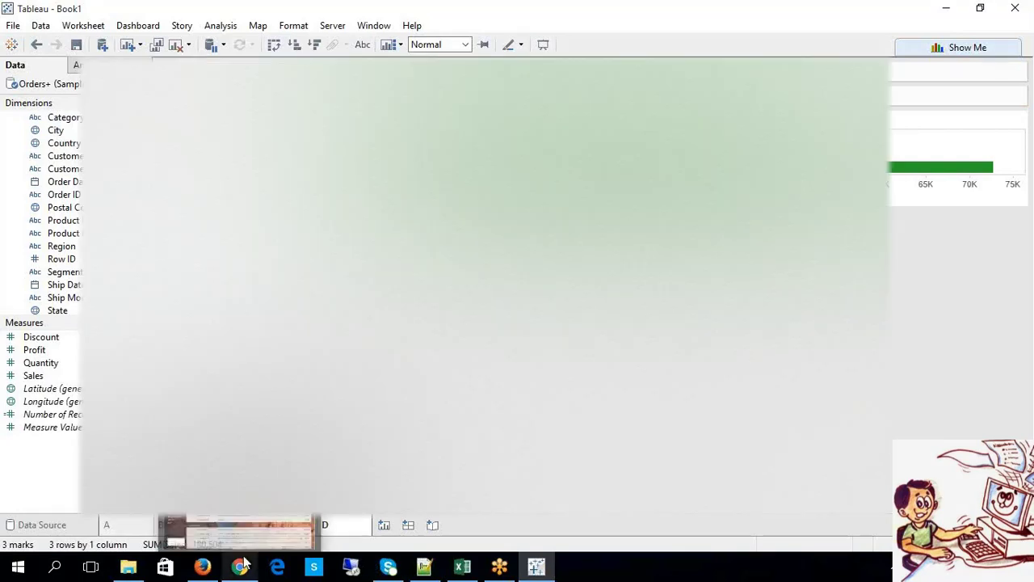
# Step: Switch to Chrome, load the Facebook site in a new tab to get its web address, and close that tab
pyautogui.click(241, 565)
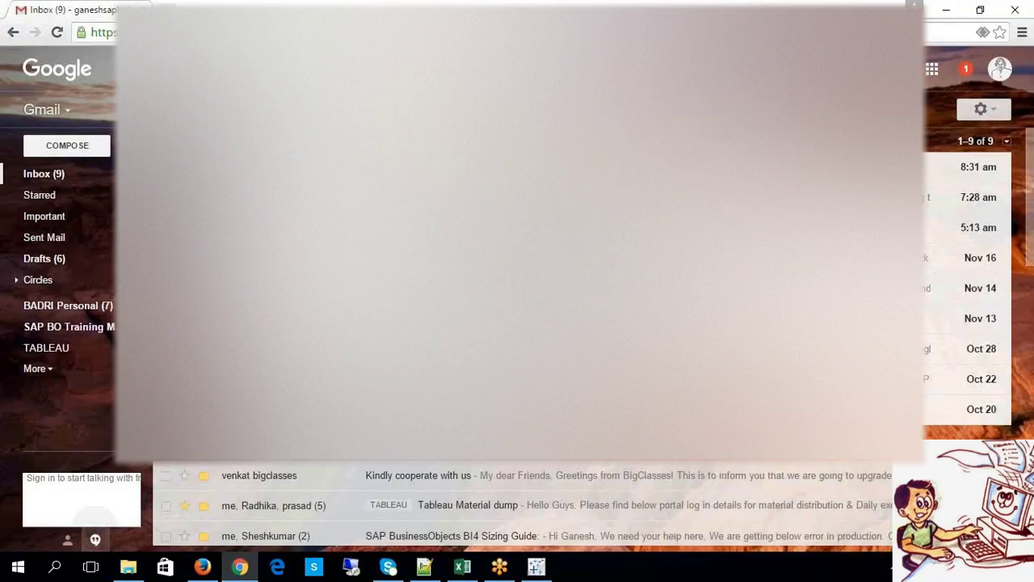
pyautogui.hotkey('ctrl', 't')
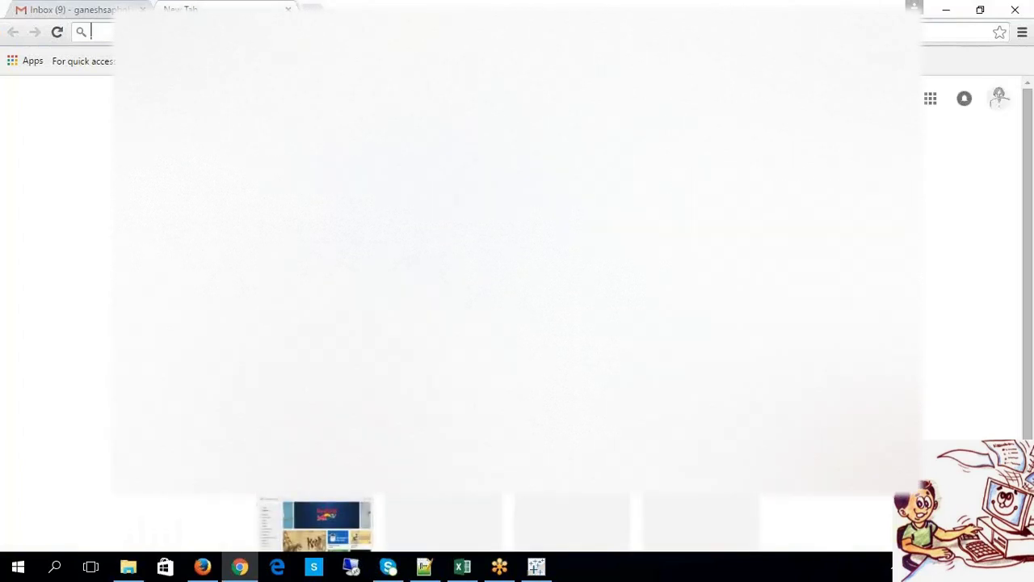
pyautogui.write('face')
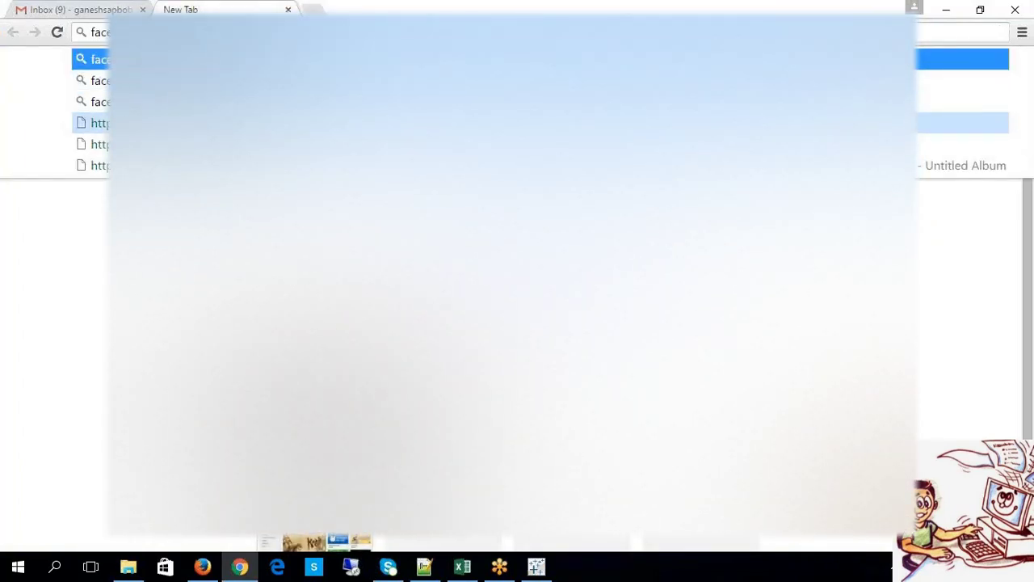
pyautogui.press('Return')
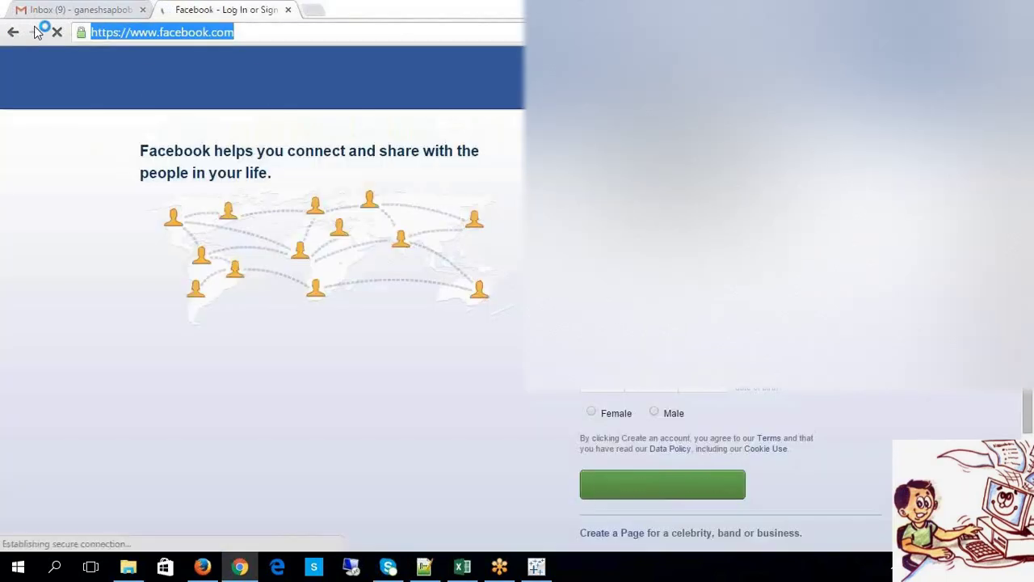
pyautogui.press('BackSpace')
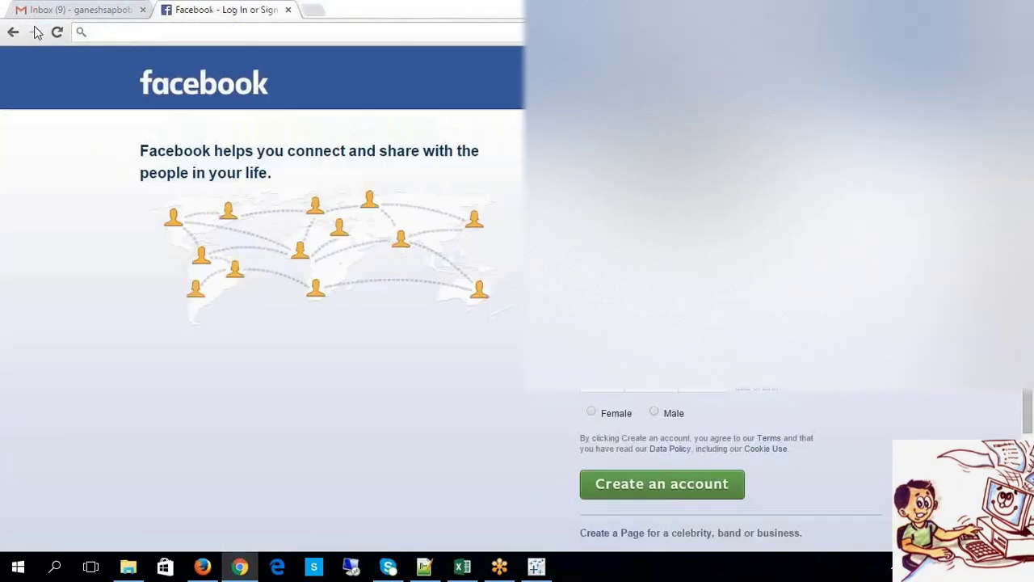
pyautogui.click(288, 10)
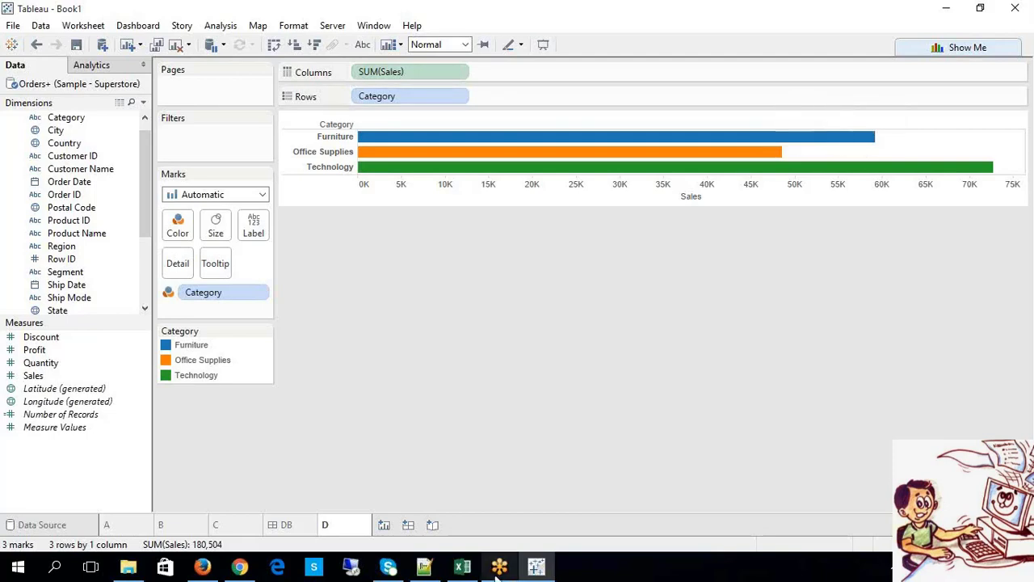
# Step: Open the worksheet actions for sheet D and consult the URL action notes in the TABLEAU Excel workbook
pyautogui.moveTo(546, 575)
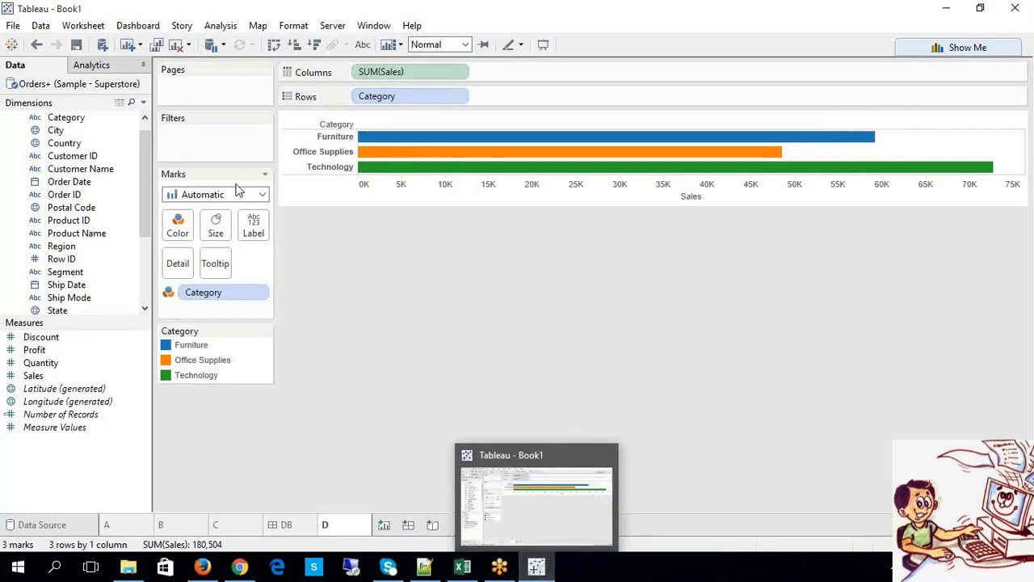
pyautogui.click(83, 26)
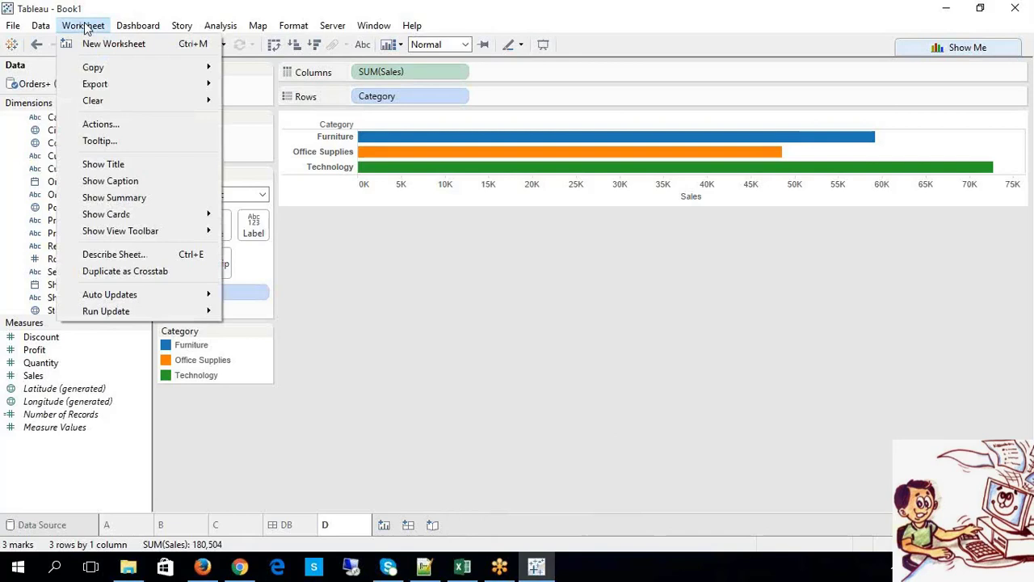
pyautogui.click(100, 125)
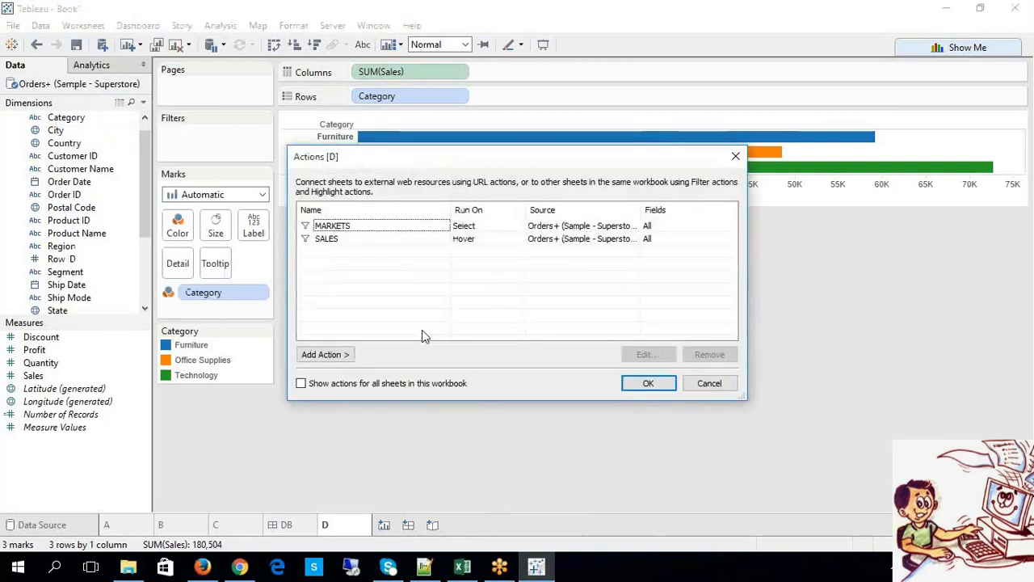
pyautogui.click(339, 356)
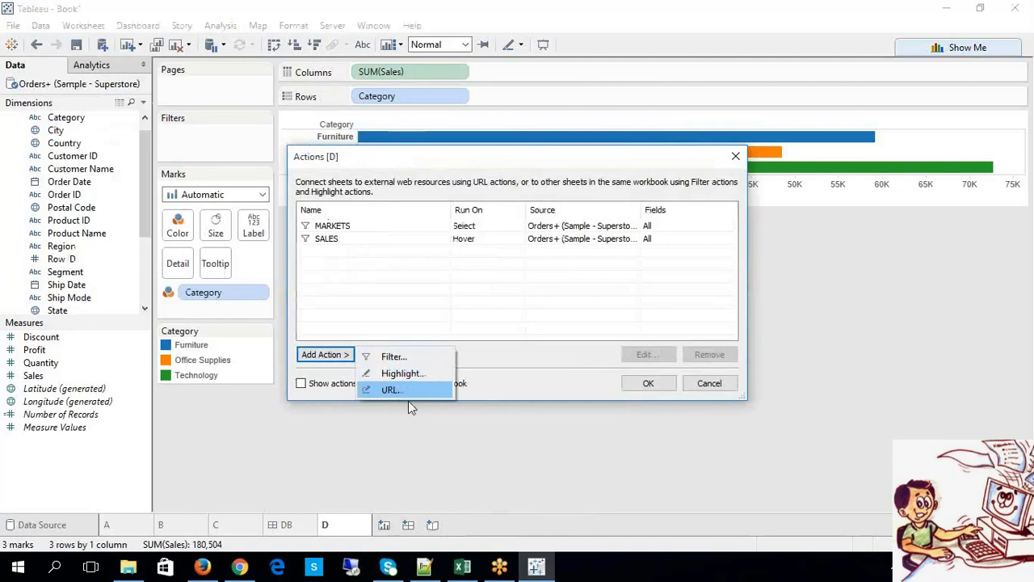
pyautogui.click(462, 567)
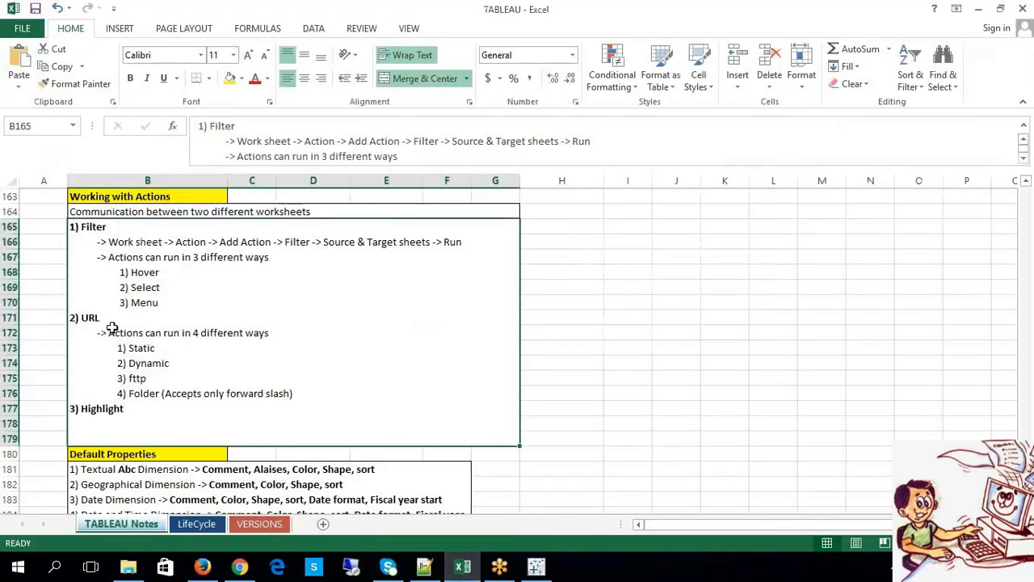
pyautogui.click(473, 568)
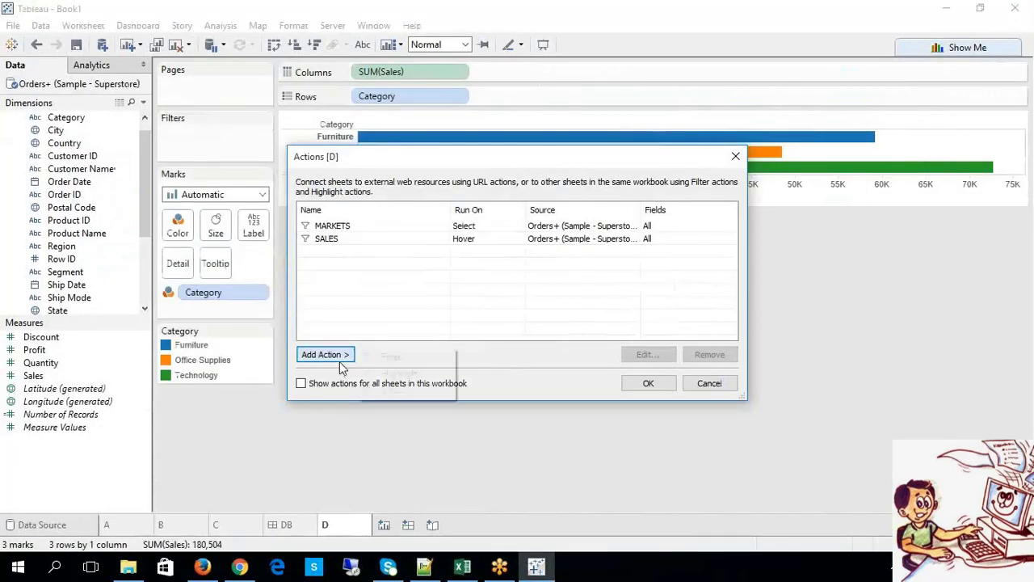
# Step: Add a URL action that uses only sheet D as its source sheet
pyautogui.click(325, 355)
pyautogui.click(391, 390)
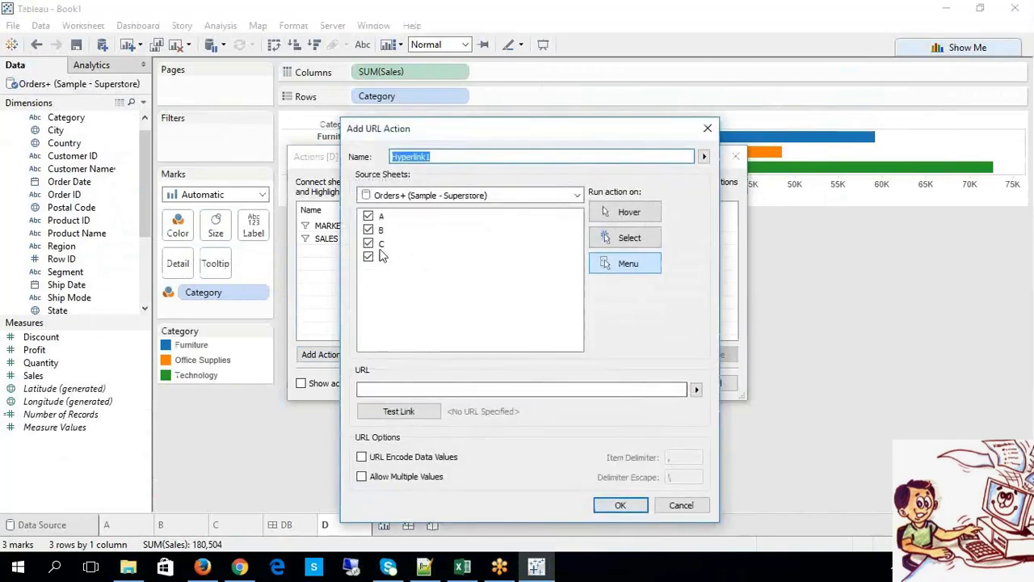
pyautogui.click(369, 217)
pyautogui.click(369, 230)
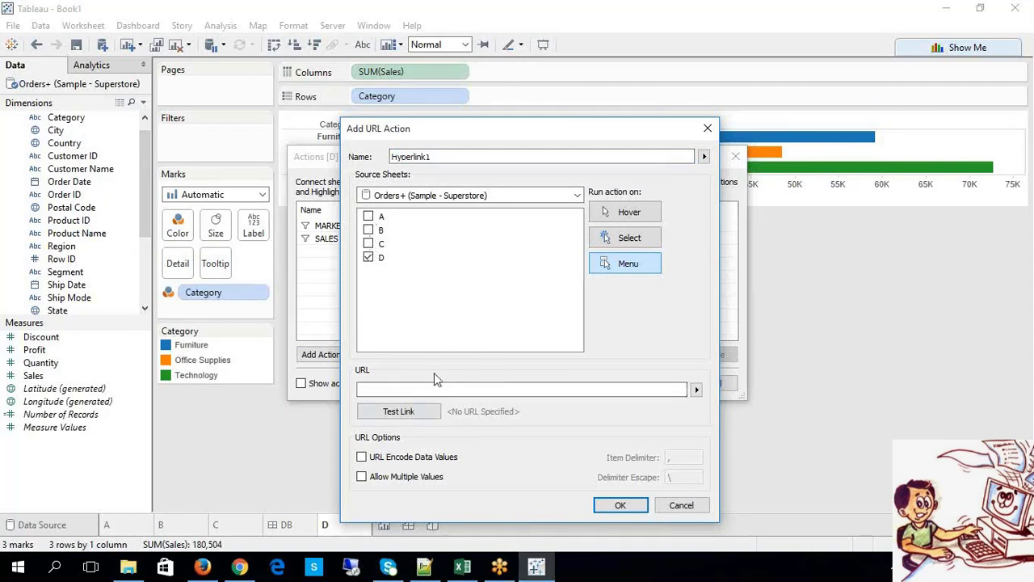
pyautogui.moveTo(473, 156); pyautogui.dragTo(333, 152)
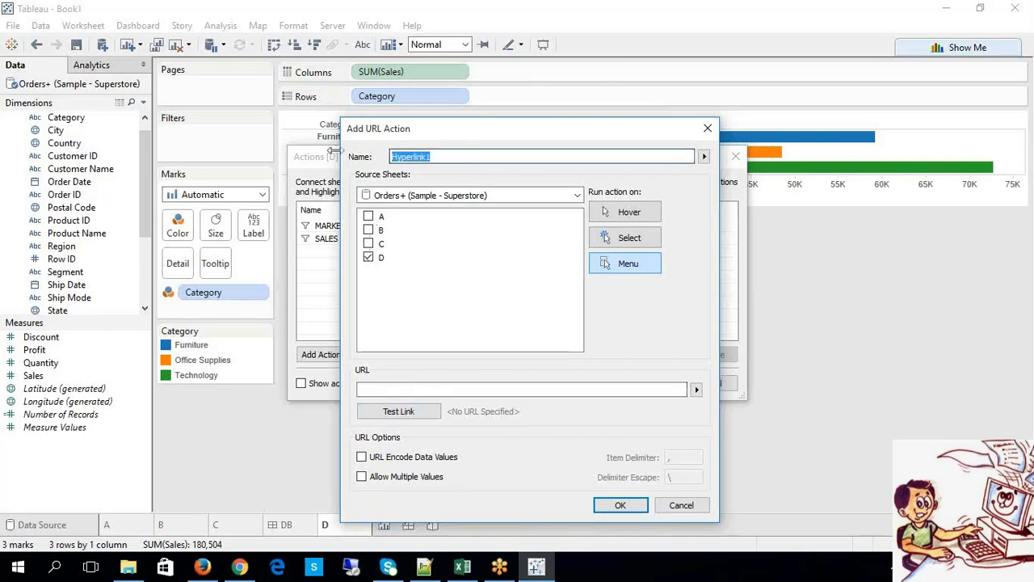
pyautogui.write('FB')
pyautogui.click(416, 392)
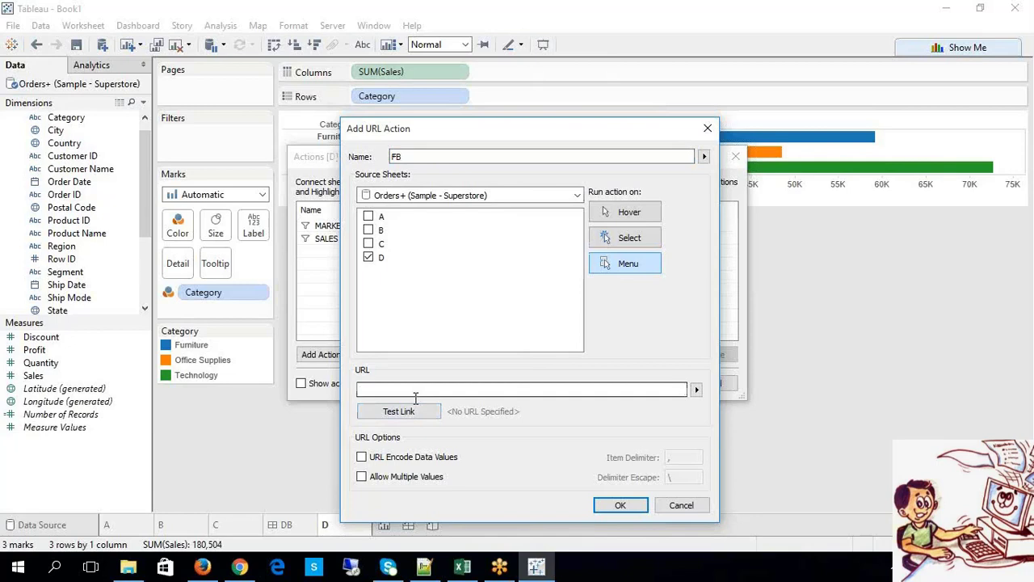
pyautogui.write('https://www.facebook.com/')
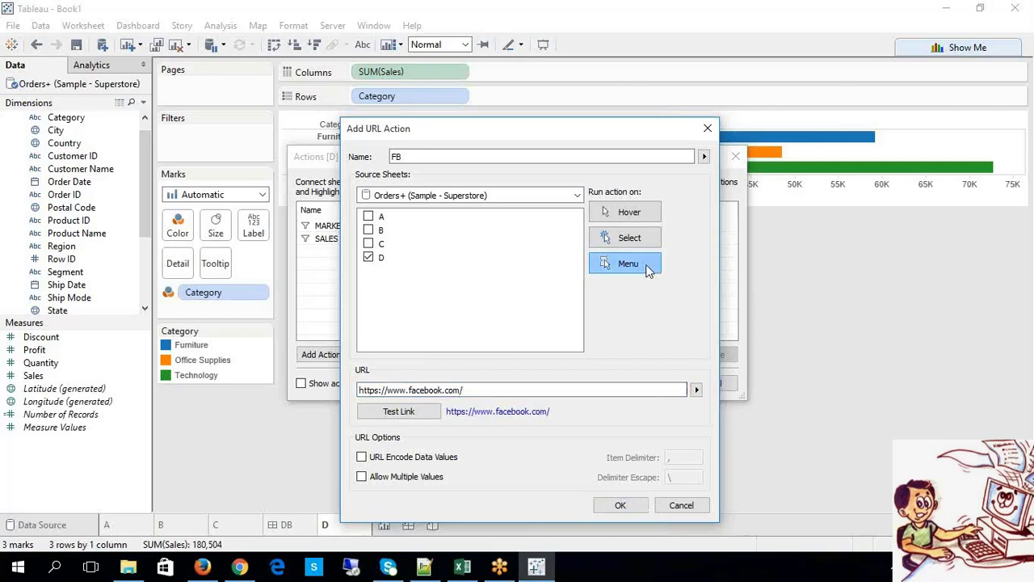
pyautogui.click(617, 508)
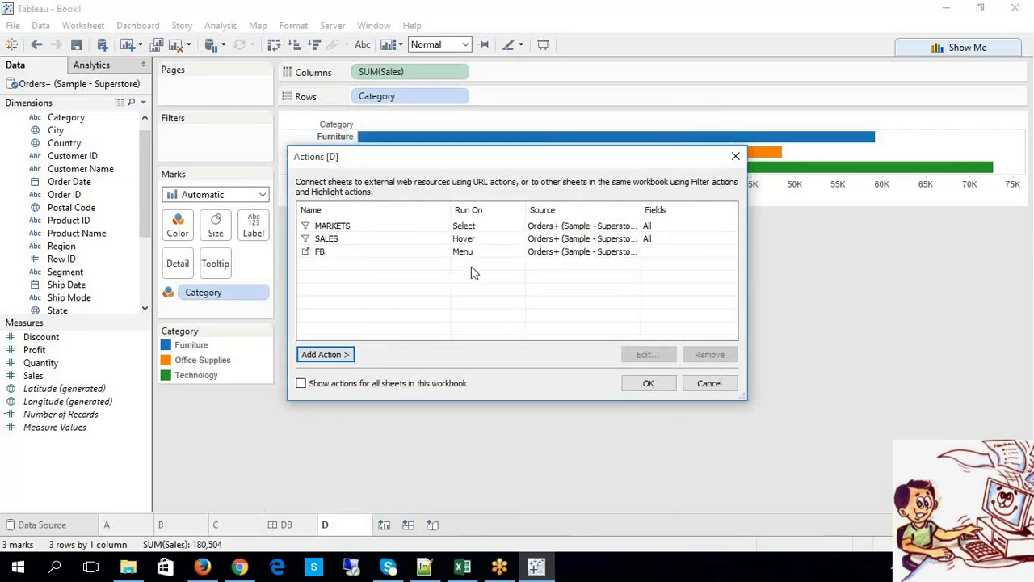
pyautogui.click(648, 384)
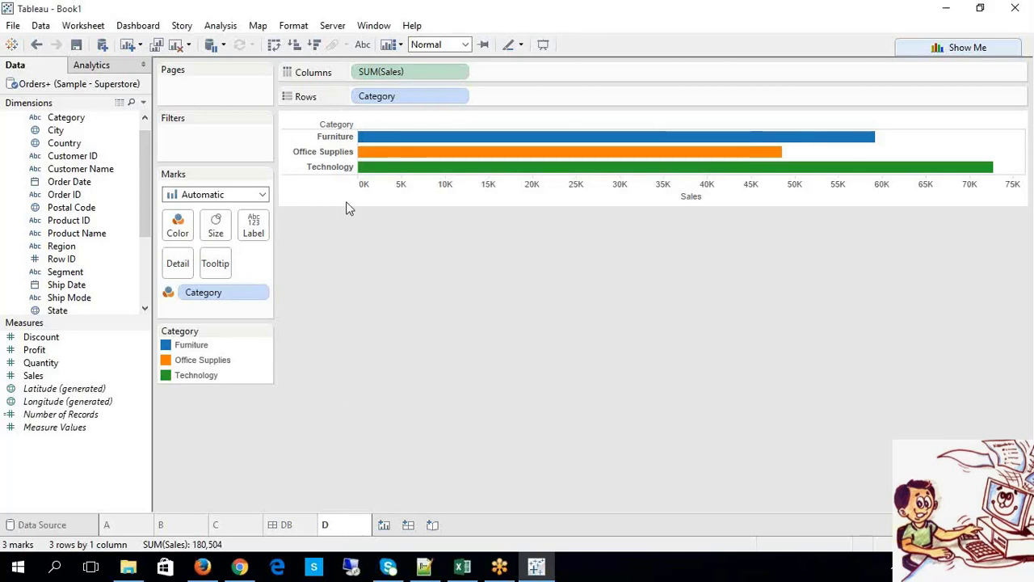
# Step: Check the FB link on each category, follow it from Furniture, and close the browser page
pyautogui.click(345, 169)
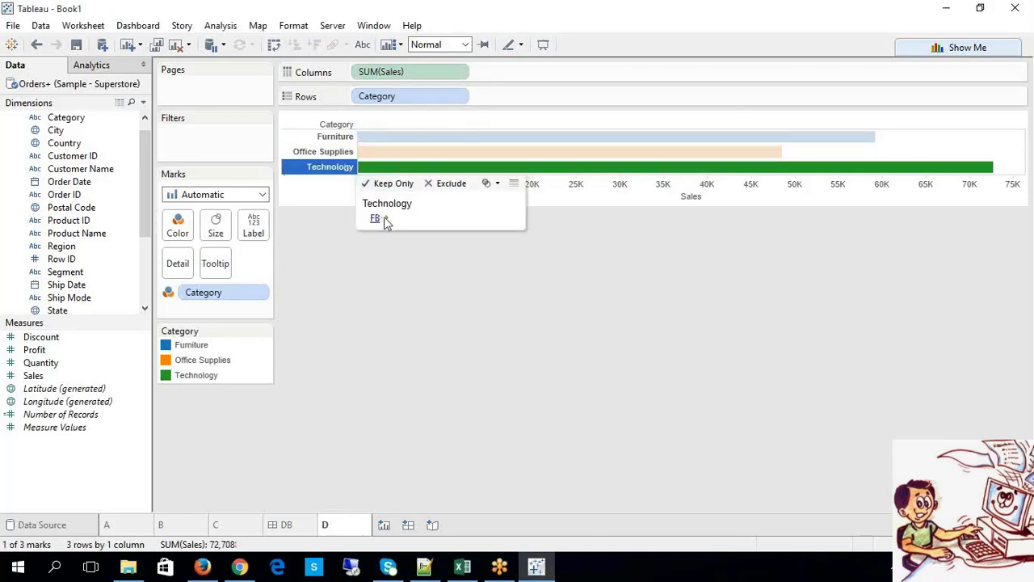
pyautogui.click(406, 315)
pyautogui.click(336, 154)
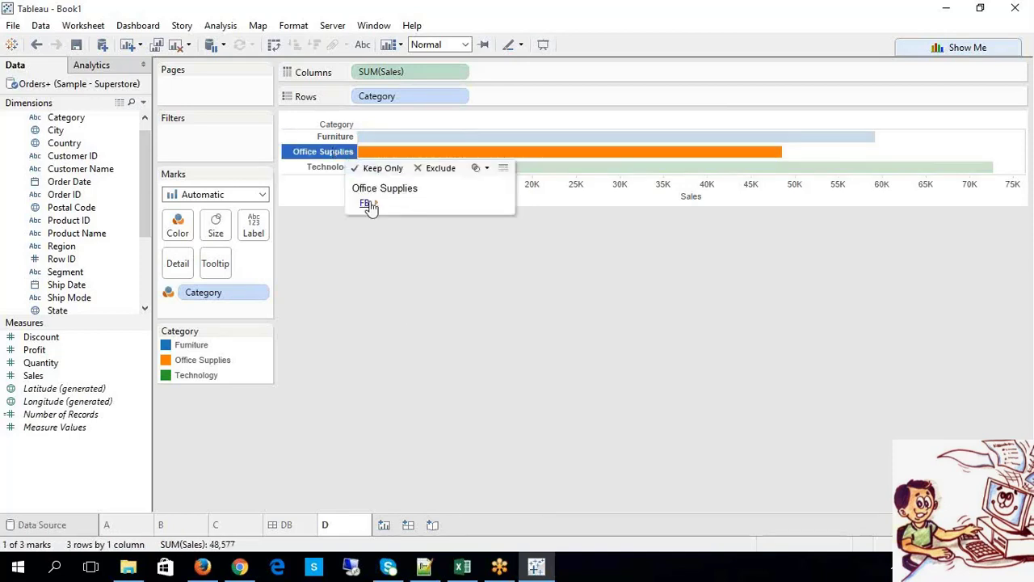
pyautogui.click(339, 136)
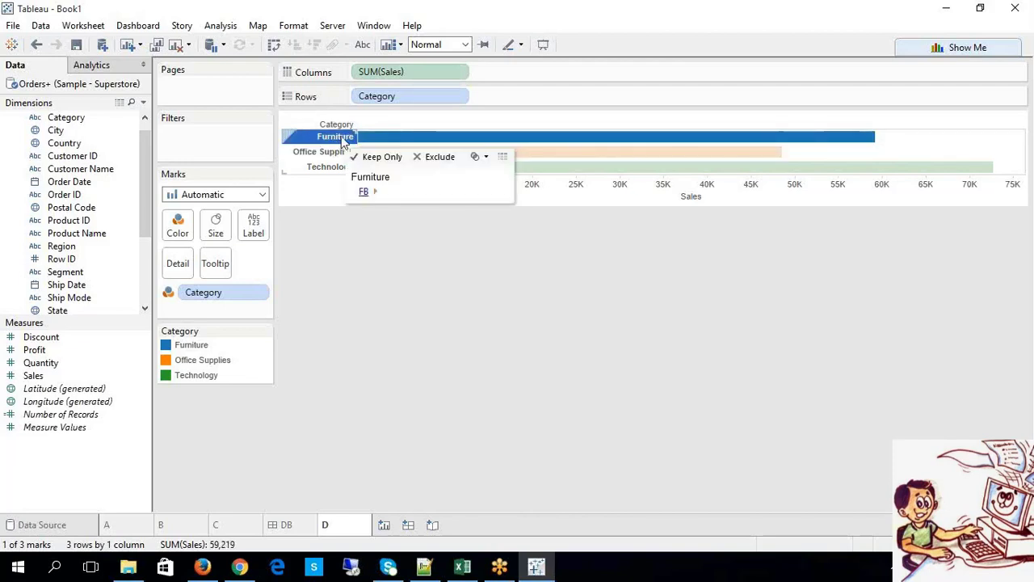
pyautogui.click(364, 194)
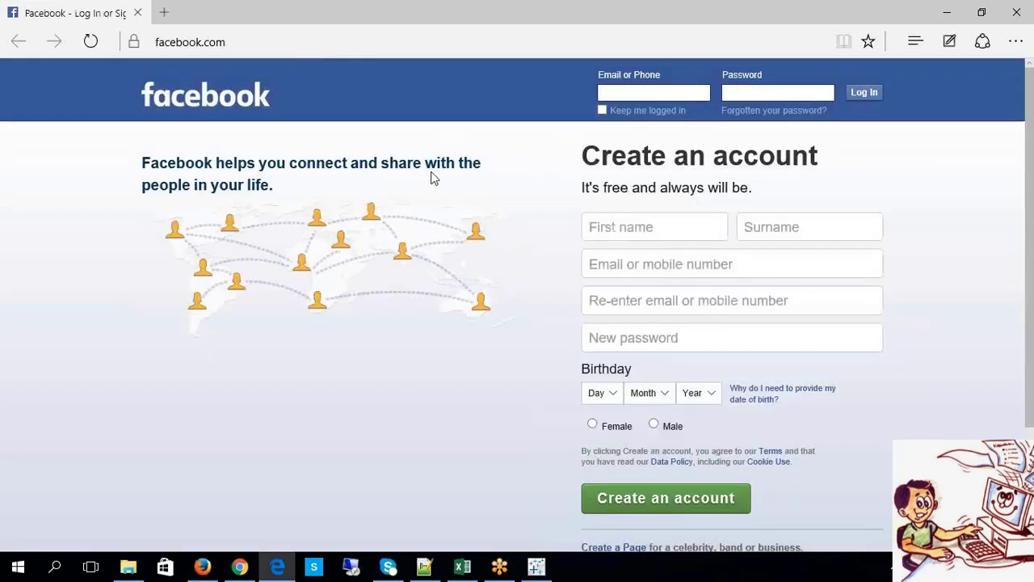
pyautogui.click(1018, 17)
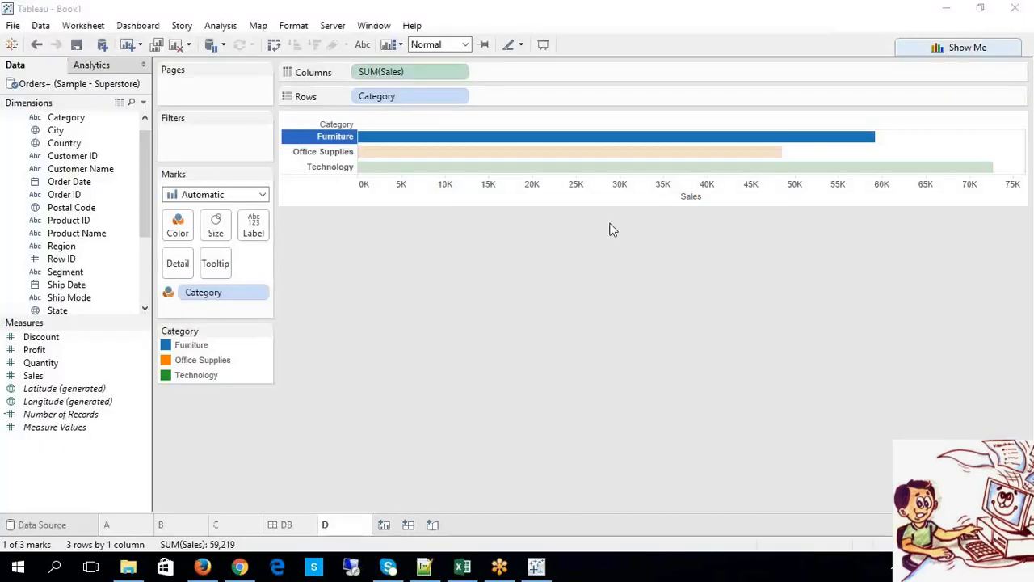
# Step: Follow the FB link from the Office Supplies category, check the page address, and close the browser
pyautogui.press('Down')
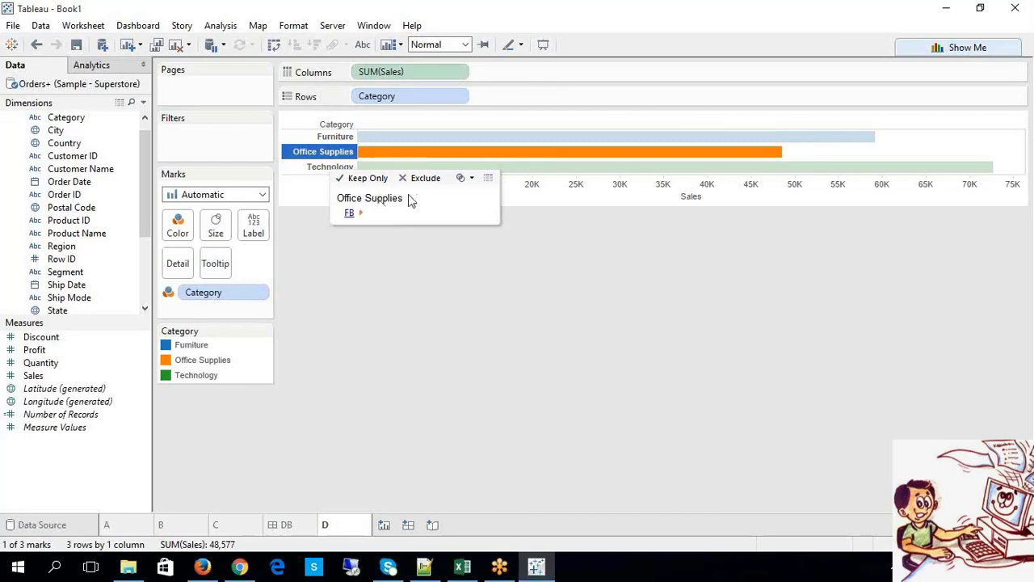
pyautogui.click(349, 214)
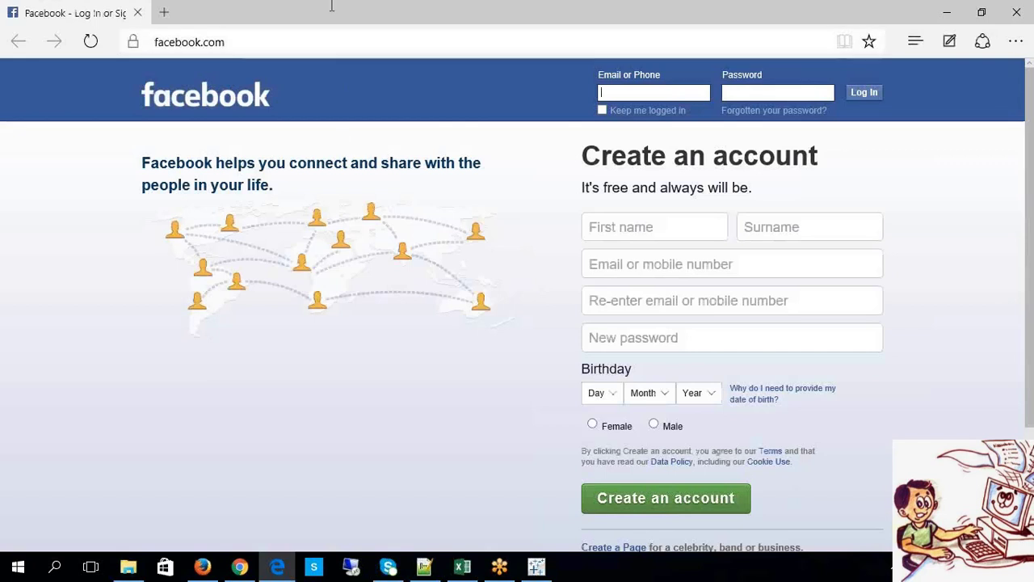
pyautogui.hotkey('ctrl', 'l')
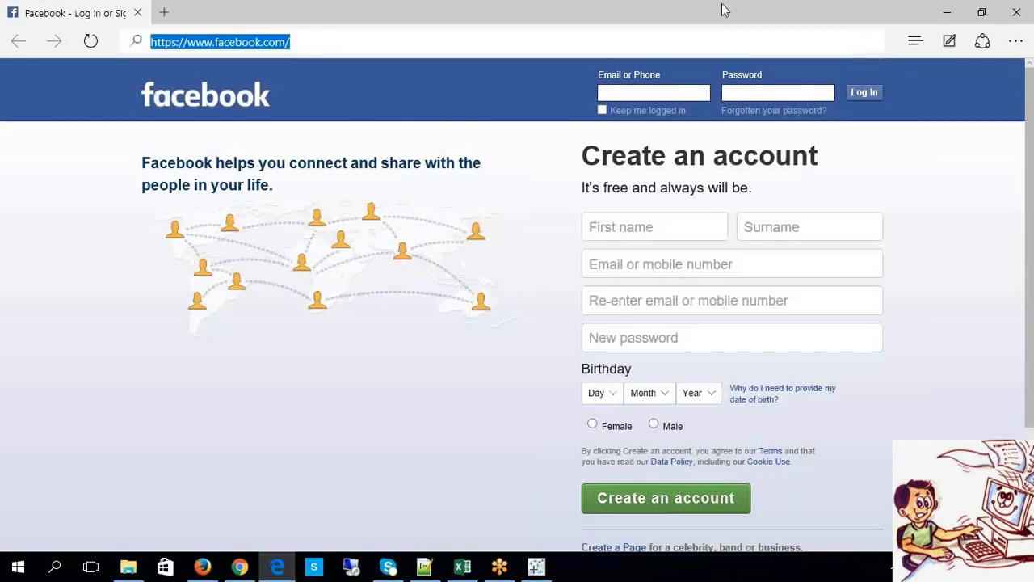
pyautogui.click(1016, 12)
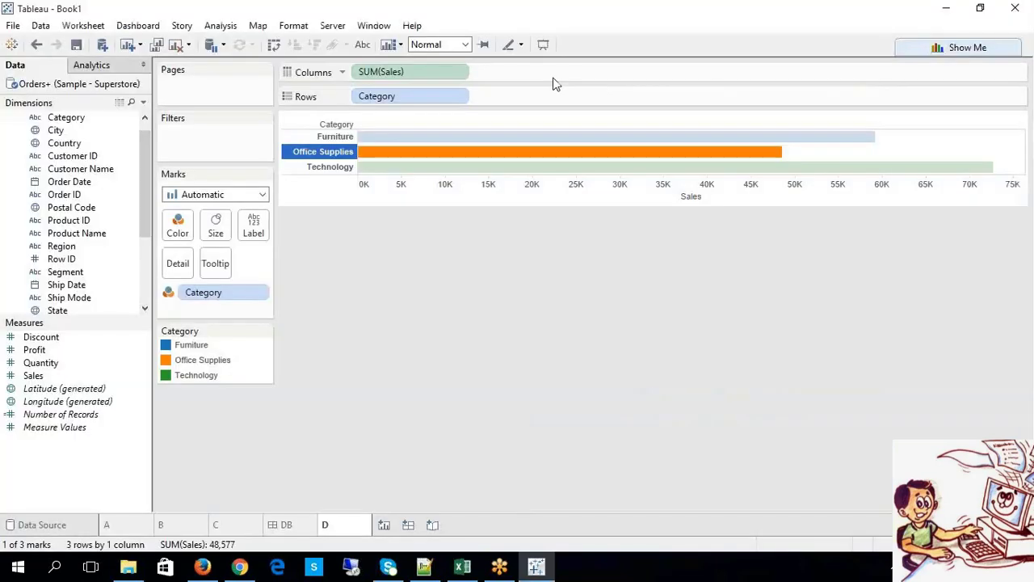
# Step: Check the FB link offered on the Technology and Office Supplies categories
pyautogui.click(349, 171)
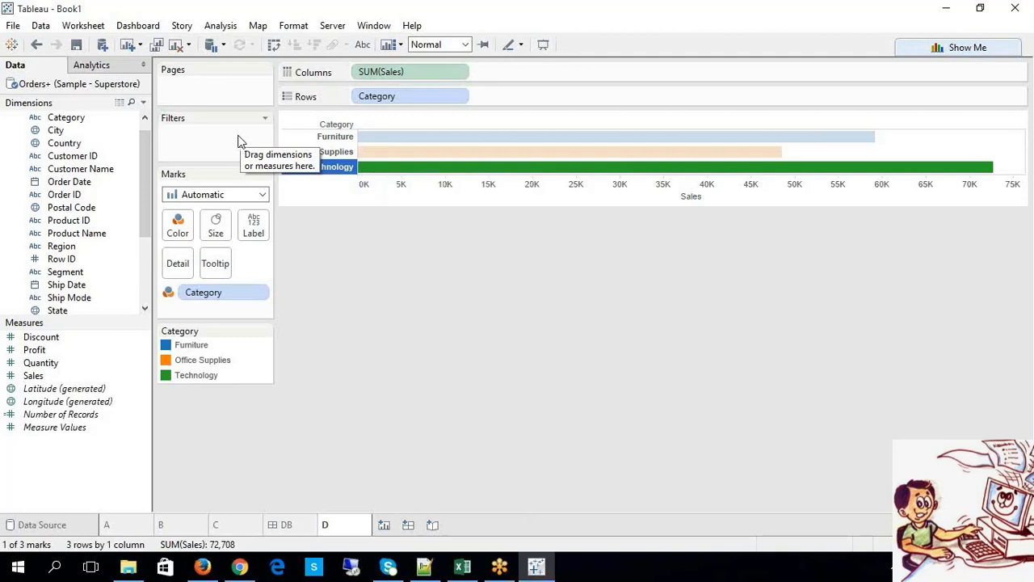
pyautogui.click(346, 156)
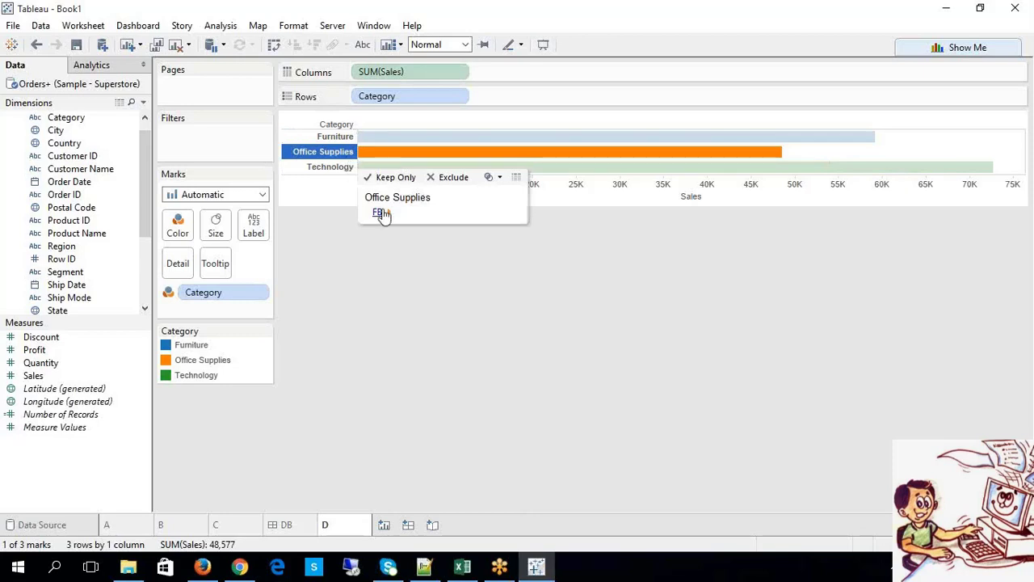
# Step: Add another URL action to the worksheet, with only sheet D kept as its source sheet
pyautogui.click(91, 26)
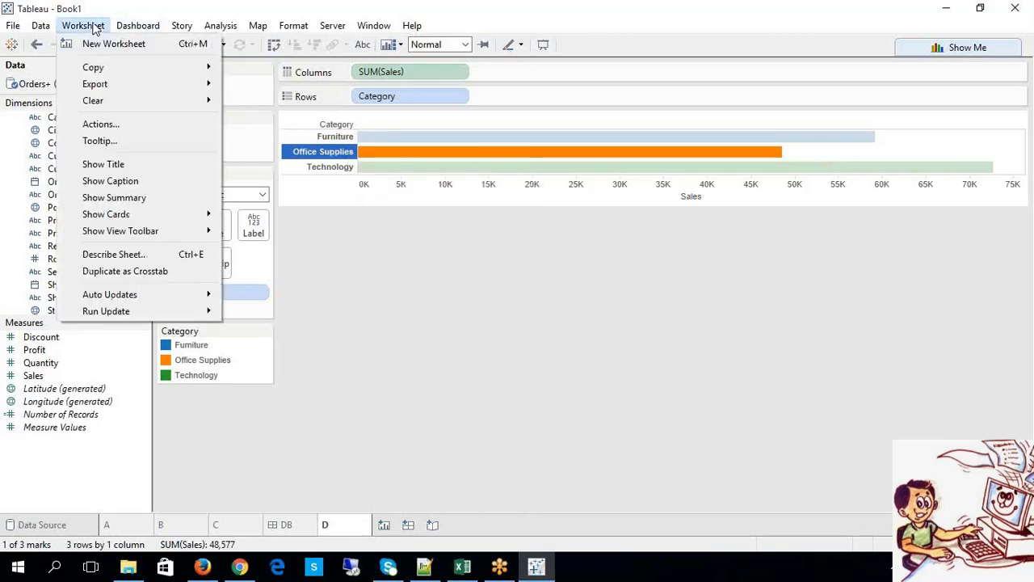
pyautogui.click(125, 125)
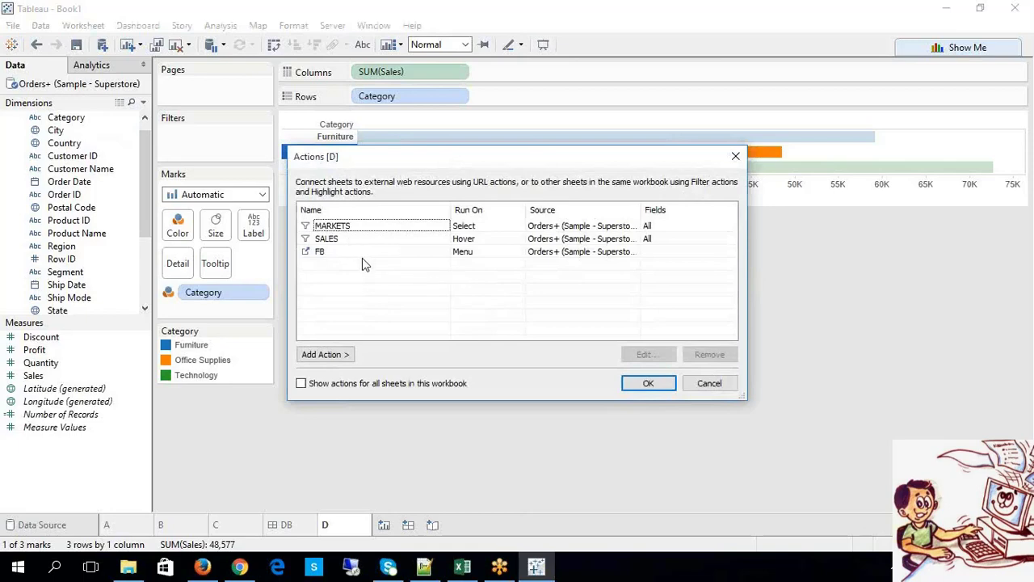
pyautogui.click(343, 358)
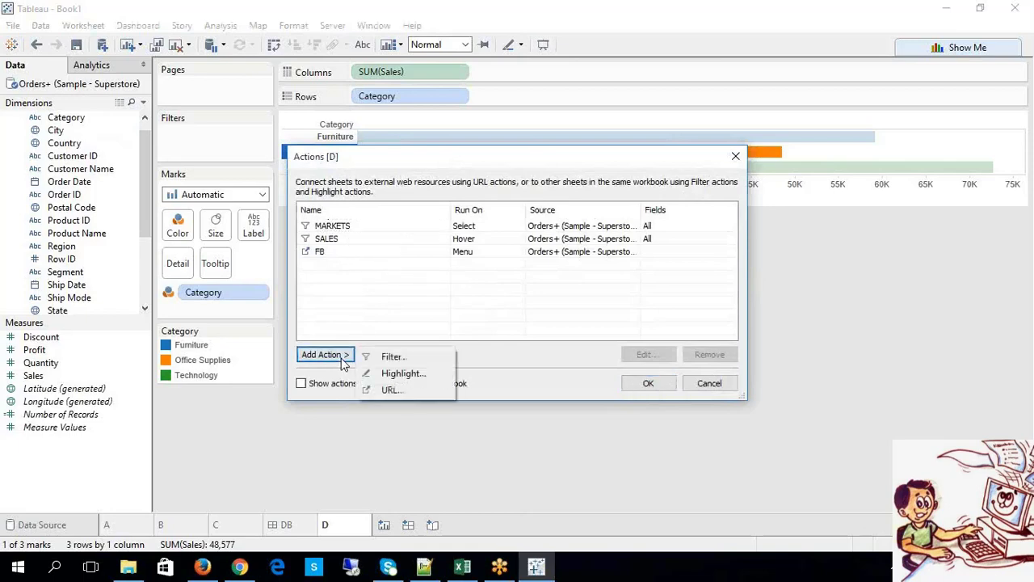
pyautogui.click(393, 391)
pyautogui.click(369, 216)
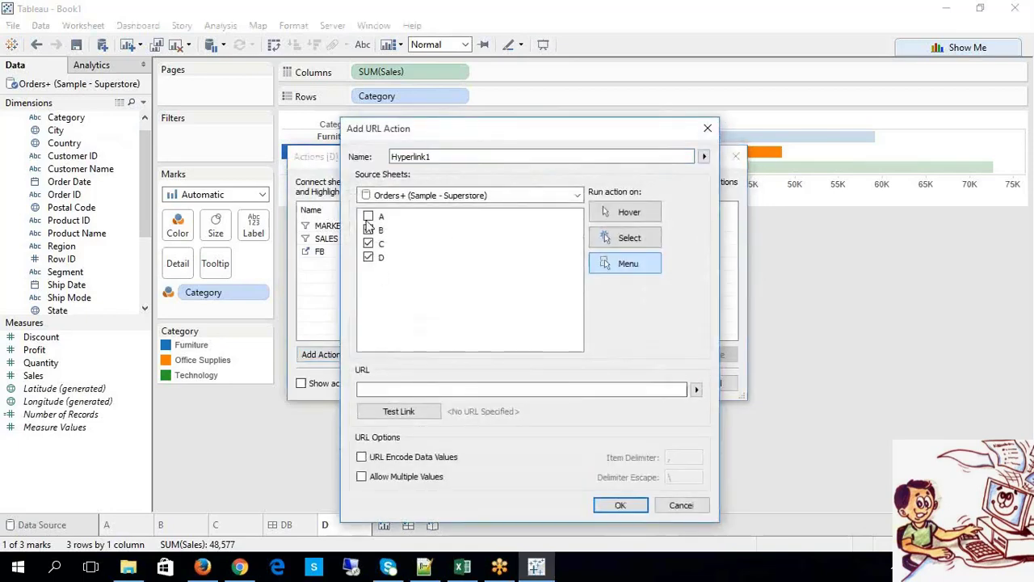
pyautogui.click(368, 230)
pyautogui.click(368, 243)
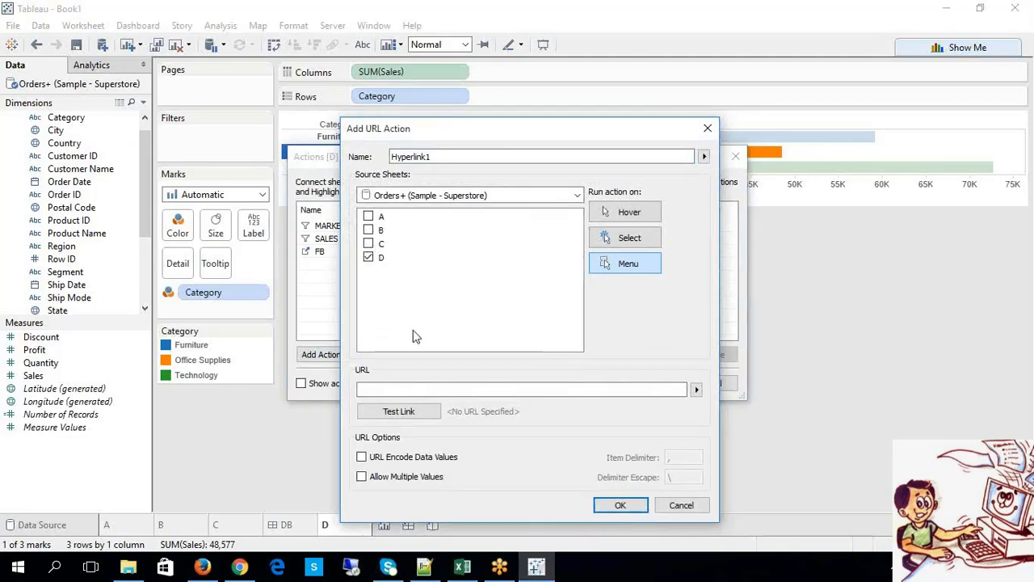
pyautogui.click(390, 391)
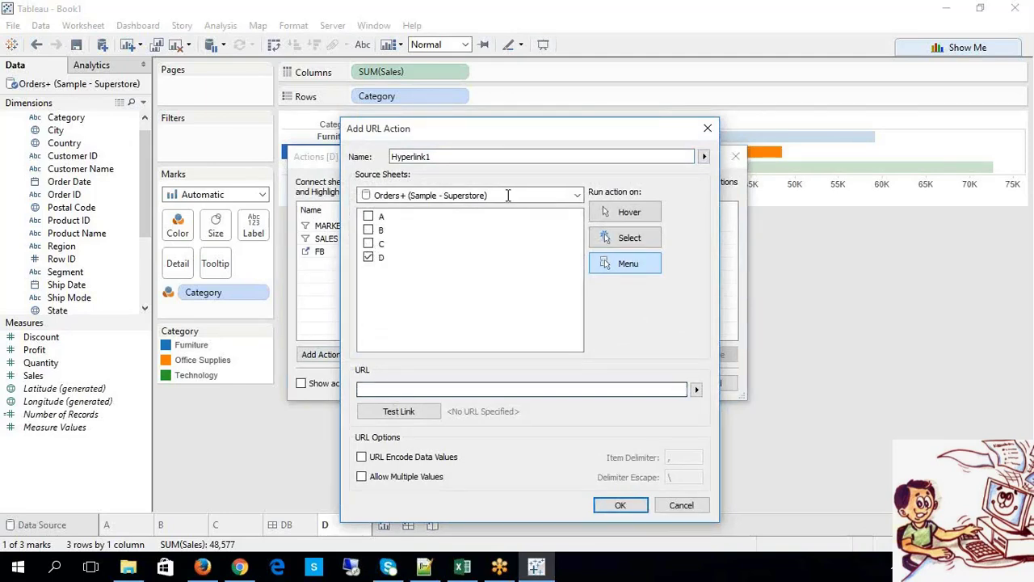
pyautogui.moveTo(488, 156); pyautogui.dragTo(349, 155)
pyautogui.write('GANE')
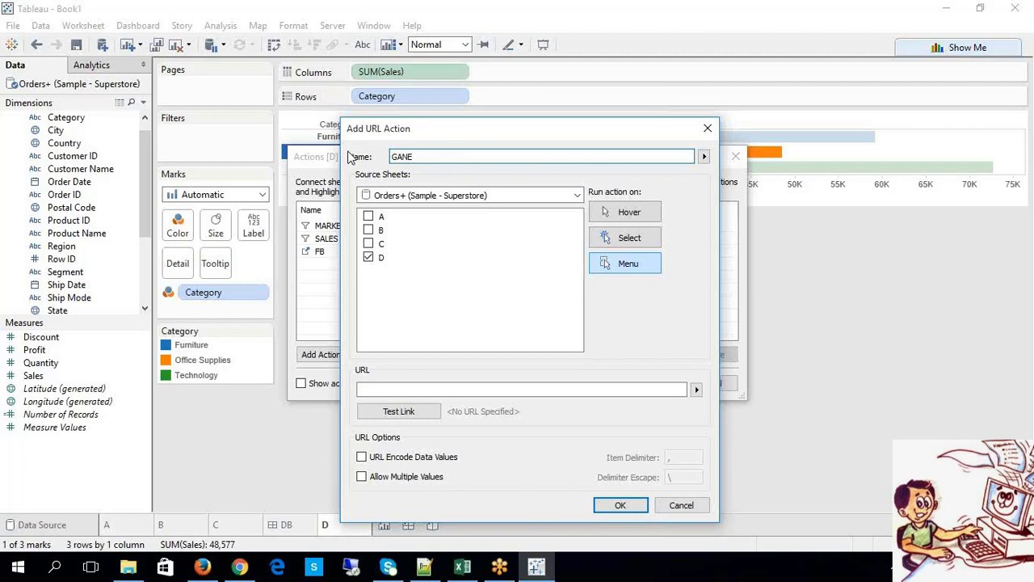
pyautogui.click(395, 389)
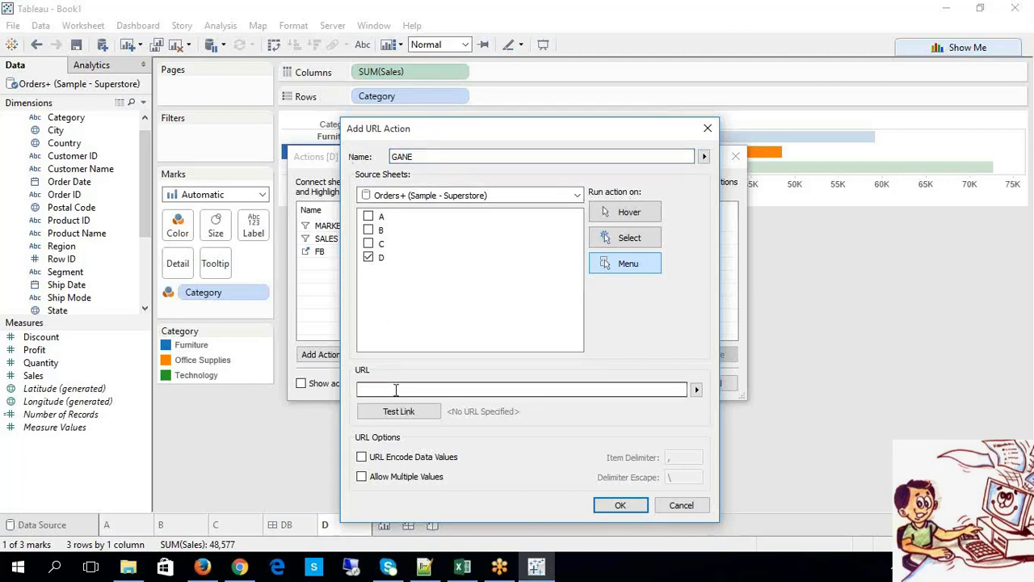
pyautogui.write('www')
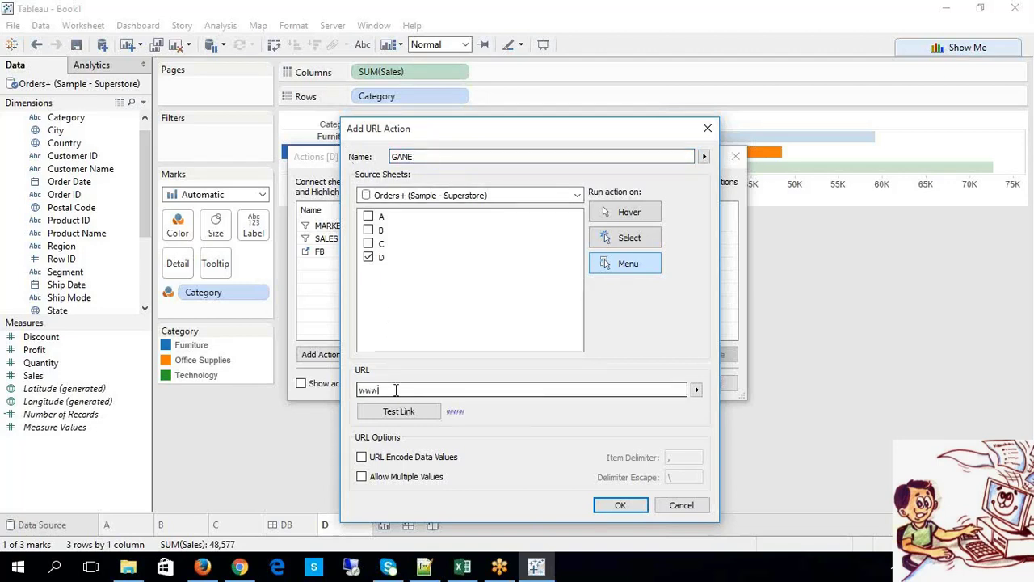
pyautogui.write('.google.com')
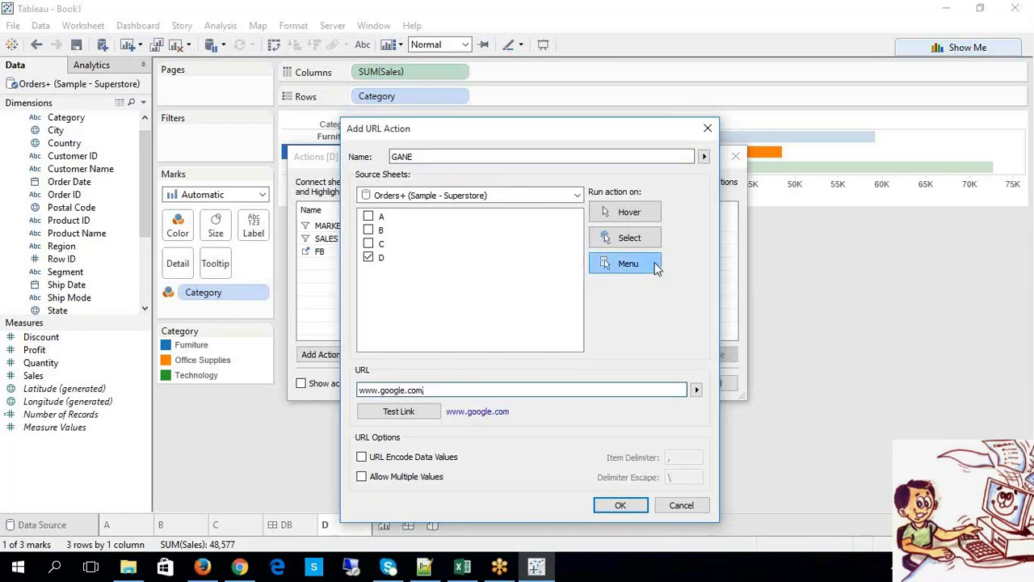
pyautogui.click(657, 268)
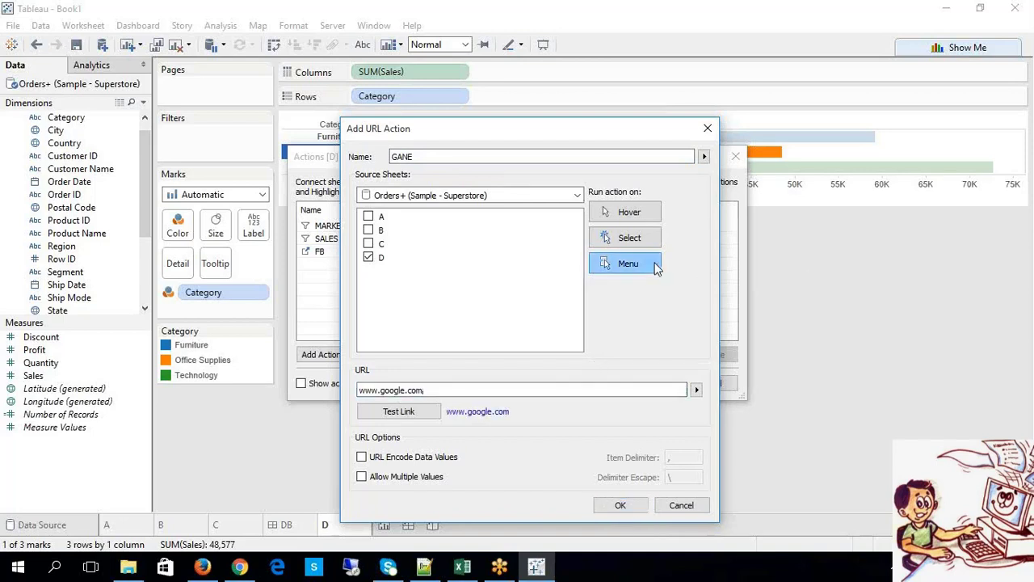
pyautogui.click(622, 507)
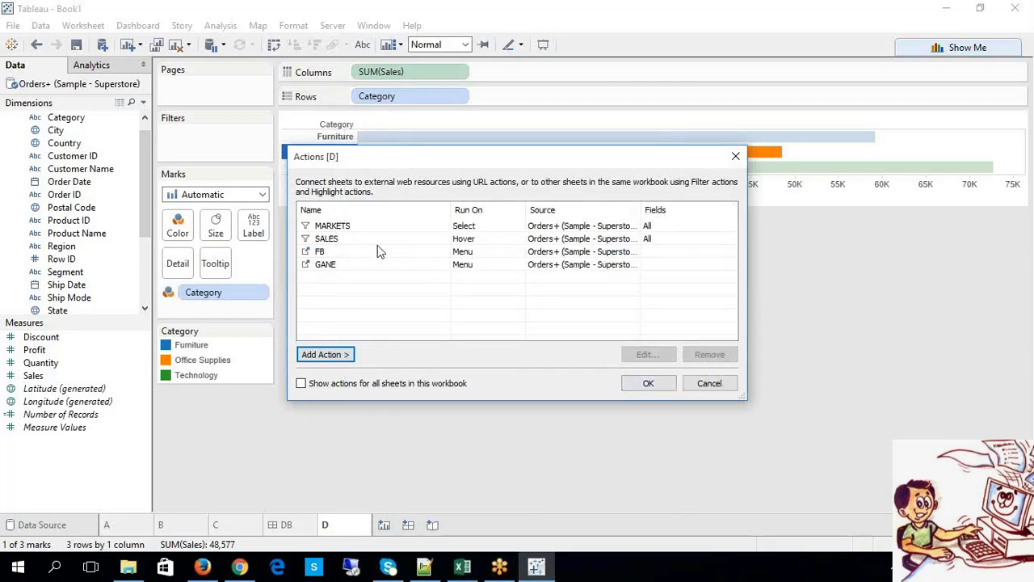
# Step: Rename the GANE URL action as GOOGLE and save the worksheet actions
pyautogui.click(371, 267)
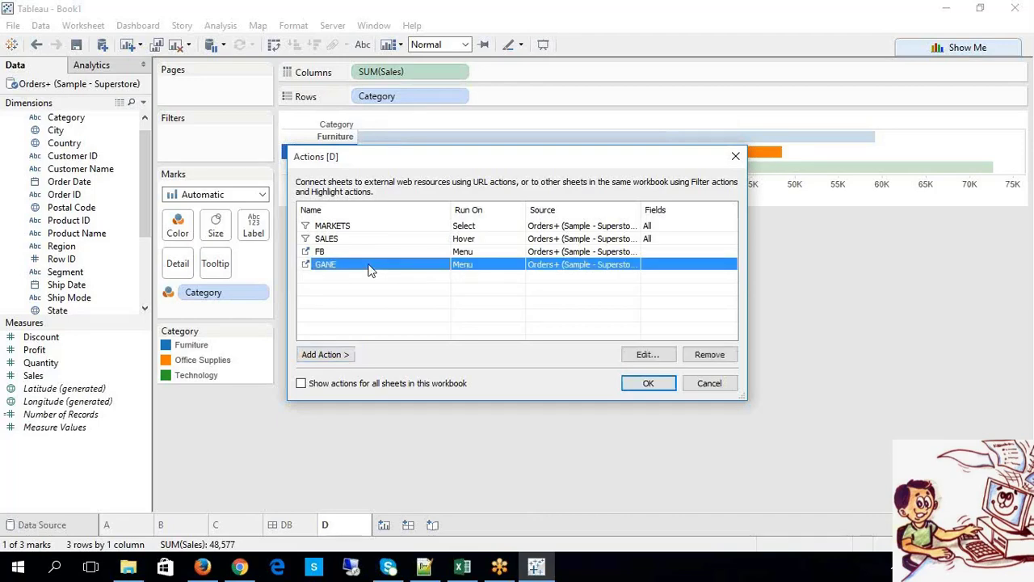
pyautogui.click(659, 361)
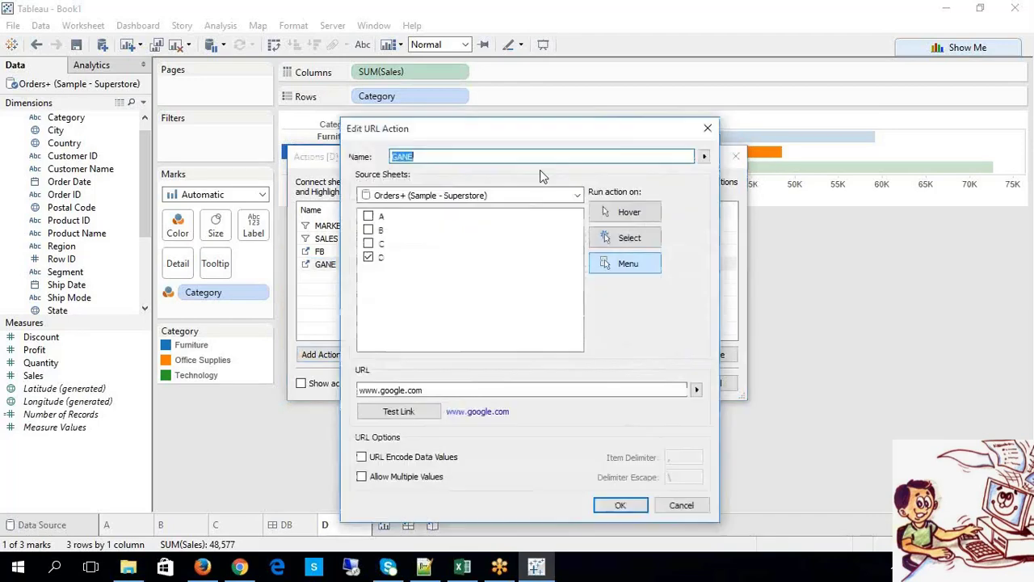
pyautogui.click(483, 162)
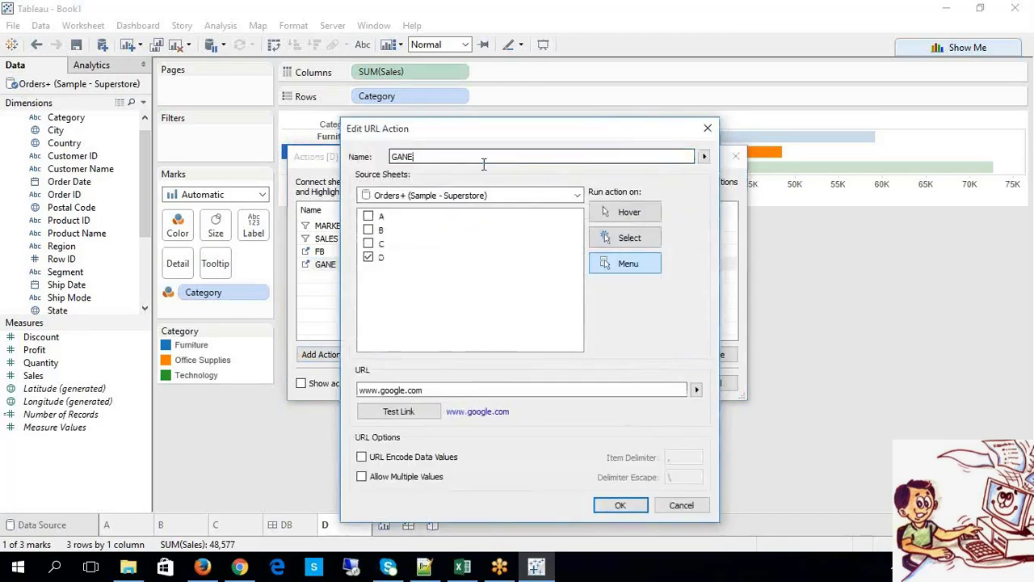
pyautogui.press('BackSpace')
pyautogui.press('BackSpace')
pyautogui.press('BackSpace')
pyautogui.press('BackSpace')
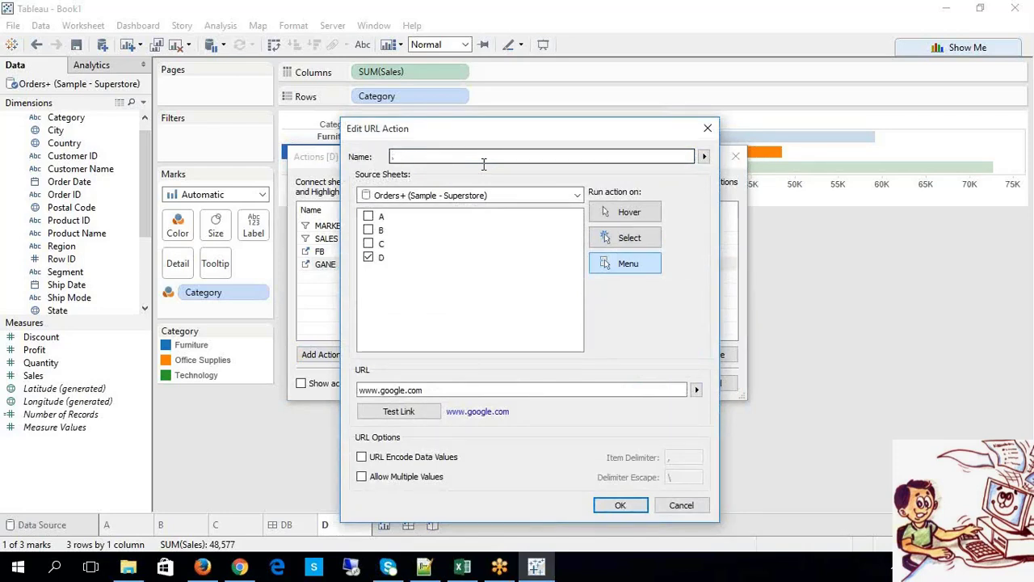
pyautogui.write('GOOGLR')
pyautogui.press('BackSpace')
pyautogui.write('E')
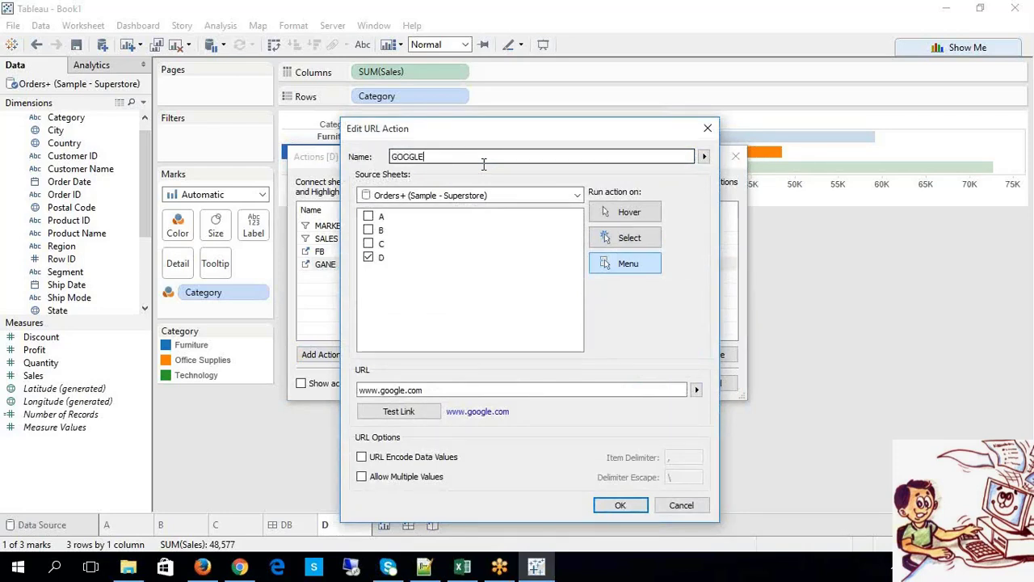
pyautogui.click(611, 503)
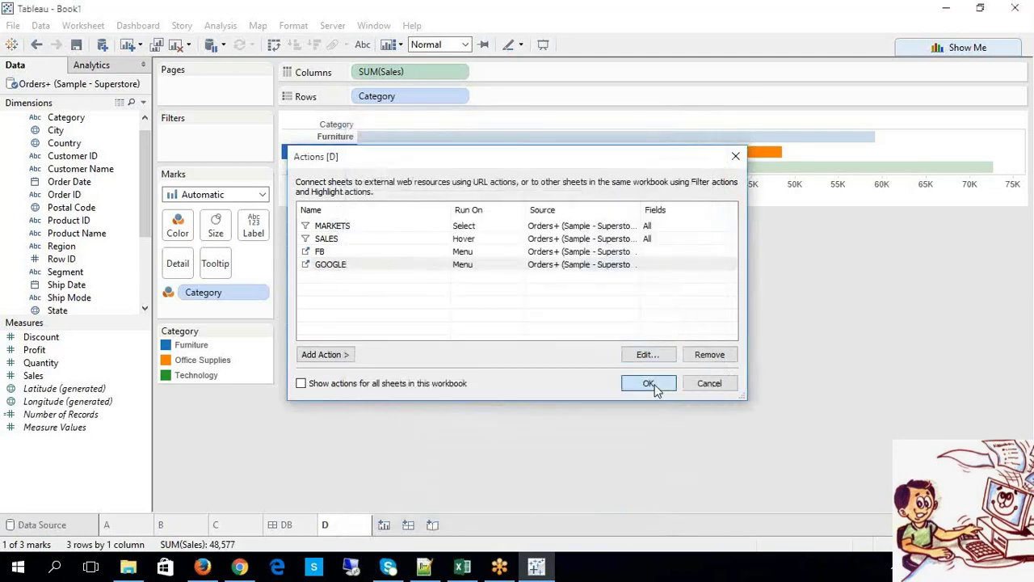
pyautogui.click(651, 385)
pyautogui.click(452, 324)
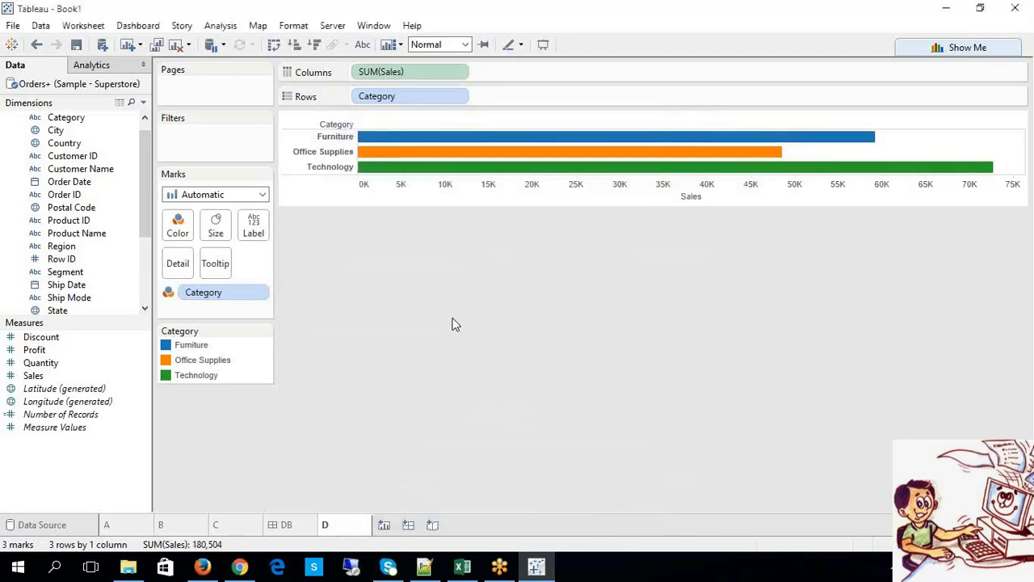
# Step: Follow the GOOGLE link from the Technology category, dismiss the Chrome offer, and close the browser
pyautogui.click(344, 172)
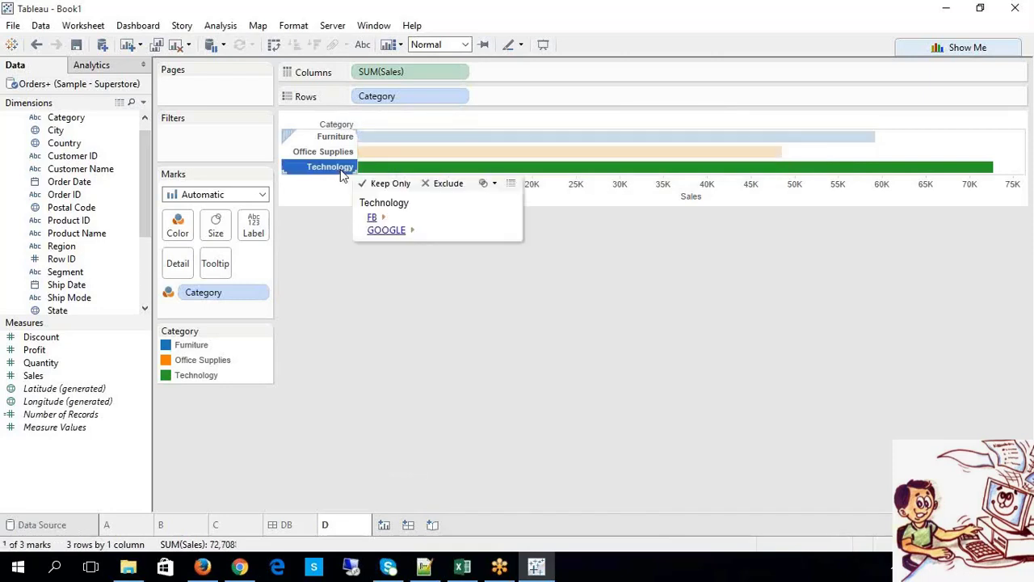
pyautogui.click(397, 231)
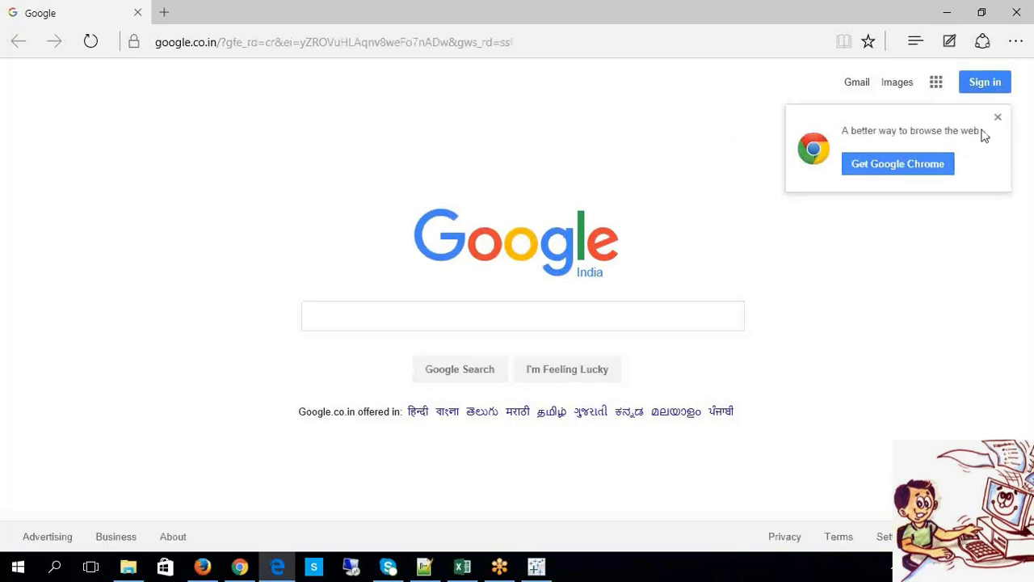
pyautogui.click(998, 120)
pyautogui.click(1015, 11)
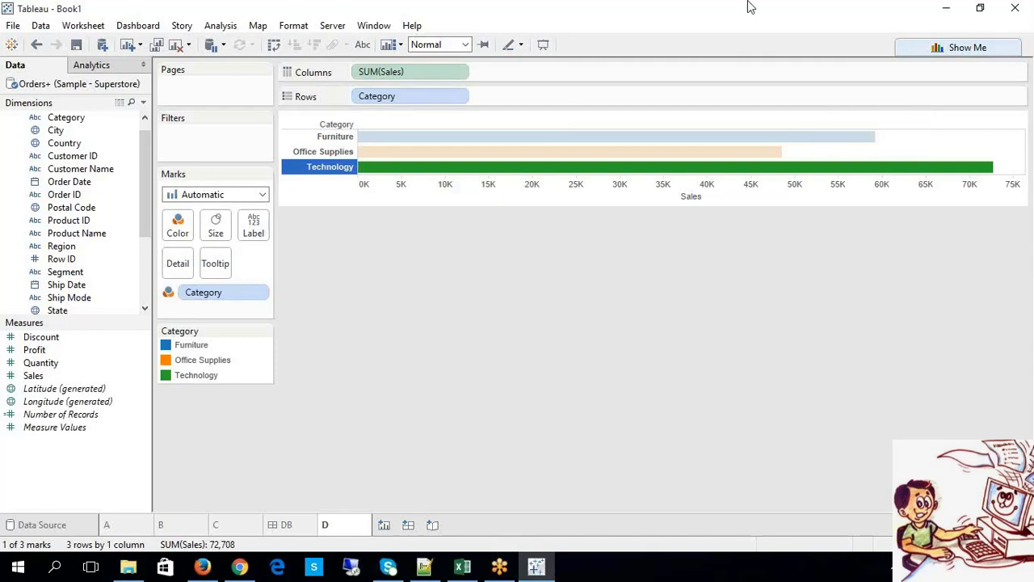
# Step: Follow the FB link from the Office Supplies category and close the browser page
pyautogui.click(329, 153)
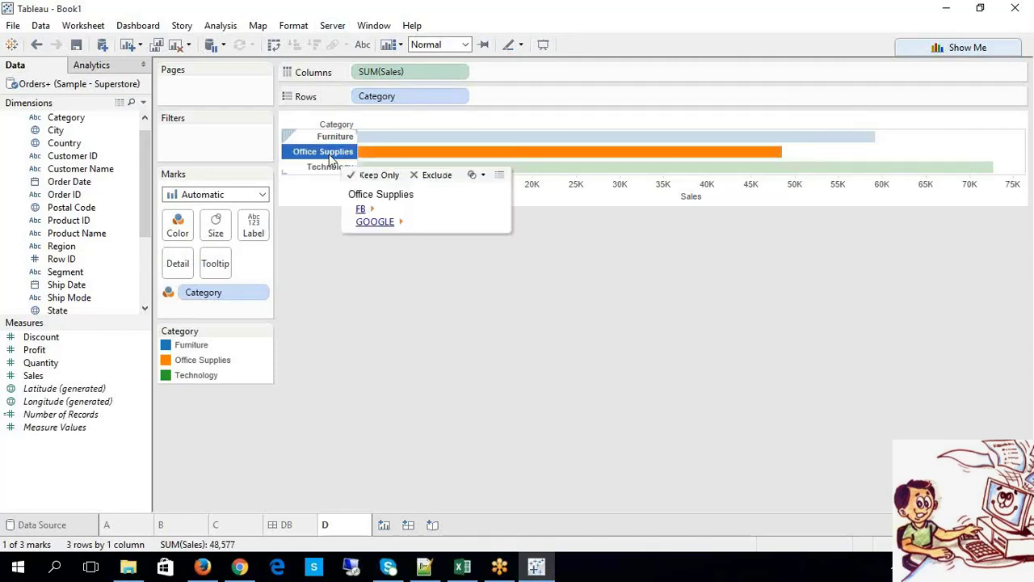
pyautogui.click(365, 221)
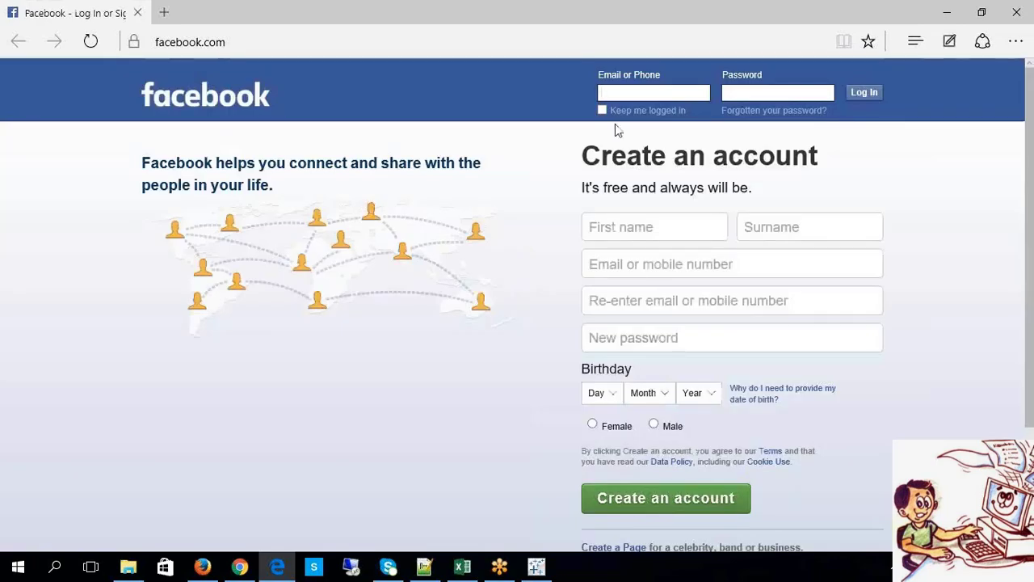
pyautogui.click(1016, 12)
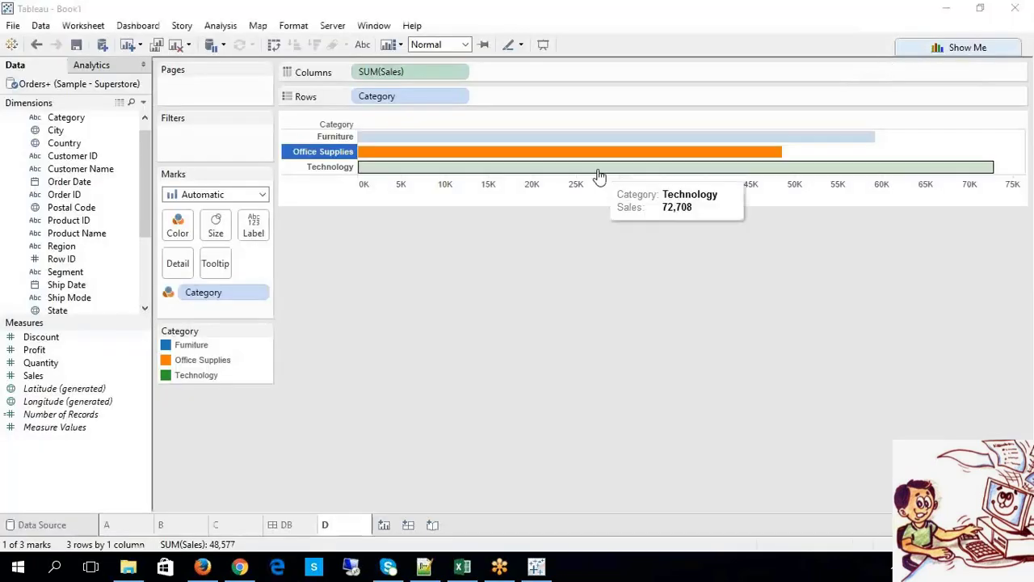
# Step: Follow the GOOGLE link from the Furniture category, and check the links offered on Technology
pyautogui.click(329, 141)
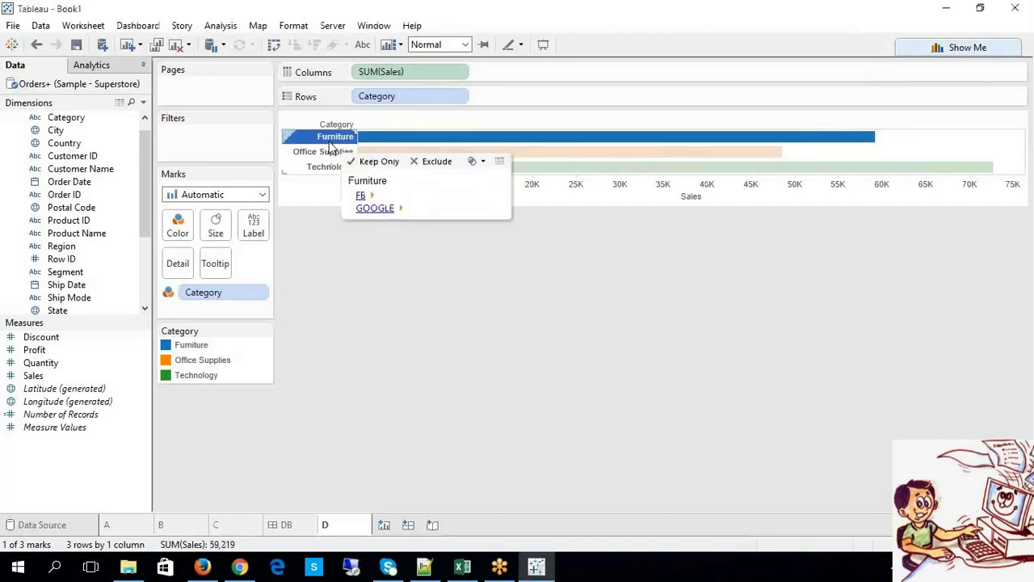
pyautogui.click(380, 209)
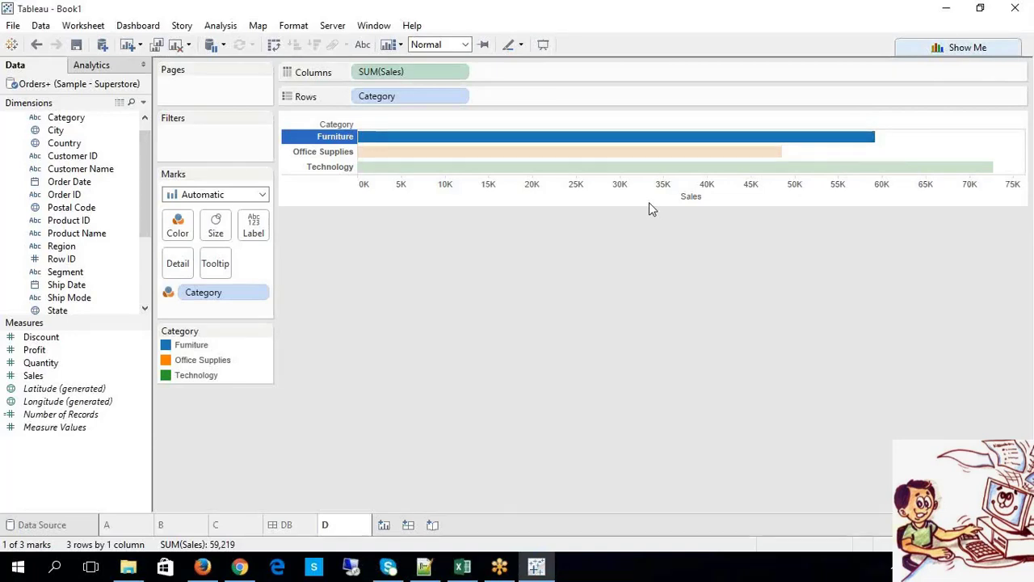
pyautogui.click(315, 169)
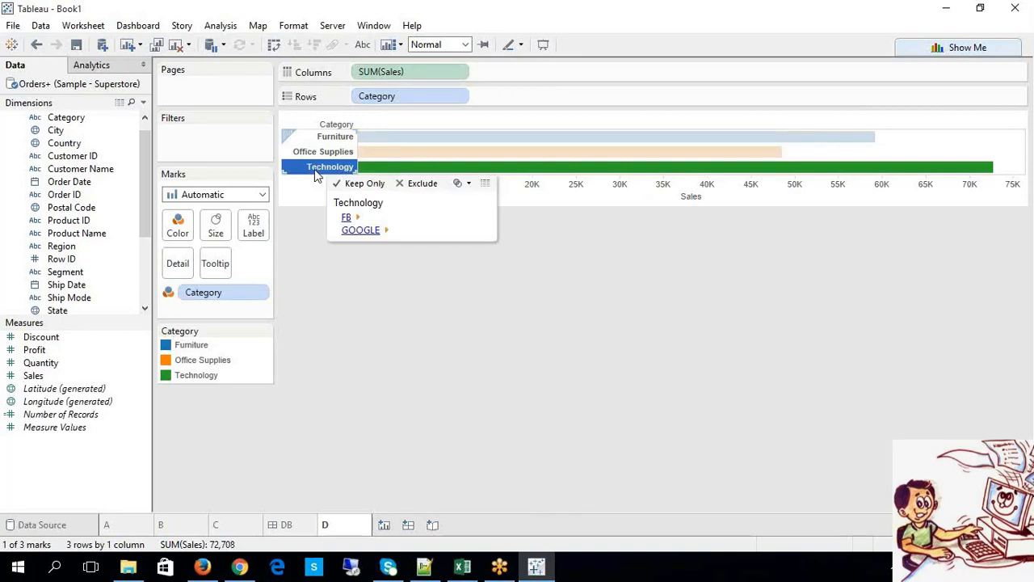
pyautogui.click(367, 342)
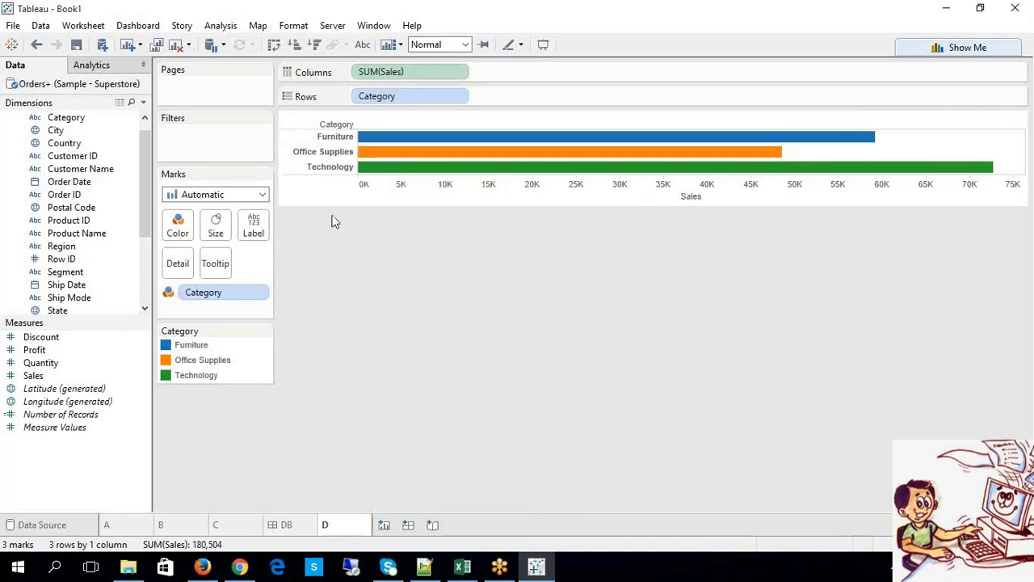
# Step: Follow the GOOGLE link from the Office Supplies category and close the browser page
pyautogui.click(322, 154)
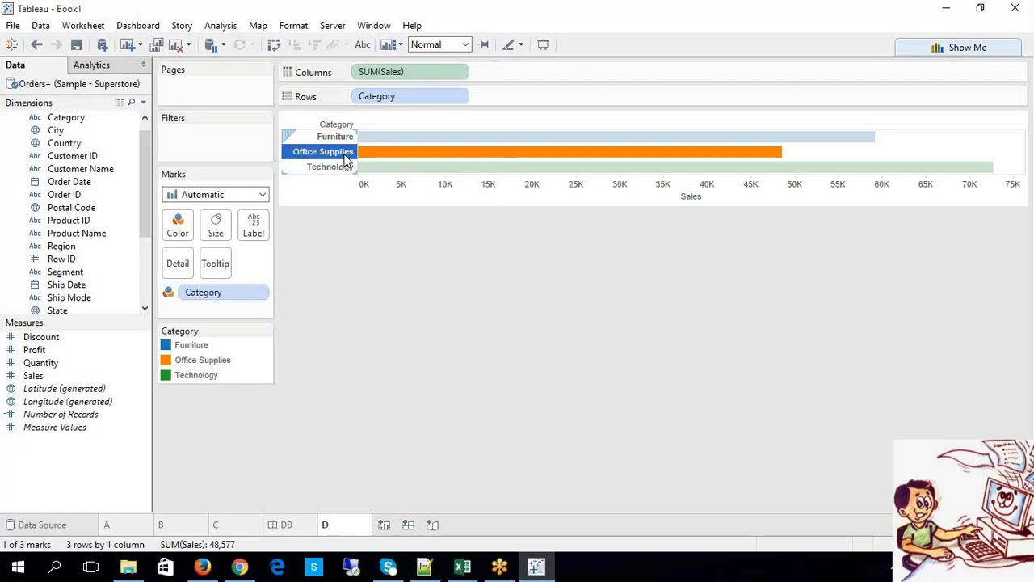
pyautogui.click(345, 159)
pyautogui.click(343, 155)
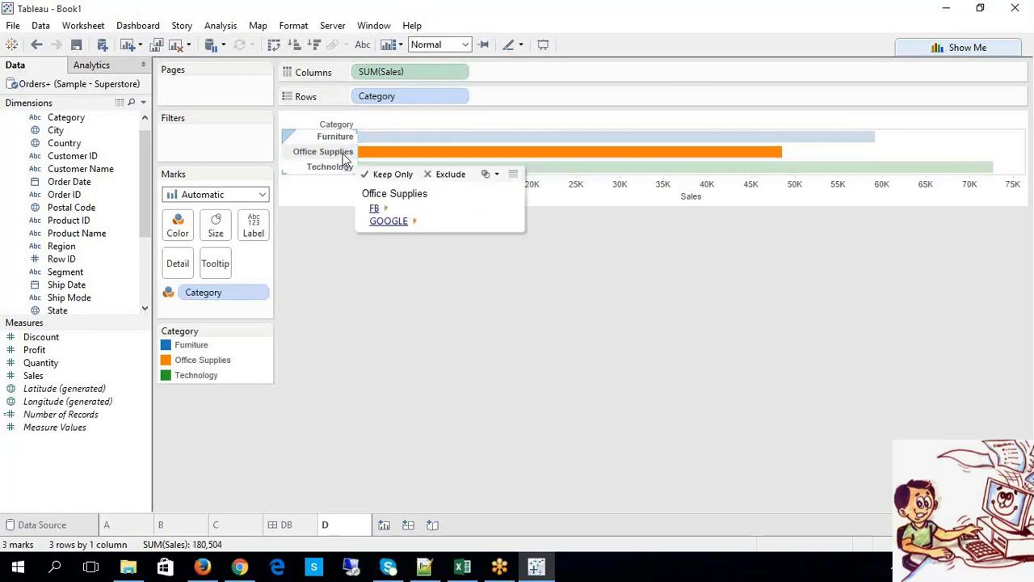
pyautogui.click(383, 223)
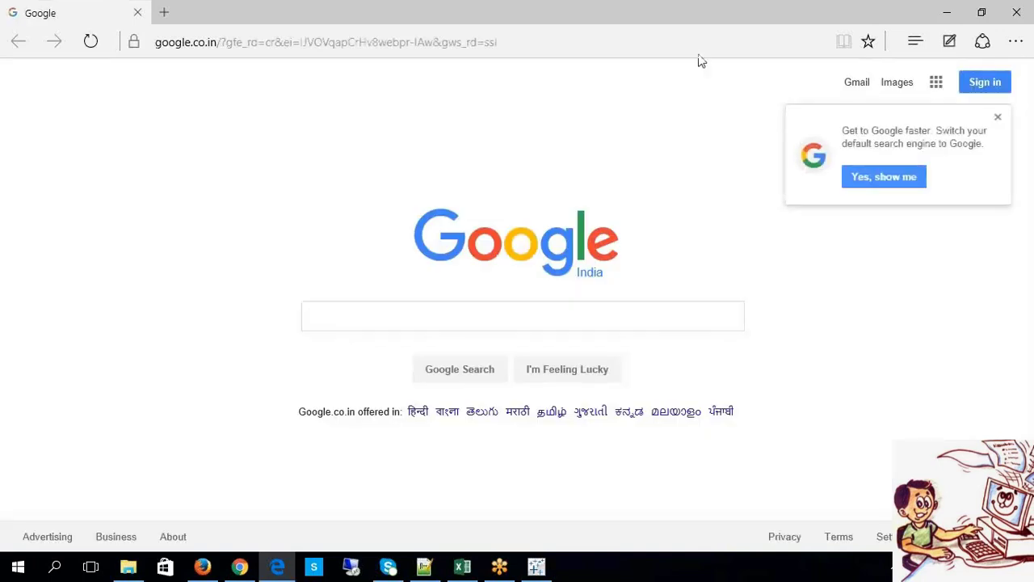
pyautogui.click(1016, 12)
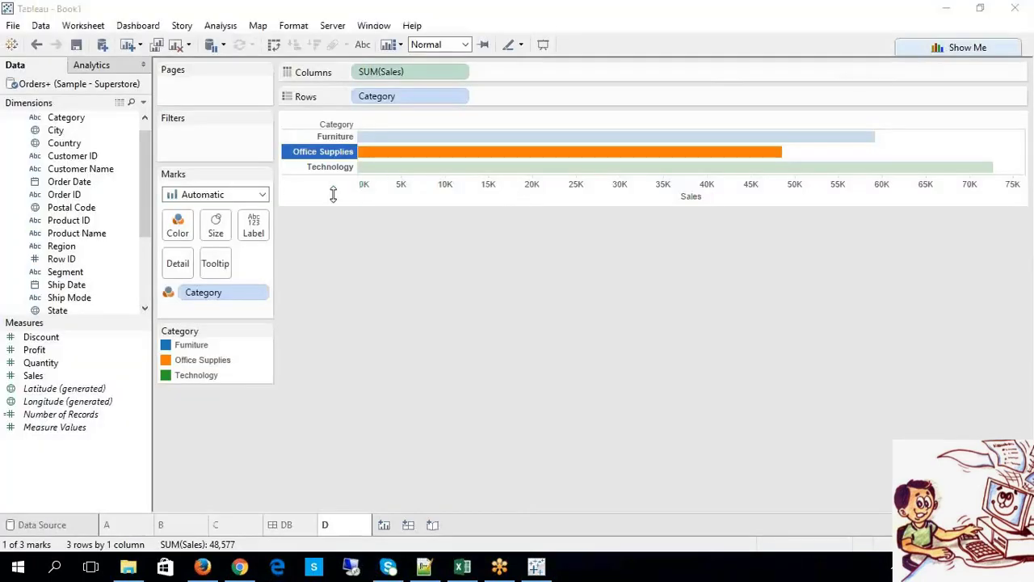
# Step: Follow the FB link from the Office Supplies category, check the page's address, and close the browser page
pyautogui.click(425, 312)
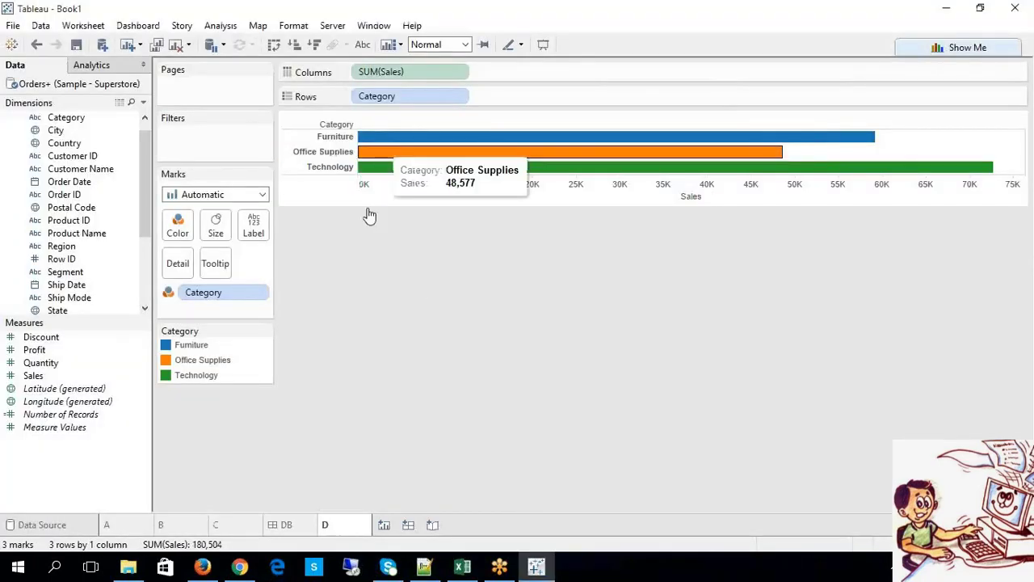
pyautogui.click(332, 152)
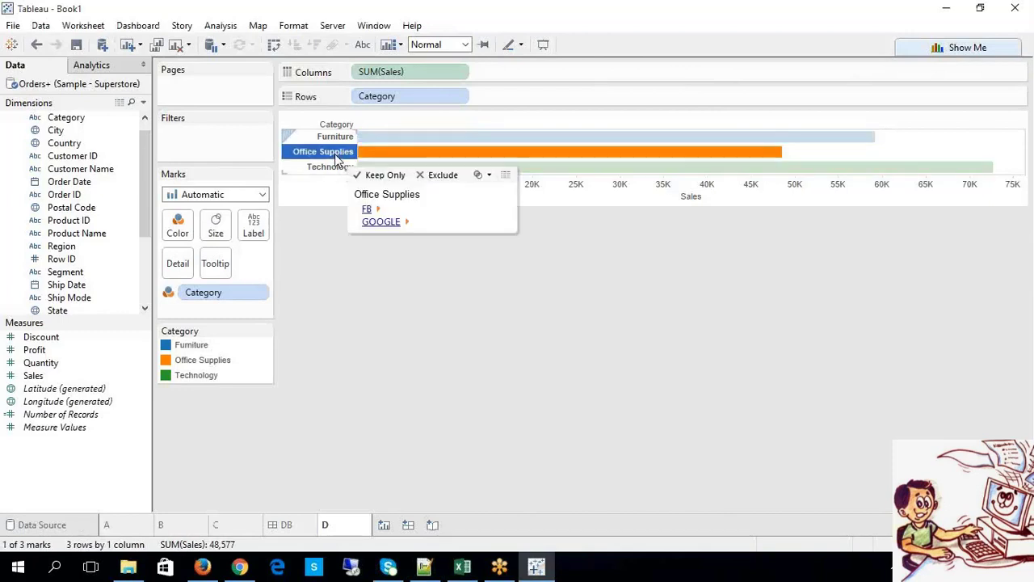
pyautogui.click(369, 211)
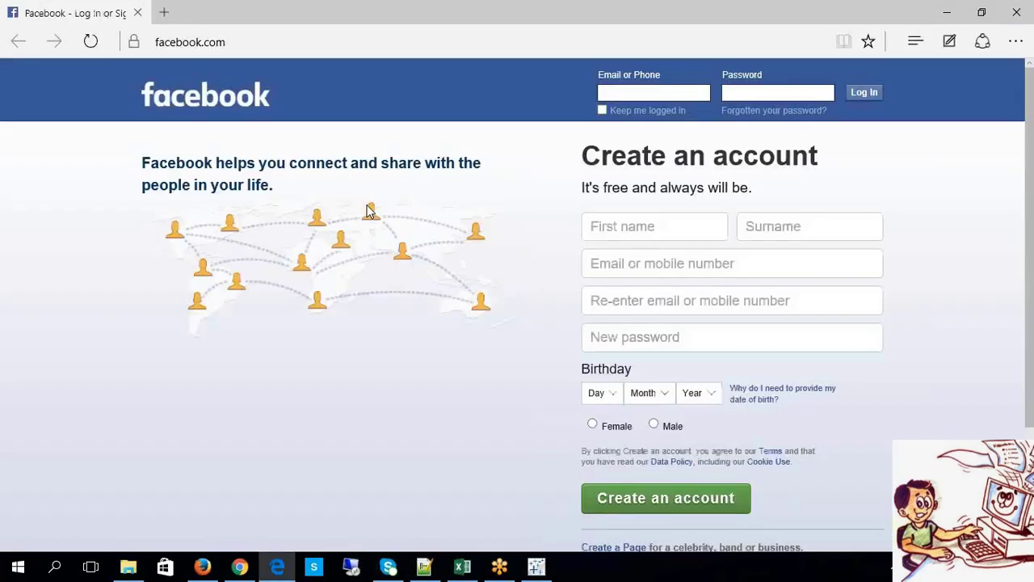
pyautogui.click(481, 51)
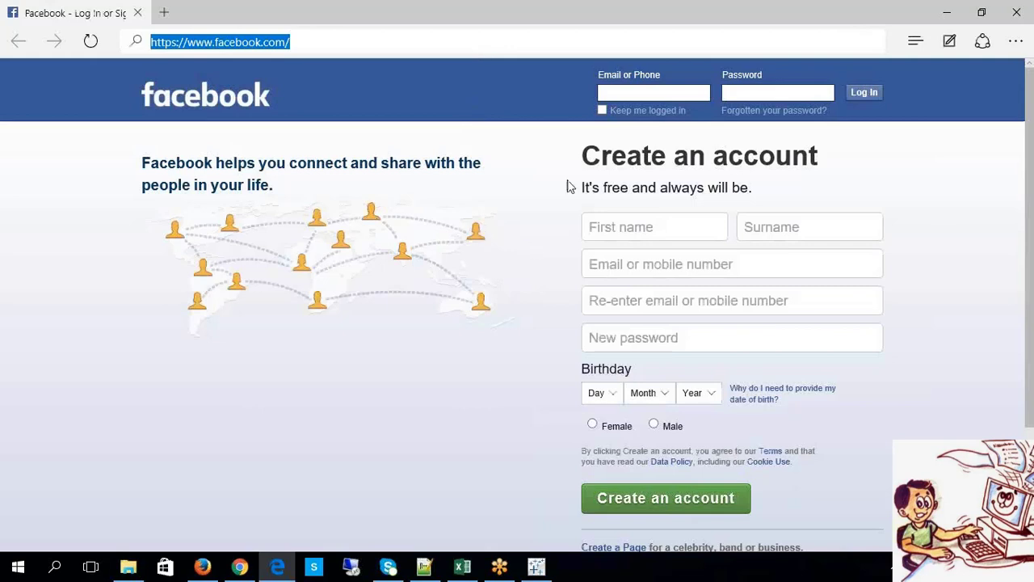
pyautogui.click(1017, 18)
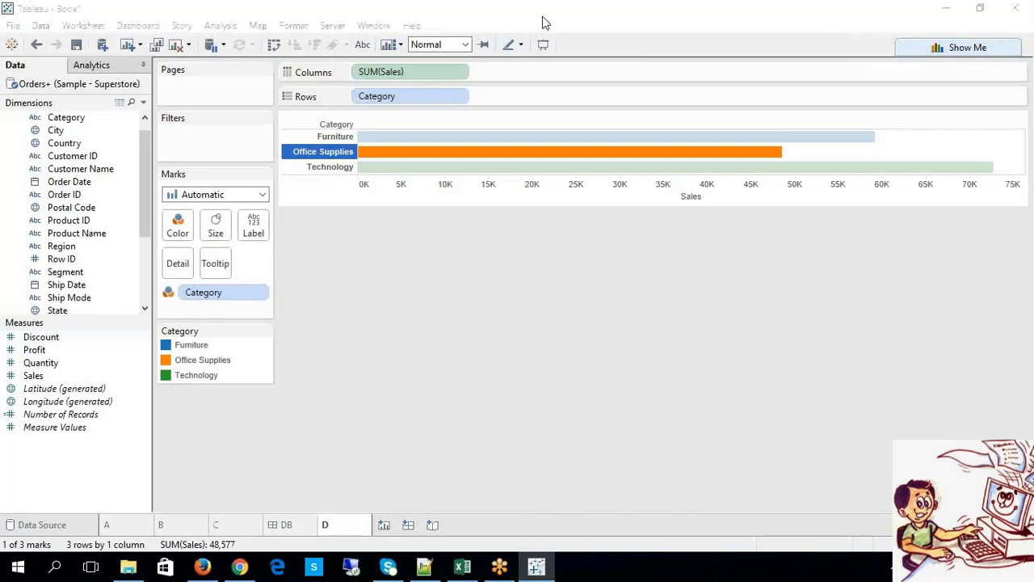
pyautogui.click(582, 25)
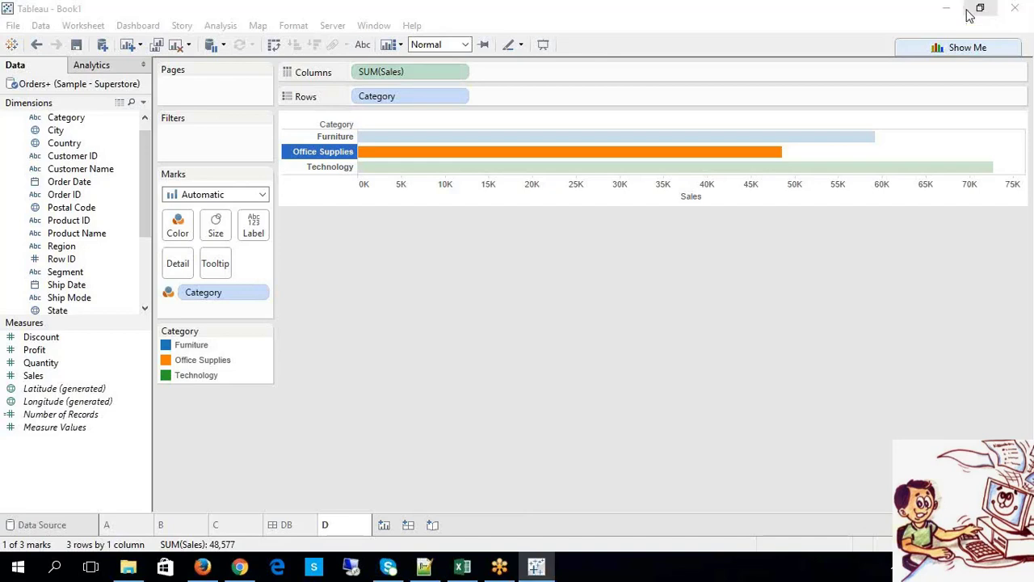
pyautogui.click(633, 268)
# Step: Remove the MARKETS, SALES and FB actions from worksheet D
pyautogui.click(96, 26)
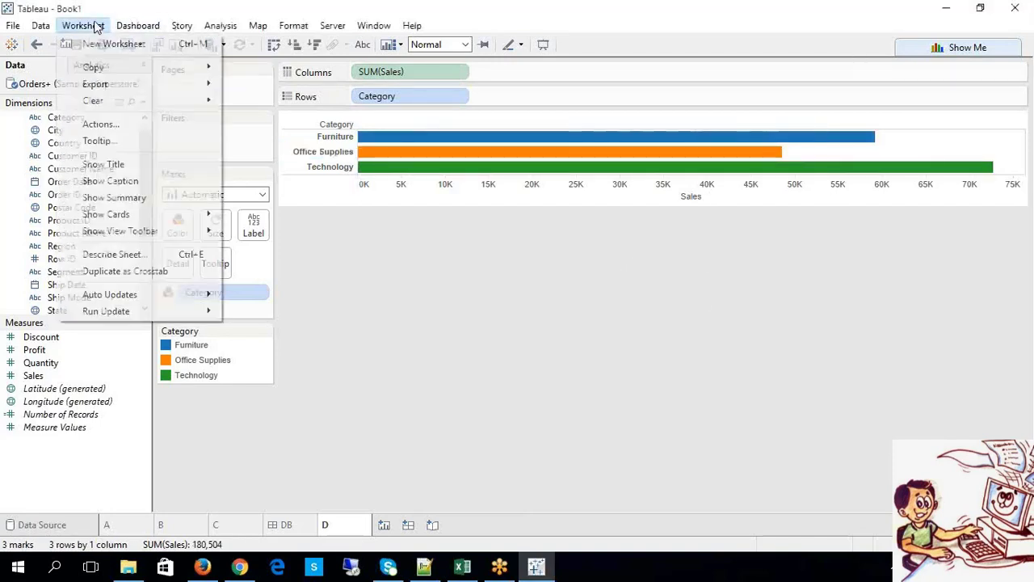
pyautogui.click(118, 122)
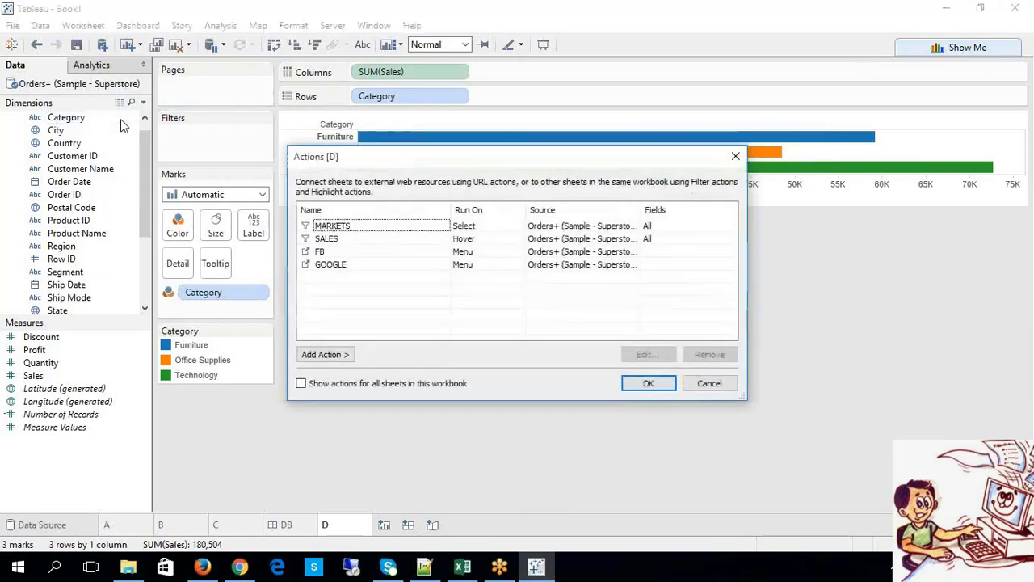
pyautogui.click(472, 226)
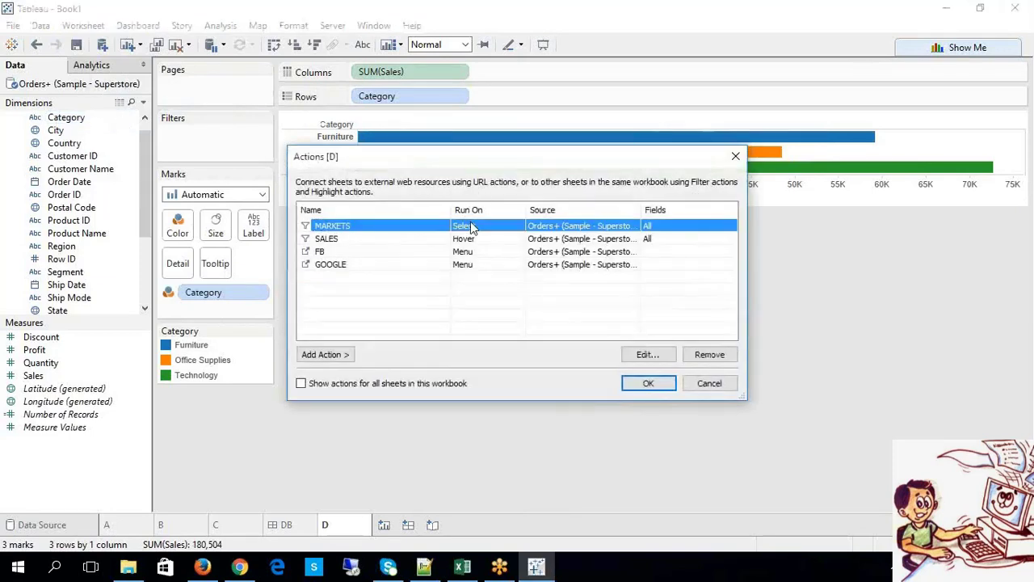
pyautogui.click(711, 355)
pyautogui.click(633, 230)
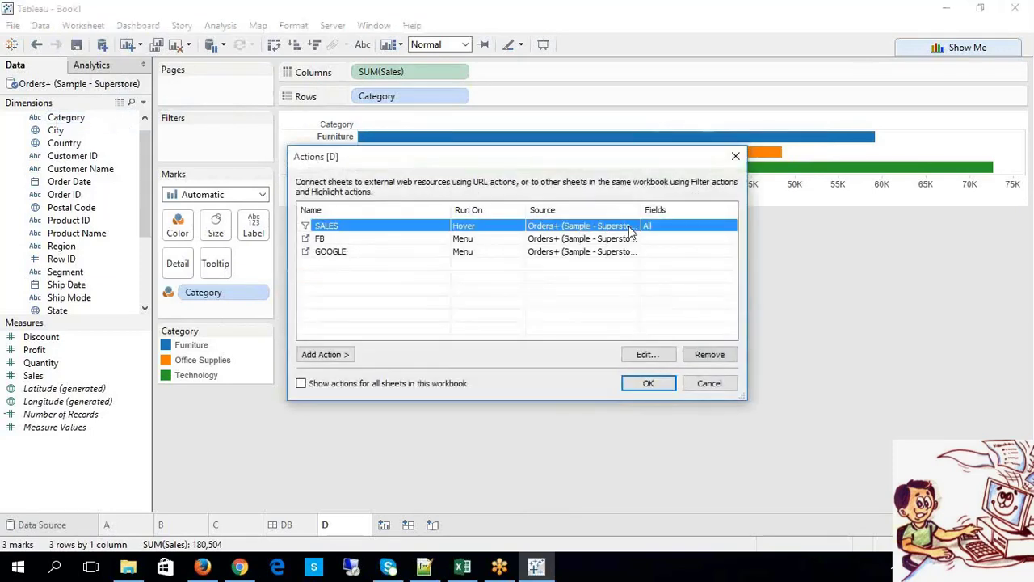
pyautogui.click(703, 355)
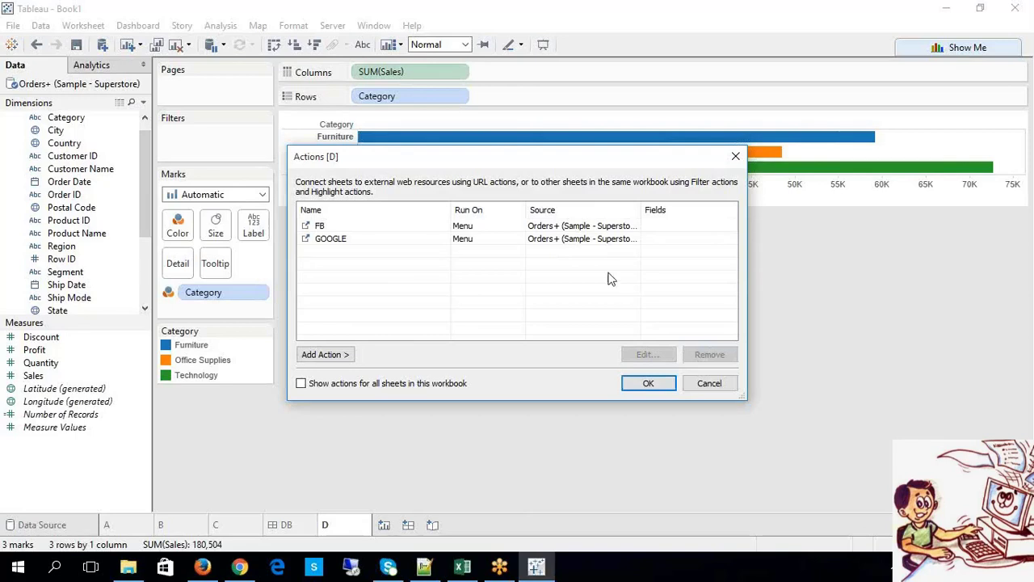
pyautogui.click(587, 229)
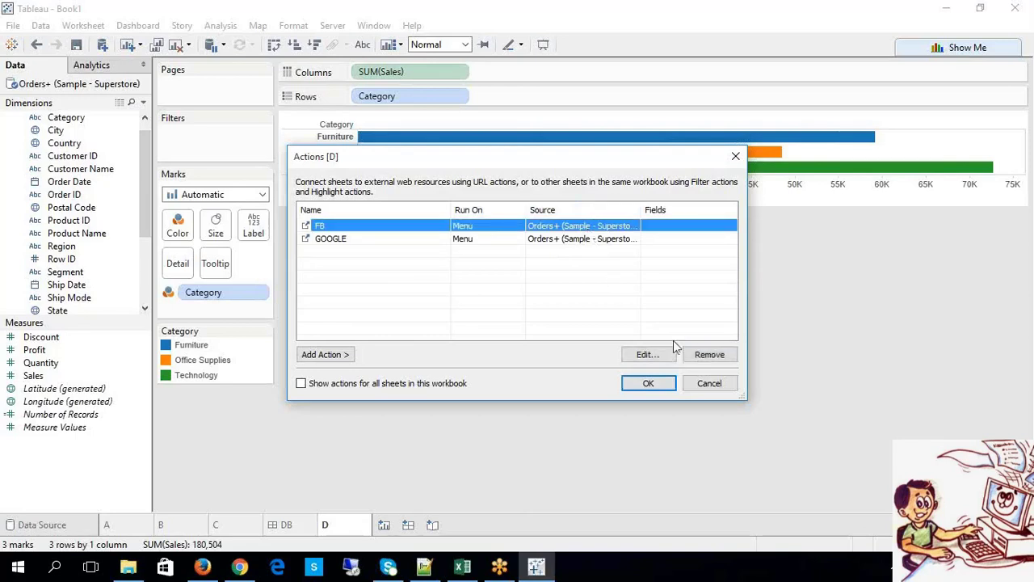
pyautogui.click(707, 356)
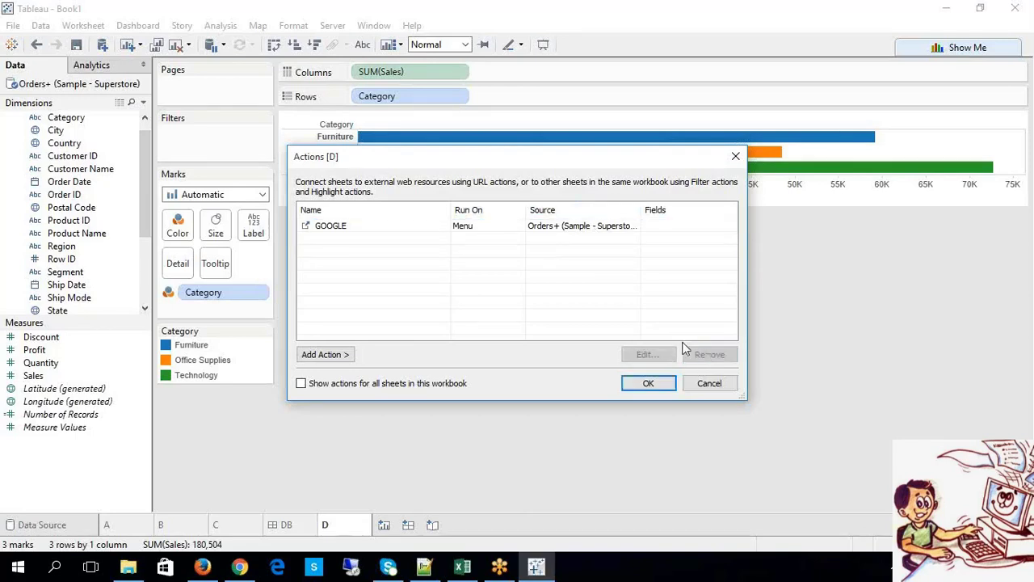
# Step: Edit the GOOGLE URL action, renaming it Wiki and clearing its URL
pyautogui.click(446, 229)
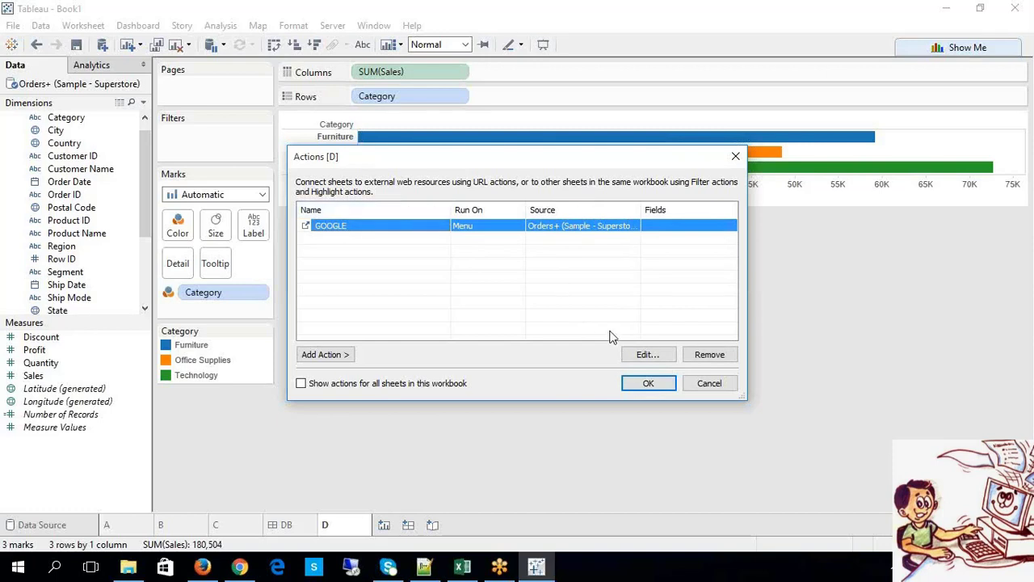
pyautogui.click(647, 354)
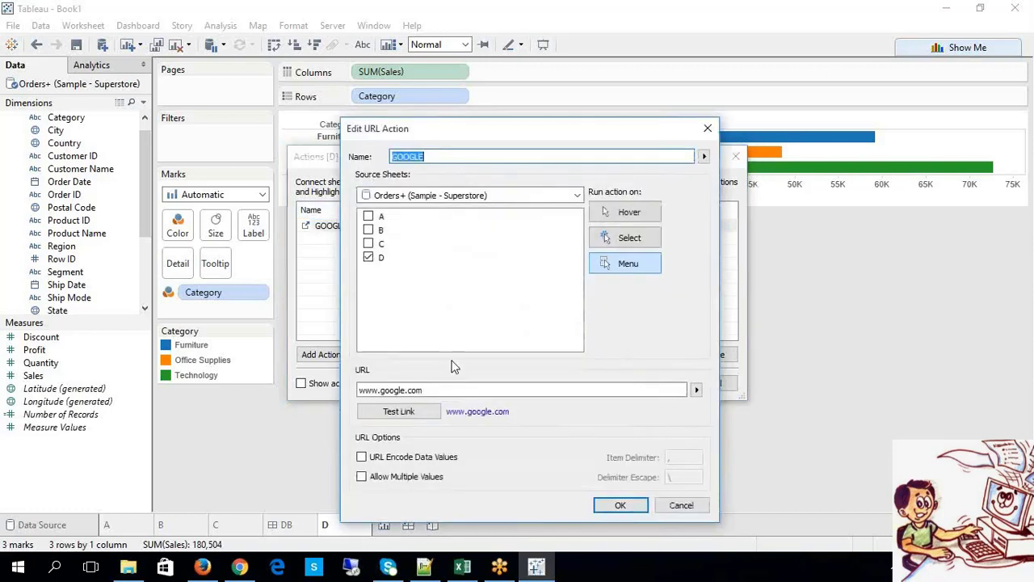
pyautogui.write('Wiki')
pyautogui.moveTo(431, 391); pyautogui.dragTo(281, 370)
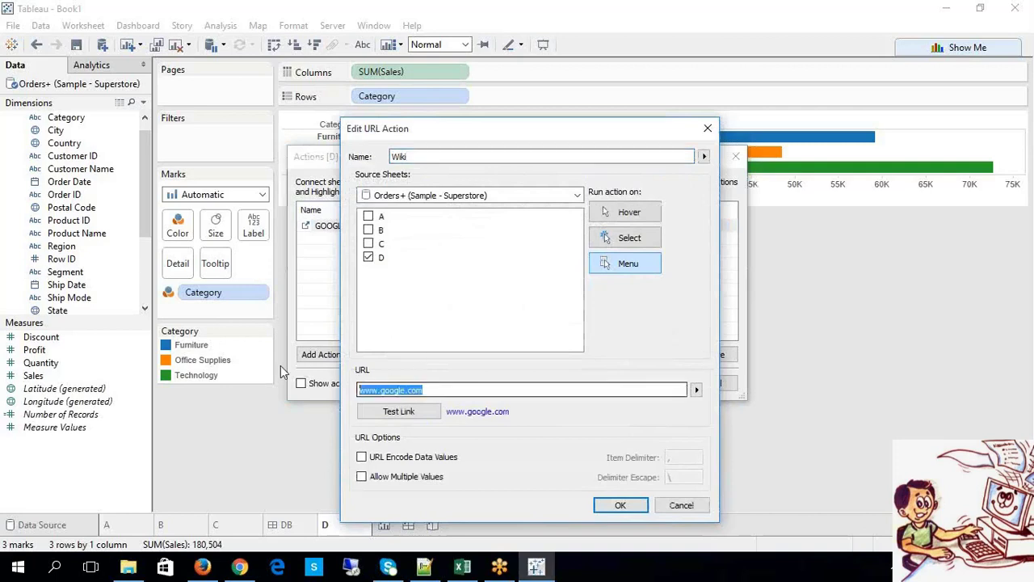
pyautogui.write('wiki')
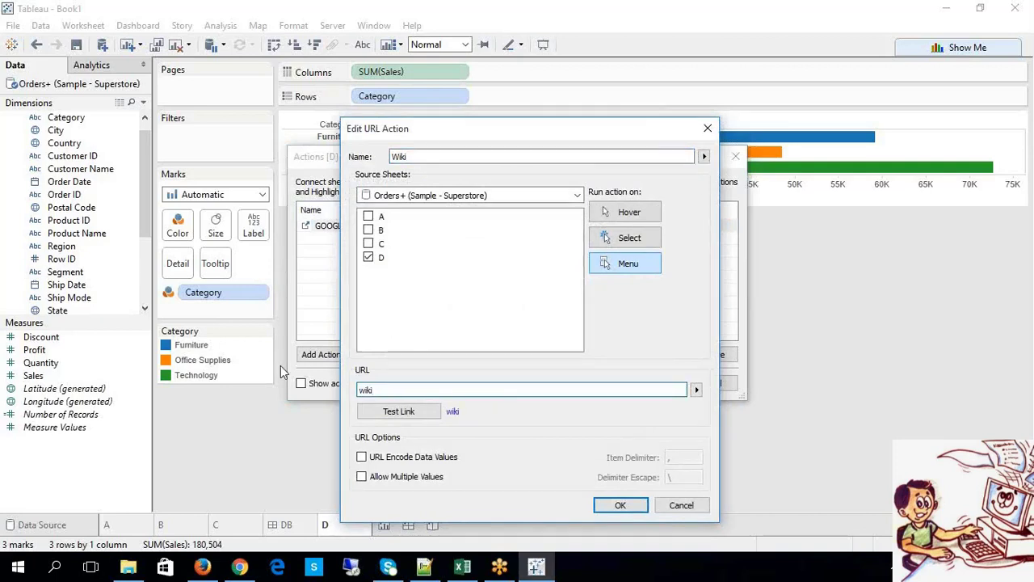
pyautogui.press('BackSpace')
pyautogui.press('BackSpace')
pyautogui.press('BackSpace')
pyautogui.press('BackSpace')
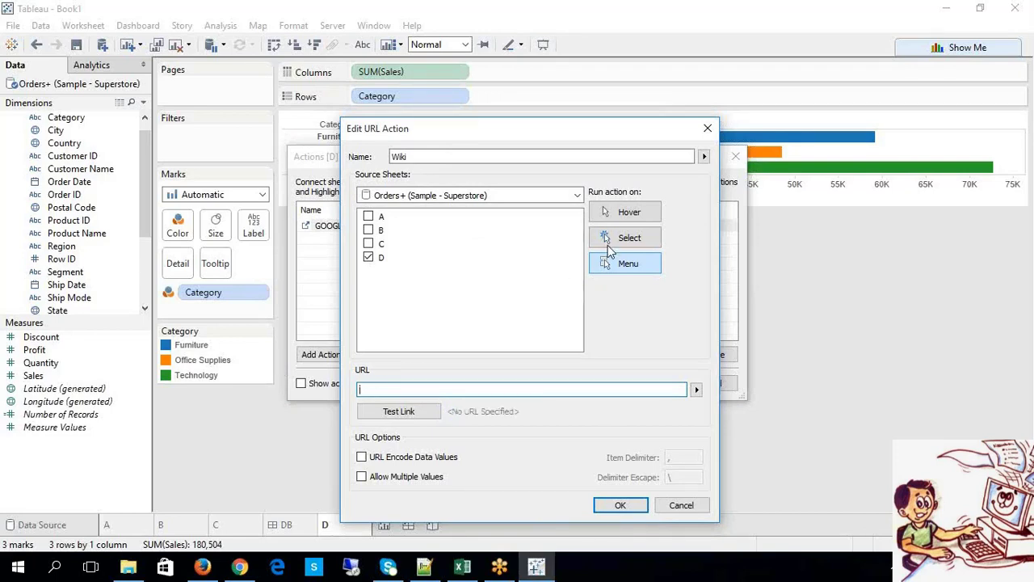
# Step: Rename the URL action as Dynamic and set it to run on Select
pyautogui.moveTo(423, 159); pyautogui.dragTo(314, 159)
pyautogui.write('Dynamic')
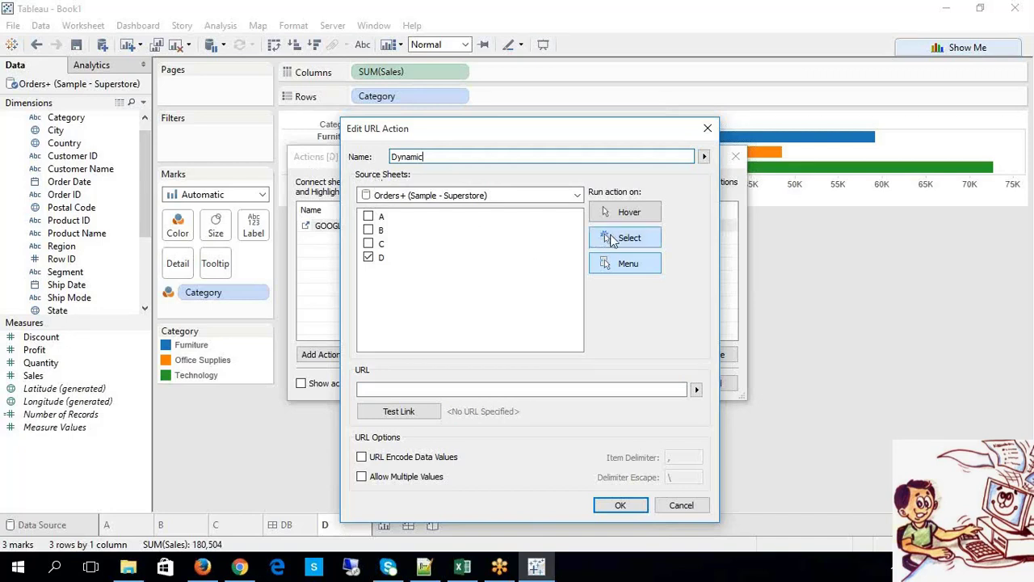
pyautogui.click(612, 239)
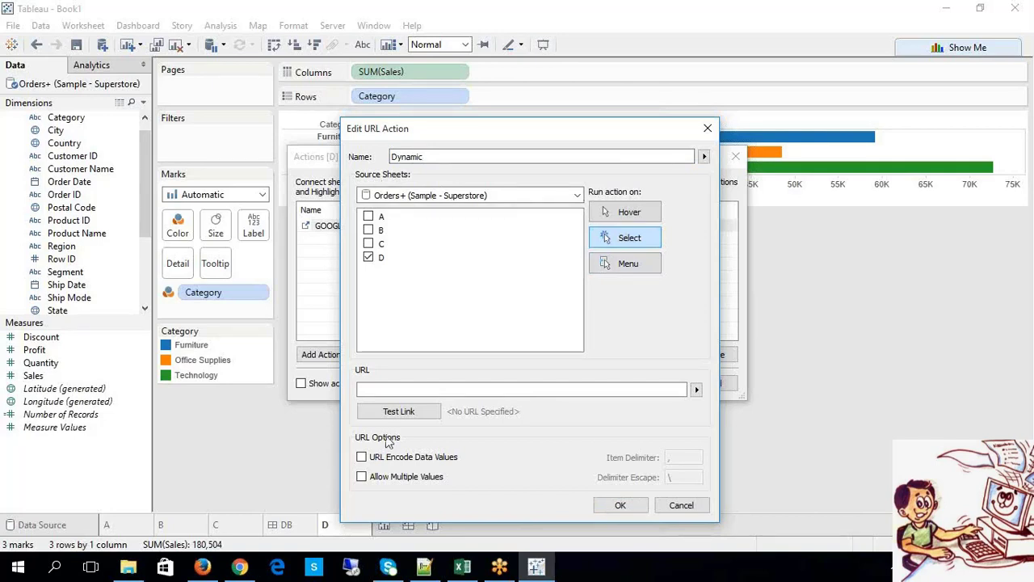
# Step: Switch to Chrome, search for wikipedia in a new tab, and open the English Wikipedia main page
pyautogui.click(238, 570)
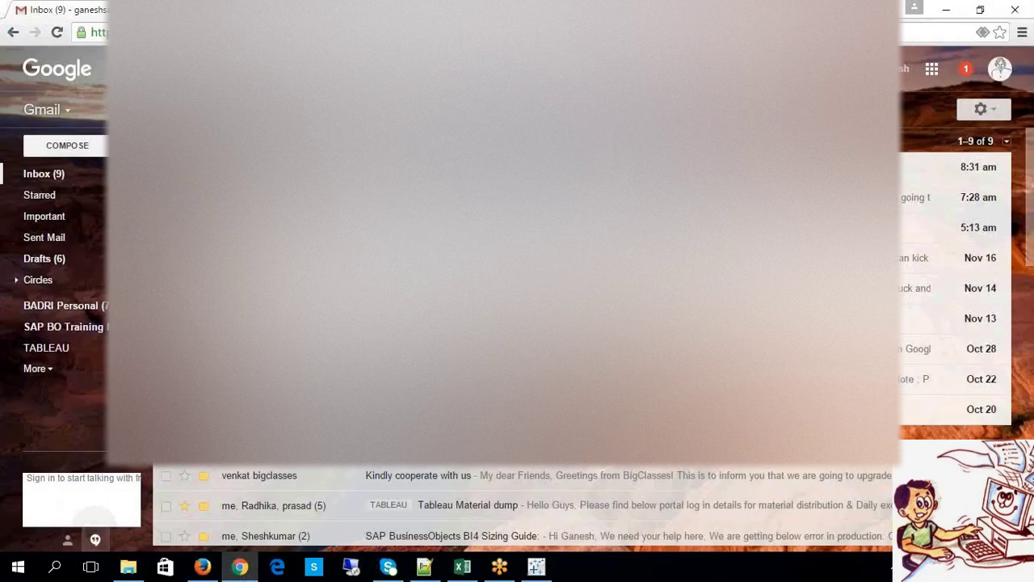
pyautogui.hotkey('ctrl', 't')
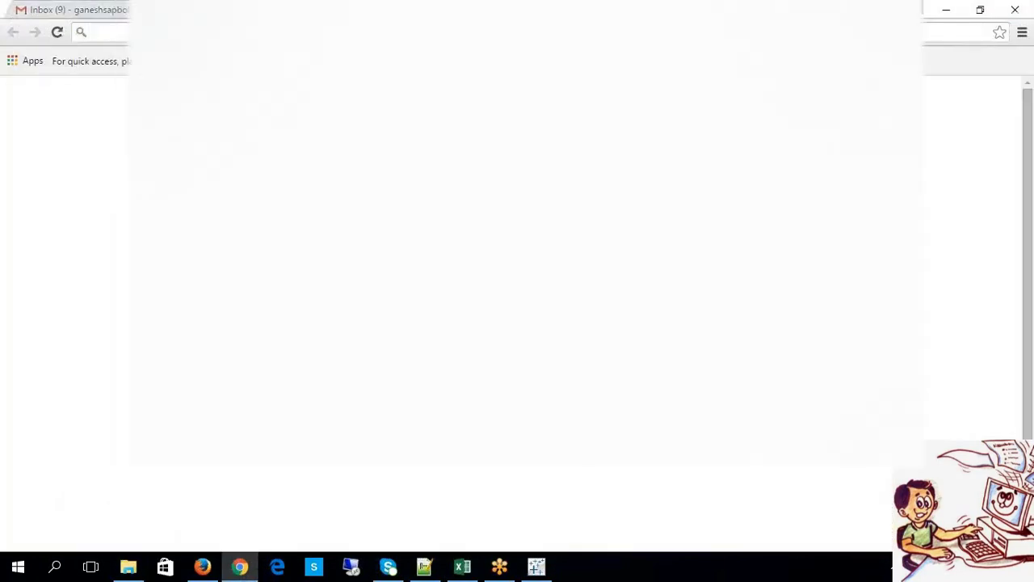
pyautogui.write('wikipedia')
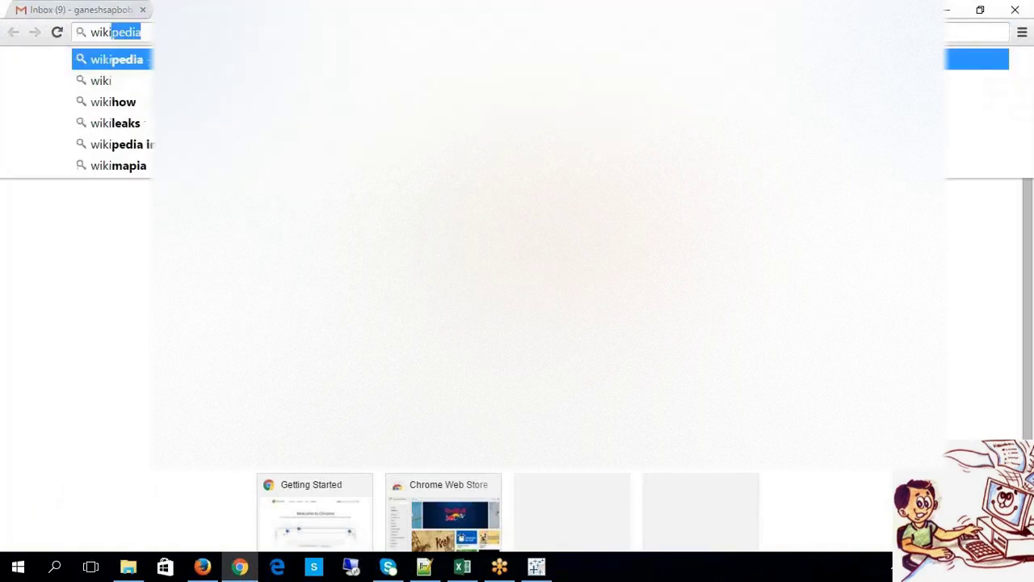
pyautogui.press('Return')
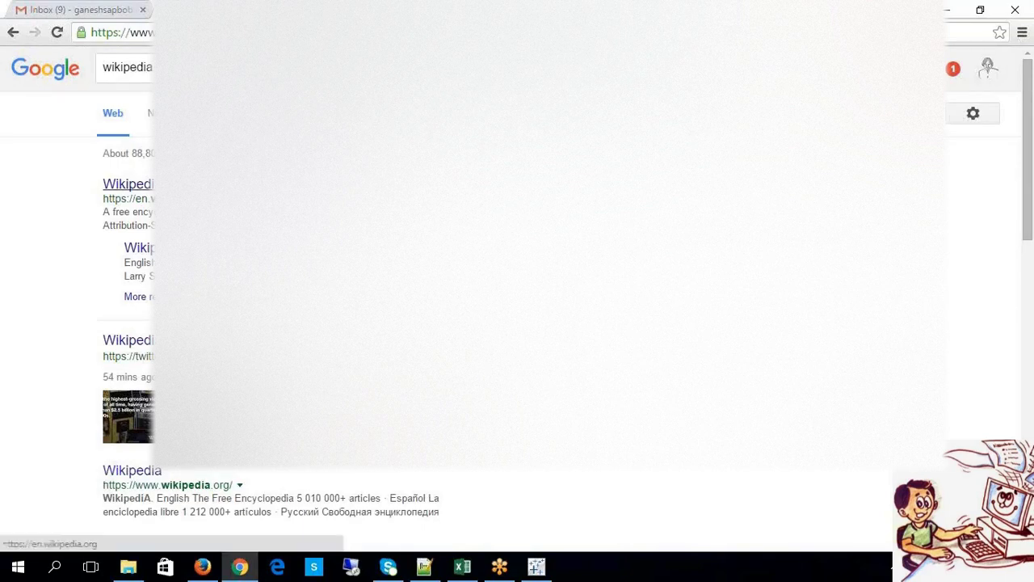
pyautogui.click(128, 184)
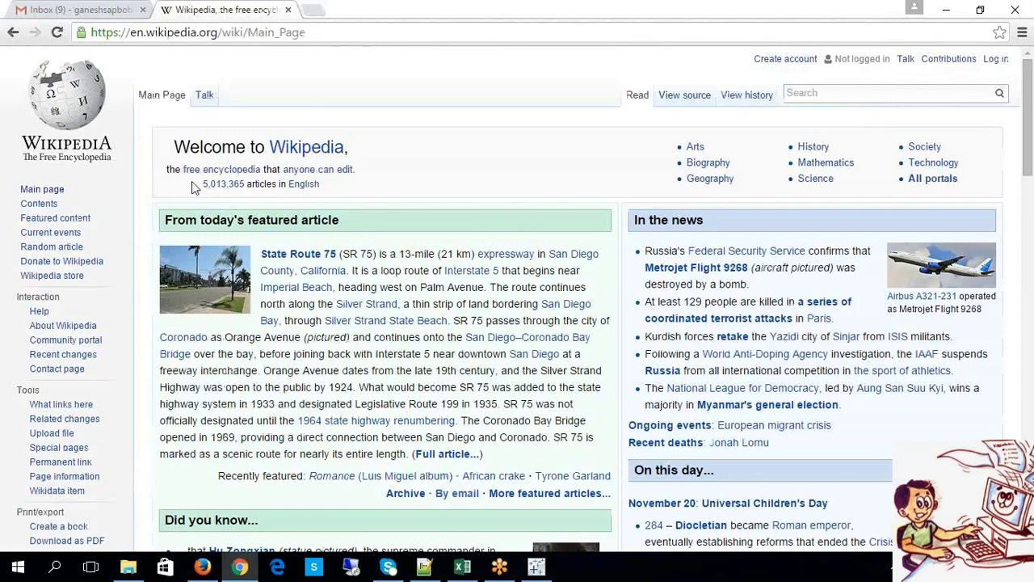
pyautogui.click(248, 32)
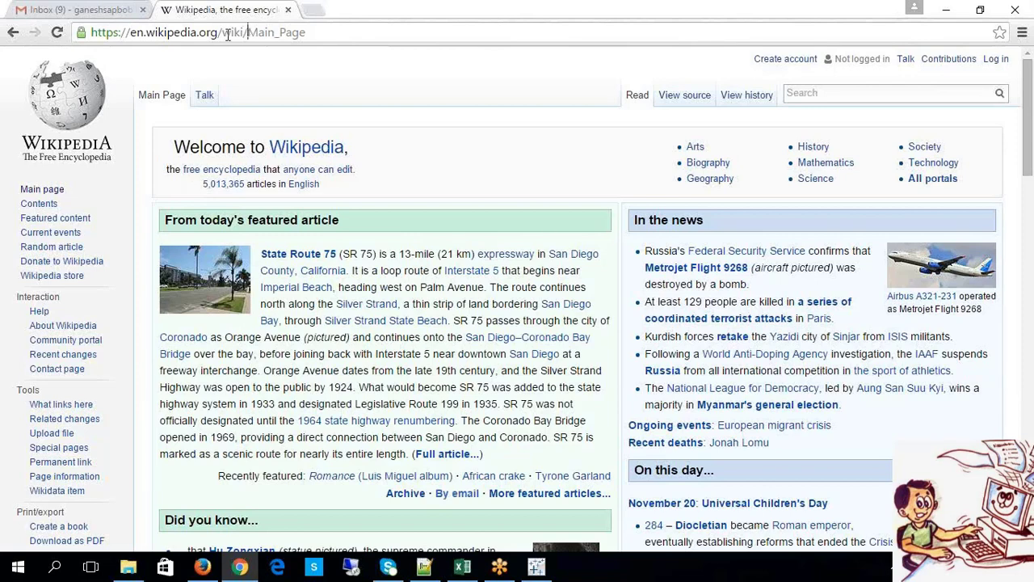
pyautogui.hotkey('shift', 'Home')
pyautogui.hotkey('ctrl', 'c')
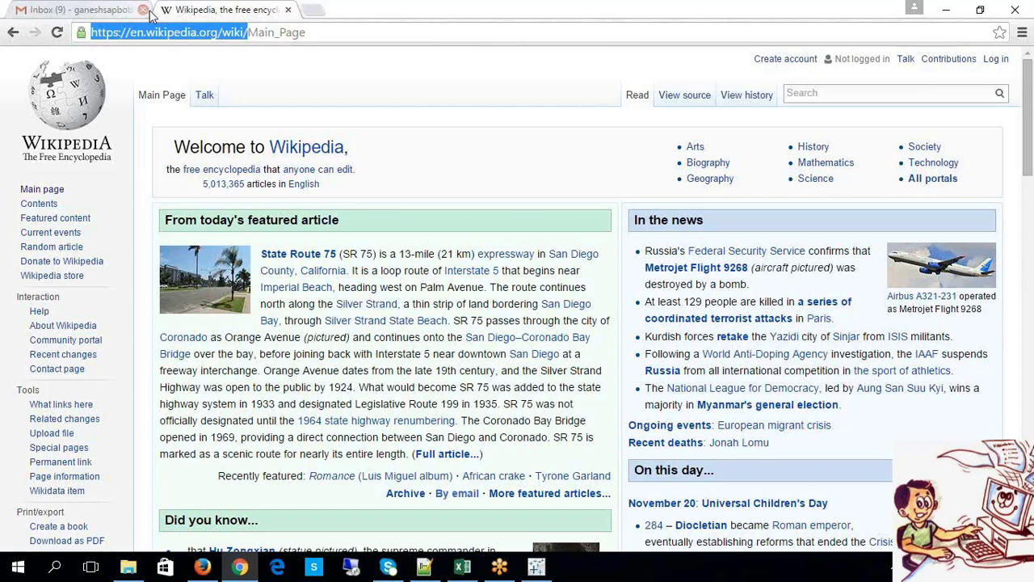
pyautogui.click(537, 567)
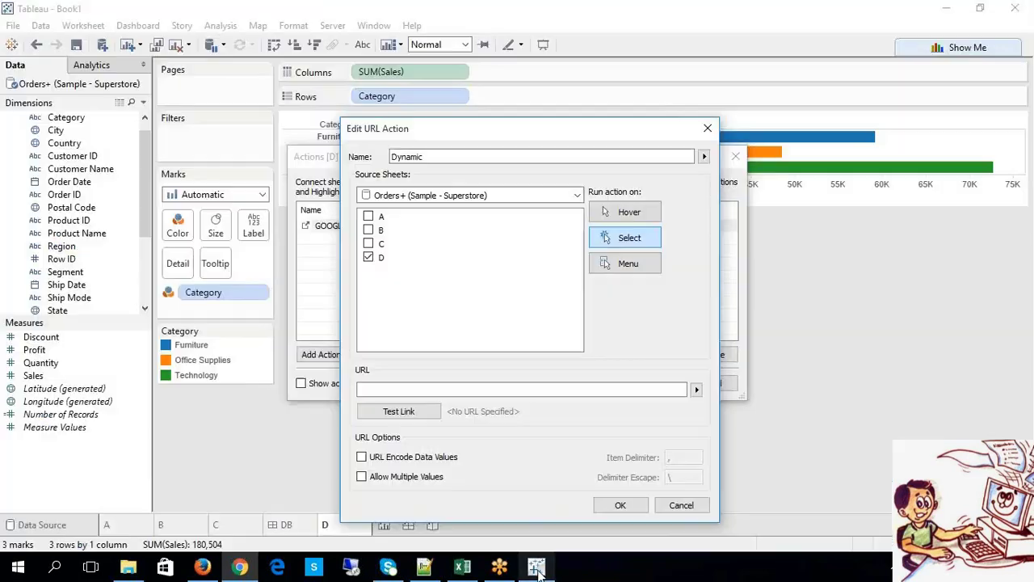
pyautogui.click(400, 390)
pyautogui.hotkey('ctrl', 'v')
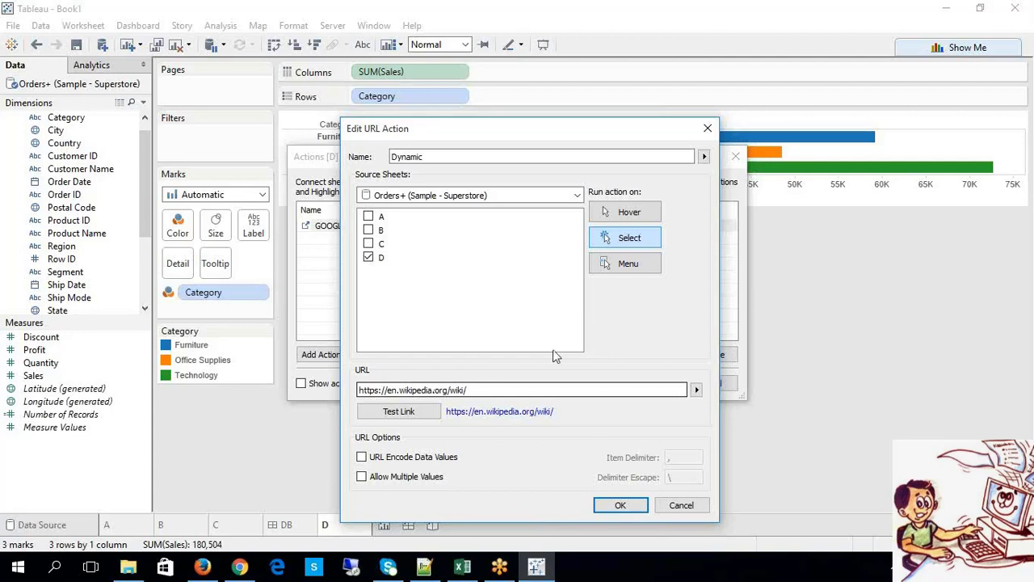
# Step: Append the Region field as a placeholder to the end of the Dynamic action's Wikipedia URL
pyautogui.click(697, 390)
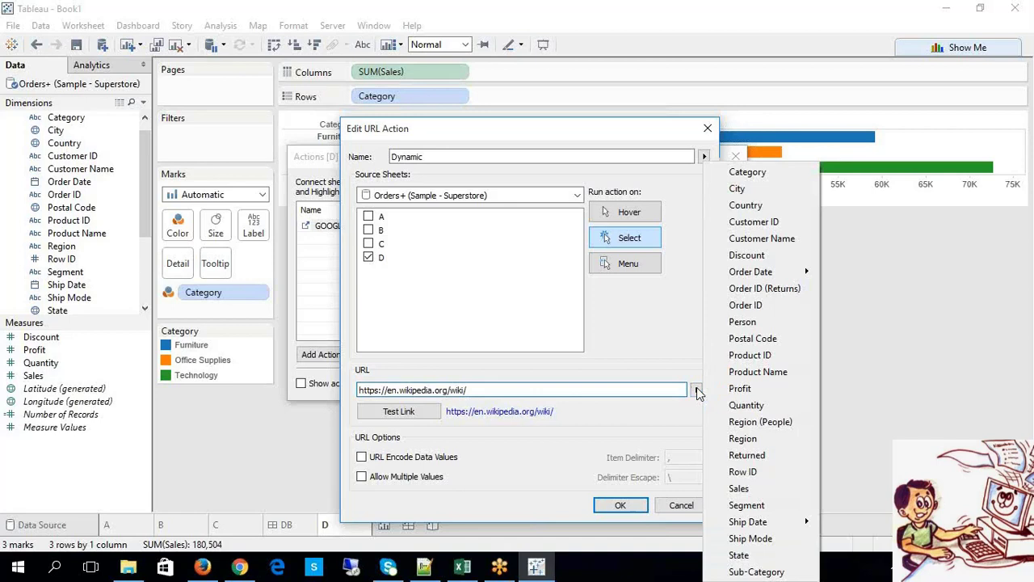
pyautogui.click(686, 368)
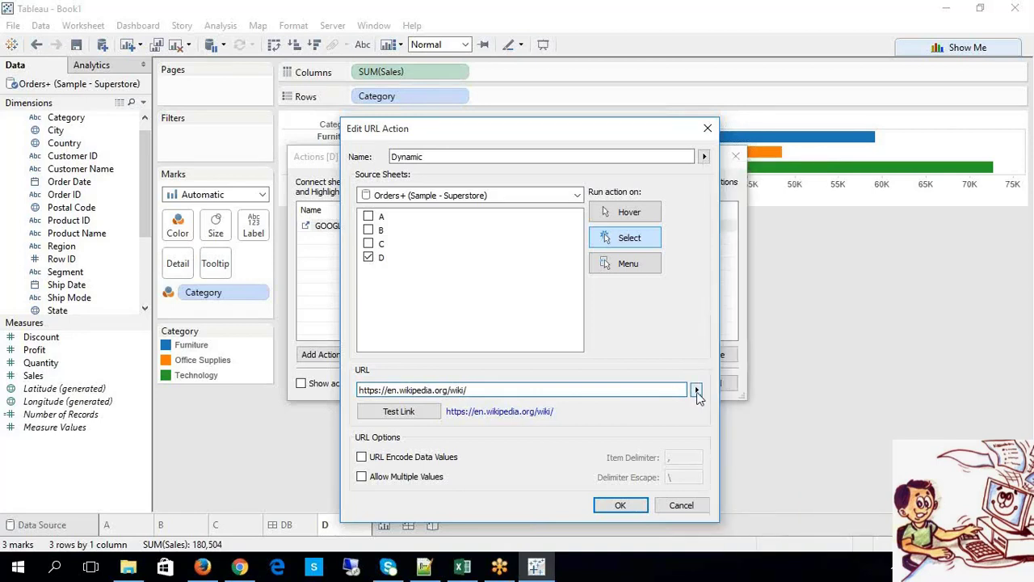
pyautogui.click(697, 391)
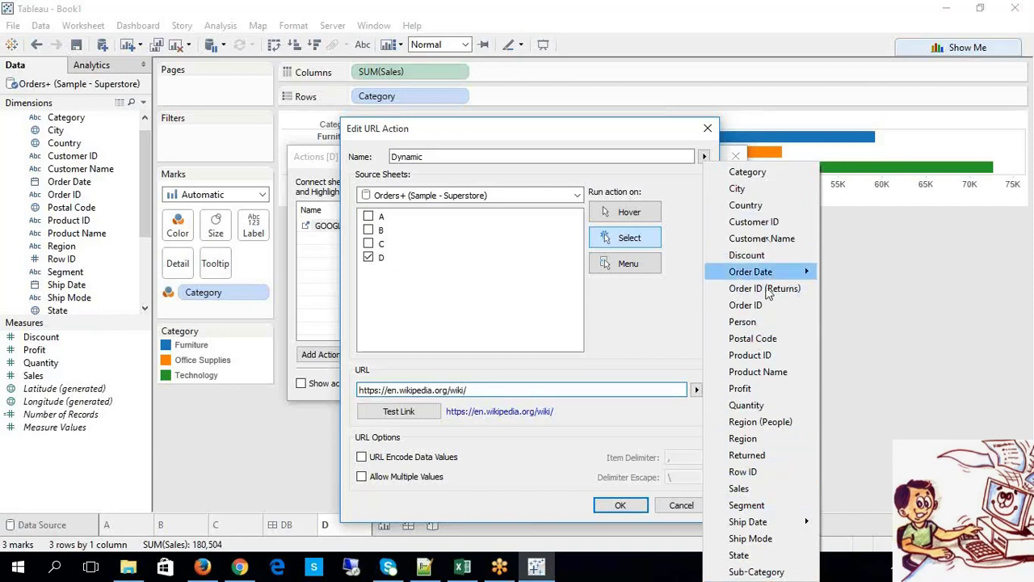
pyautogui.moveTo(769, 272)
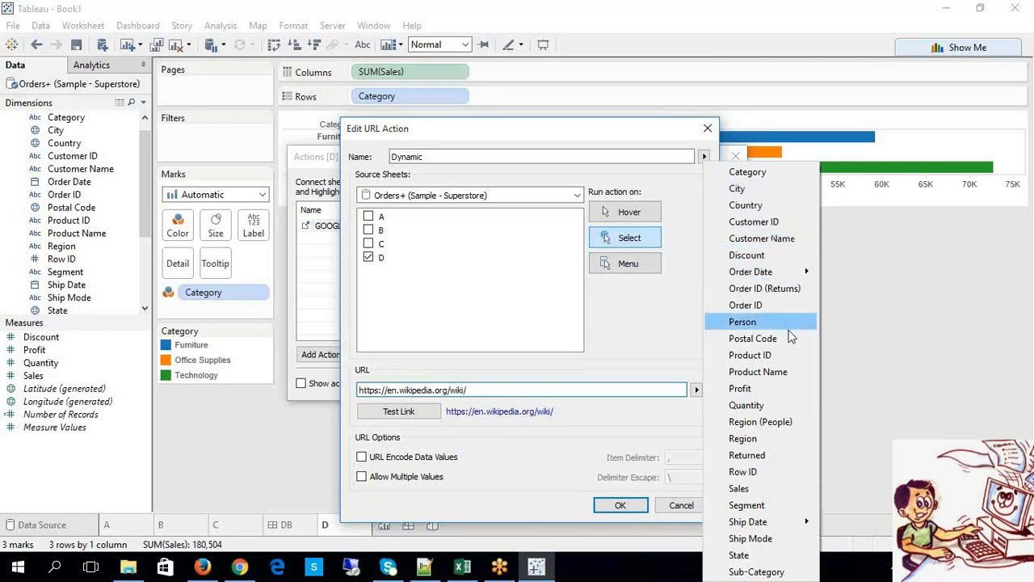
pyautogui.click(775, 439)
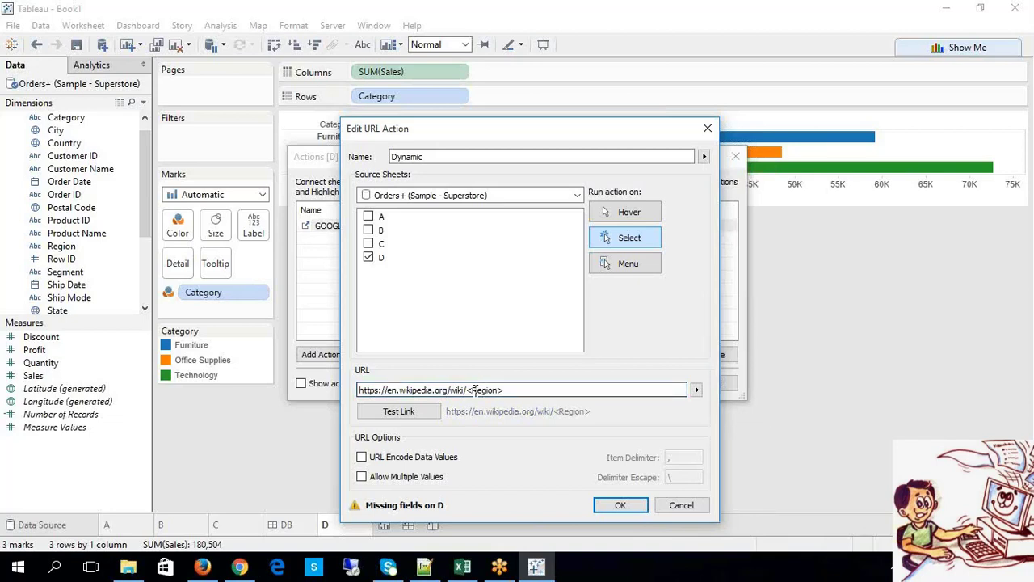
pyautogui.moveTo(473, 391); pyautogui.dragTo(501, 391)
pyautogui.click(522, 390)
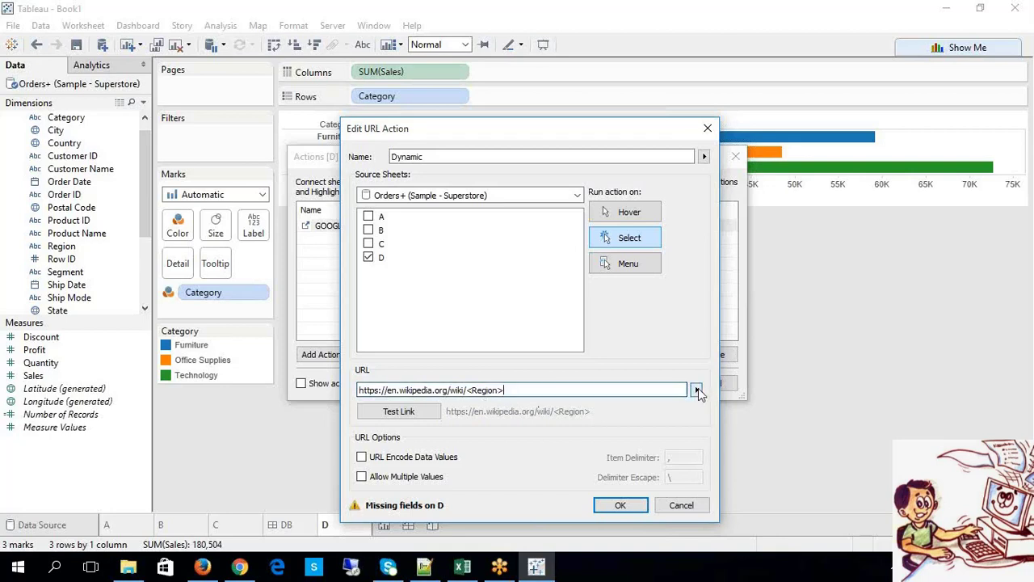
# Step: Allow multiple values in the Dynamic action's URL options, keep it running on Select, and save sheet D's actions
pyautogui.click(695, 390)
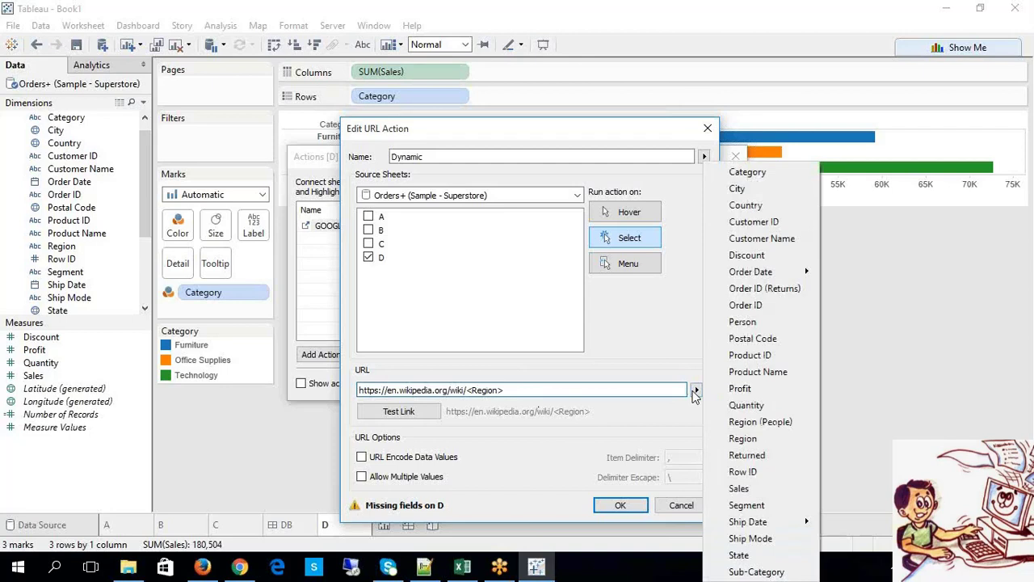
pyautogui.click(649, 390)
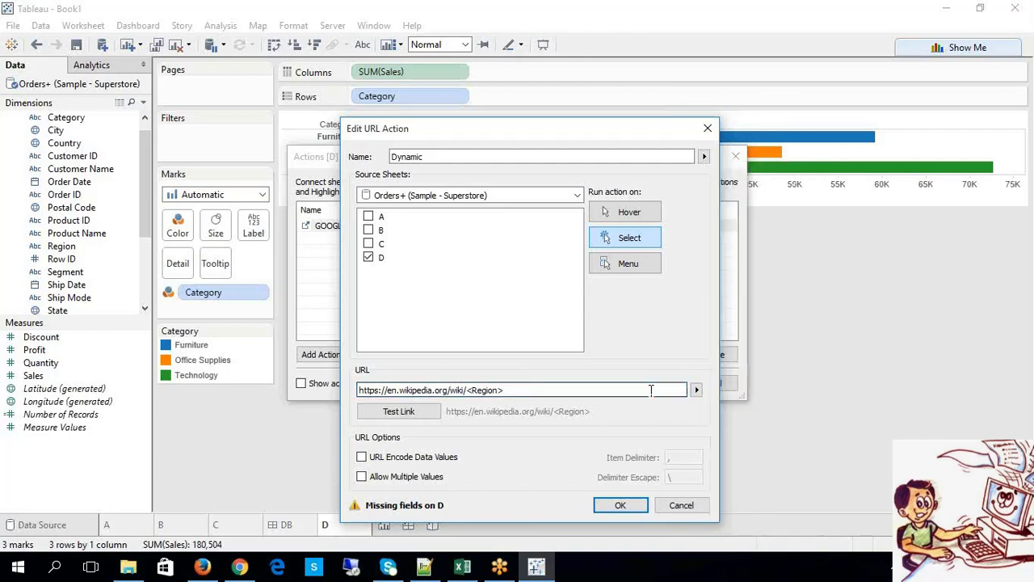
pyautogui.click(650, 390)
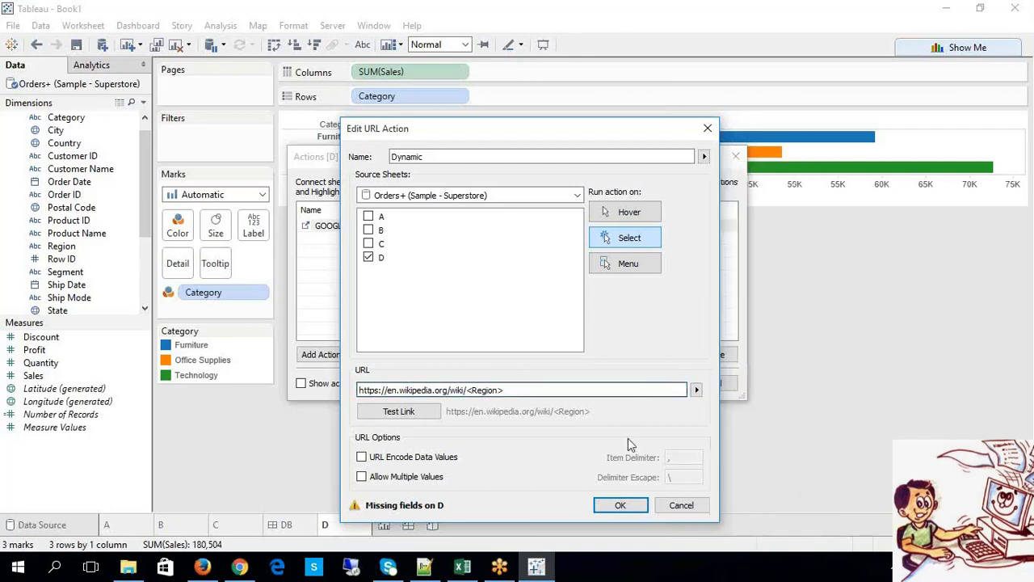
pyautogui.click(361, 477)
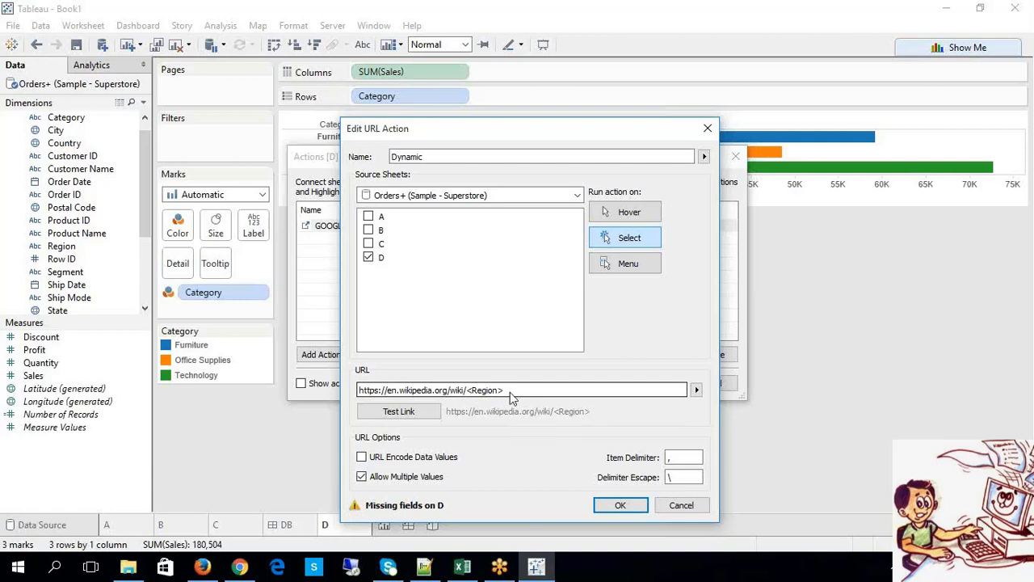
pyautogui.click(628, 241)
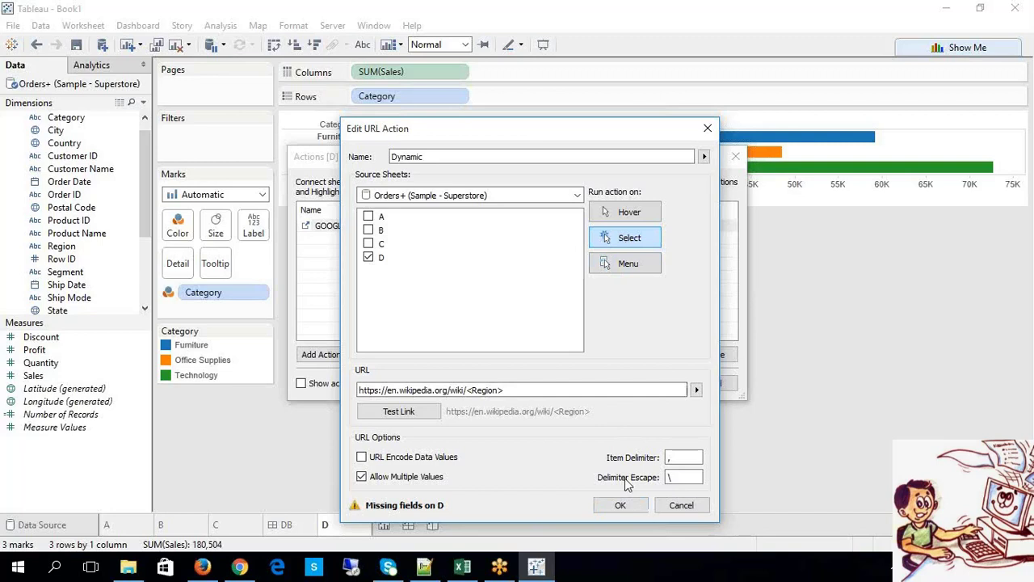
pyautogui.click(620, 506)
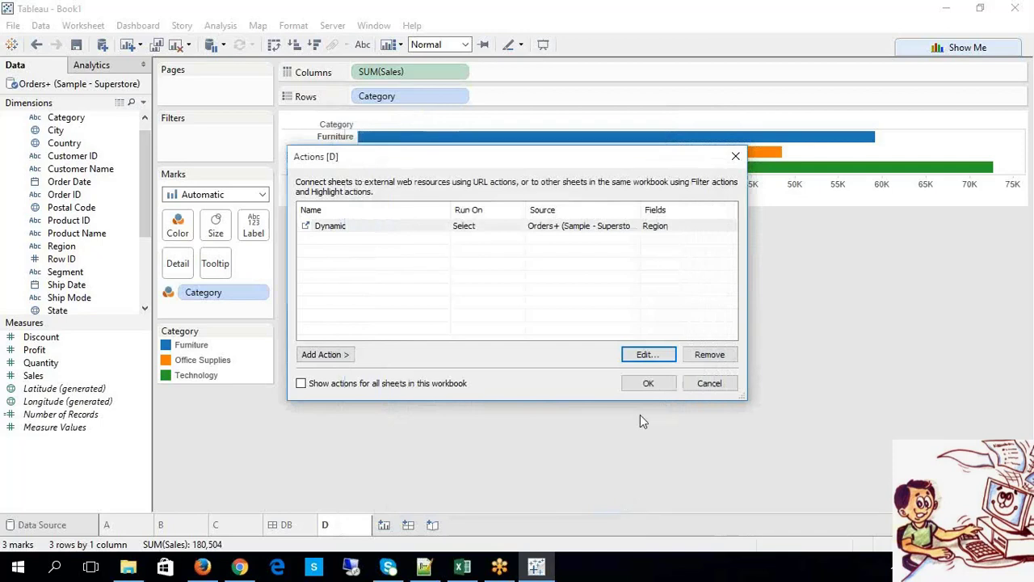
pyautogui.click(648, 383)
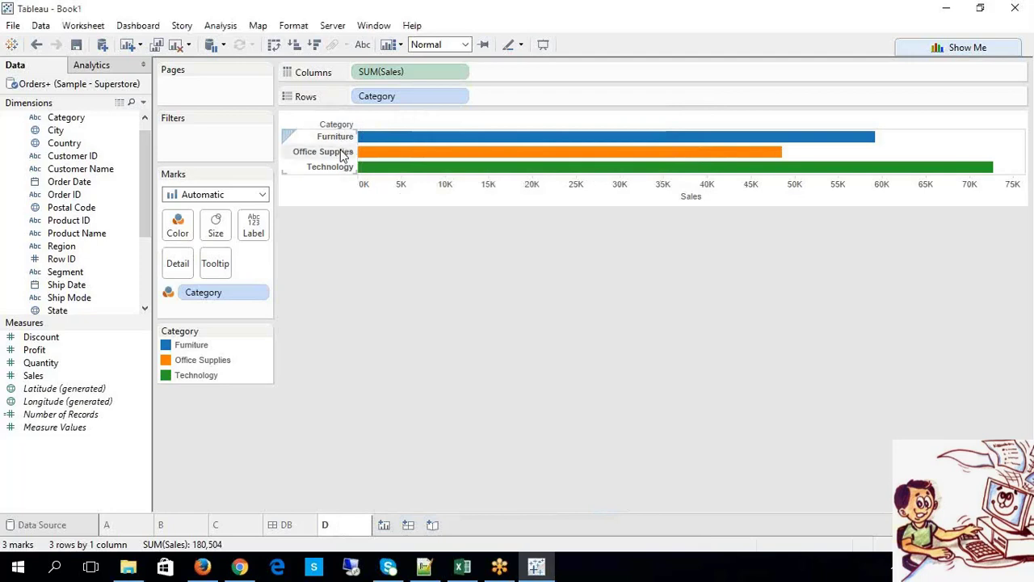
# Step: Test the Dynamic action on the Furniture and Office Supplies rows, closing each browser page it opens
pyautogui.moveTo(383, 139)
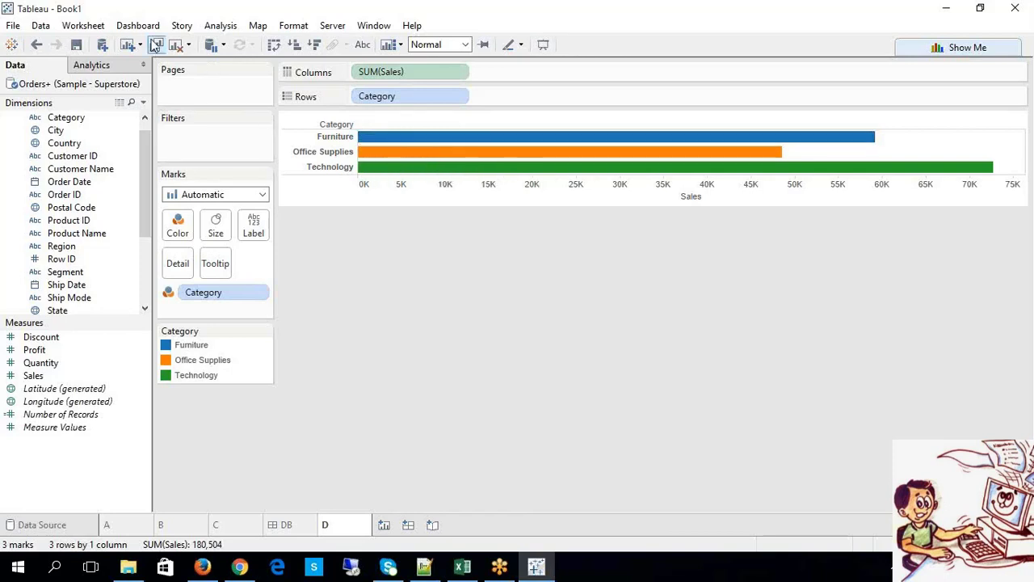
pyautogui.click(341, 141)
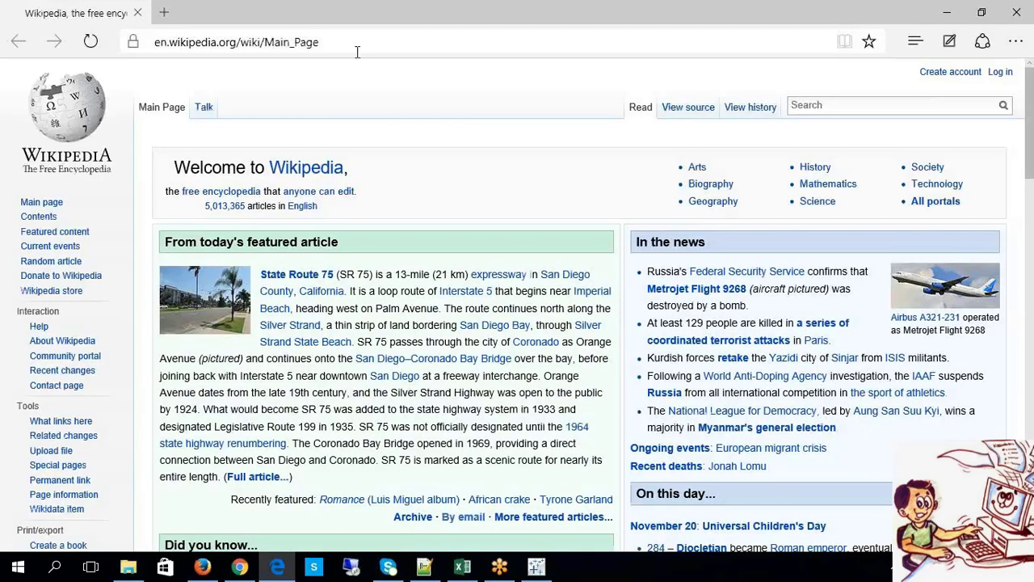
pyautogui.click(1017, 12)
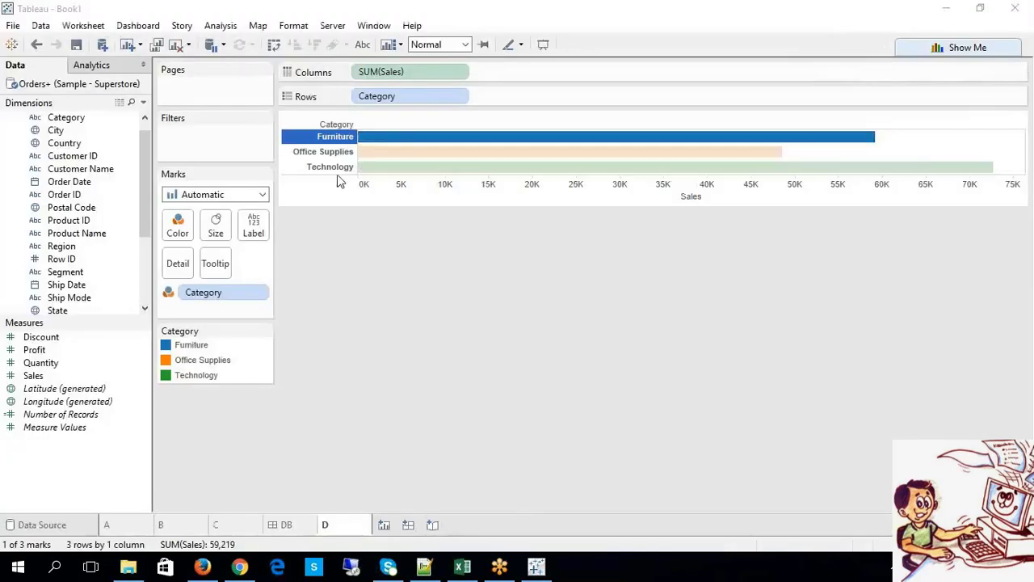
pyautogui.click(332, 153)
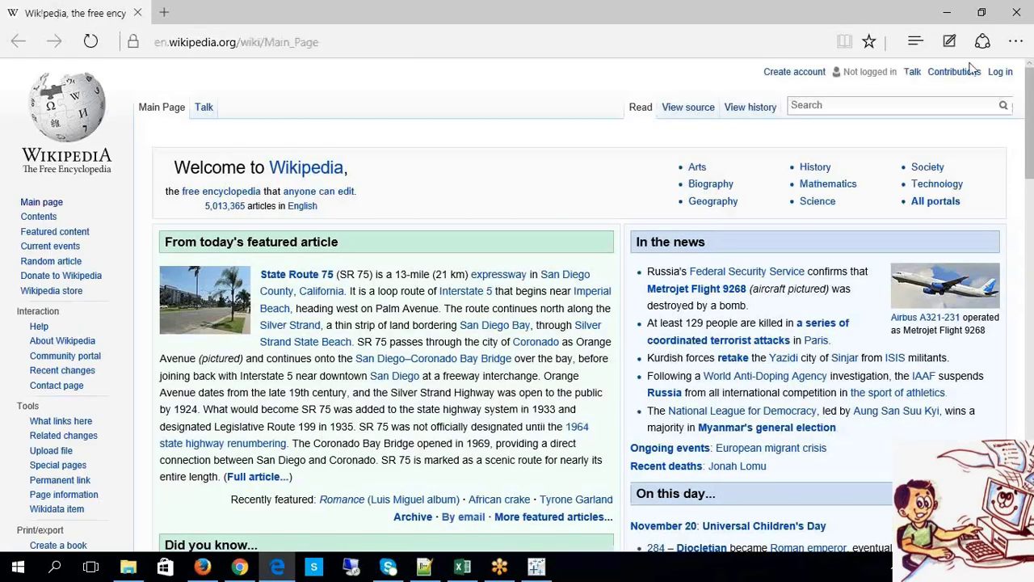
pyautogui.click(1017, 12)
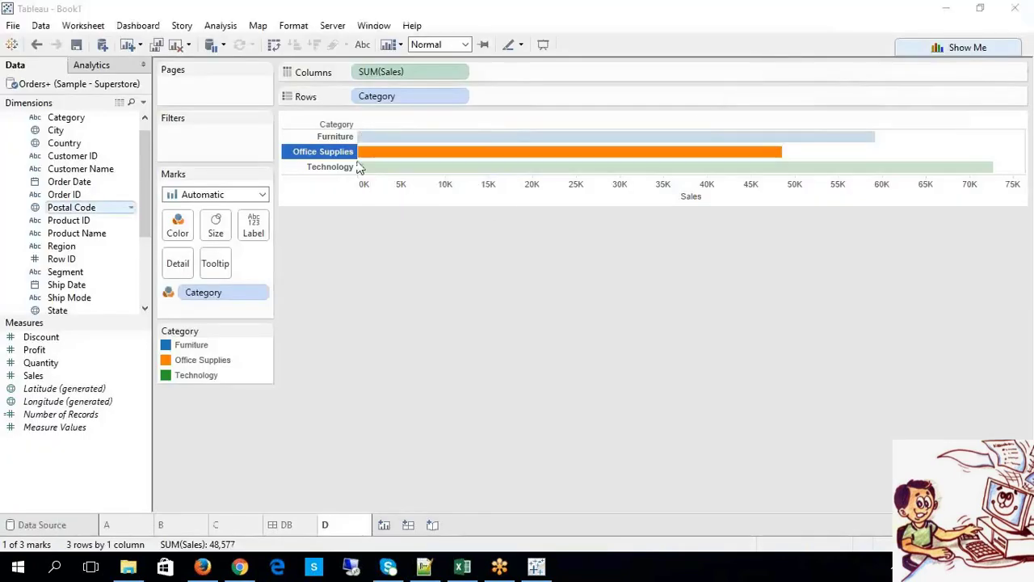
# Step: Replace Category with Region on Rows and test the action on East, checking the opened page's address before closing it
pyautogui.moveTo(75, 247); pyautogui.dragTo(127, 175)
pyautogui.click(329, 155)
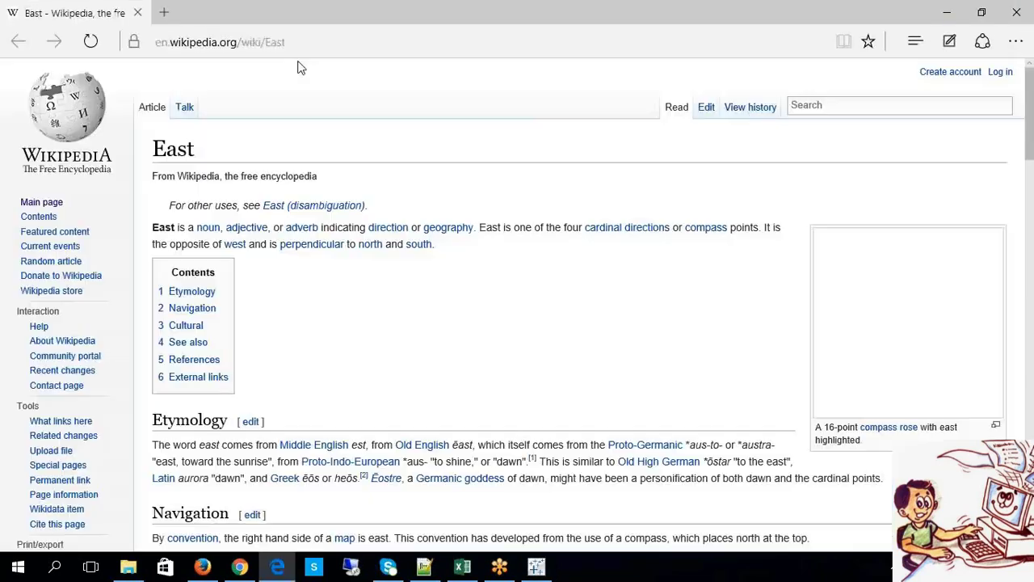
pyautogui.moveTo(309, 44); pyautogui.dragTo(150, 50)
pyautogui.tripleClick(383, 46)
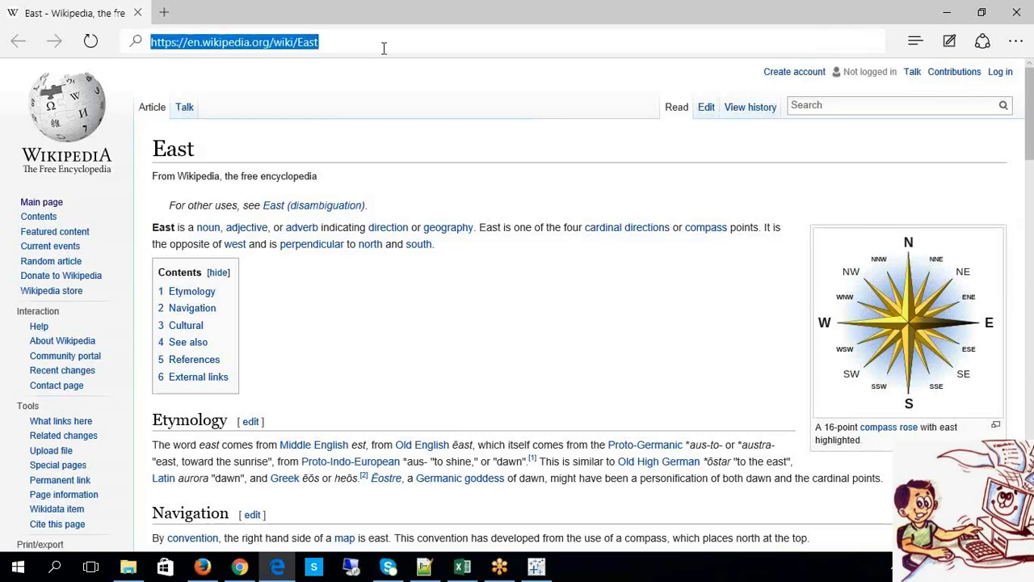
pyautogui.click(1014, 13)
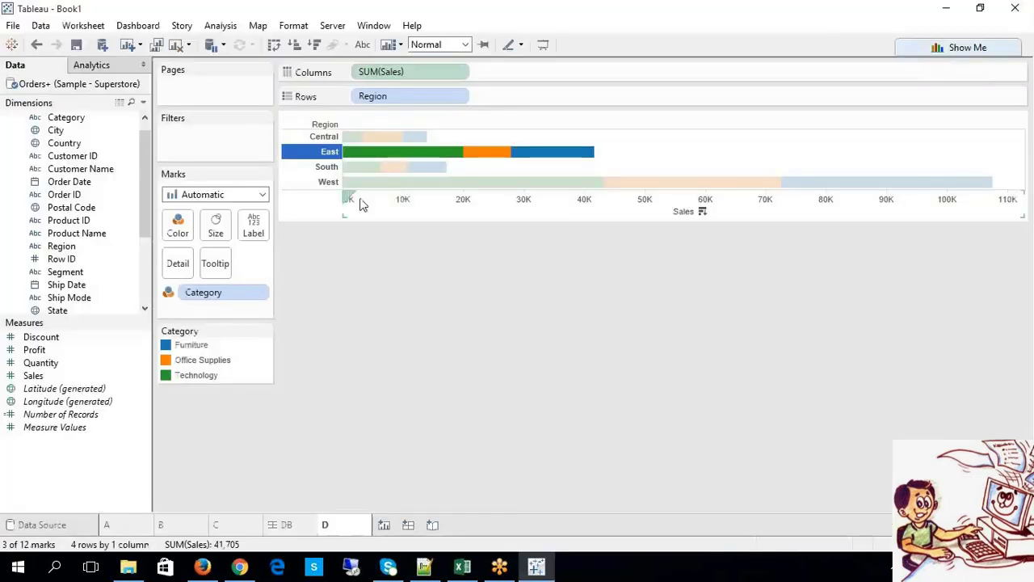
# Step: Test the Dynamic action on the West and Central regions, checking each Wikipedia page and closing it
pyautogui.click(329, 183)
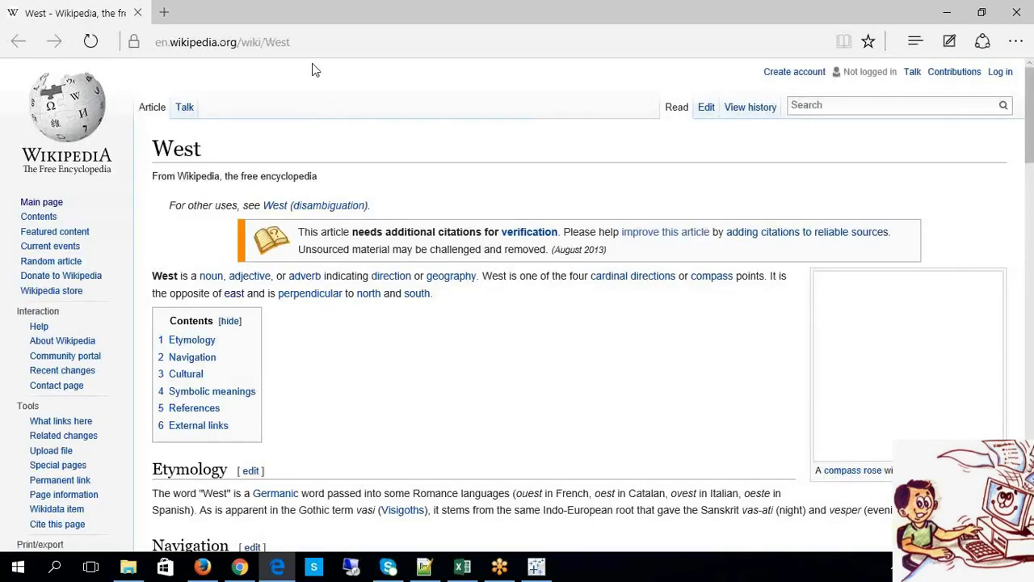
pyautogui.click(314, 50)
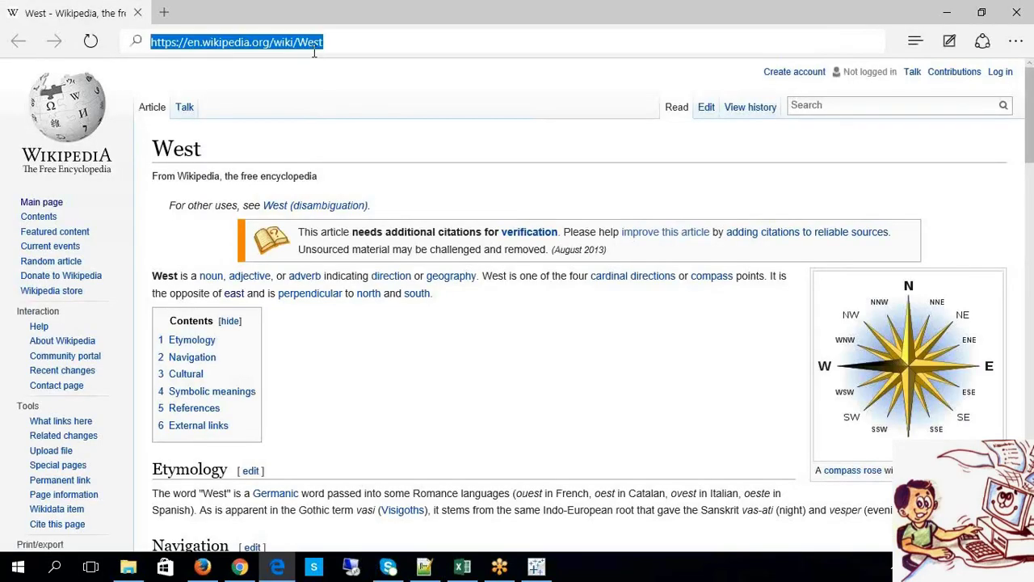
pyautogui.click(1016, 12)
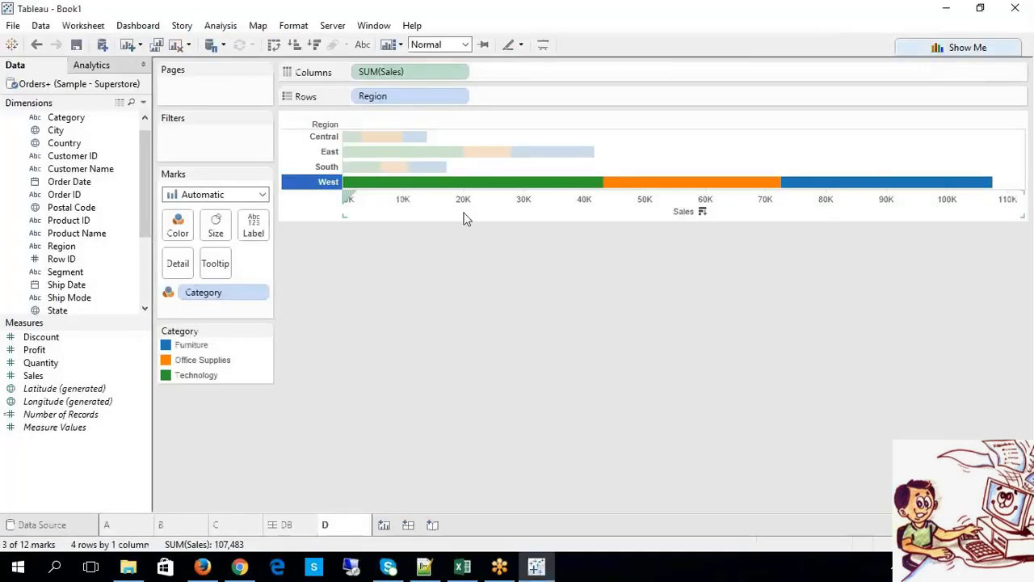
pyautogui.click(331, 138)
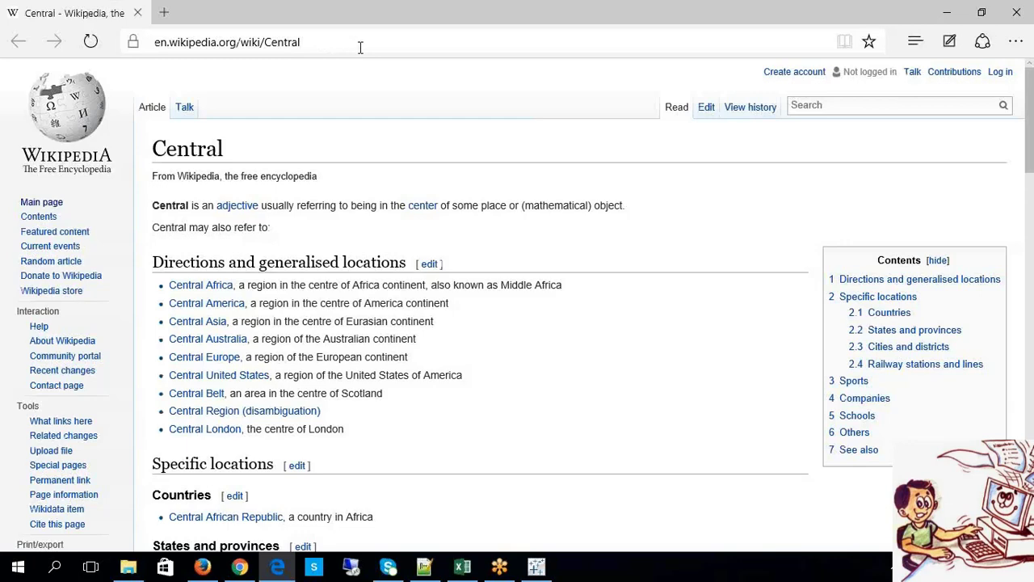
pyautogui.click(1017, 12)
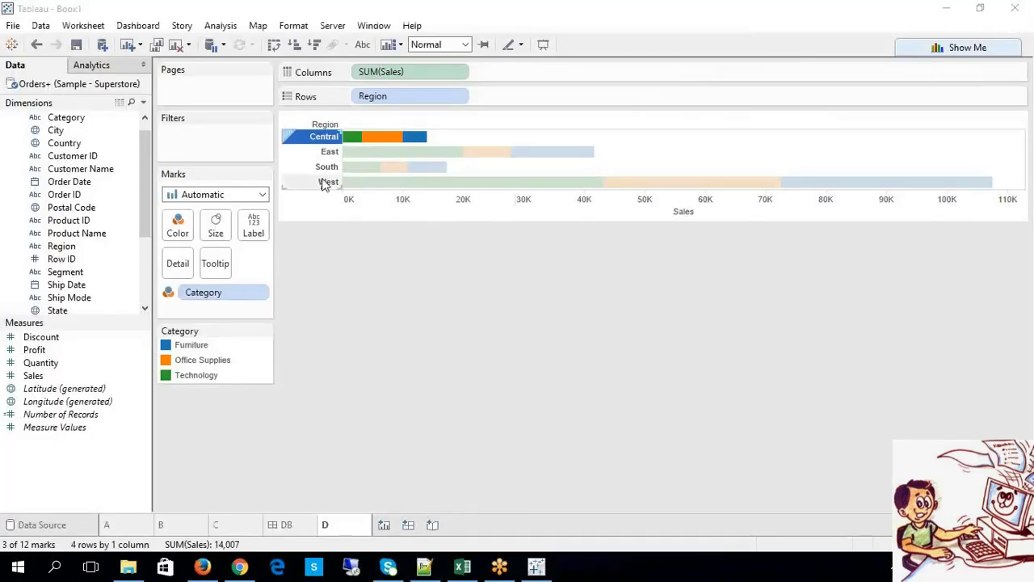
# Step: Test the action on South, highlight the region name in the page address, close the page and clear the chart selection
pyautogui.click(324, 167)
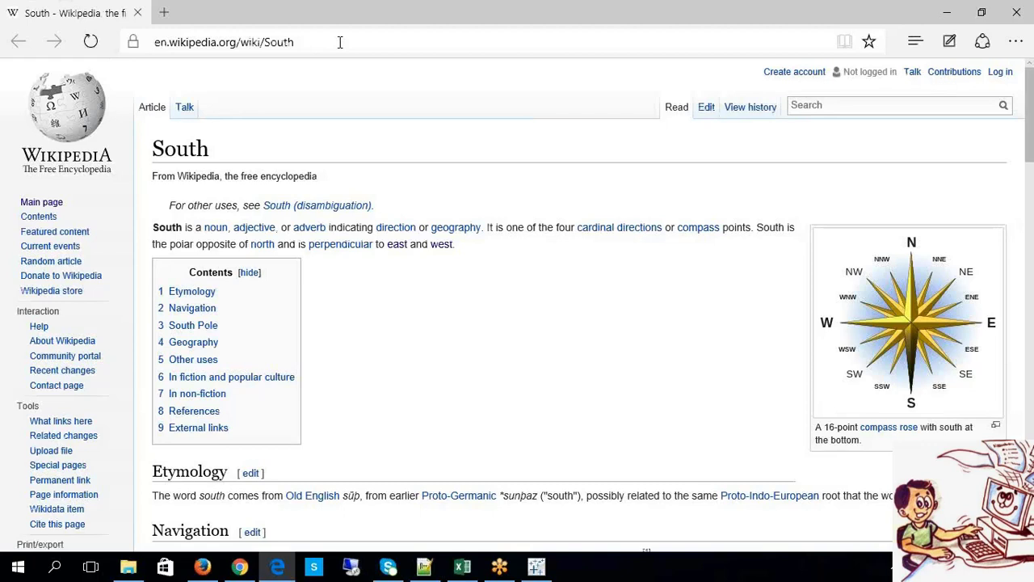
pyautogui.click(340, 44)
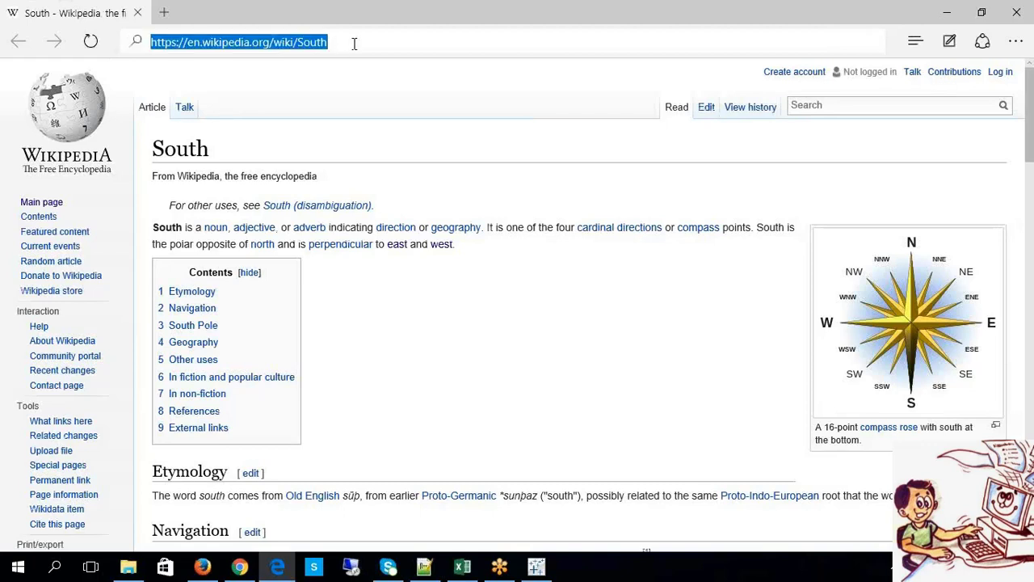
pyautogui.click(353, 42)
pyautogui.moveTo(297, 42); pyautogui.dragTo(374, 44)
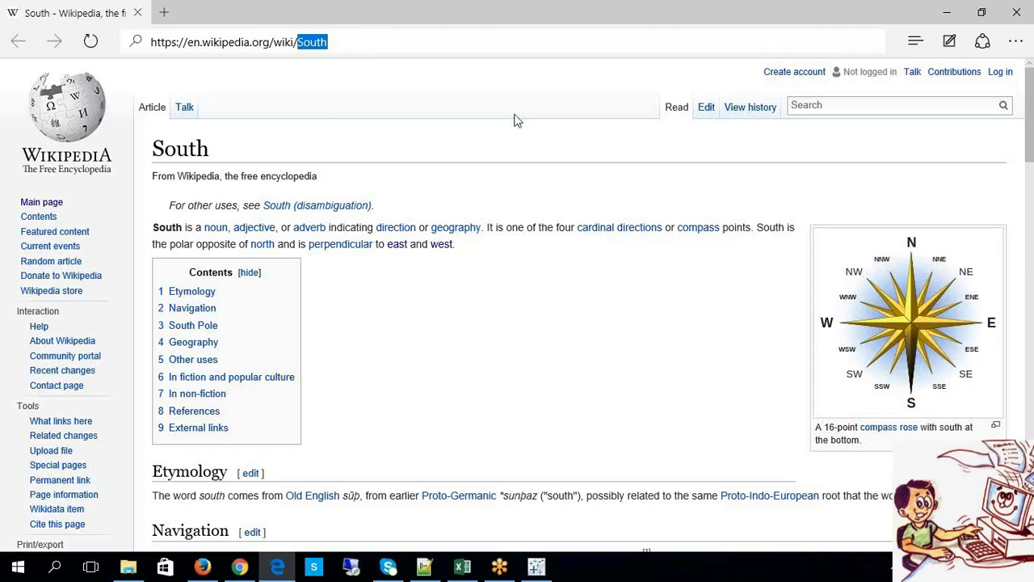
pyautogui.click(1016, 15)
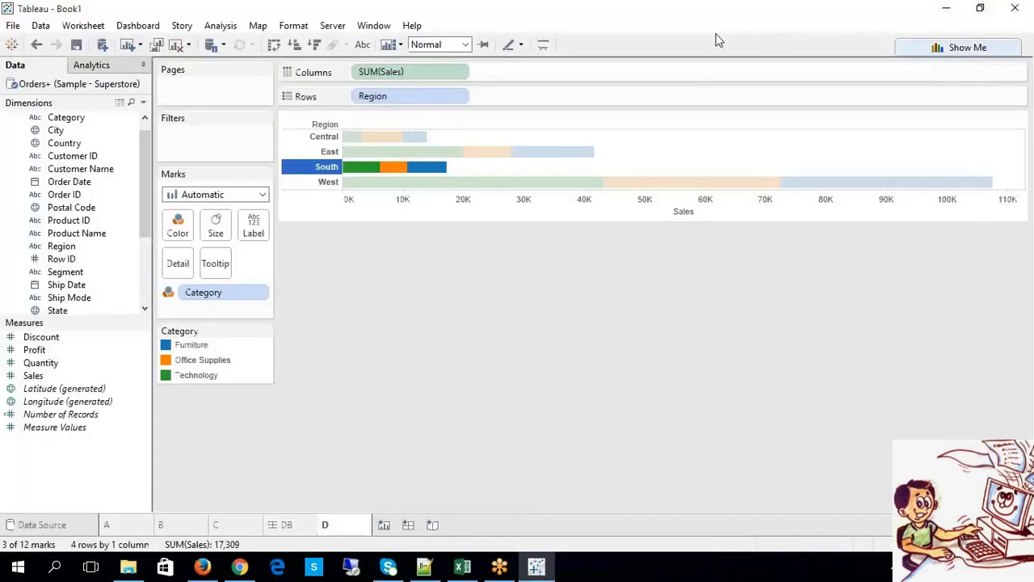
pyautogui.click(616, 15)
pyautogui.click(617, 21)
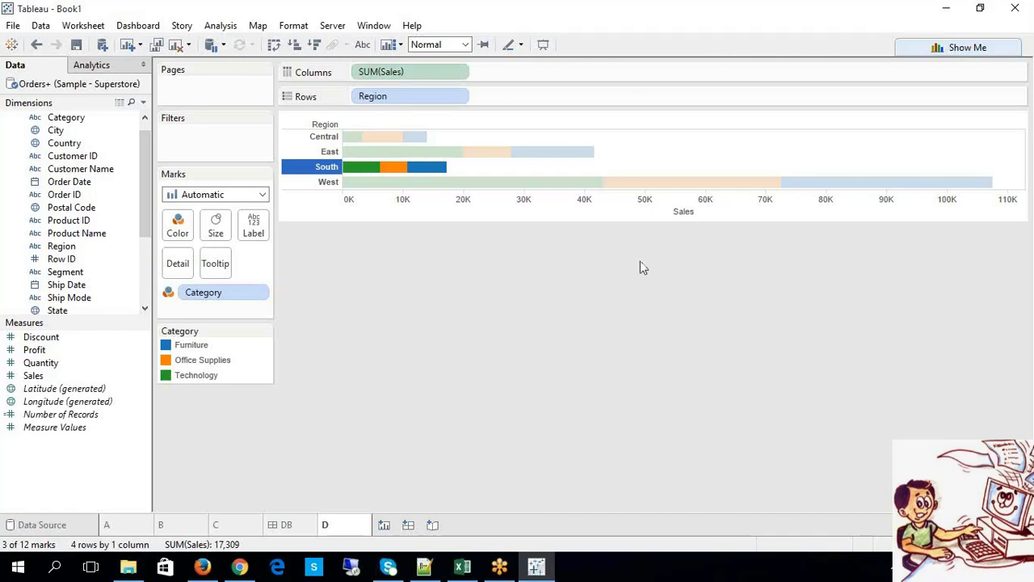
pyautogui.click(431, 373)
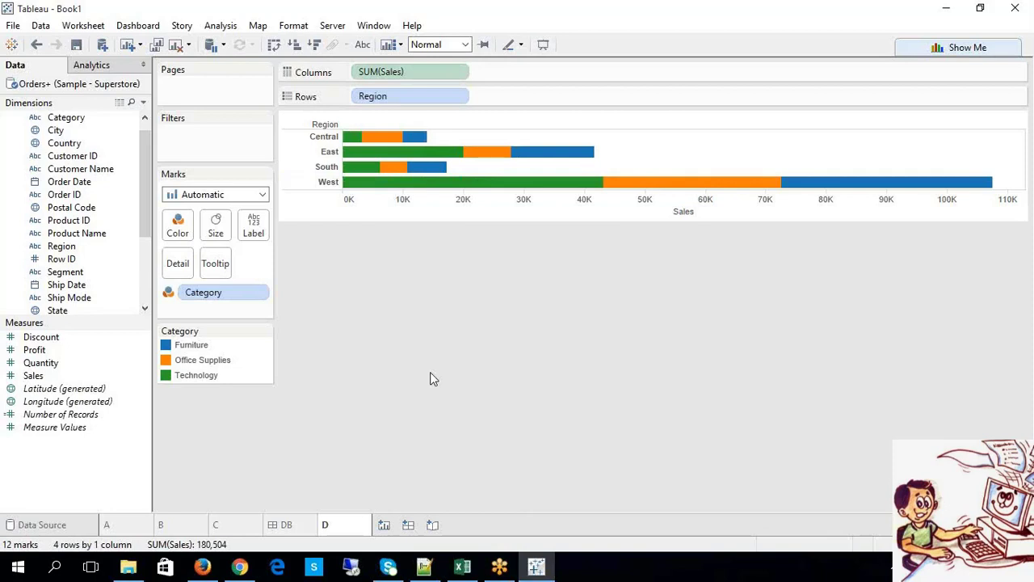
# Step: Run the action on West again, highlight West at the end of the page address, and close the page
pyautogui.click(325, 185)
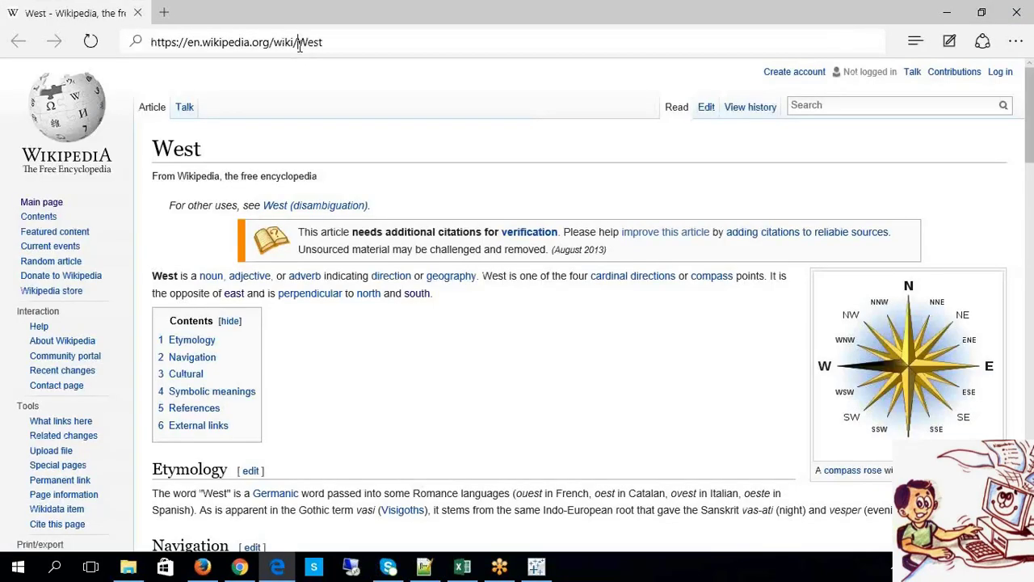
pyautogui.click(299, 42)
pyautogui.click(330, 44)
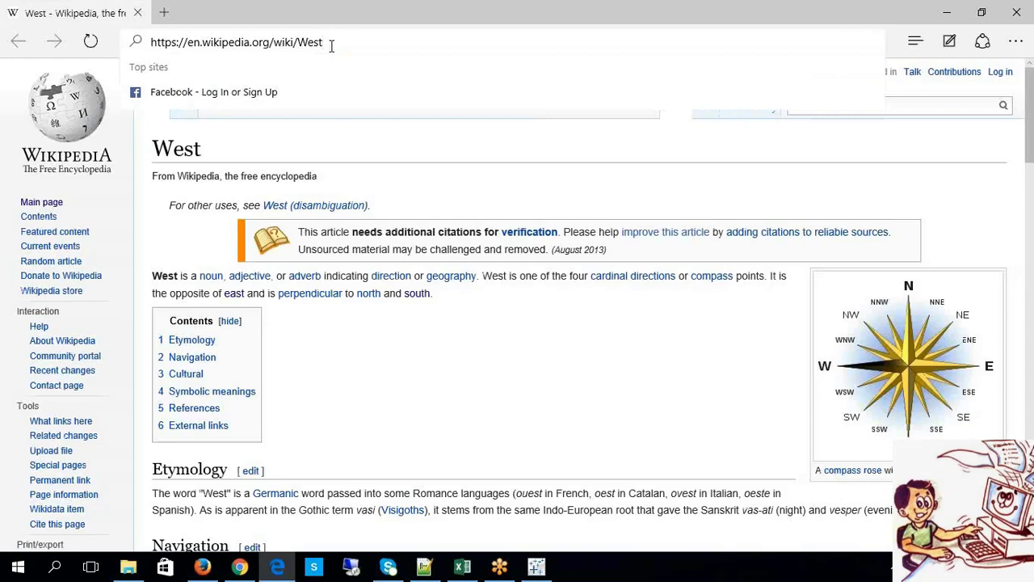
pyautogui.moveTo(342, 45); pyautogui.dragTo(296, 45)
pyautogui.click(1016, 12)
# Step: Run the action on South again, highlight South at the end of the page address, and return to the worksheet
pyautogui.click(315, 166)
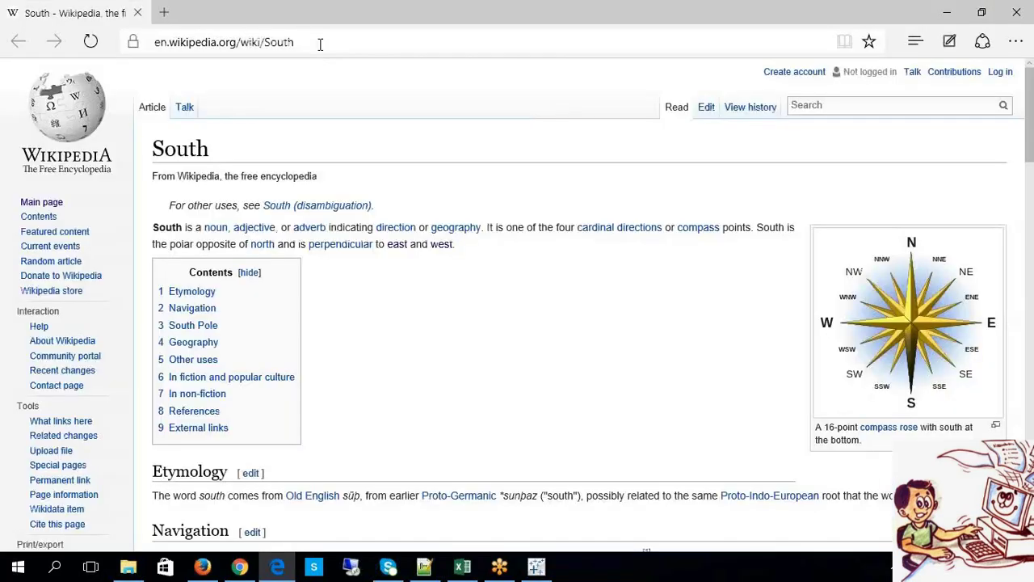
pyautogui.click(321, 42)
pyautogui.click(356, 44)
pyautogui.moveTo(356, 44); pyautogui.dragTo(300, 48)
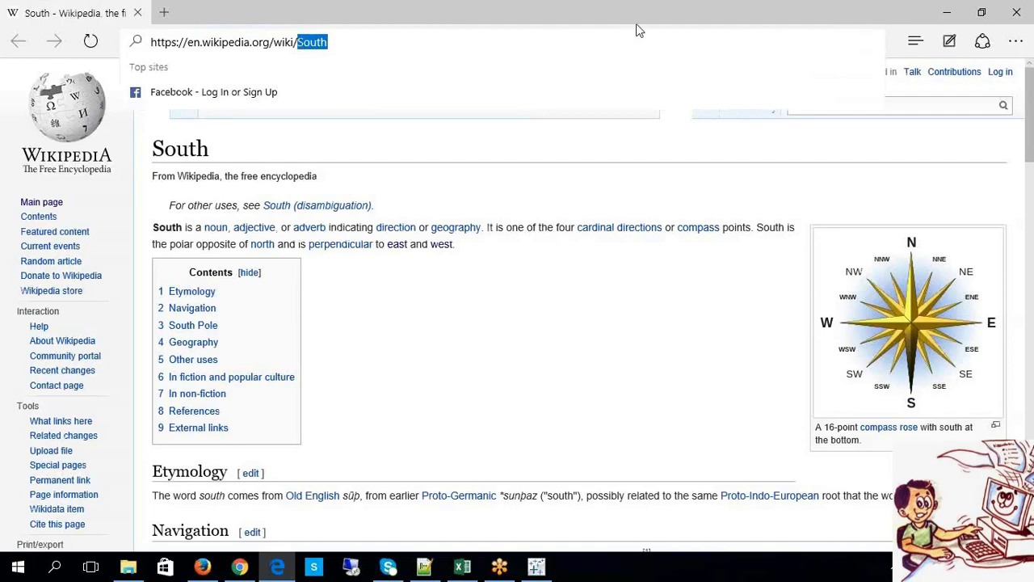
pyautogui.click(1019, 13)
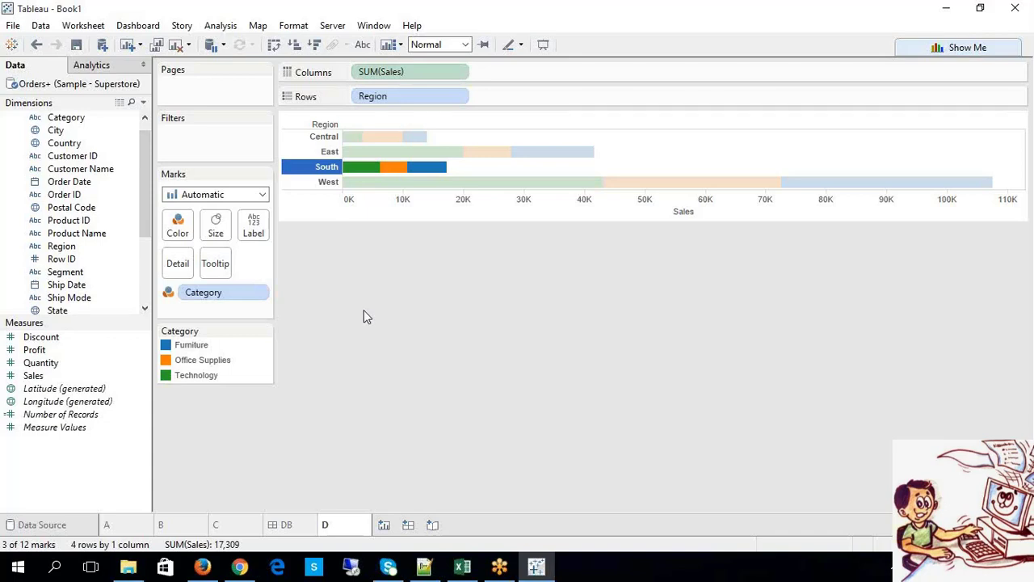
# Step: Open the Dynamic URL action of sheet D, highlight its URL to examine it, and close the action without changes
pyautogui.click(92, 28)
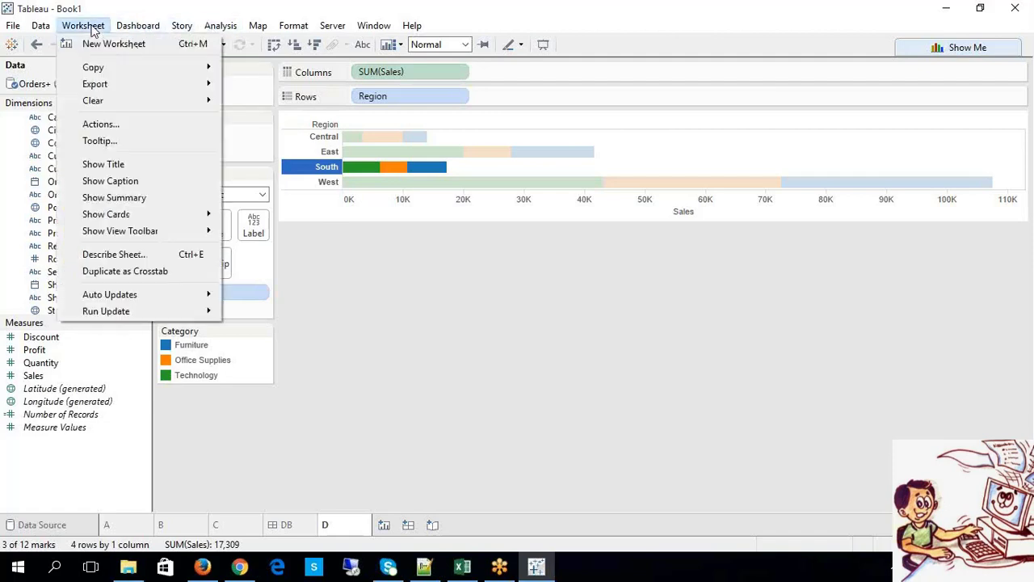
pyautogui.click(145, 124)
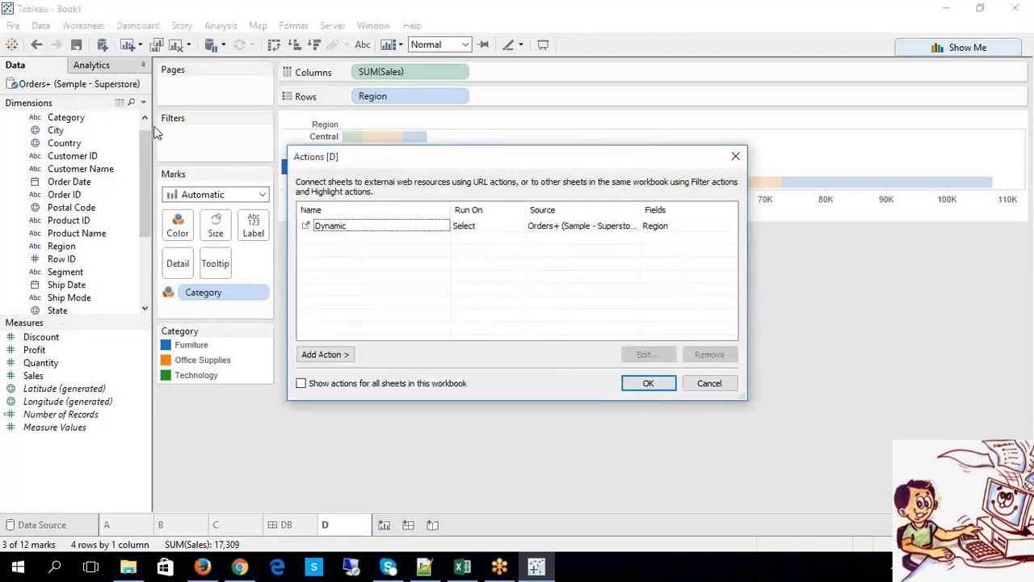
pyautogui.click(372, 227)
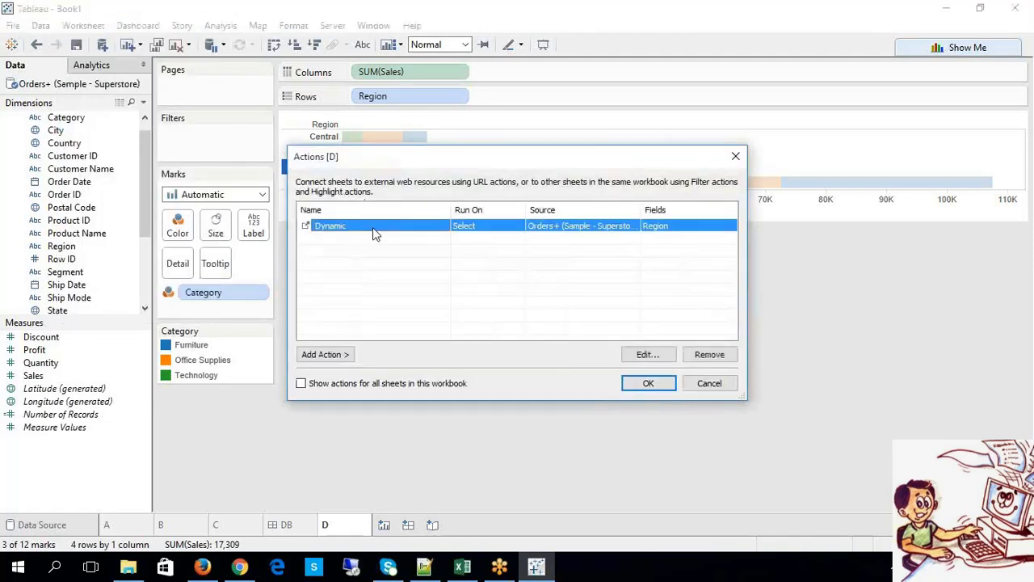
pyautogui.click(667, 355)
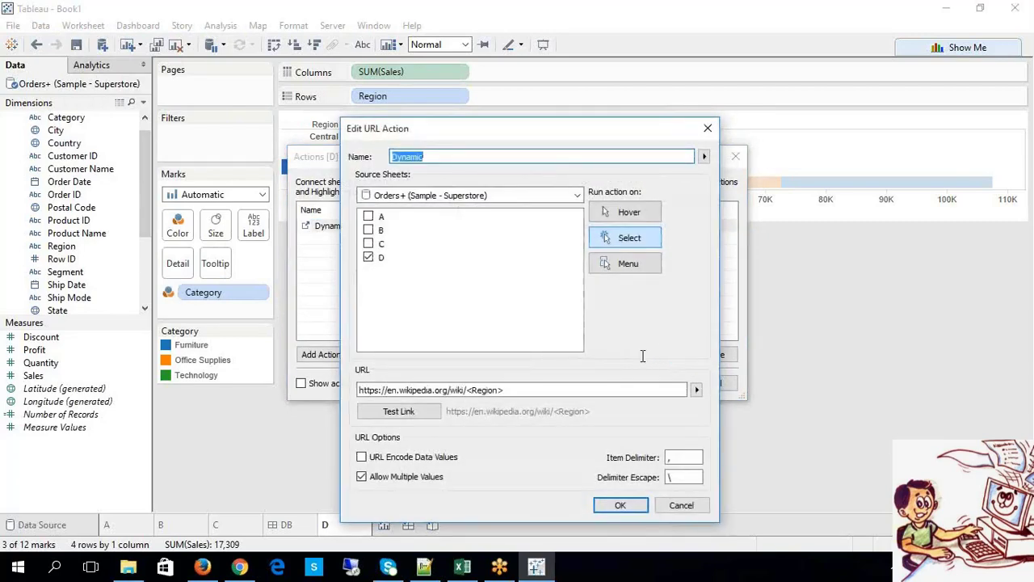
pyautogui.moveTo(521, 390); pyautogui.dragTo(269, 388)
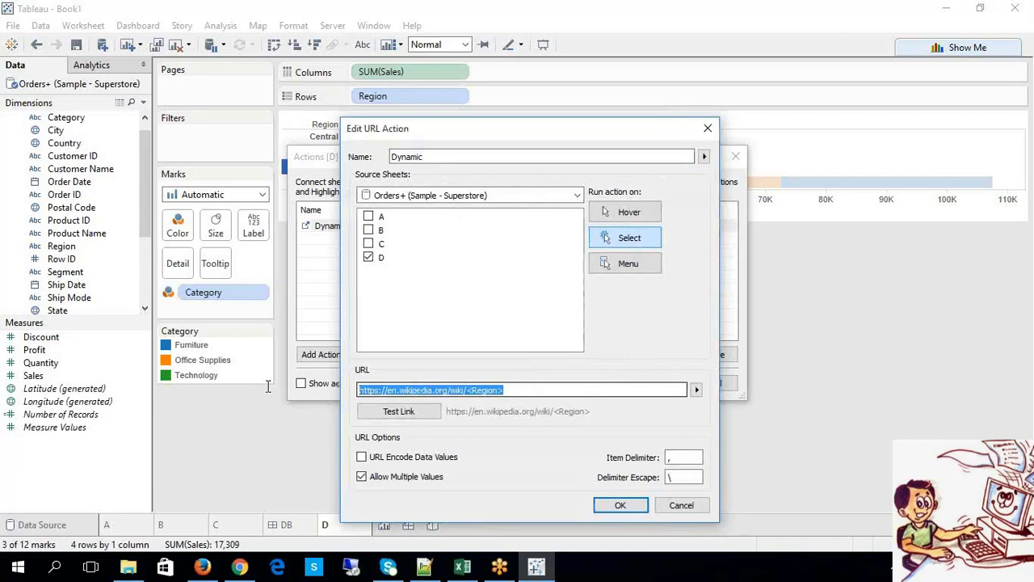
pyautogui.click(657, 389)
pyautogui.moveTo(657, 389); pyautogui.dragTo(314, 364)
pyautogui.click(681, 506)
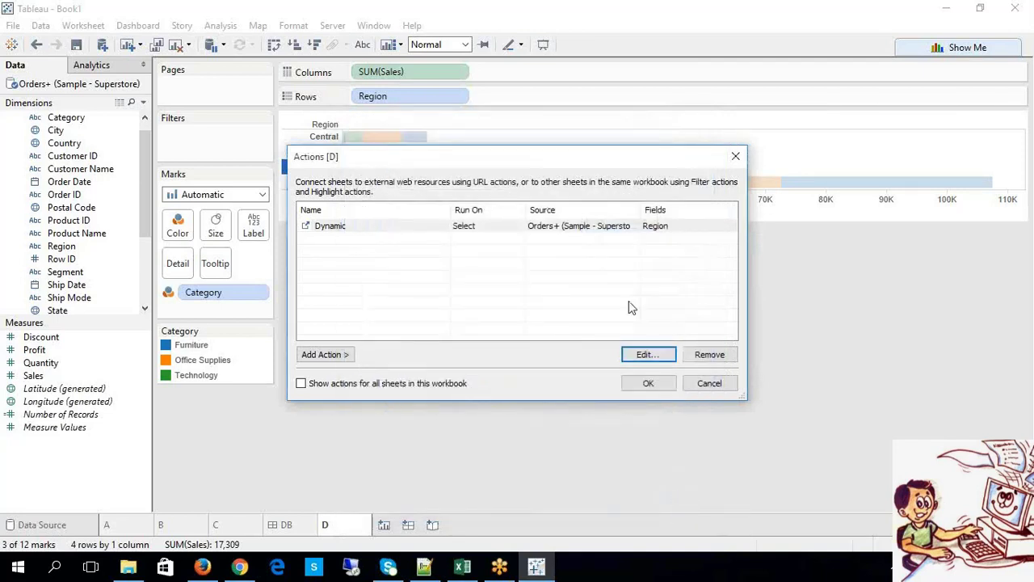
# Step: Remove the Dynamic action from sheet D and confirm the action list
pyautogui.click(499, 229)
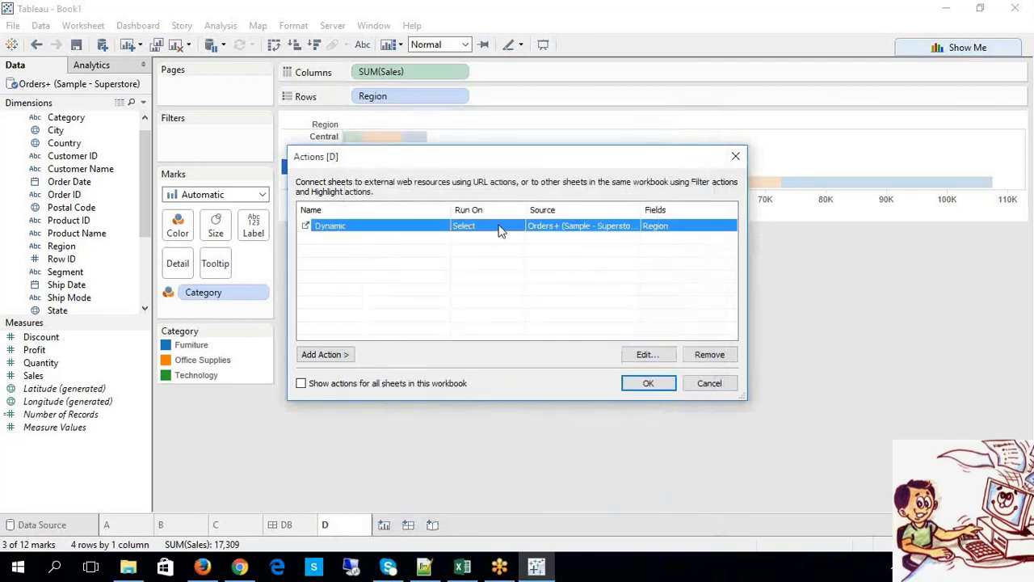
pyautogui.click(700, 360)
pyautogui.click(661, 383)
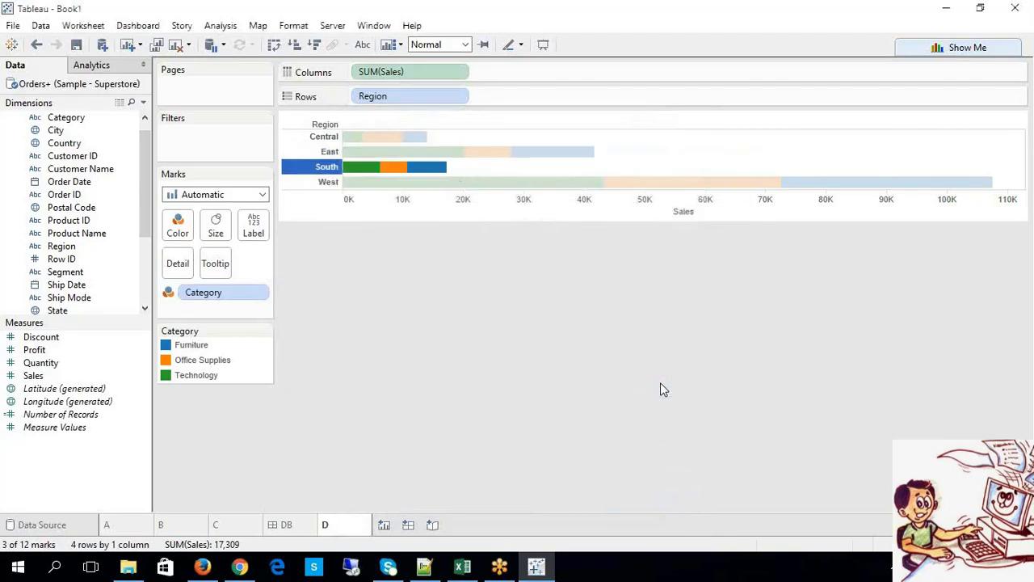
# Step: Switch to the TABLEAU workbook in Excel and highlight the Folder entry under the URL action types in the notes
pyautogui.click(462, 566)
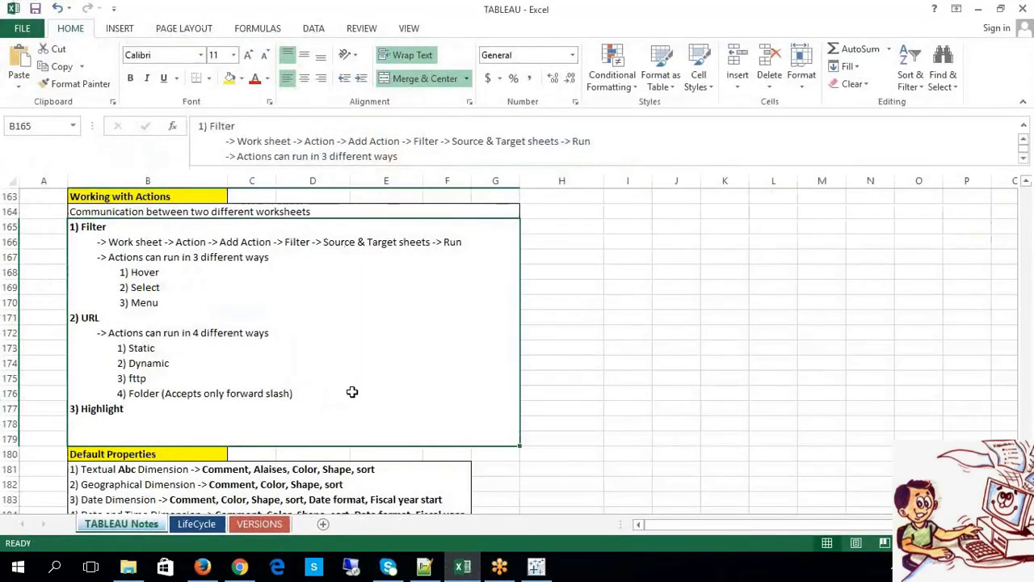
pyautogui.doubleClick(163, 393)
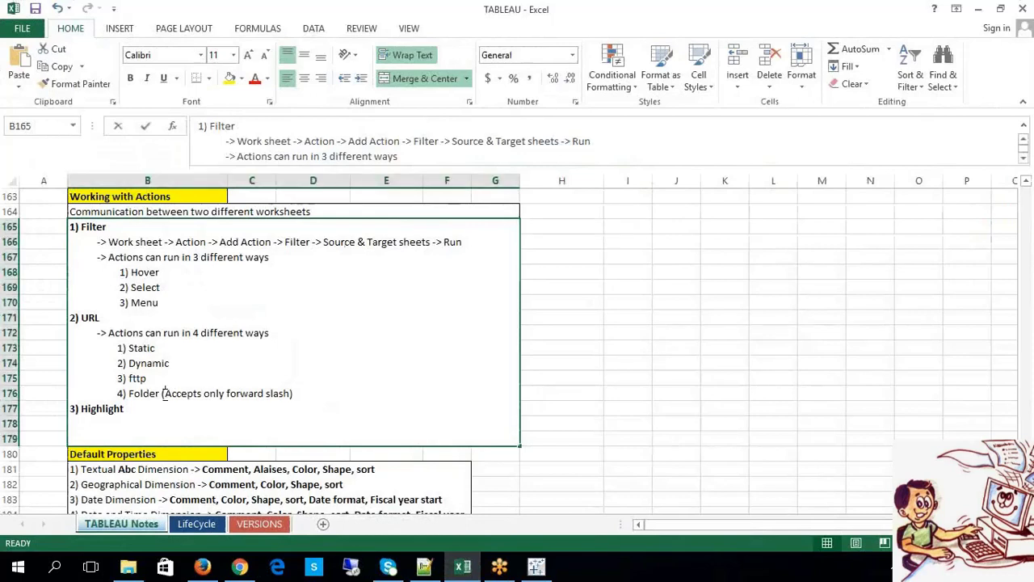
pyautogui.moveTo(130, 394); pyautogui.dragTo(194, 396)
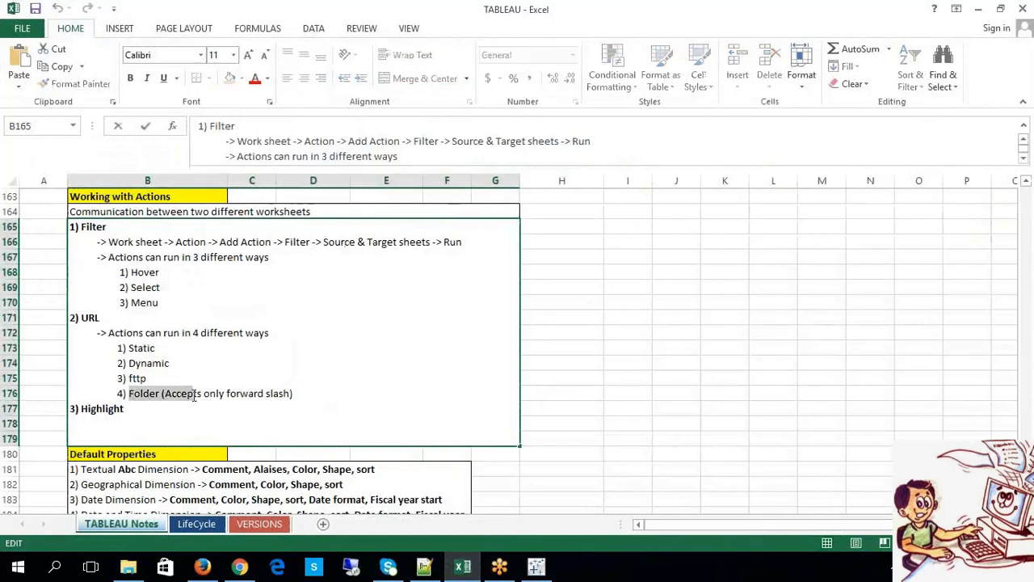
pyautogui.click(683, 378)
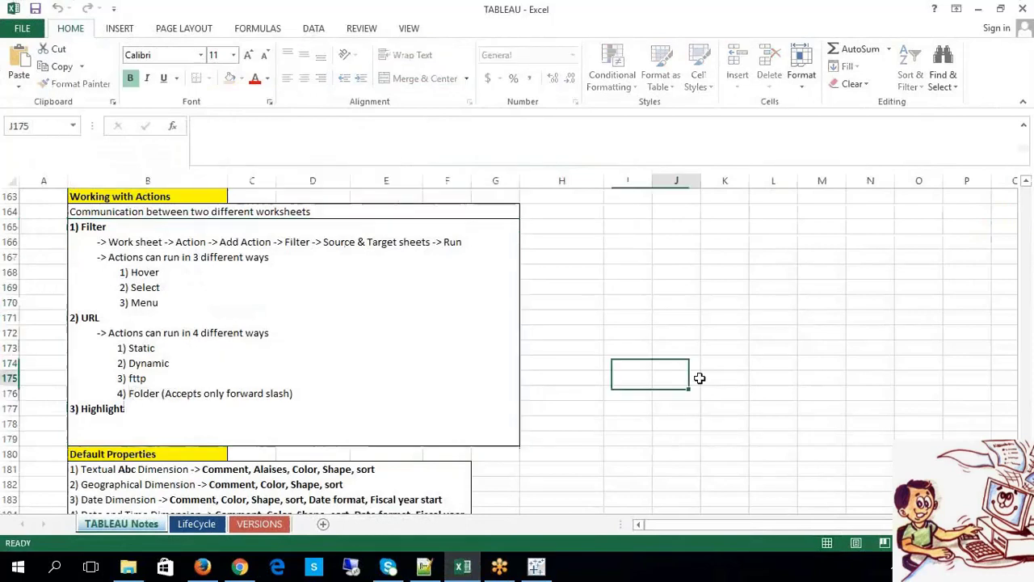
# Step: Switch back to Tableau and add a URL action named FOLDER with only sheet D as its source
pyautogui.click(535, 566)
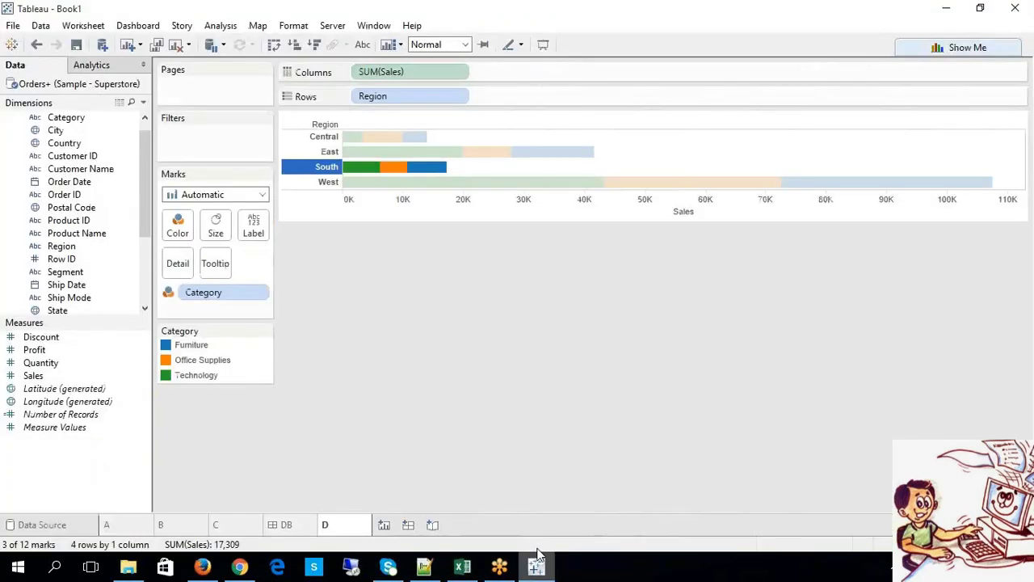
pyautogui.click(83, 25)
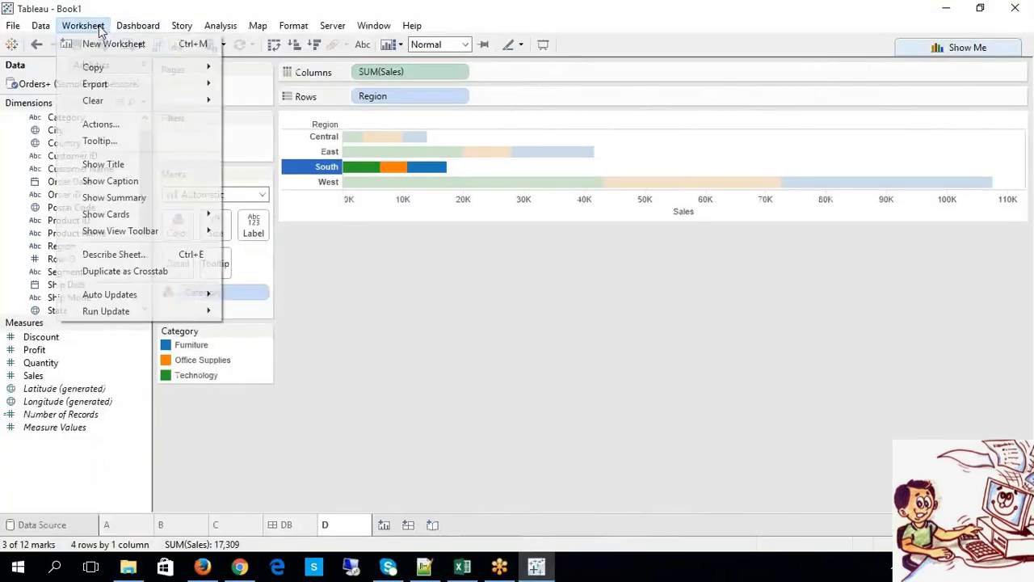
pyautogui.click(101, 123)
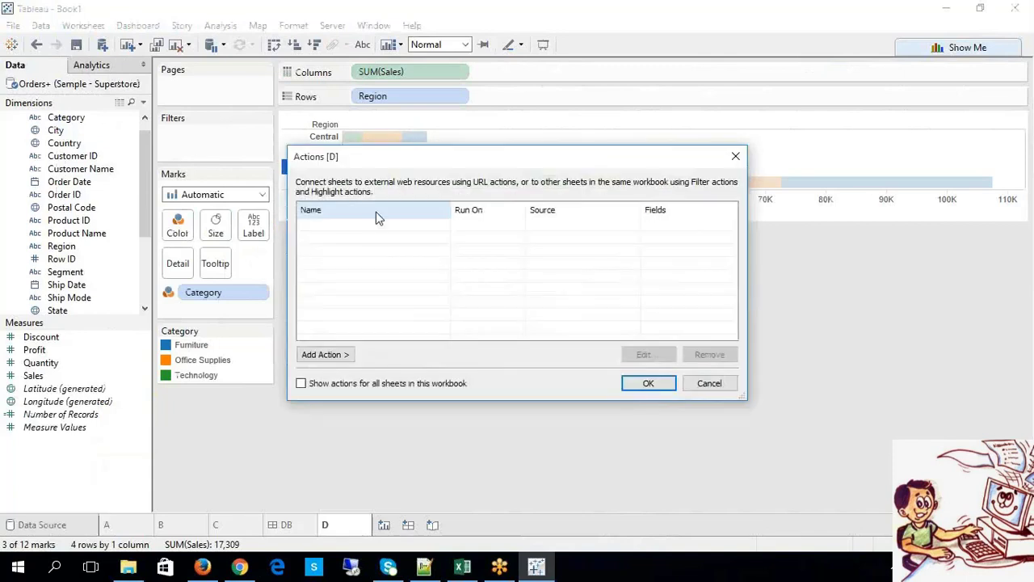
pyautogui.click(343, 354)
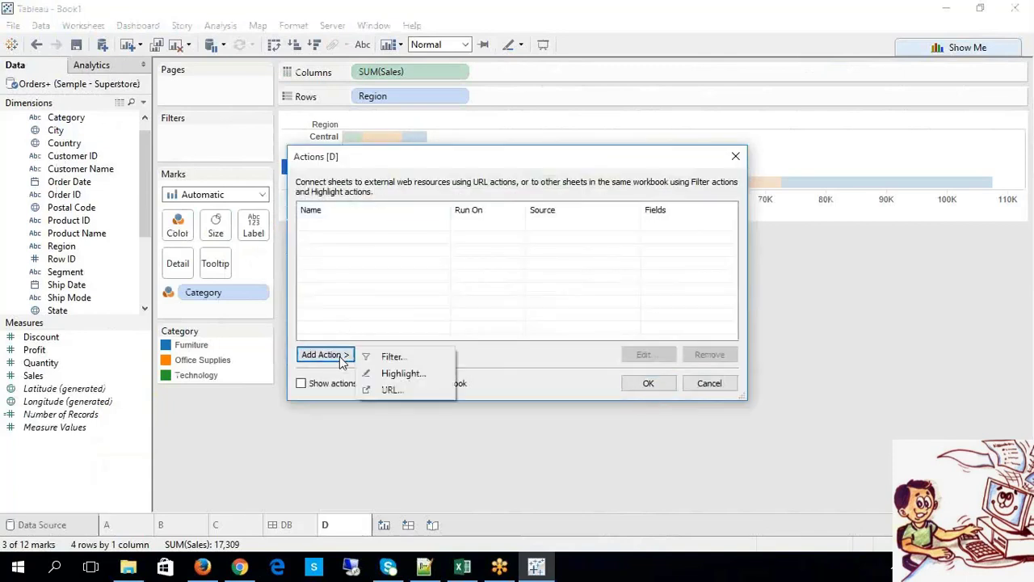
pyautogui.click(404, 390)
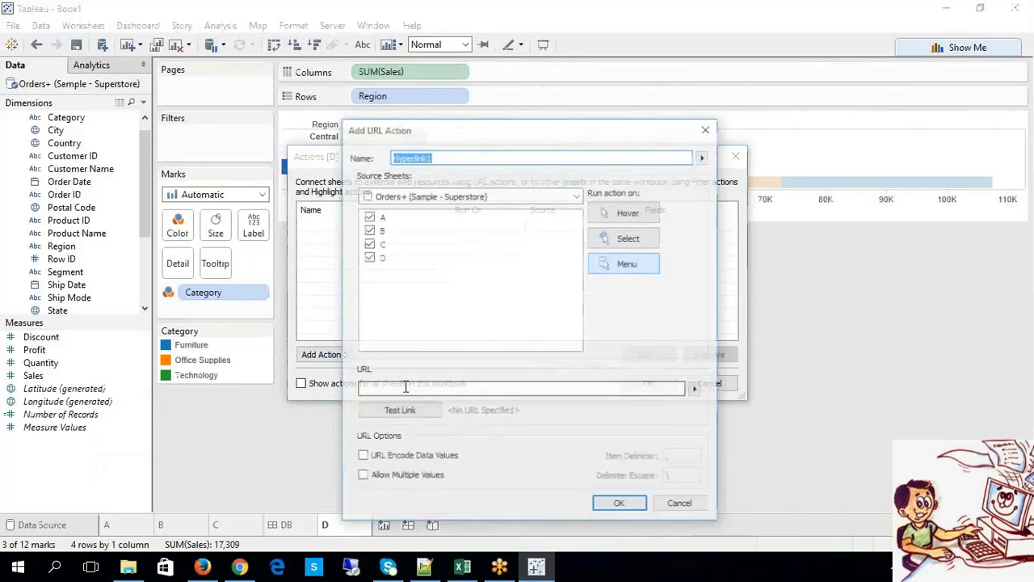
pyautogui.click(369, 244)
pyautogui.click(369, 231)
pyautogui.click(368, 217)
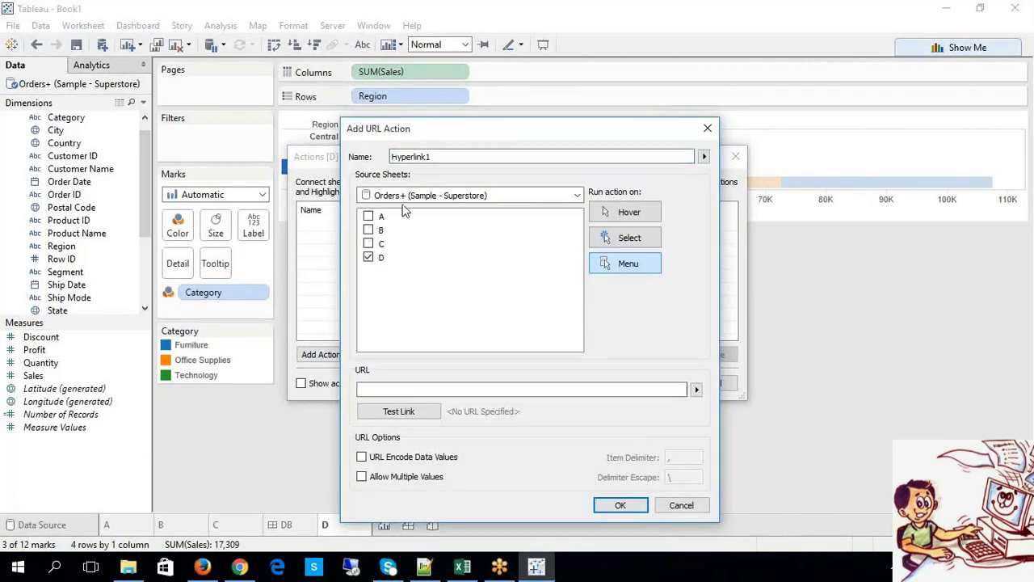
pyautogui.moveTo(437, 156); pyautogui.dragTo(288, 147)
pyautogui.write('FOLDER')
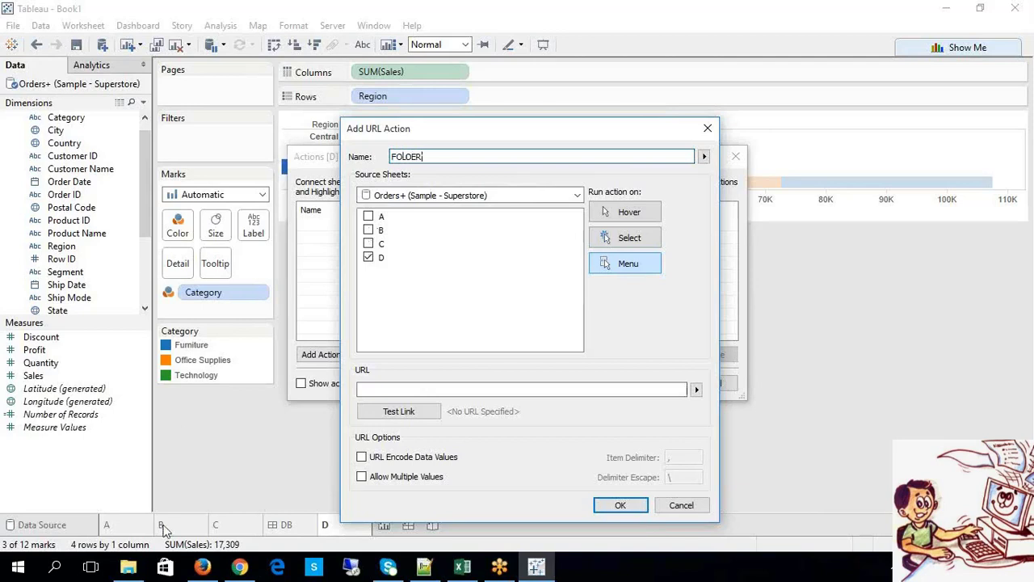
# Step: In File Explorer, open the folder "2- CONNECTING TO DATA" inside TABLEAU on drive D and copy its path
pyautogui.click(130, 570)
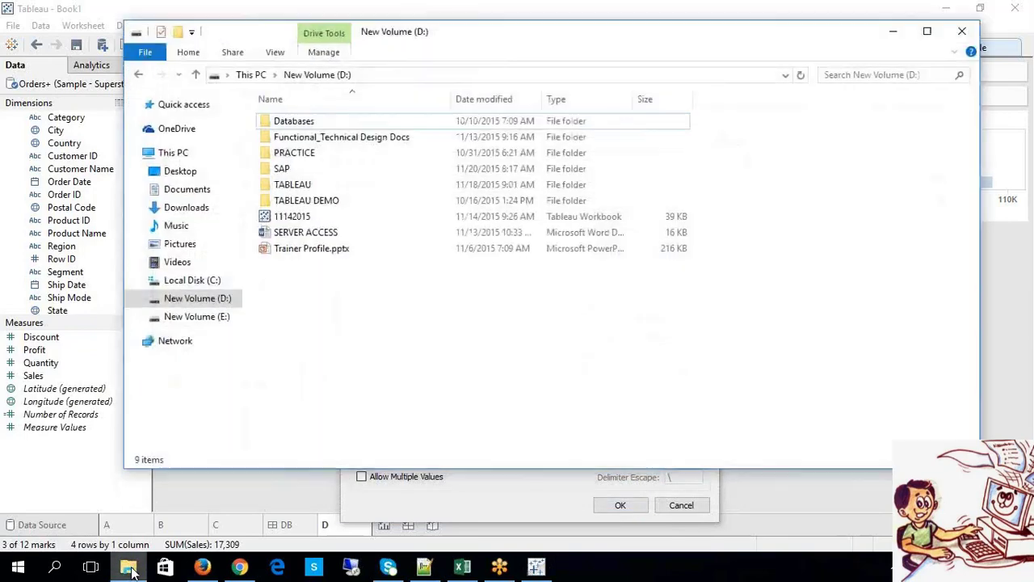
pyautogui.click(292, 191)
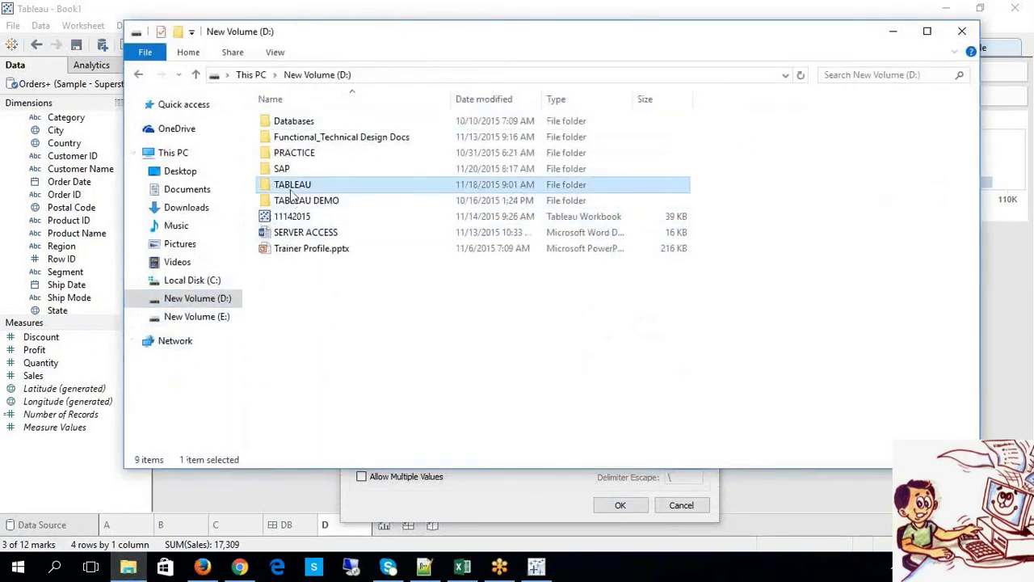
pyautogui.doubleClick(292, 192)
pyautogui.click(328, 140)
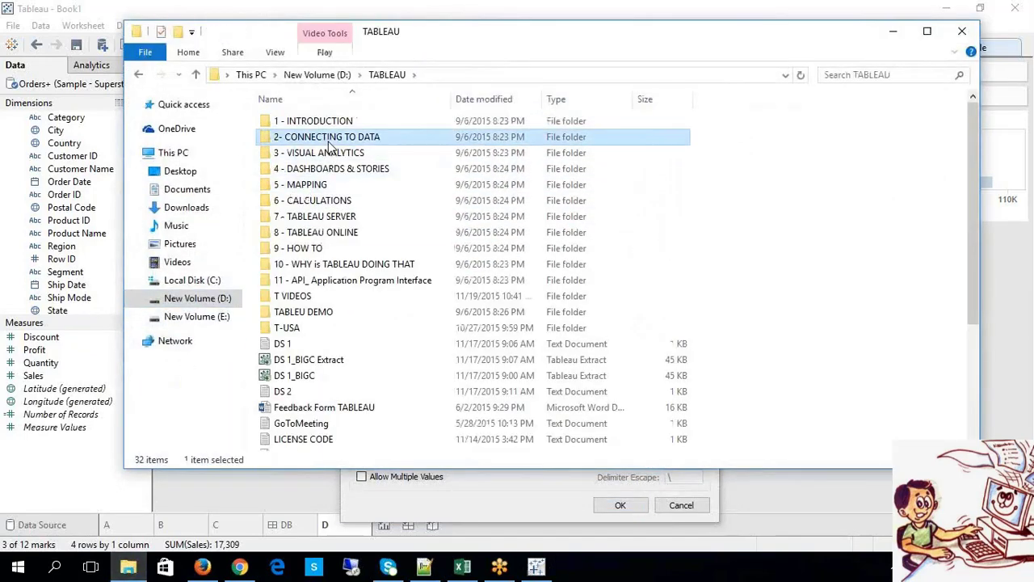
pyautogui.doubleClick(328, 143)
pyautogui.click(560, 76)
pyautogui.hotkey('ctrl', 'c')
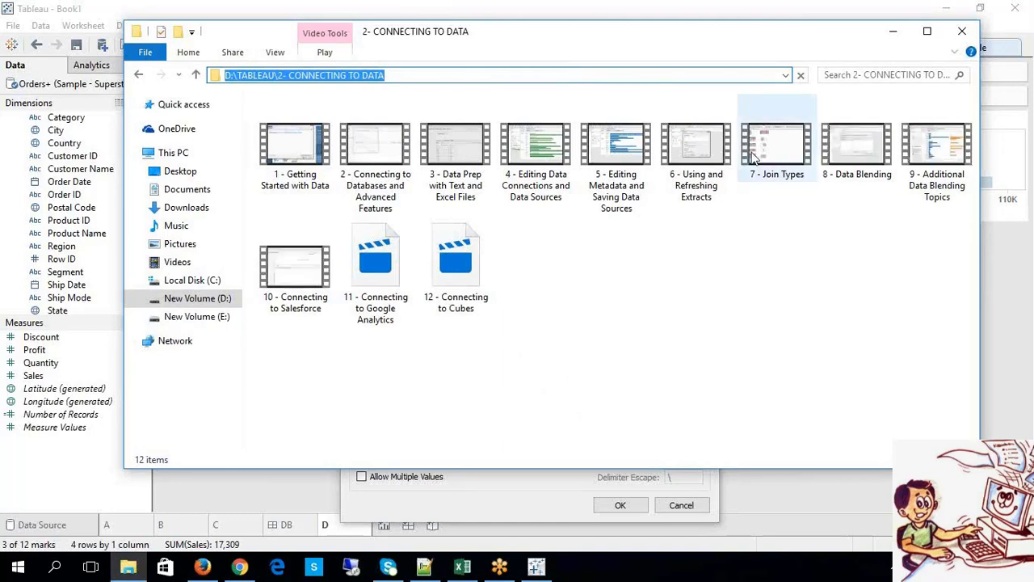
# Step: Back in Tableau, make the FOLDER action run on Select and set its URL to \\TABLEAU\2- CONNECTING TO DATA, based on the copied path
pyautogui.click(462, 566)
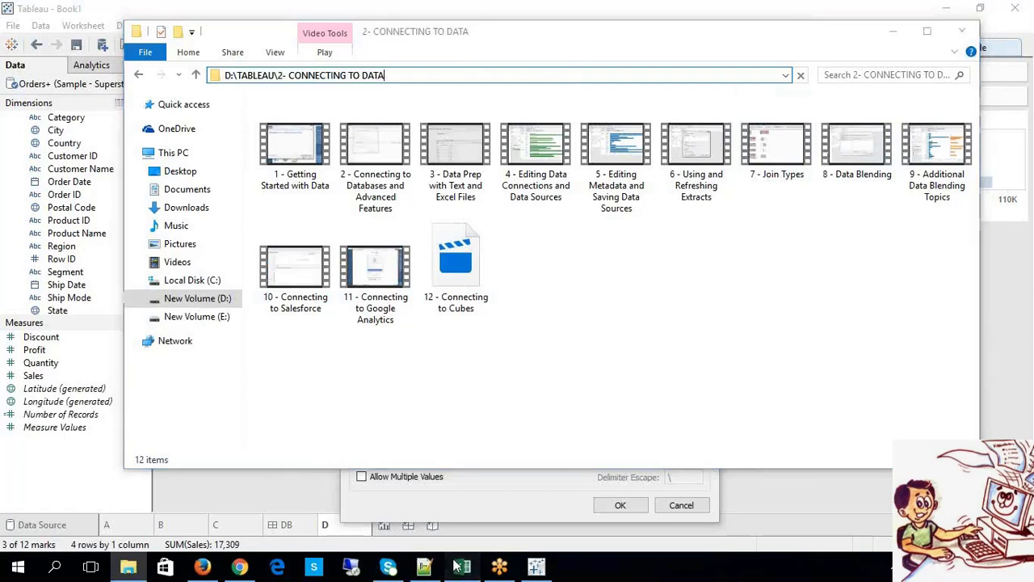
pyautogui.click(534, 567)
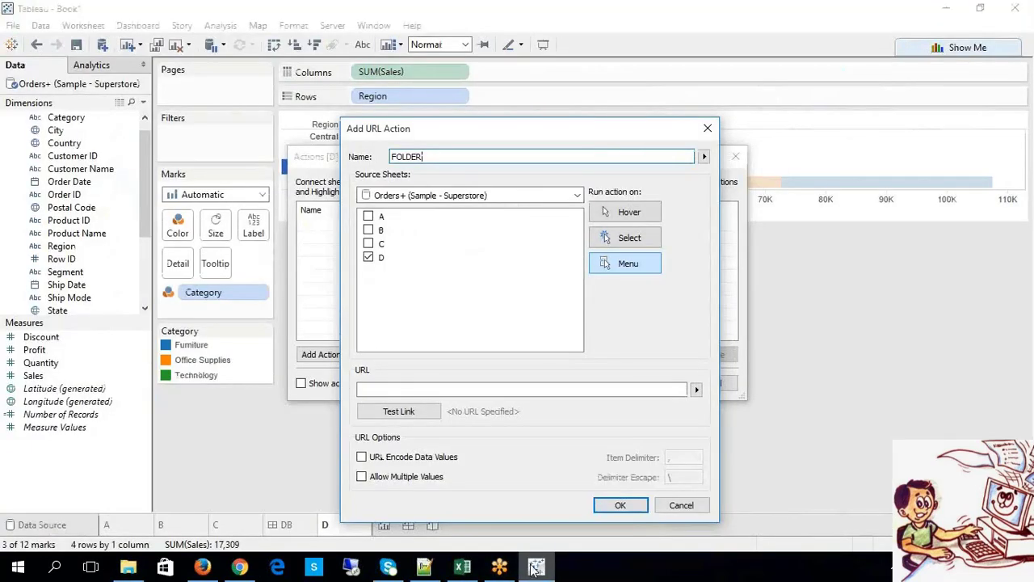
pyautogui.click(618, 245)
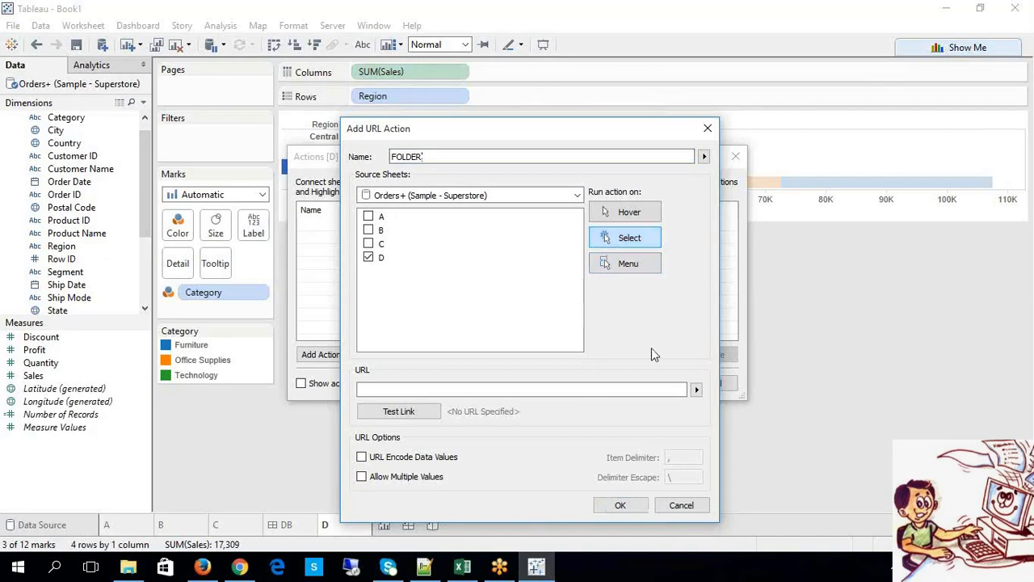
pyautogui.click(629, 389)
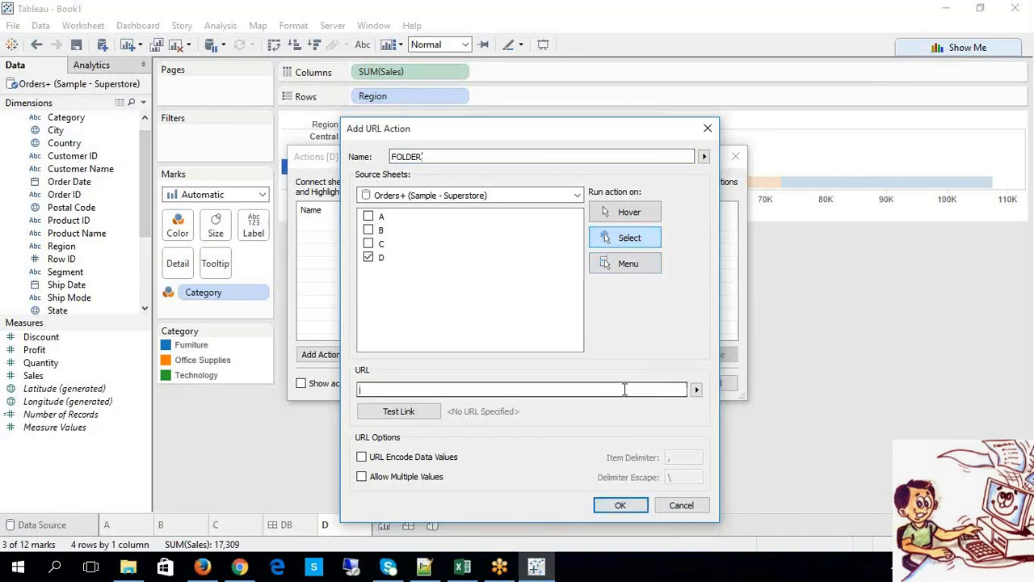
pyautogui.hotkey('ctrl', 'v')
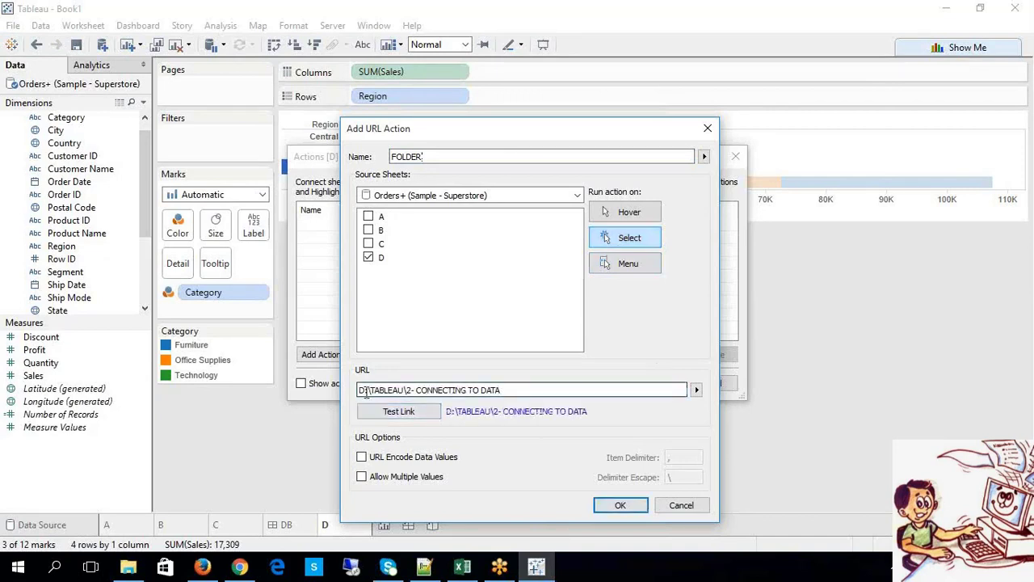
pyautogui.moveTo(367, 390); pyautogui.dragTo(346, 394)
pyautogui.write('\\')
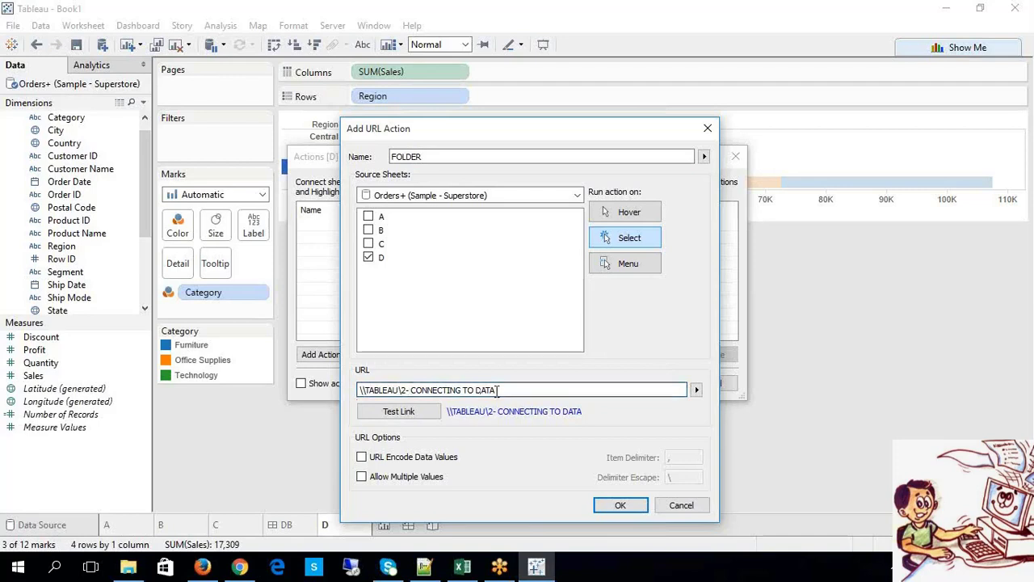
# Step: Save the FOLDER action on sheet D and test it on the West region, agreeing to follow the hyperlink
pyautogui.moveTo(512, 390); pyautogui.dragTo(257, 378)
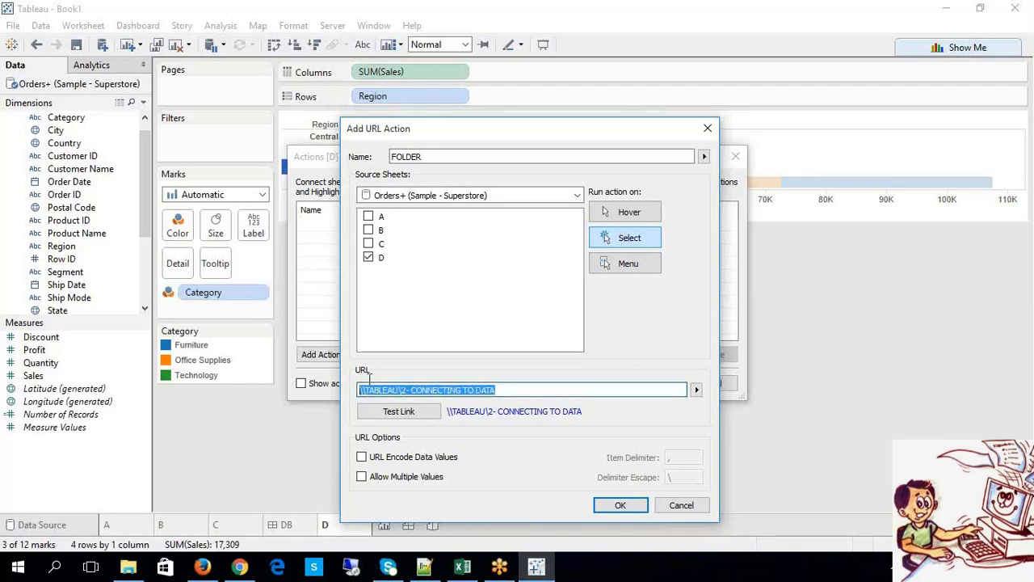
pyautogui.click(497, 390)
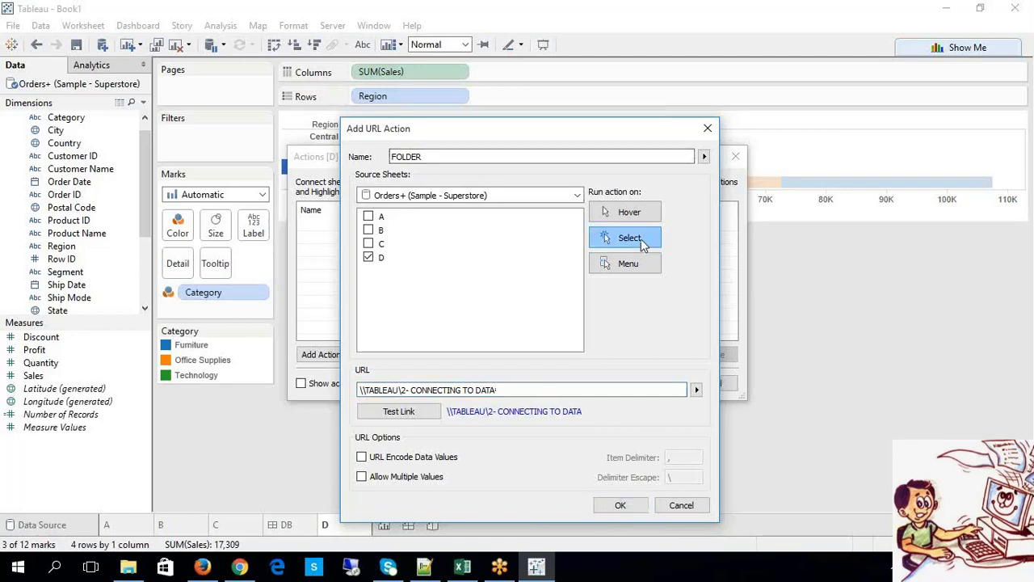
pyautogui.click(620, 506)
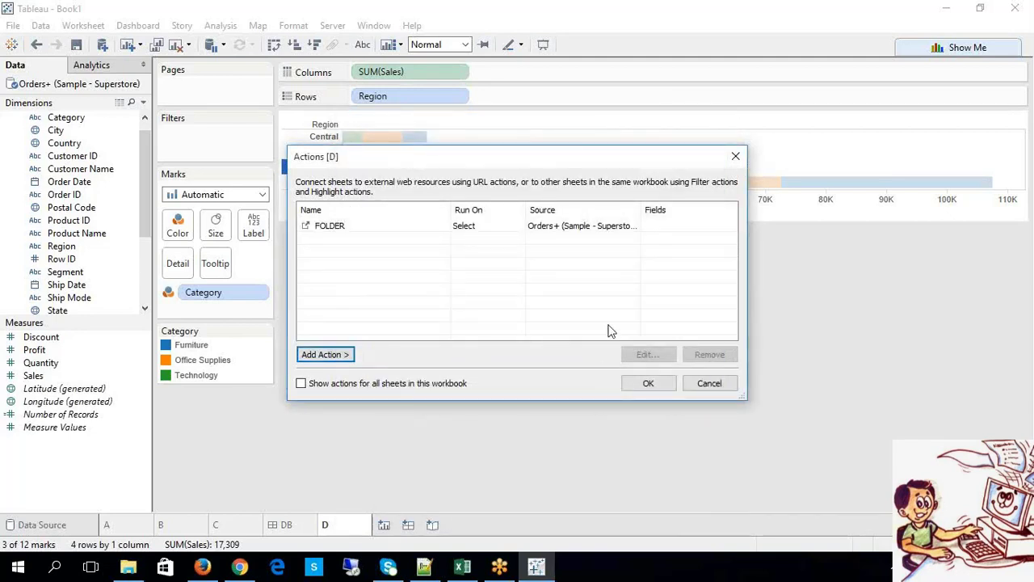
pyautogui.click(649, 386)
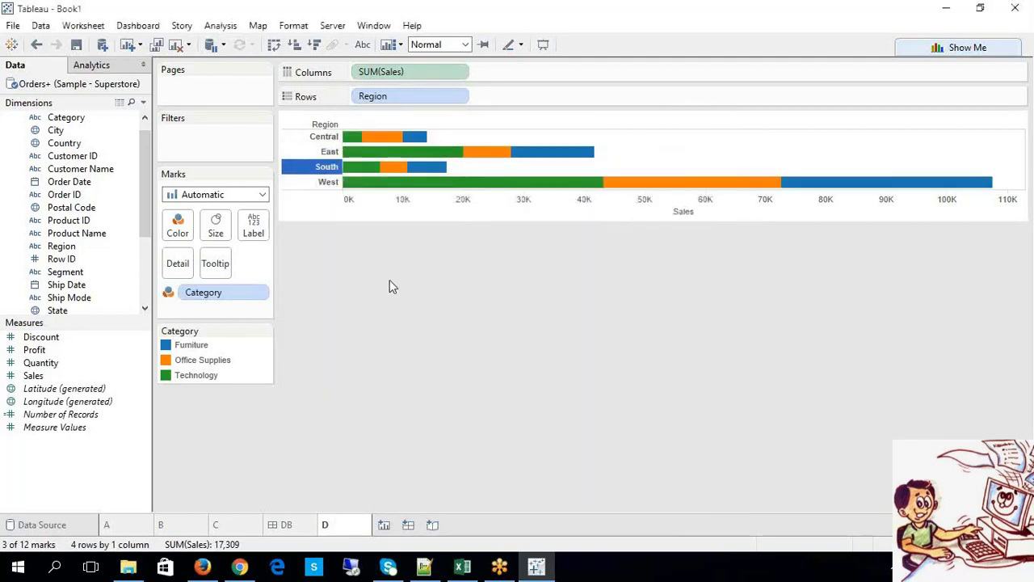
pyautogui.click(329, 184)
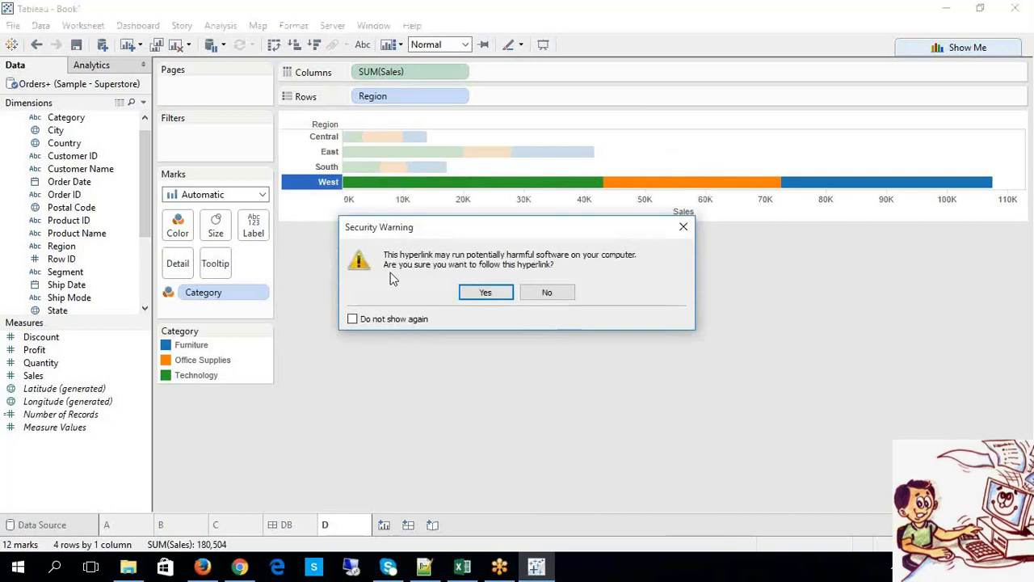
pyautogui.click(483, 294)
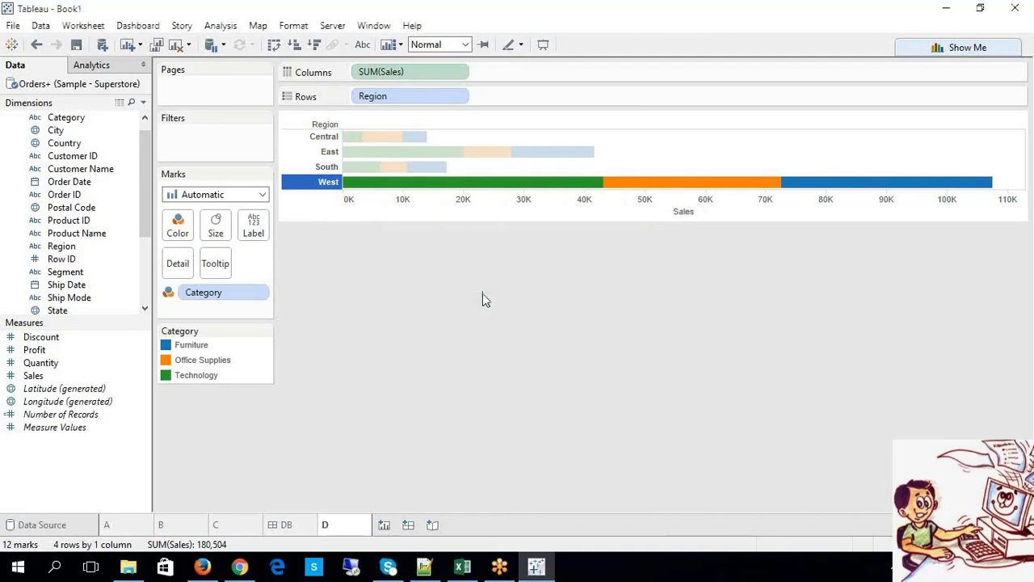
# Step: Test the FOLDER action on the West region again, agreeing to follow the hyperlink, and close the existing File Explorer window
pyautogui.click(483, 294)
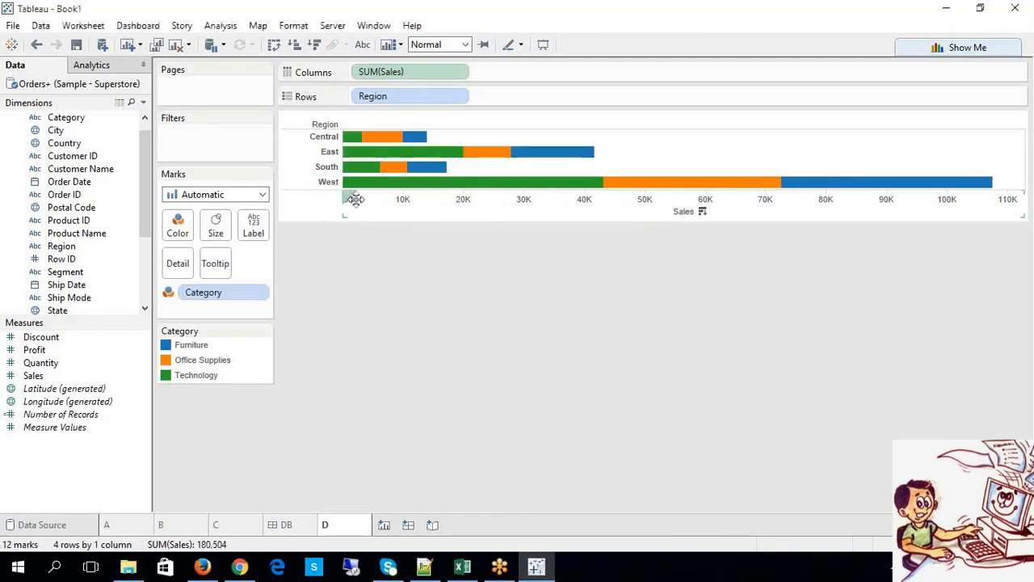
pyautogui.click(331, 185)
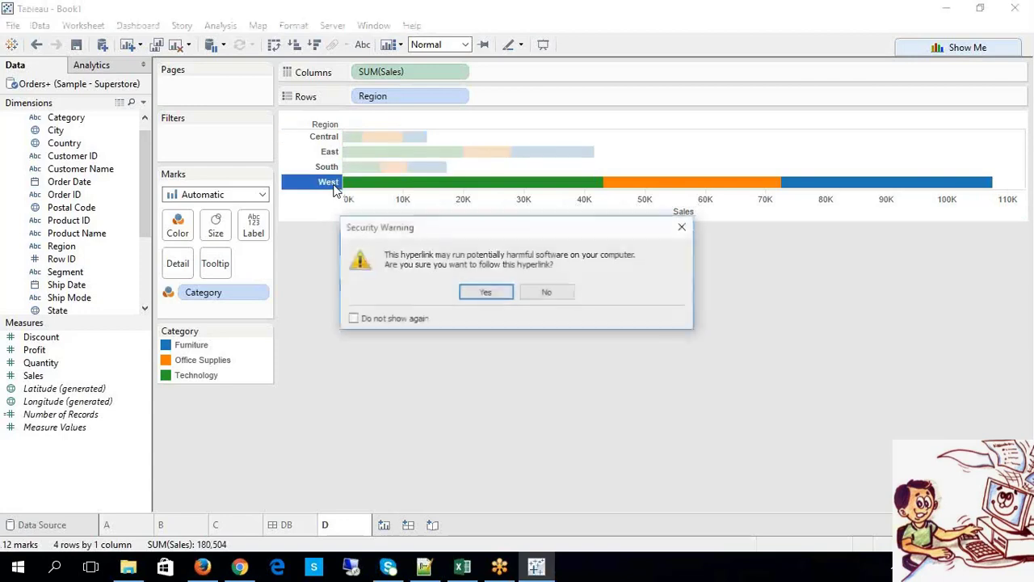
pyautogui.click(479, 293)
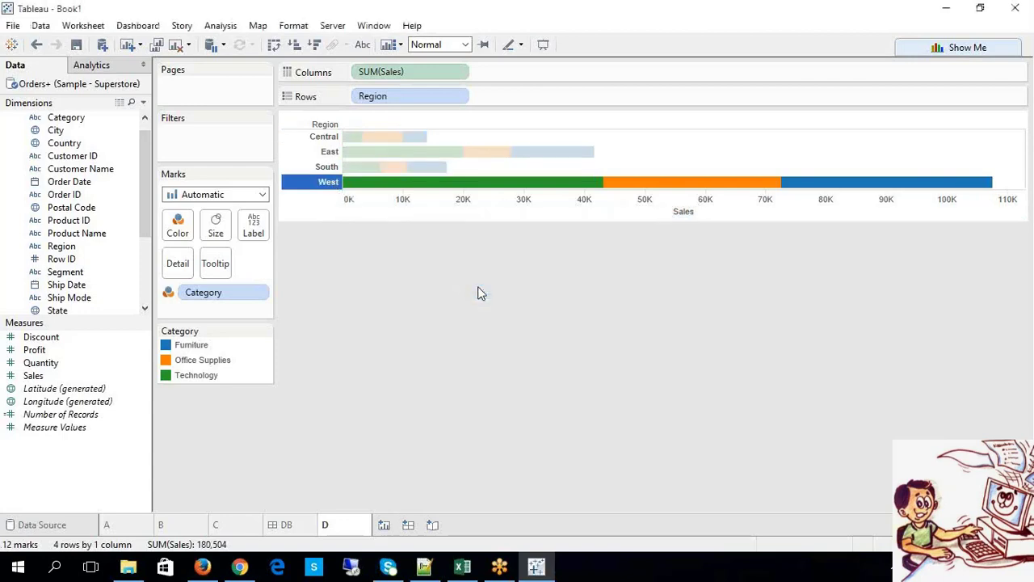
pyautogui.click(128, 567)
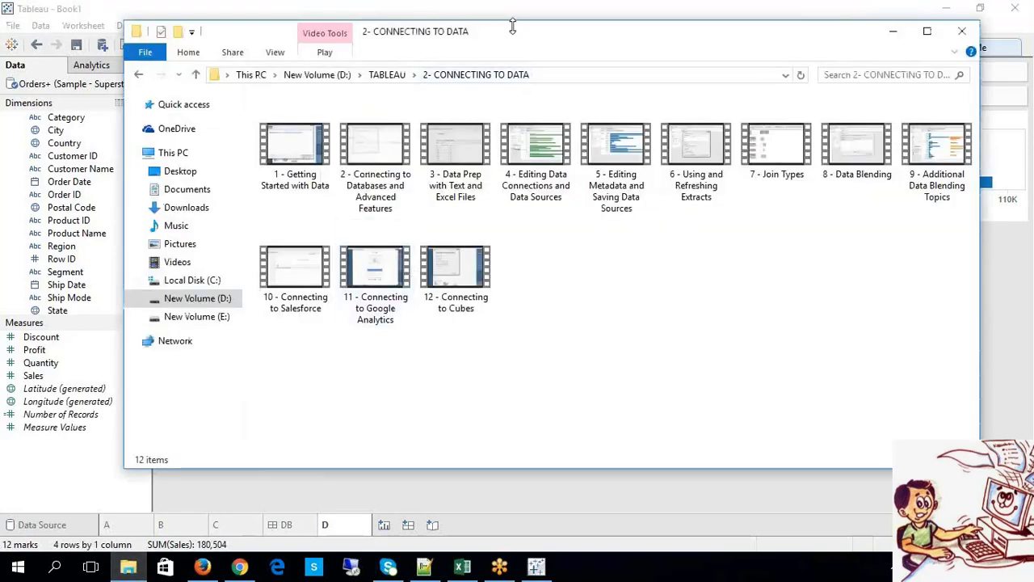
pyautogui.moveTo(513, 27); pyautogui.dragTo(240, 80)
pyautogui.click(769, 78)
# Step: Repeat the FOLDER action test on West with no folder window open, follow the hyperlink, and check File Explorer
pyautogui.click(331, 184)
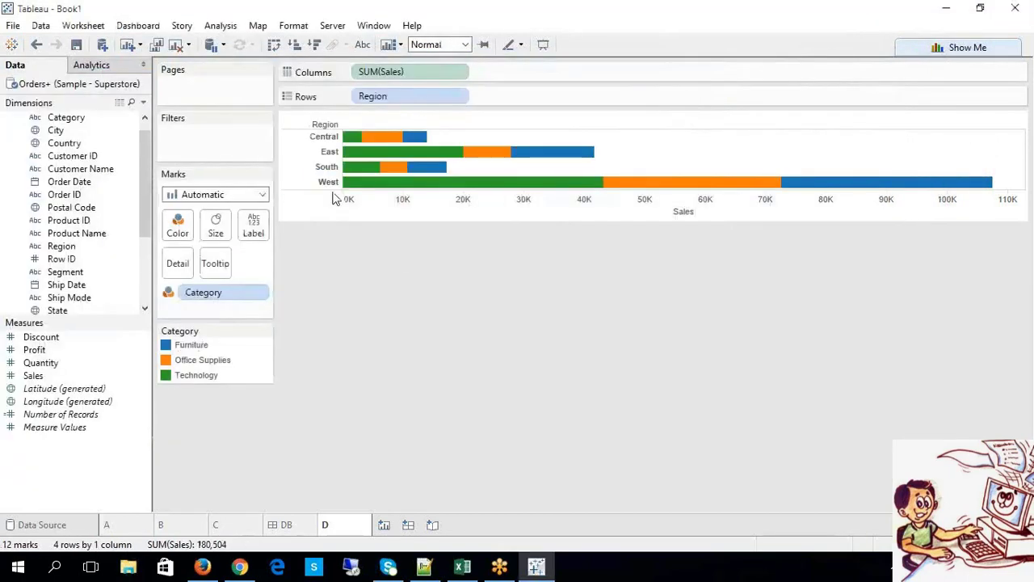
pyautogui.click(323, 183)
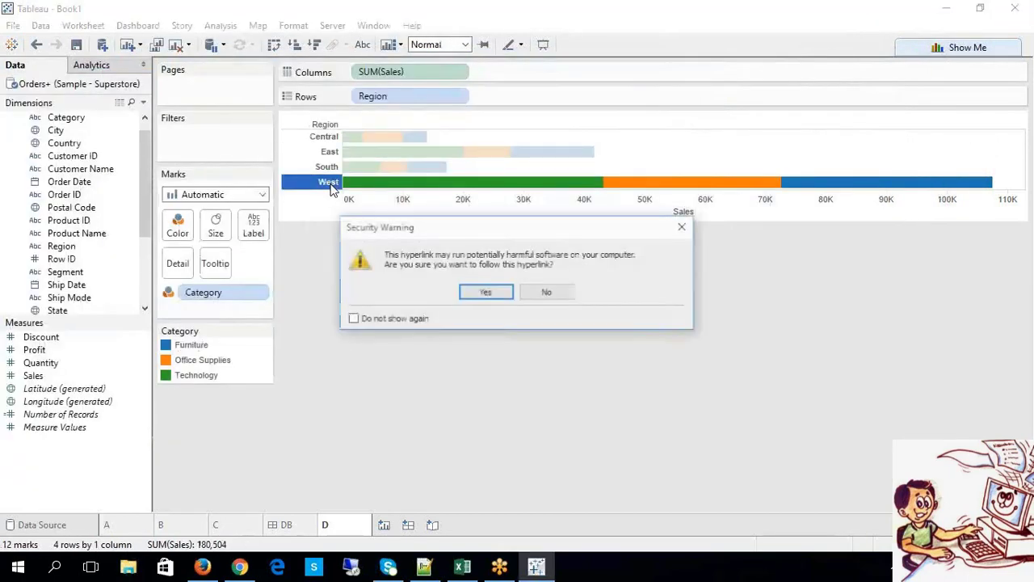
pyautogui.click(489, 294)
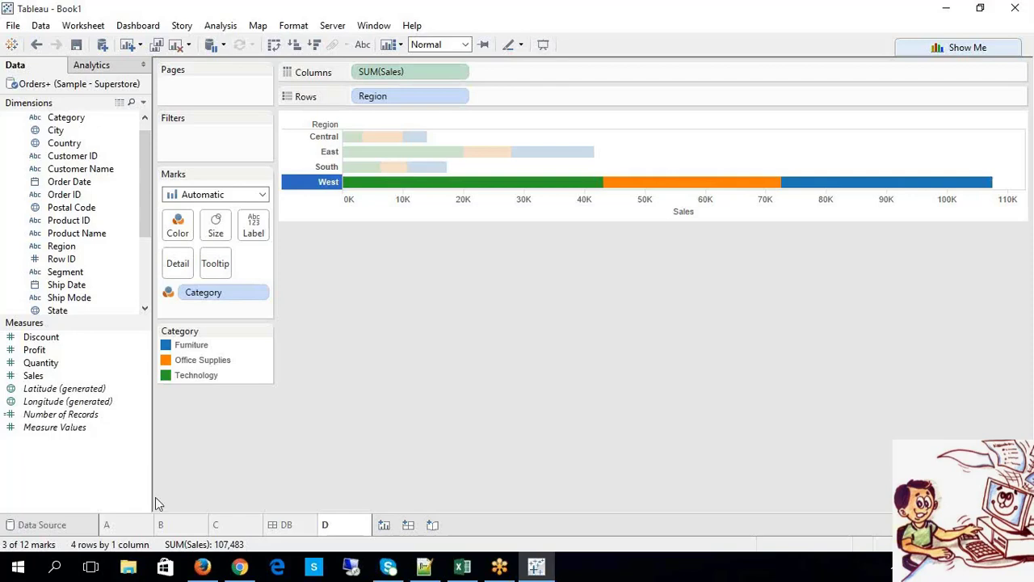
pyautogui.click(129, 570)
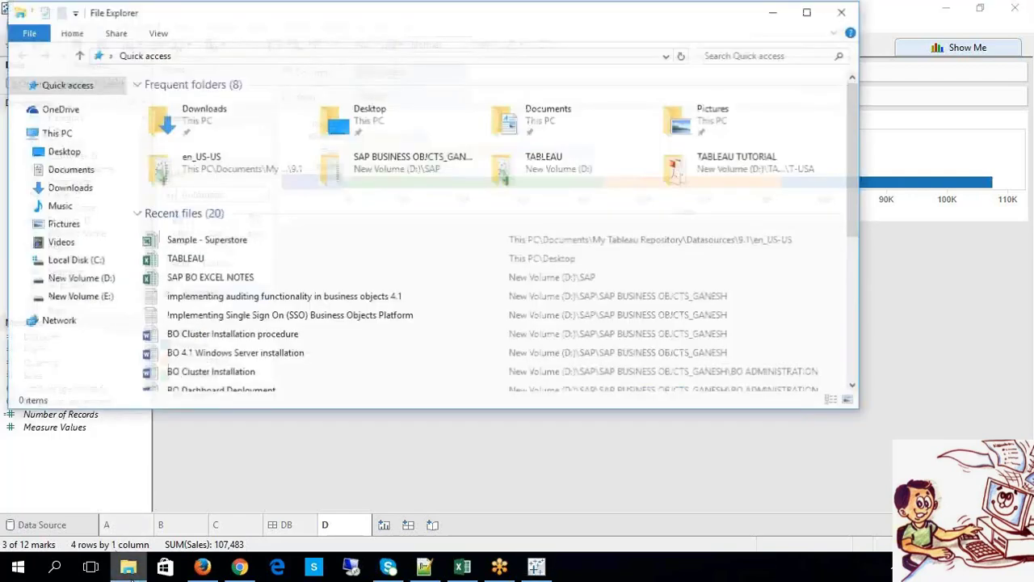
pyautogui.click(497, 452)
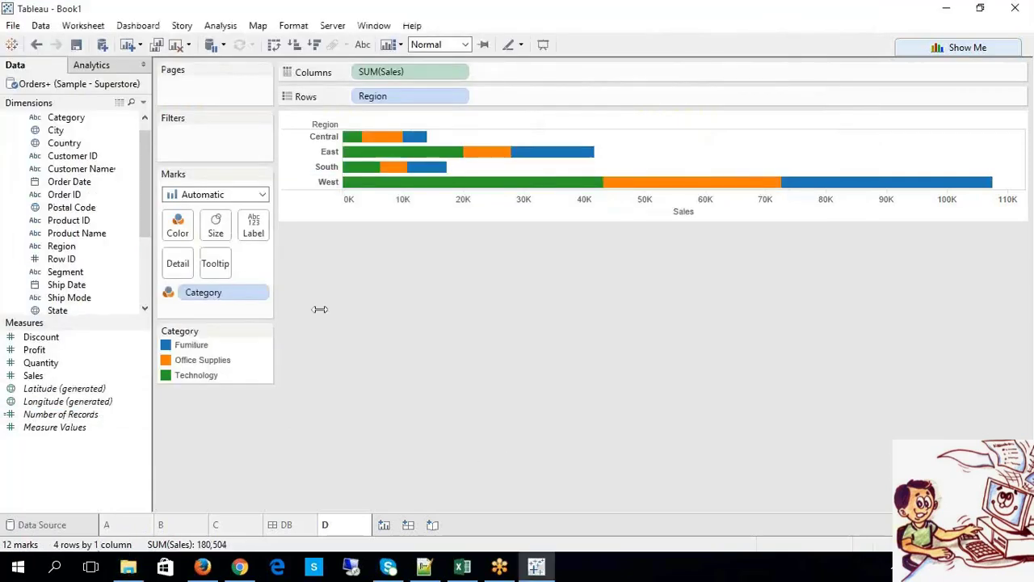
# Step: Open the FOLDER URL action of sheet D for editing
pyautogui.click(94, 25)
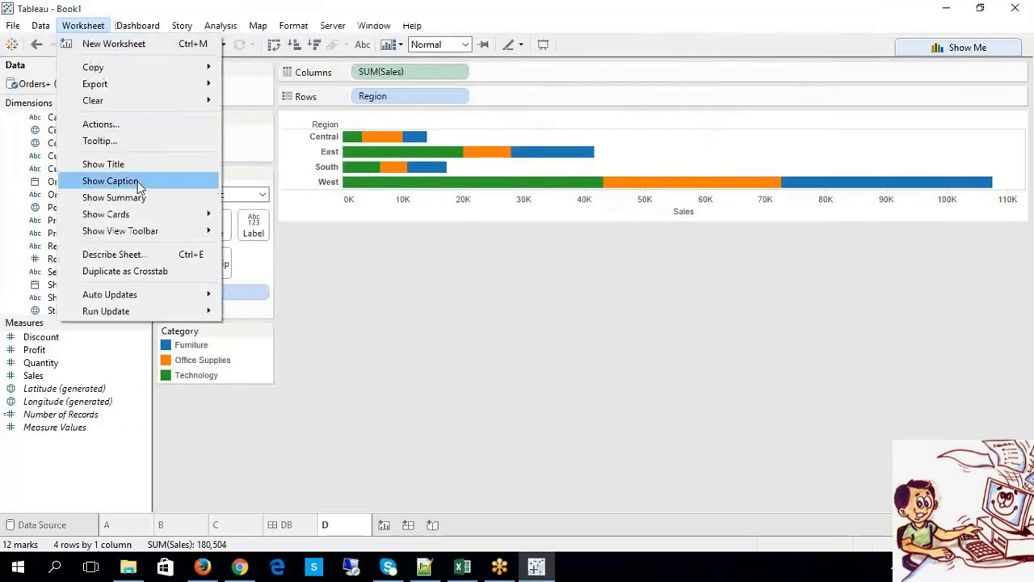
pyautogui.click(118, 128)
pyautogui.click(481, 228)
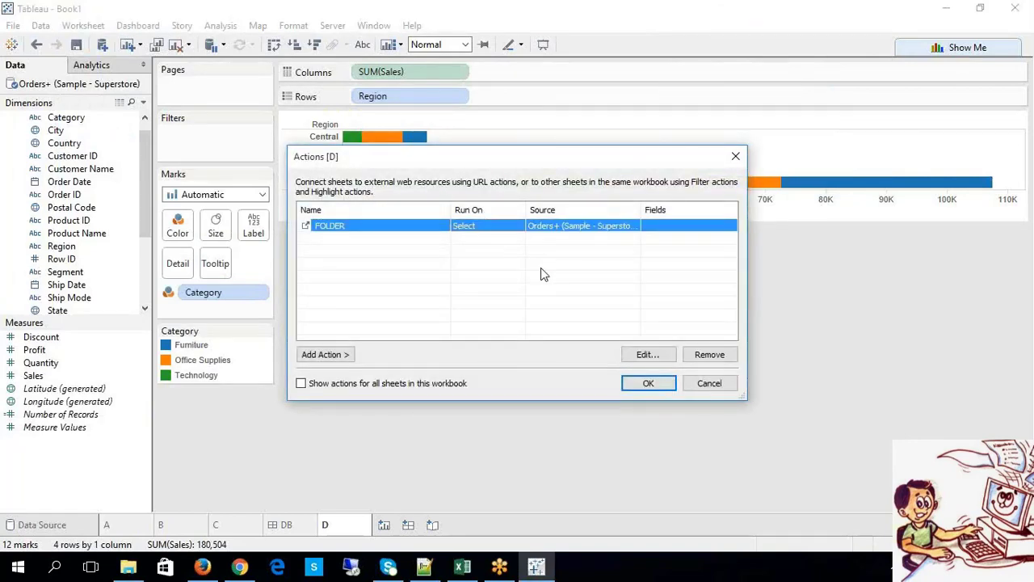
pyautogui.click(643, 355)
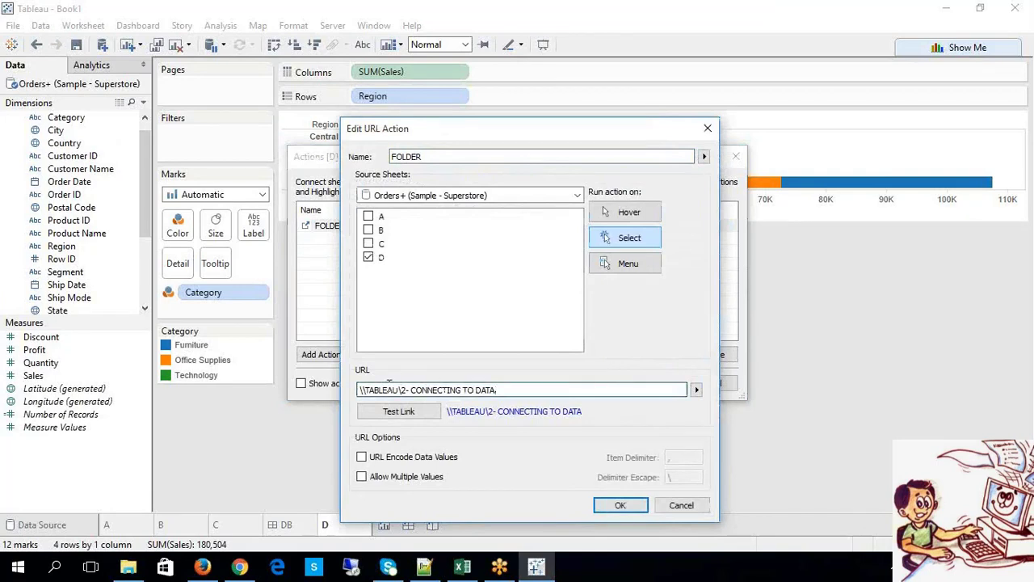
pyautogui.click(364, 390)
pyautogui.press('Delete')
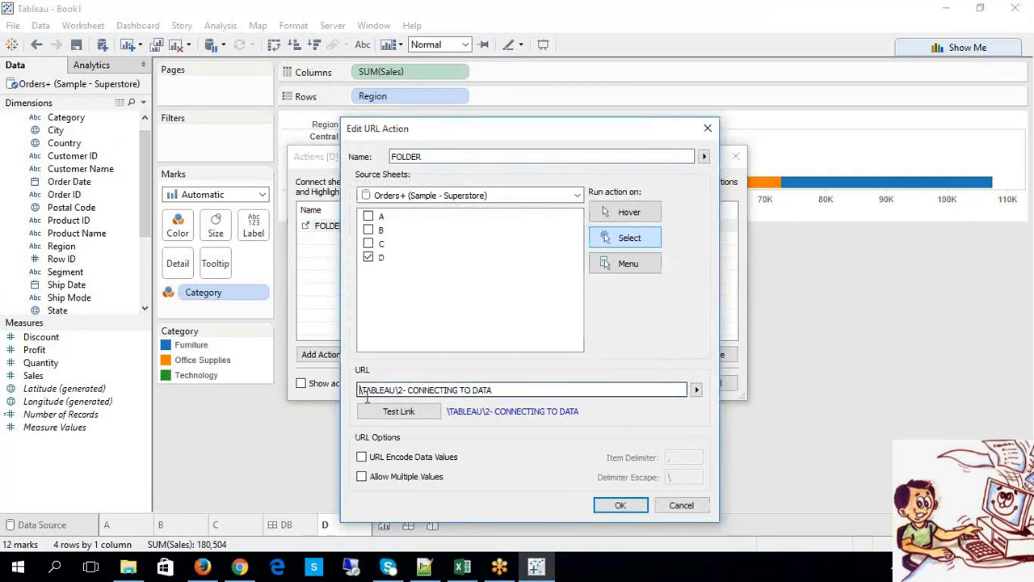
pyautogui.press('Delete')
pyautogui.hotkey('ctrl', 'z')
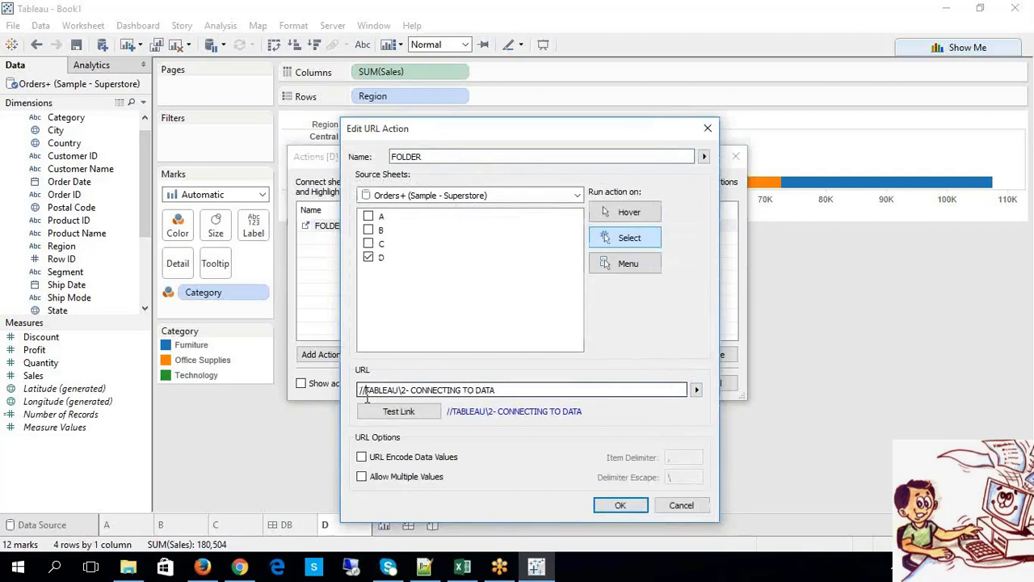
pyautogui.press('Delete')
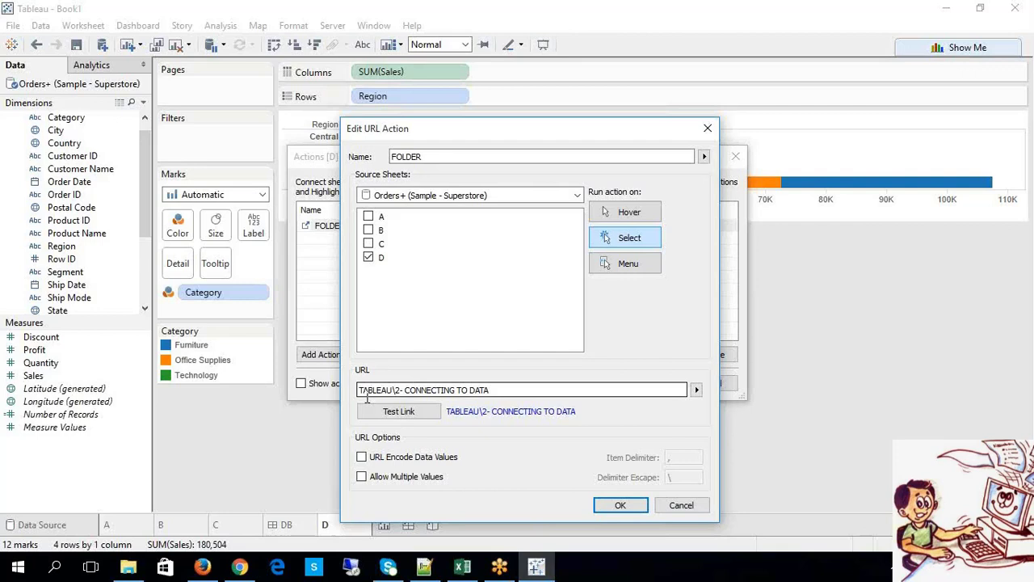
pyautogui.write('\\\\')
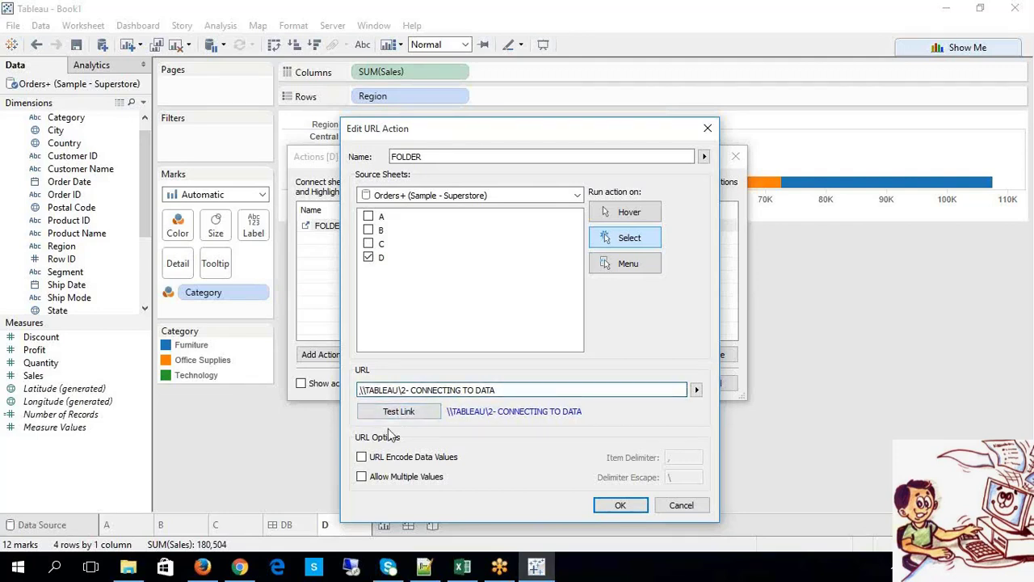
# Step: Set the FOLDER action's URL to D:\\TABLEAU\2- CONNECTING TO DATA and save the action on sheet D
pyautogui.write('D')
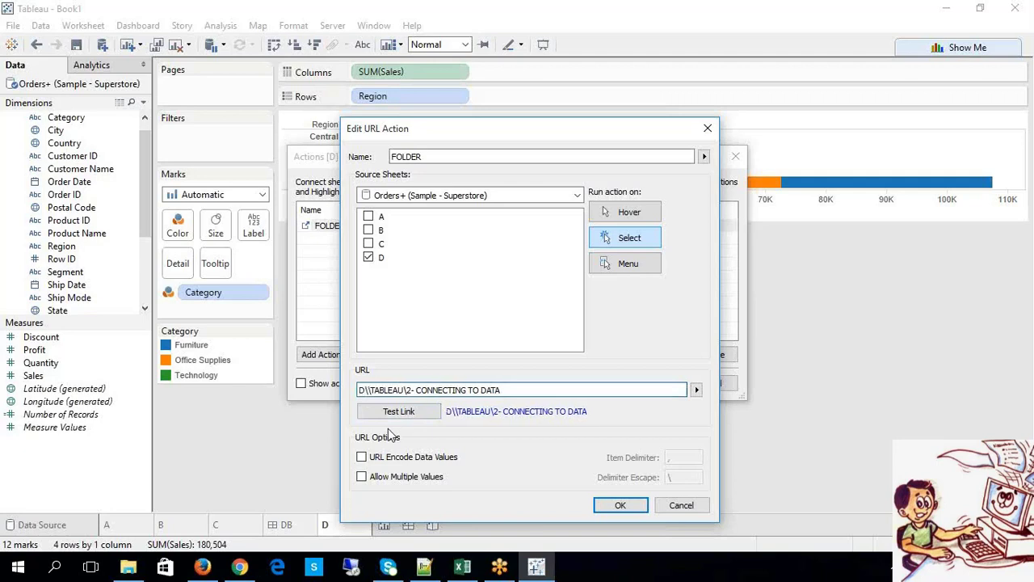
pyautogui.write(':')
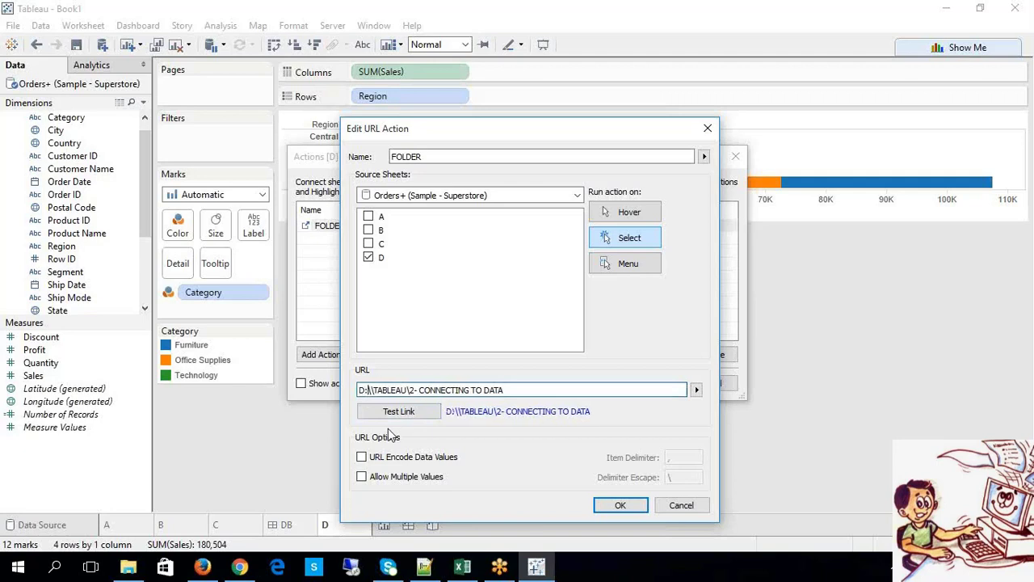
pyautogui.click(636, 505)
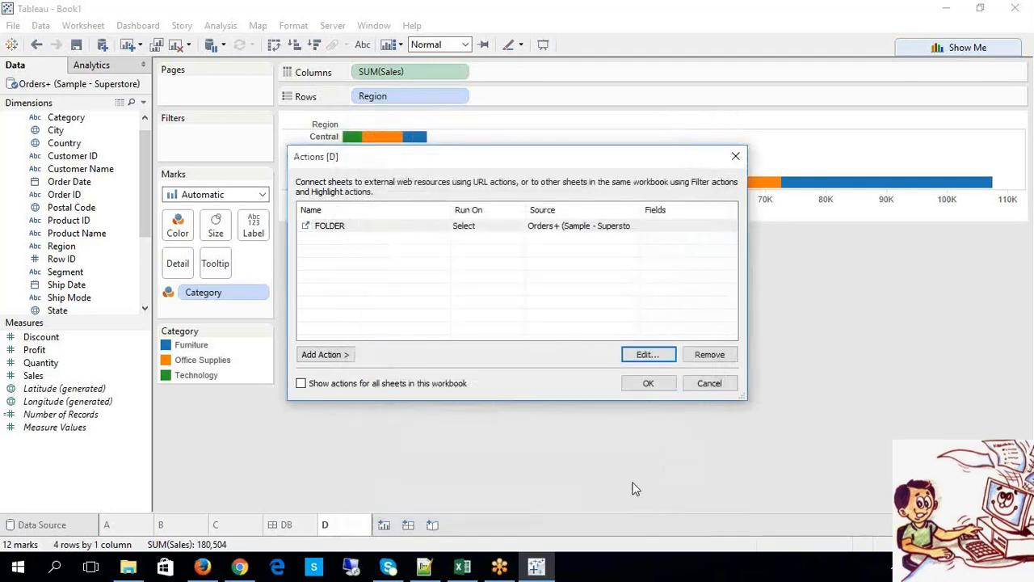
pyautogui.click(648, 385)
# Step: Test the FOLDER action on the South region, agreeing to follow the hyperlink, and close the File Explorer windows
pyautogui.click(347, 167)
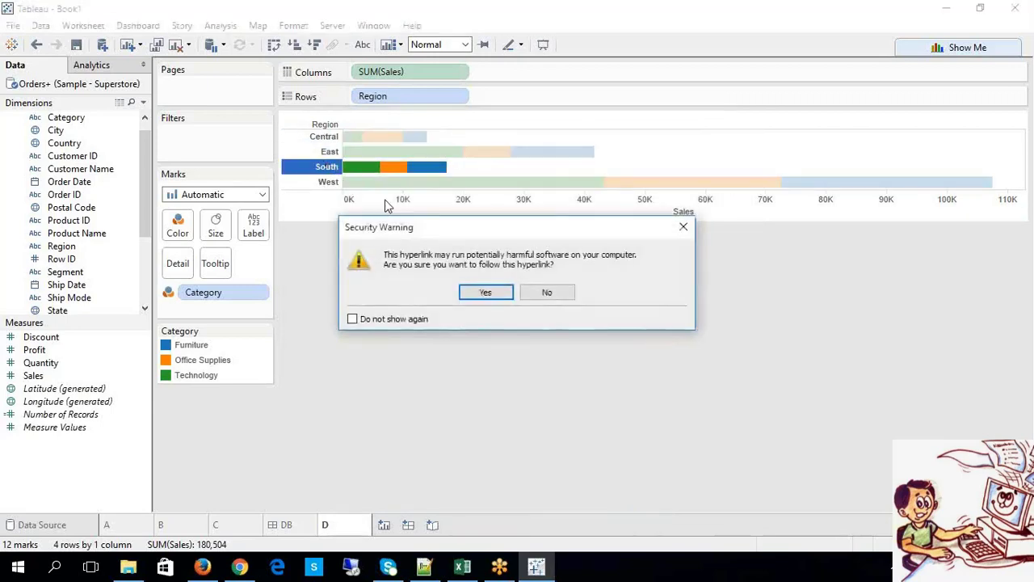
pyautogui.click(485, 292)
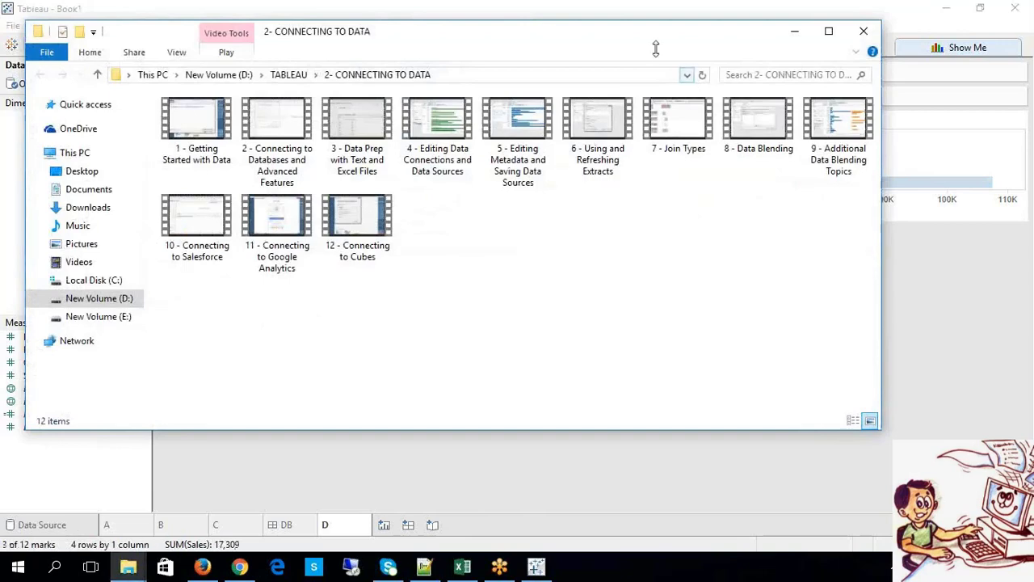
pyautogui.moveTo(633, 32); pyautogui.dragTo(596, 56)
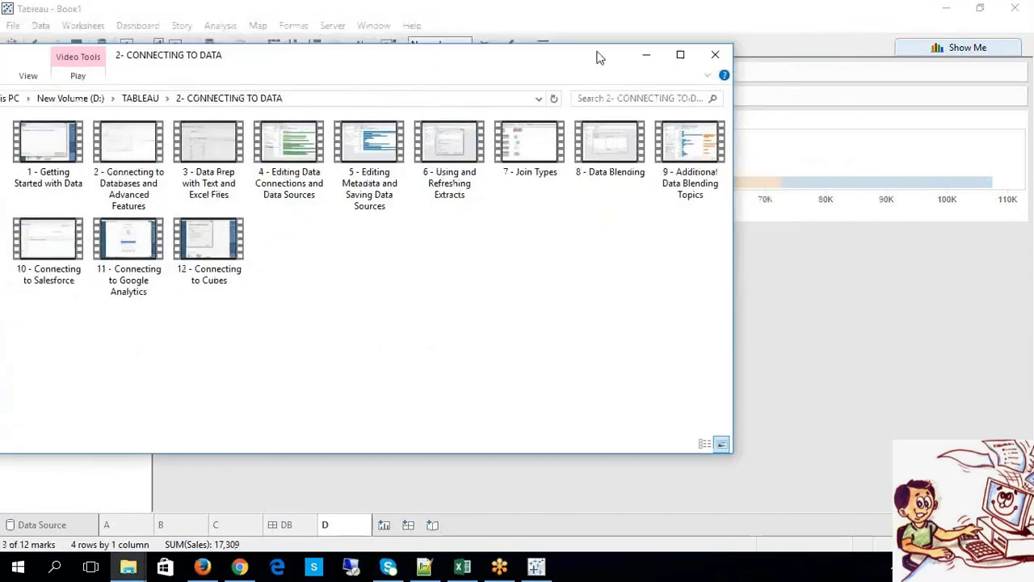
pyautogui.click(711, 54)
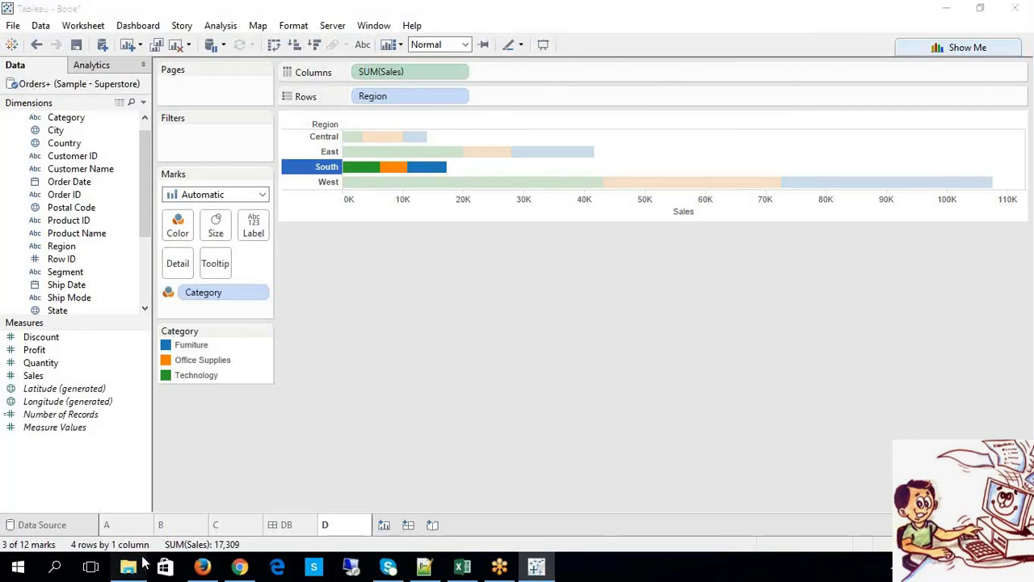
pyautogui.click(128, 567)
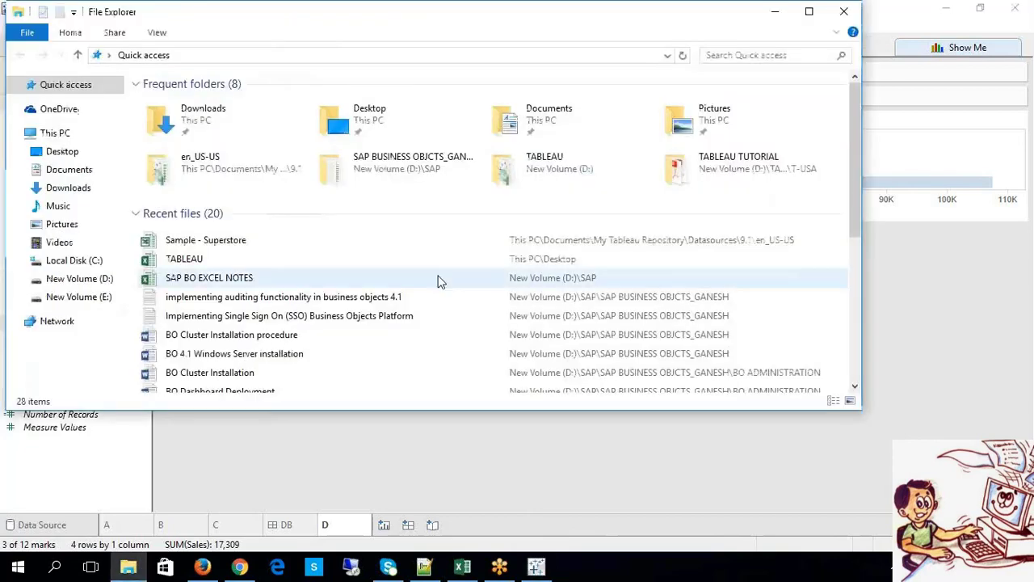
pyautogui.click(843, 11)
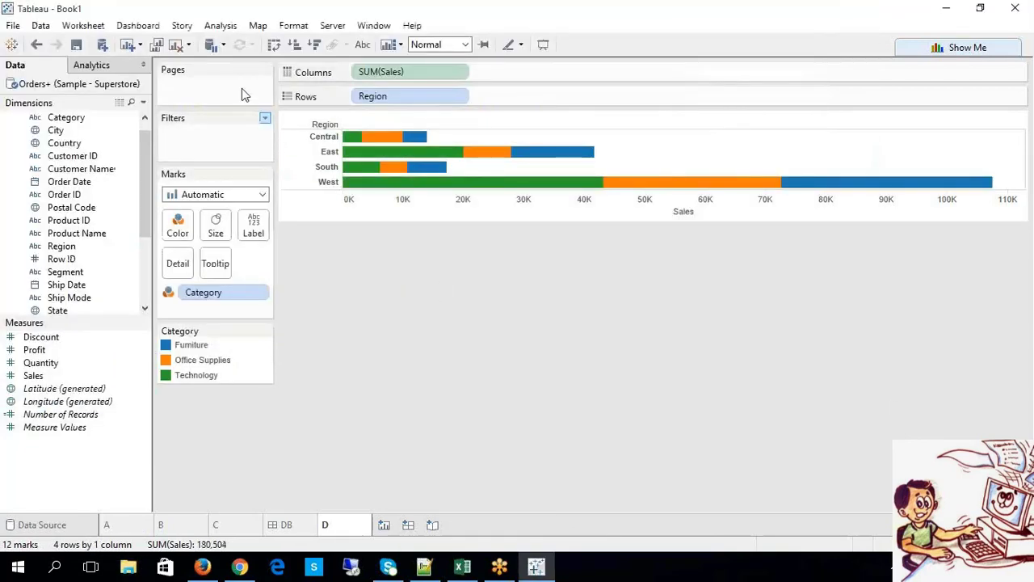
# Step: Review the drive prefix and path in the FOLDER action's URL on sheet D, keeping the settings as they are
pyautogui.click(84, 26)
pyautogui.click(113, 122)
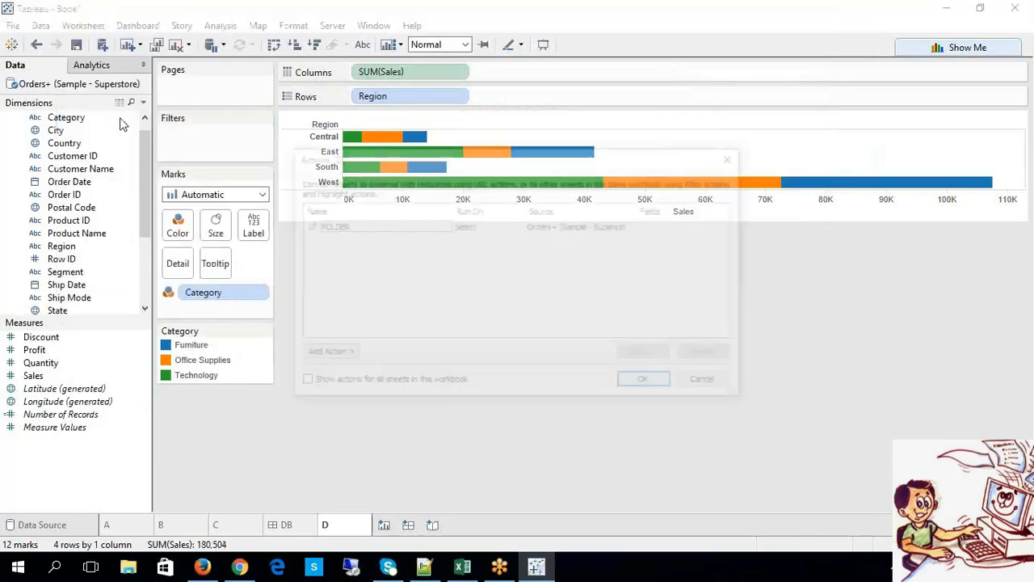
pyautogui.click(437, 227)
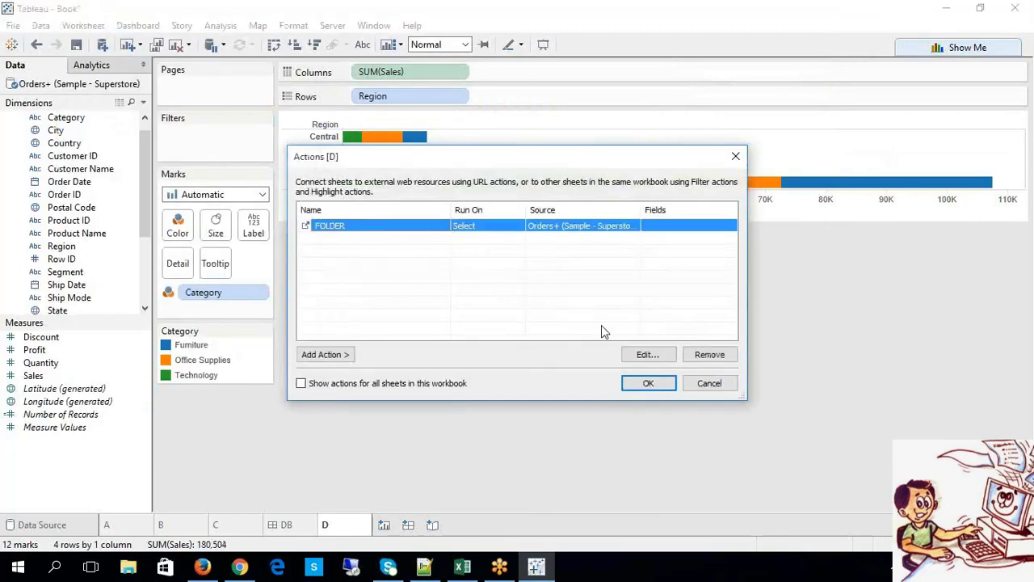
pyautogui.click(643, 354)
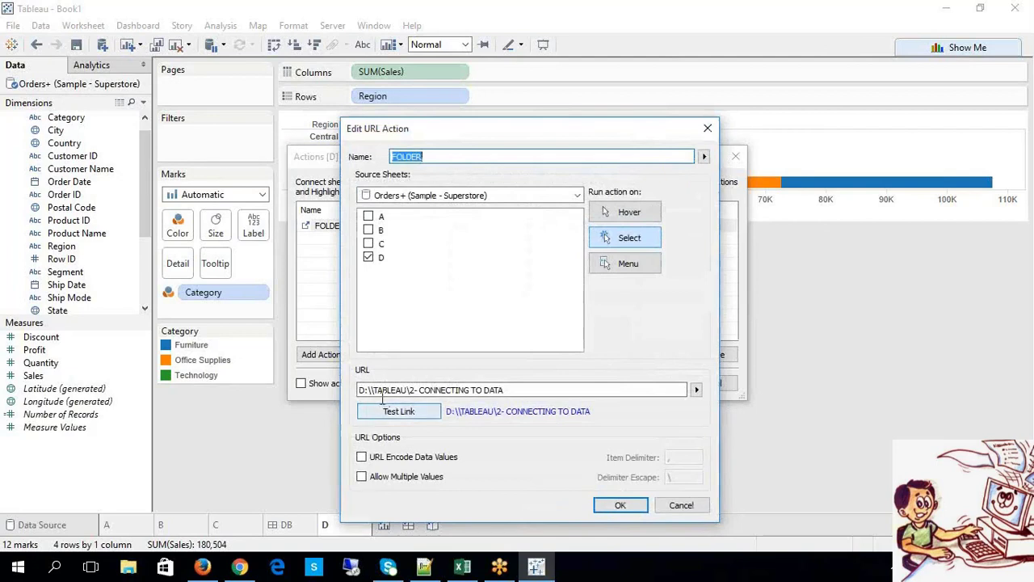
pyautogui.moveTo(369, 391); pyautogui.dragTo(349, 393)
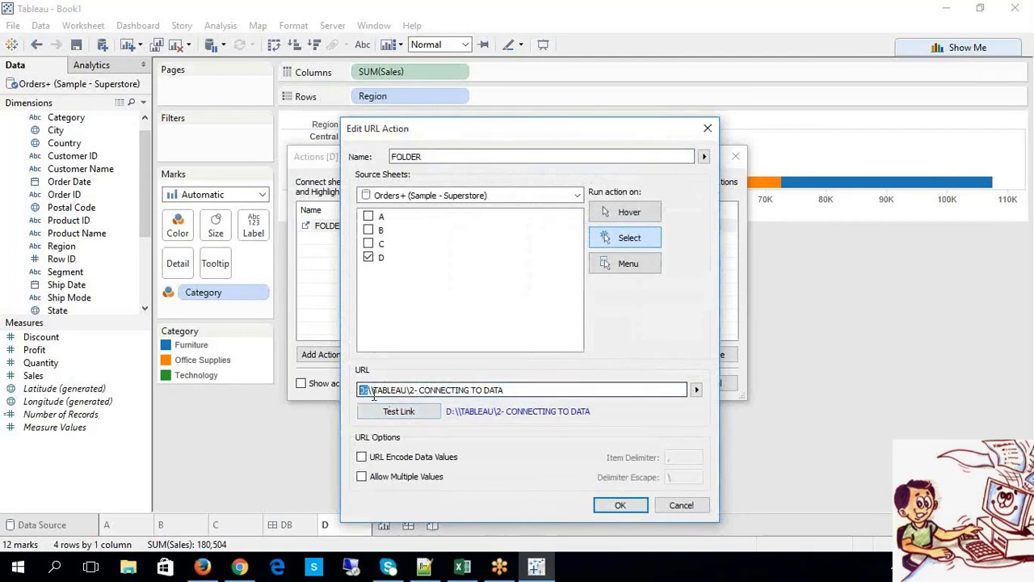
pyautogui.click(366, 390)
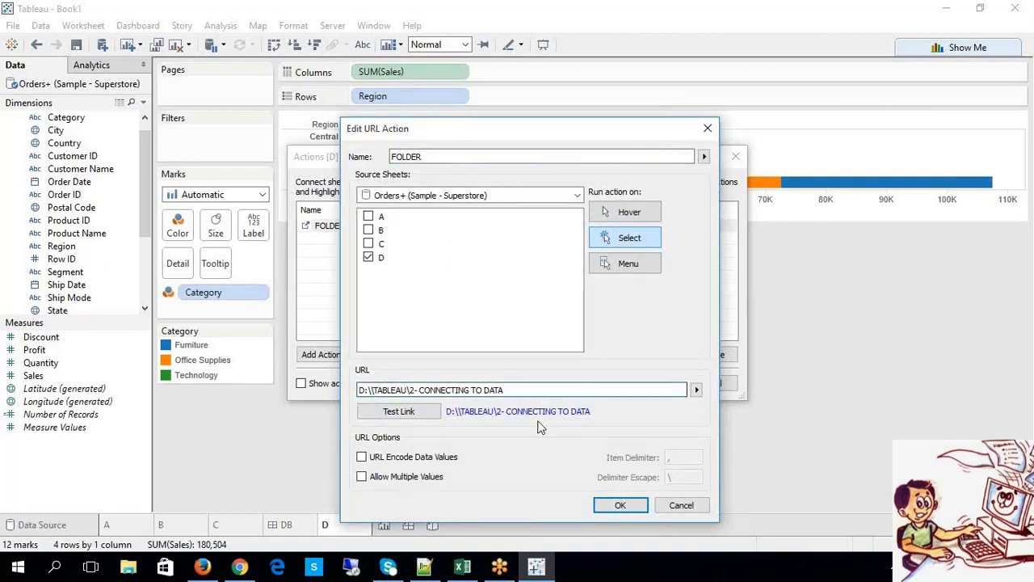
pyautogui.click(619, 507)
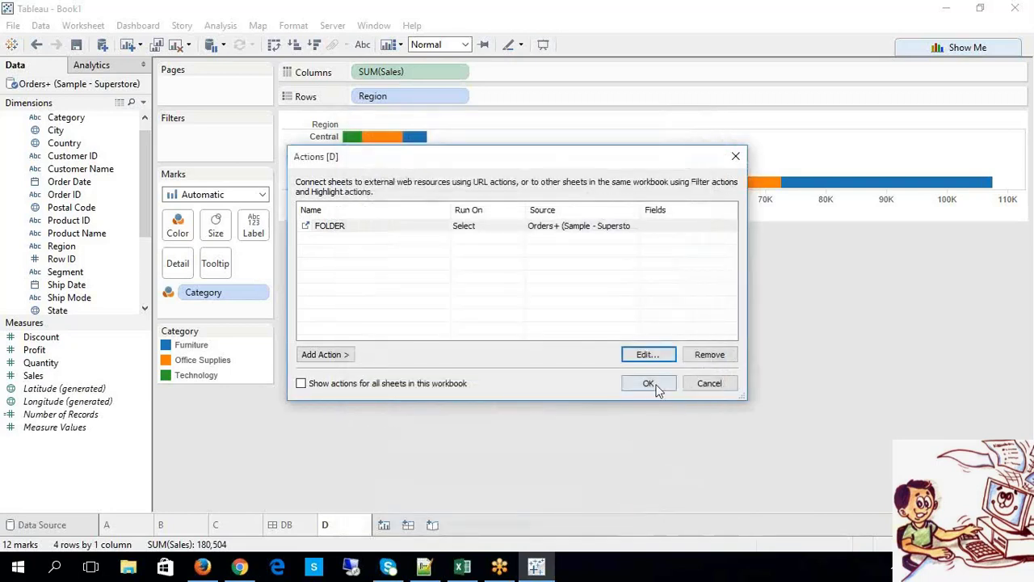
pyautogui.click(656, 388)
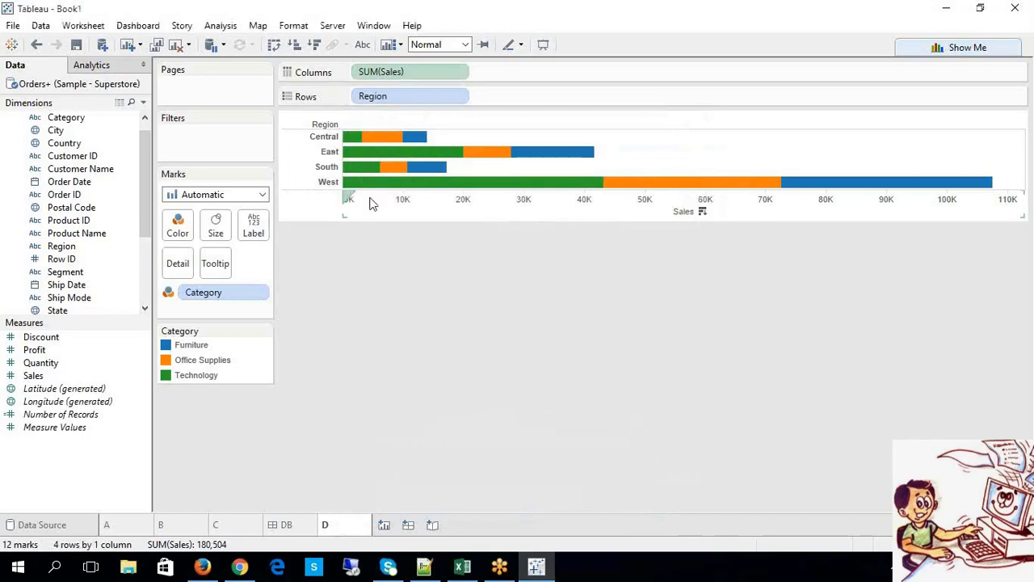
# Step: Test the FOLDER action on the Central region, following the hyperlink, and select the video "12 - Connecting to Cubes" in the opened folder
pyautogui.click(320, 139)
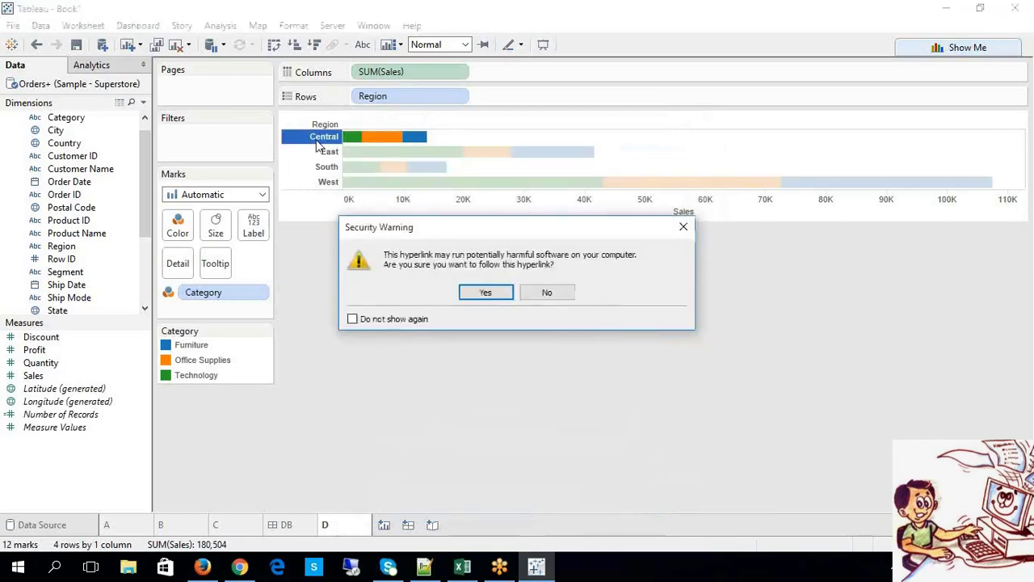
pyautogui.click(485, 293)
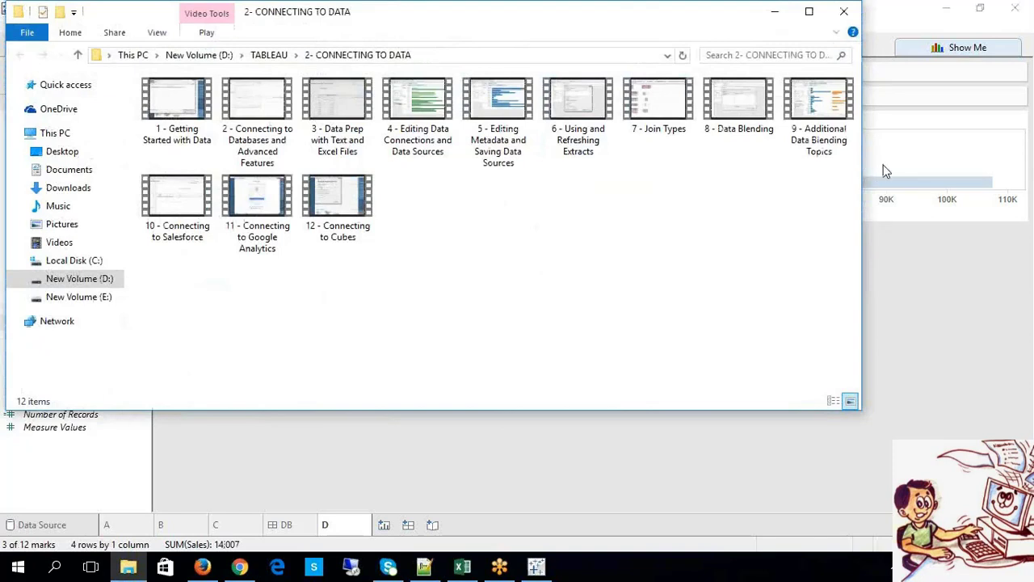
pyautogui.click(1012, 44)
pyautogui.rightClick(353, 194)
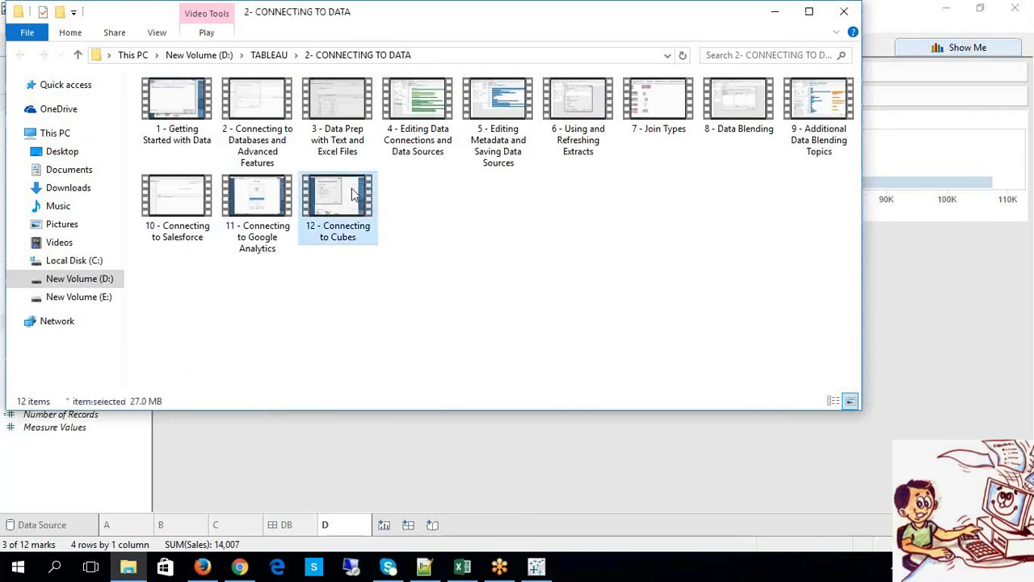
# Step: Close the opened folder window and trigger the FOLDER action on the East region, declining to follow the hyperlink
pyautogui.click(717, 224)
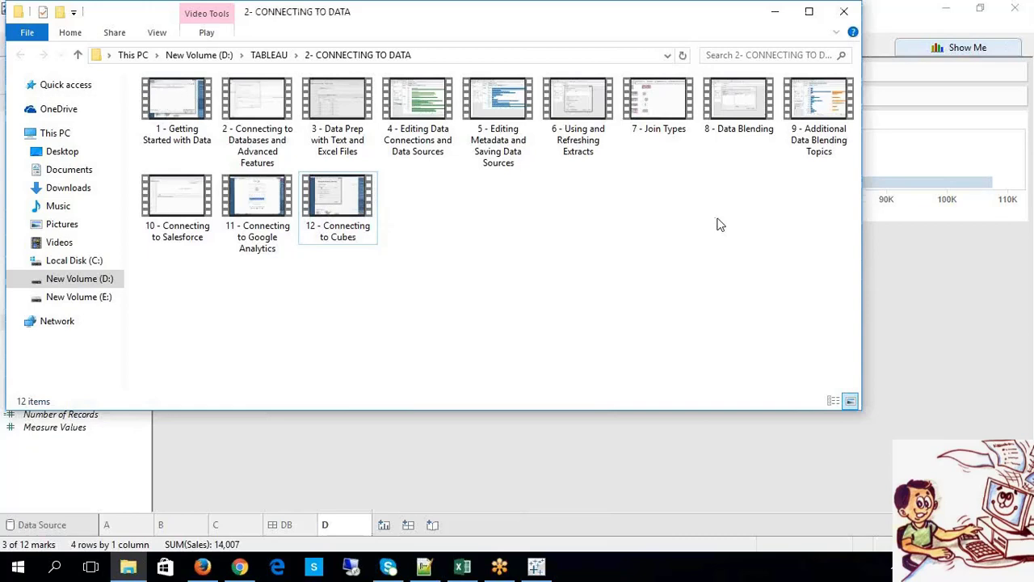
pyautogui.click(844, 11)
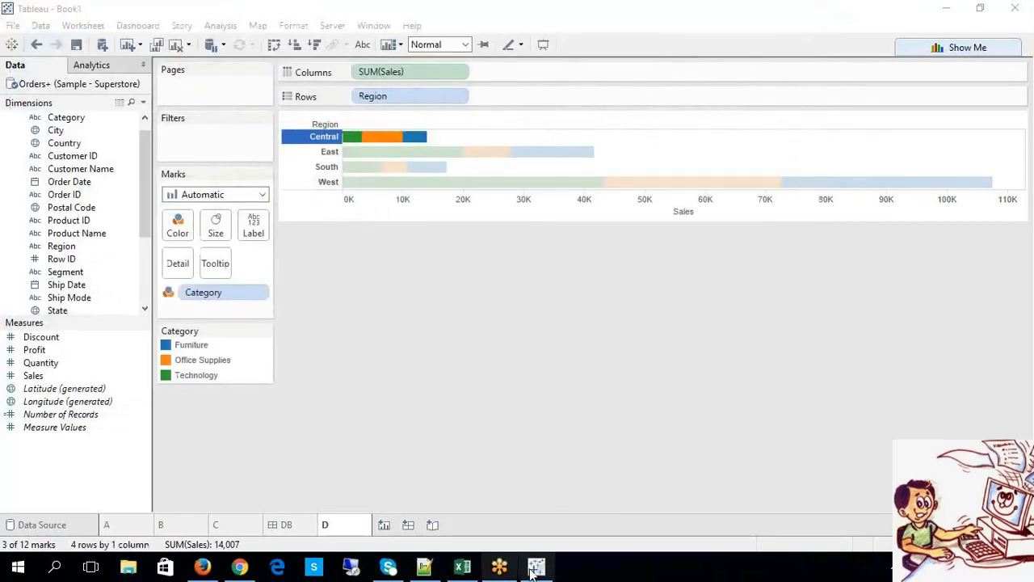
pyautogui.moveTo(530, 572)
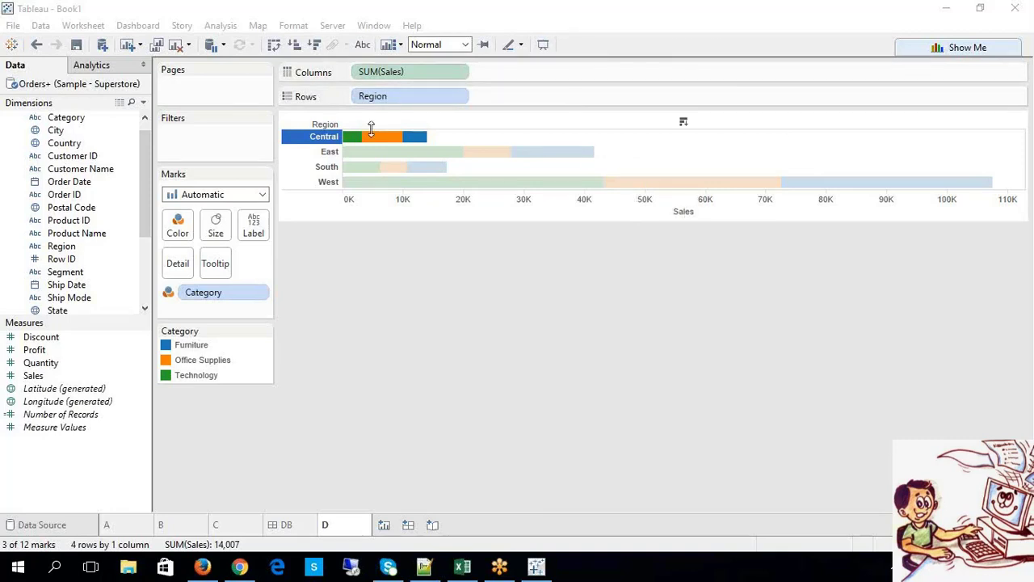
pyautogui.click(351, 149)
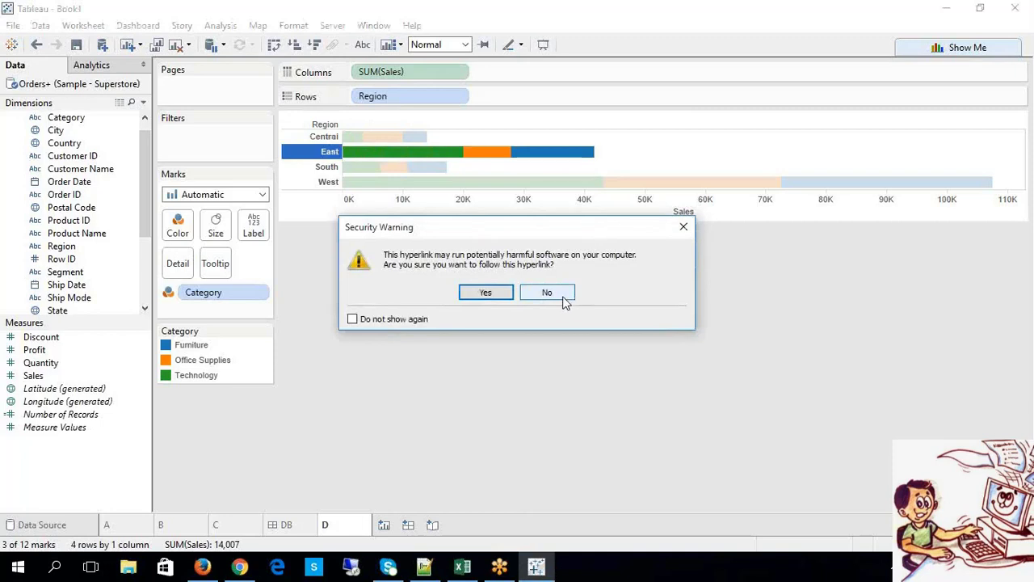
pyautogui.click(564, 297)
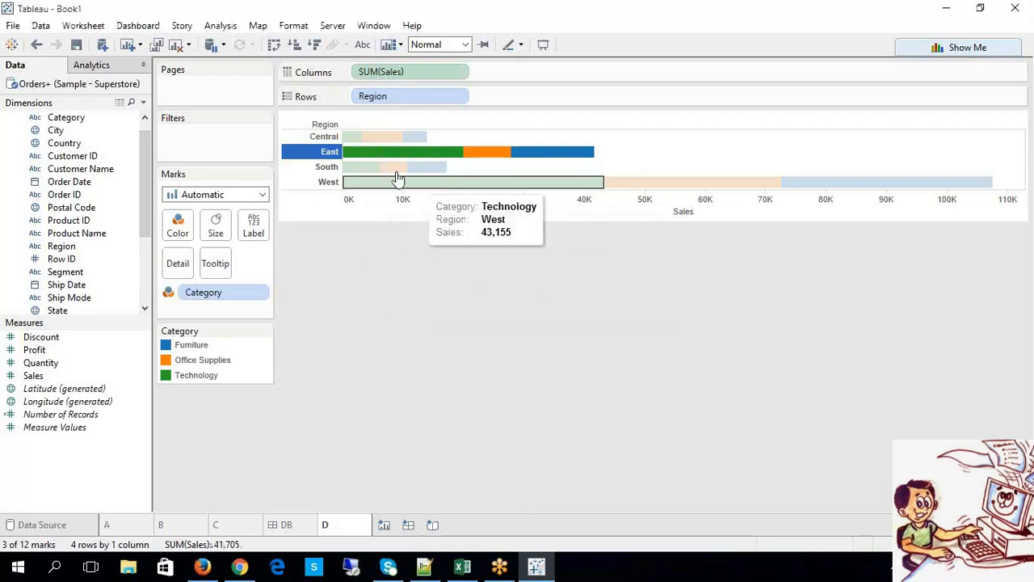
# Step: Trigger the FOLDER action on the Central region and decline to follow the hyperlink
pyautogui.moveTo(326, 159); pyautogui.dragTo(318, 142)
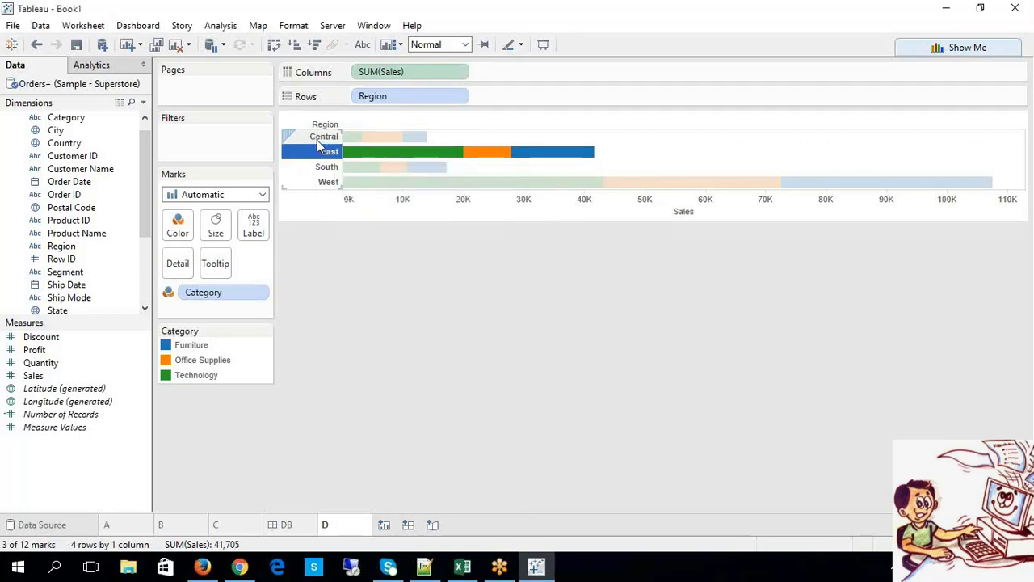
pyautogui.click(317, 139)
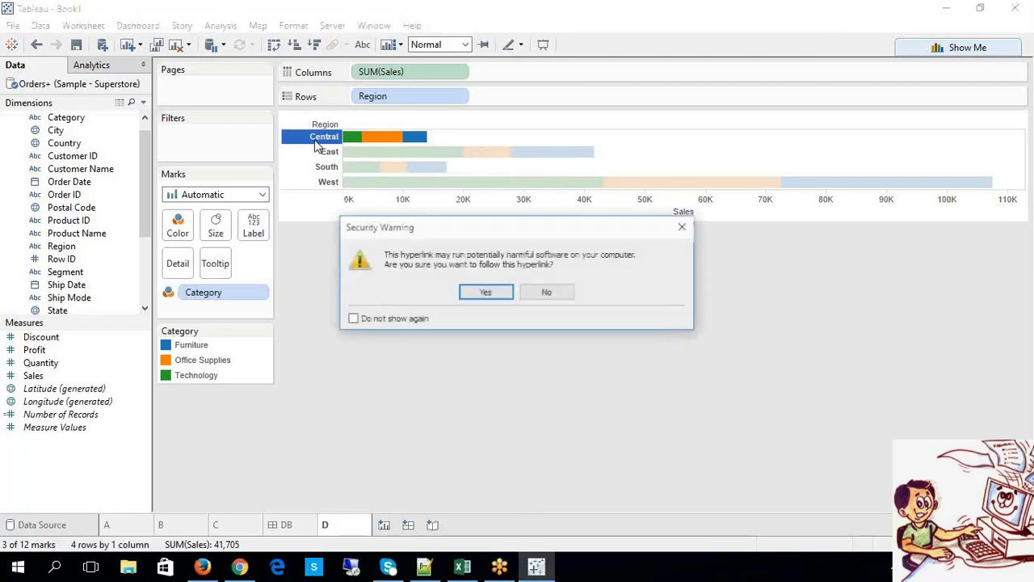
pyautogui.click(545, 293)
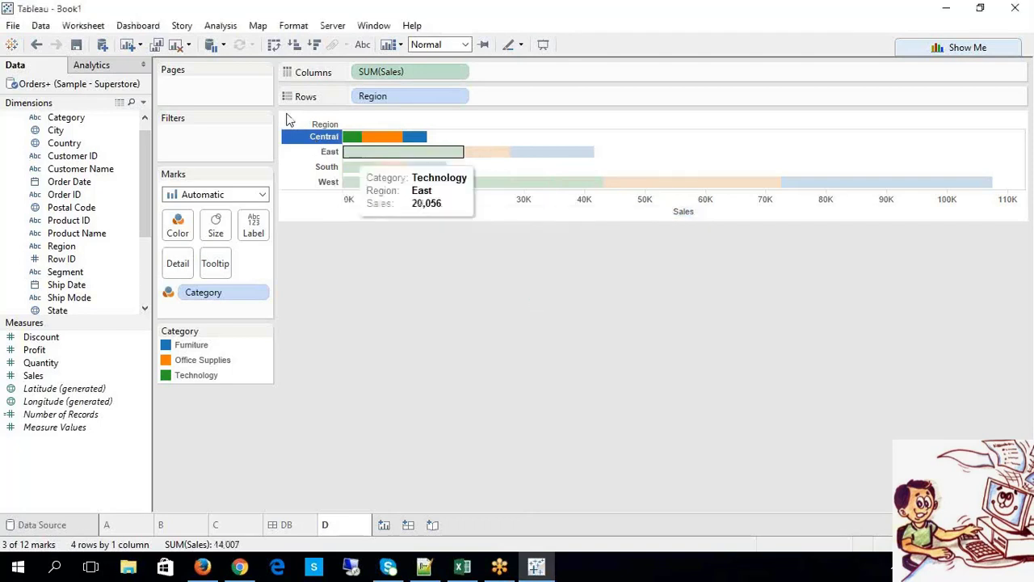
# Step: Open the FOLDER action of sheet D for editing and append the Product Name field to its URL
pyautogui.click(82, 25)
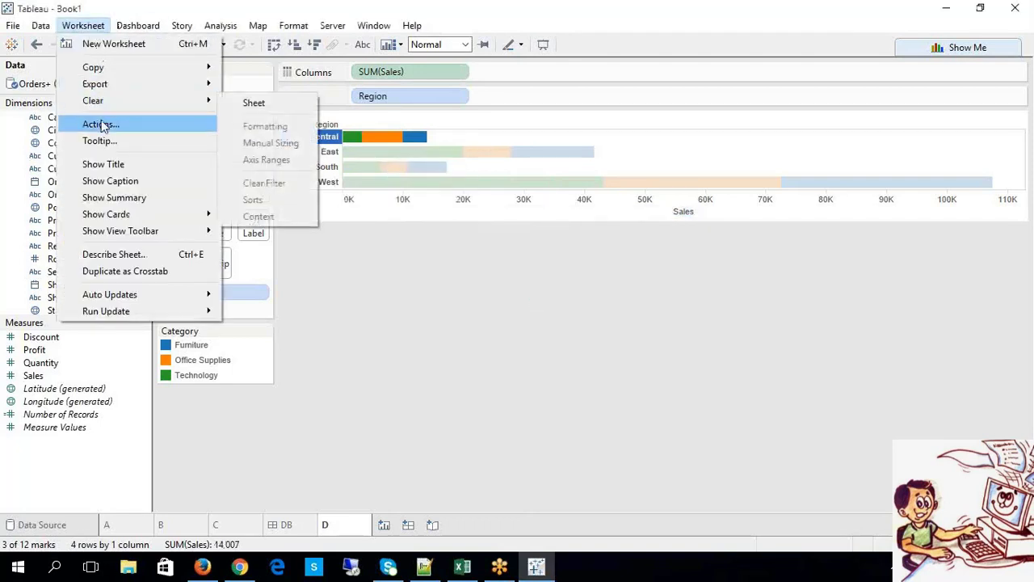
pyautogui.click(100, 123)
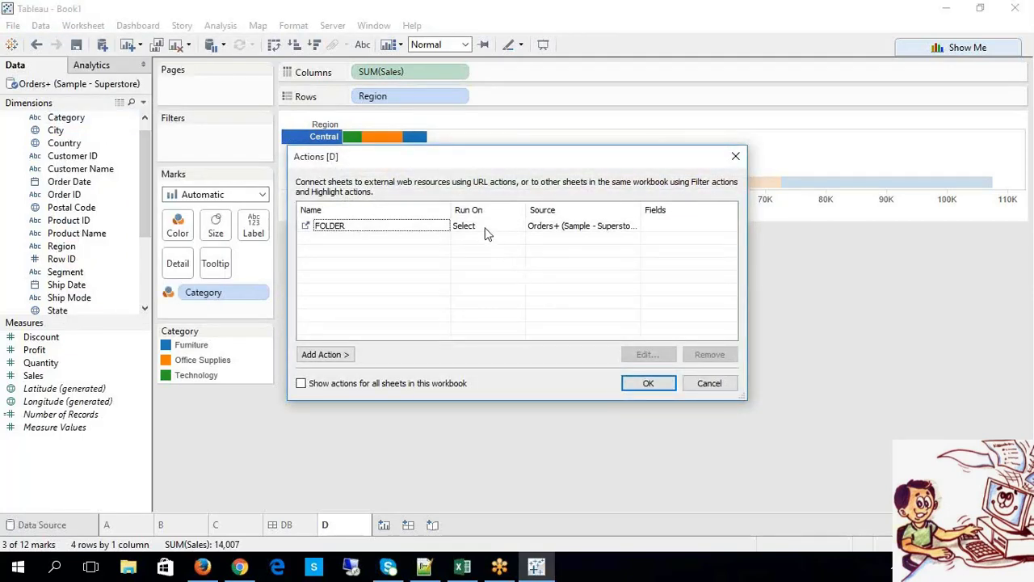
pyautogui.click(486, 232)
pyautogui.click(642, 354)
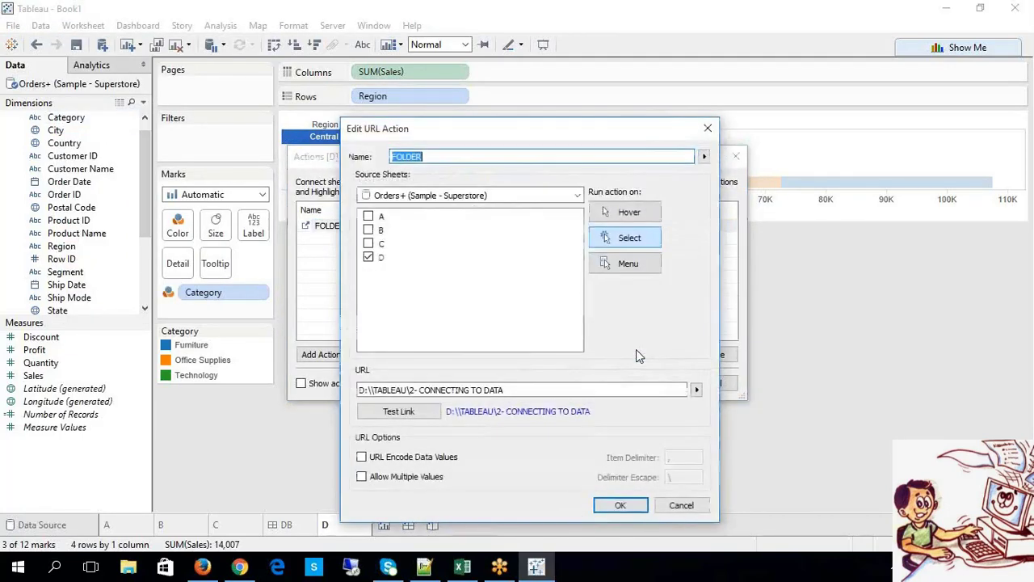
pyautogui.click(697, 390)
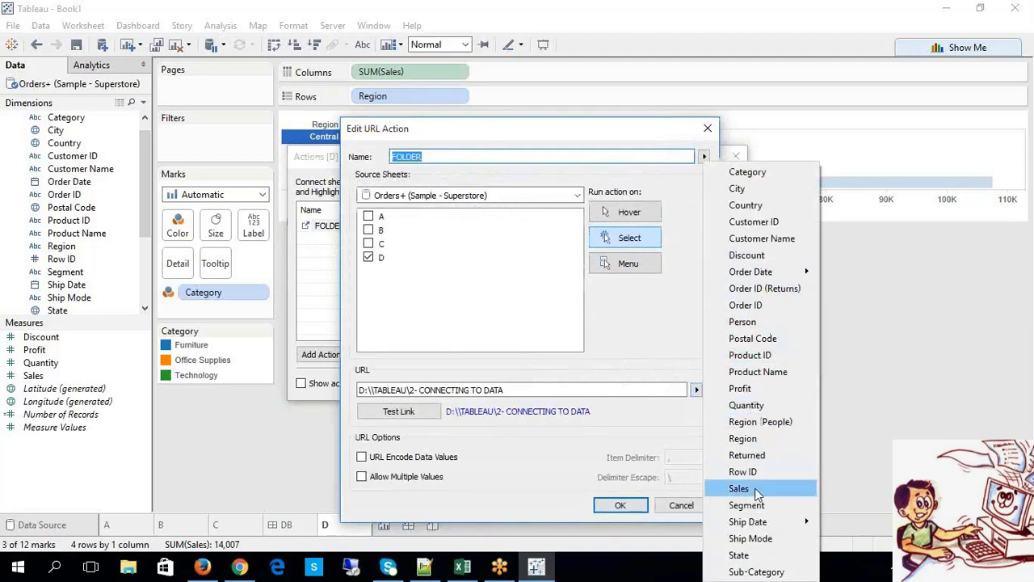
pyautogui.click(770, 372)
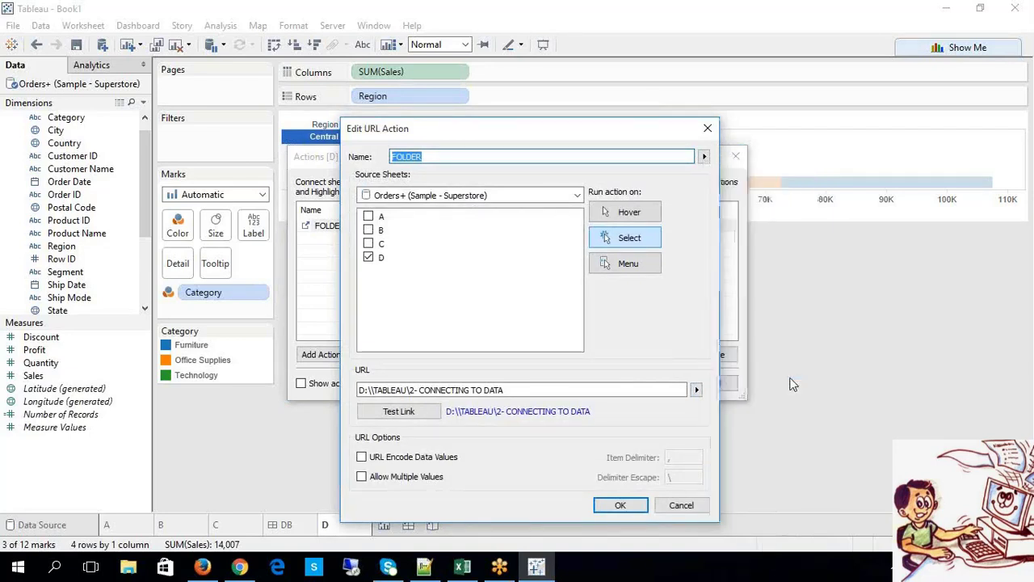
# Step: Remove the <Product Name> placeholder from the end of the FOLDER action's URL and save the action
pyautogui.moveTo(509, 390); pyautogui.dragTo(562, 390)
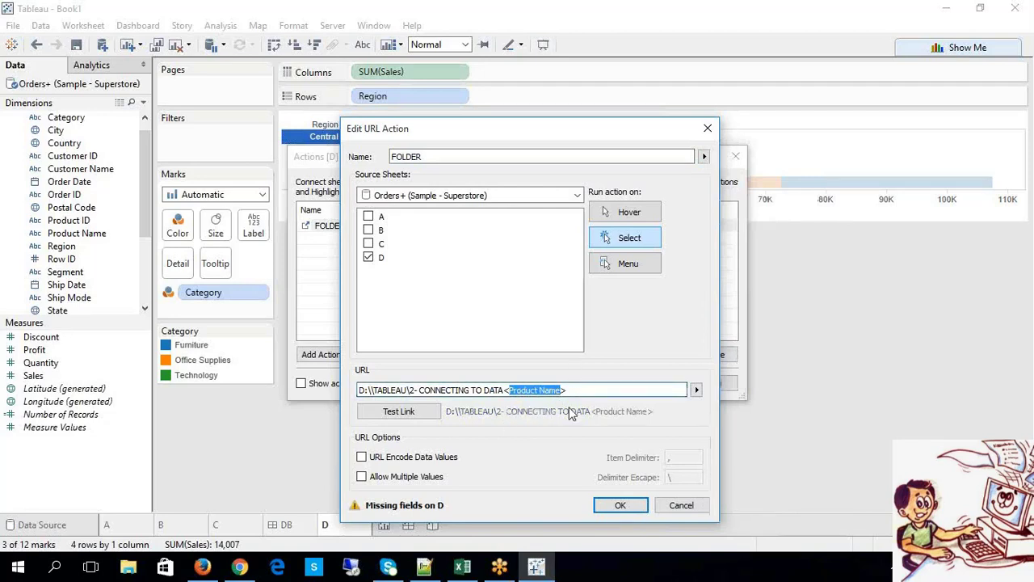
pyautogui.press('Delete')
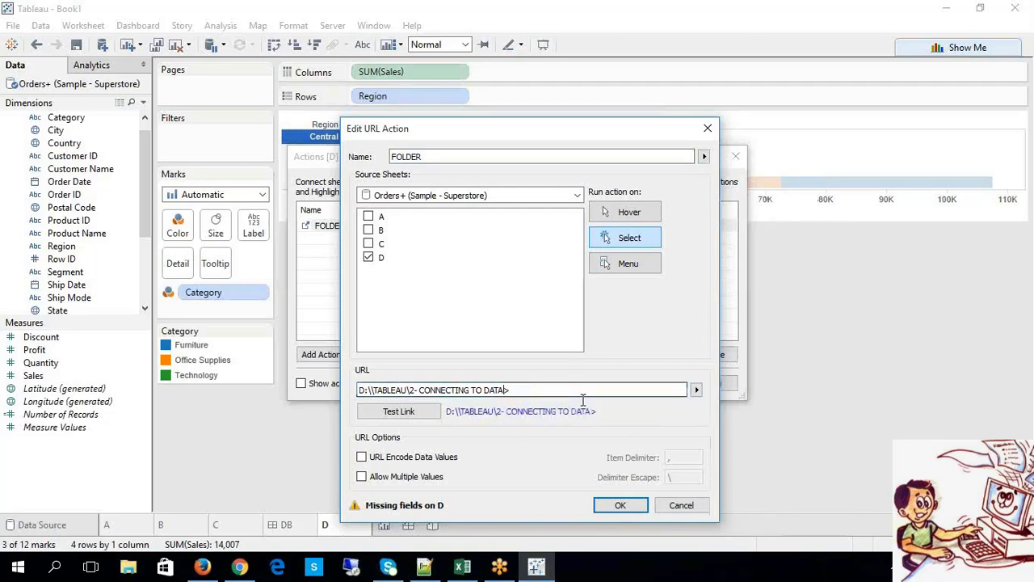
pyautogui.press('Delete')
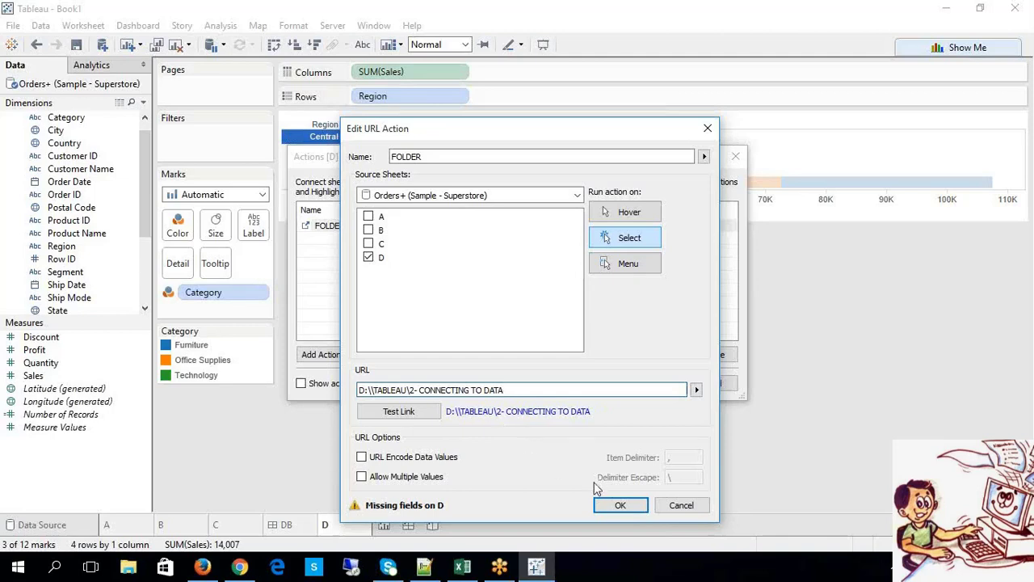
pyautogui.click(619, 507)
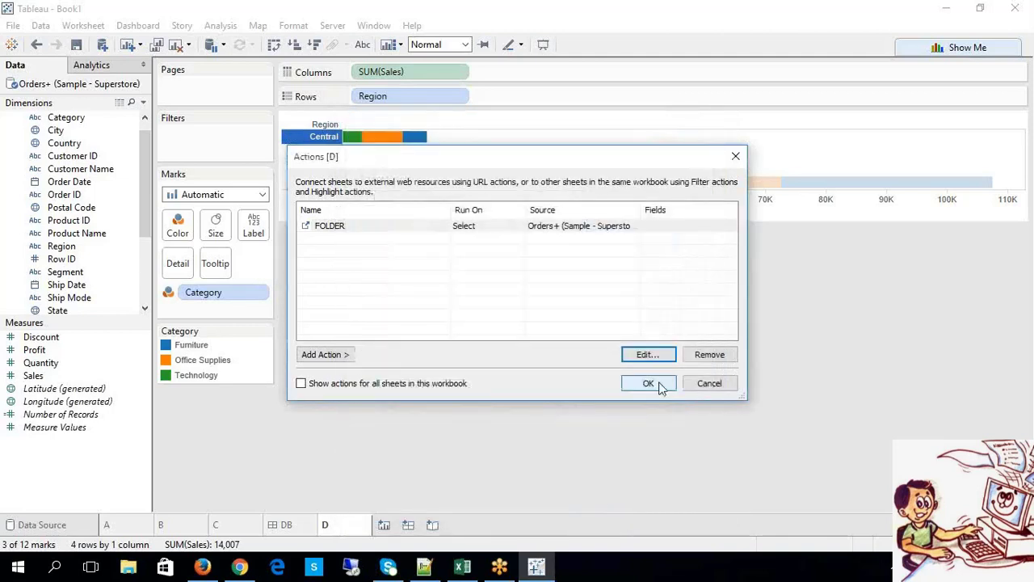
pyautogui.click(660, 387)
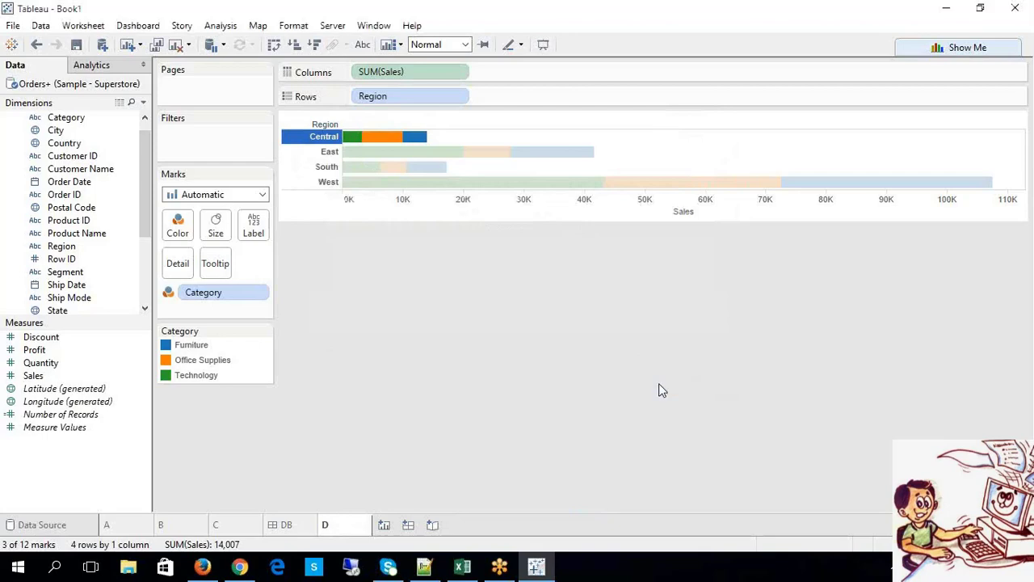
# Step: Switch to the TABLEAU workbook in Excel and review the Folder and Highlight entries in the Working with Actions notes
pyautogui.click(462, 567)
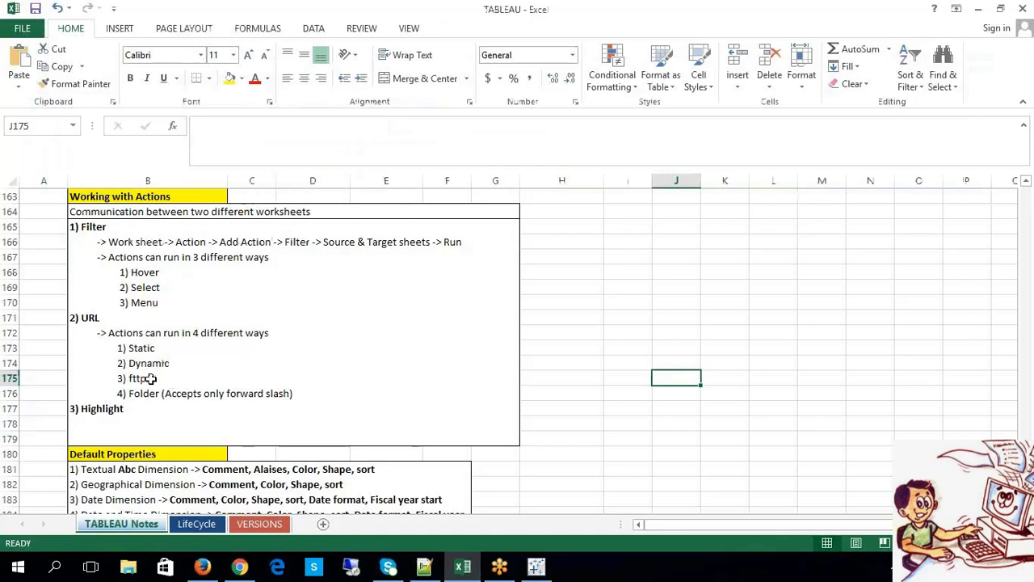
pyautogui.click(113, 342)
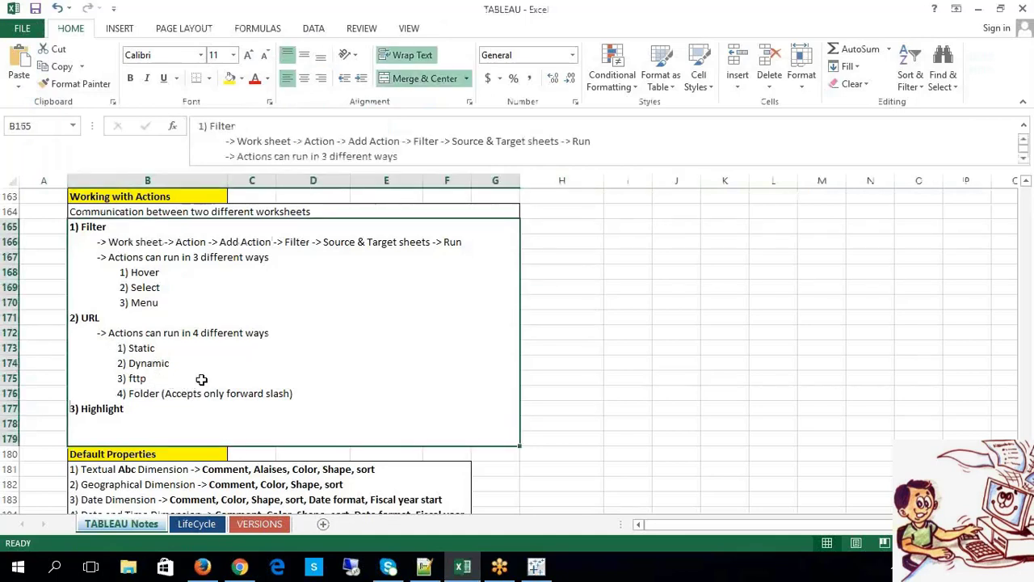
pyautogui.doubleClick(167, 393)
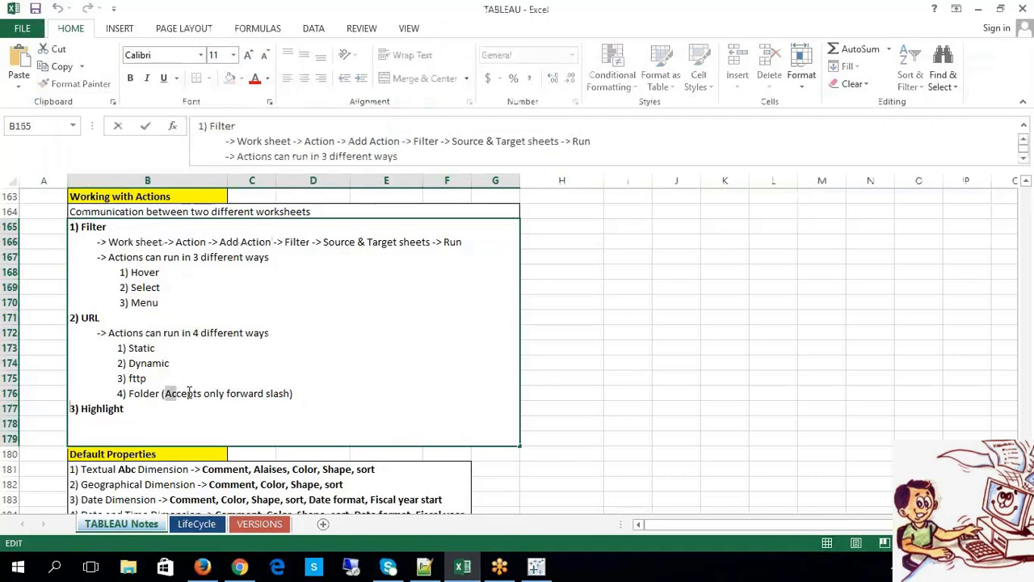
pyautogui.moveTo(188, 393); pyautogui.dragTo(241, 393)
pyautogui.click(527, 337)
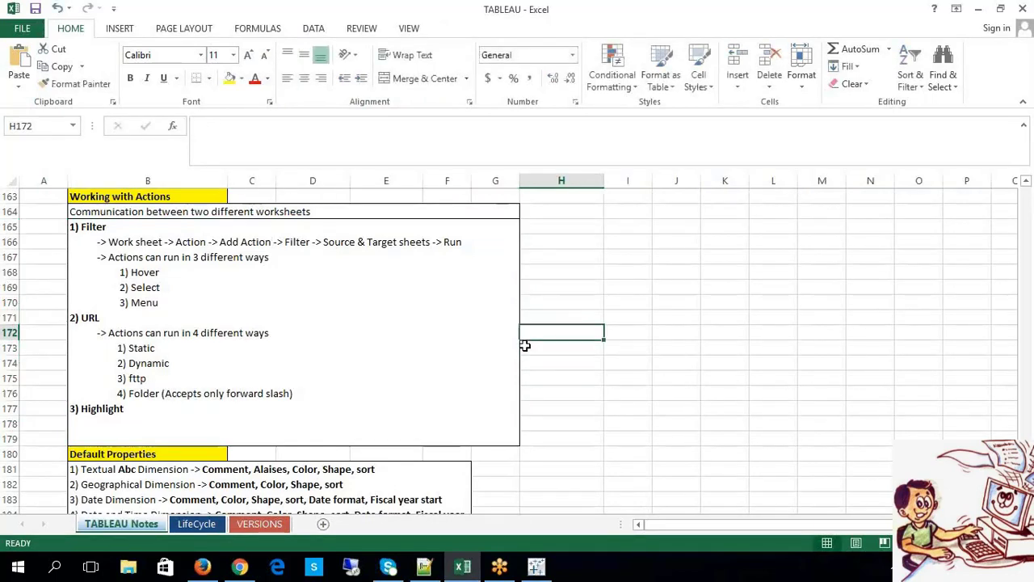
pyautogui.doubleClick(152, 406)
pyautogui.moveTo(131, 406); pyautogui.dragTo(89, 402)
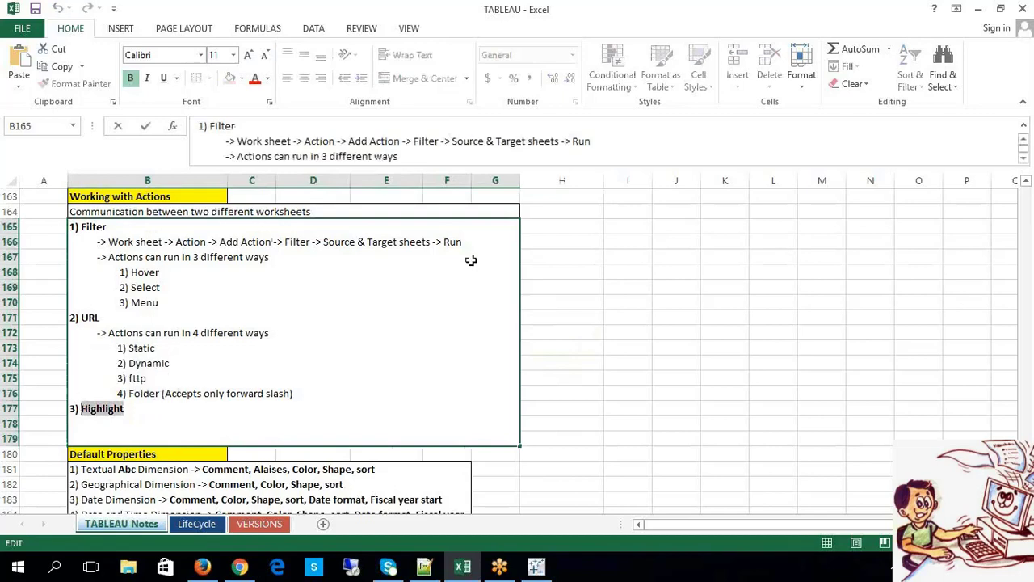
pyautogui.click(696, 287)
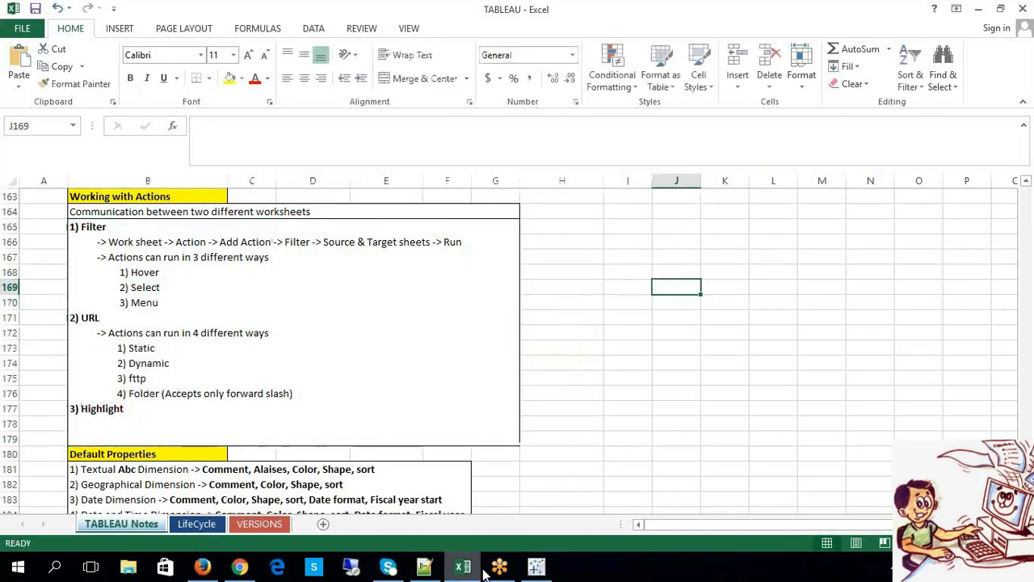
# Step: Switch back to Tableau and remove the FOLDER action from sheet D's actions
pyautogui.click(537, 566)
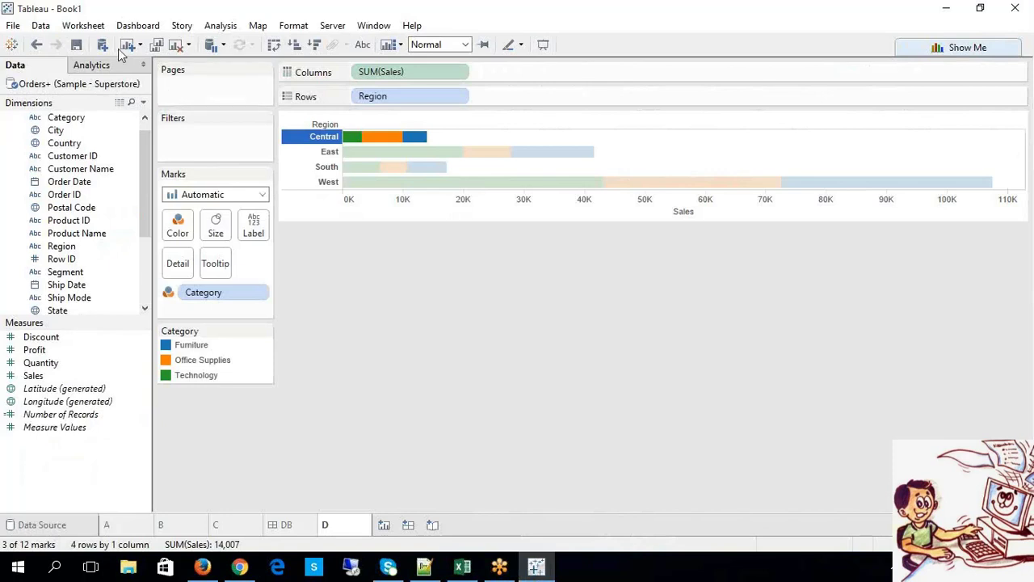
pyautogui.click(83, 25)
pyautogui.click(101, 124)
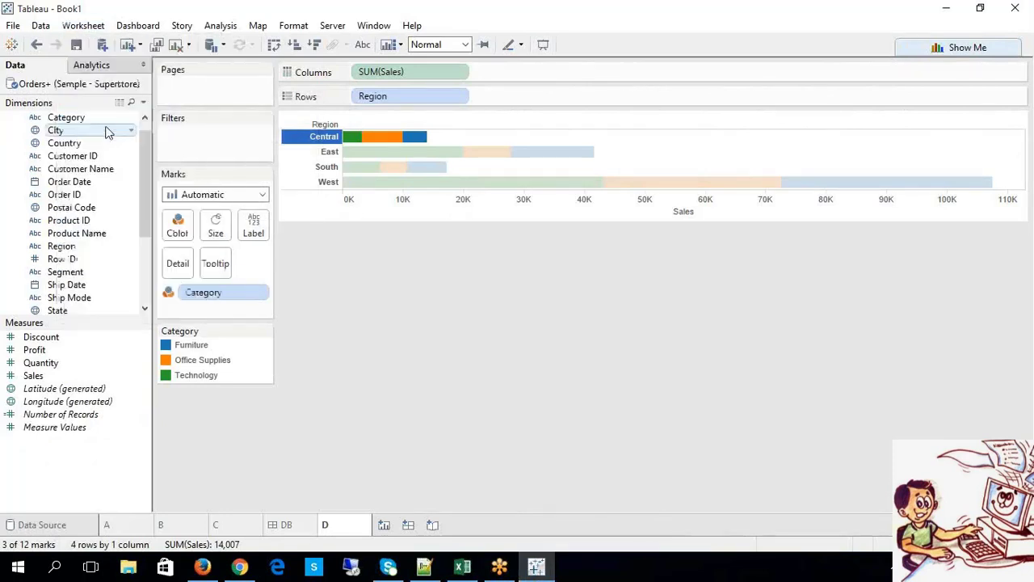
pyautogui.click(356, 226)
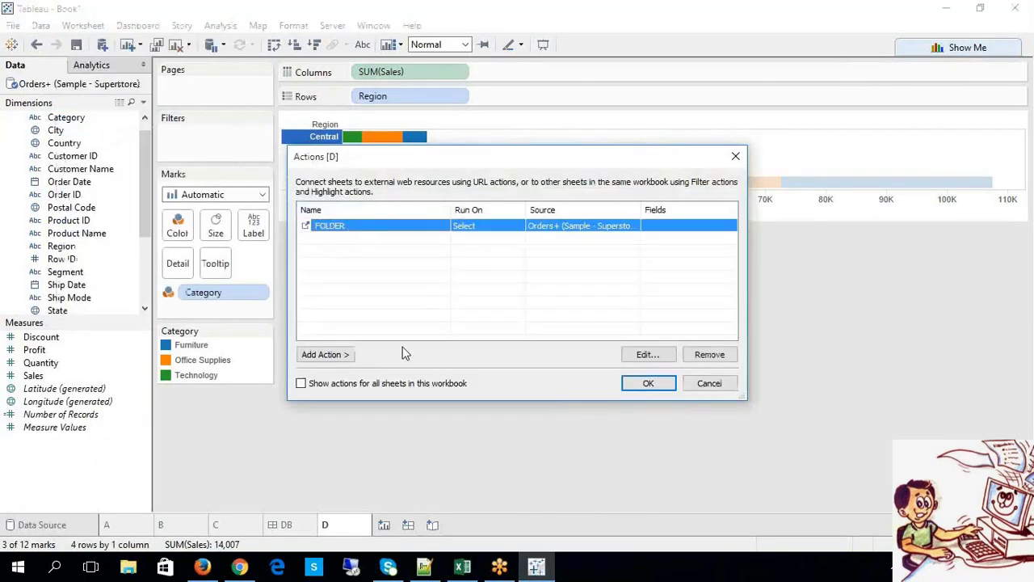
pyautogui.click(709, 354)
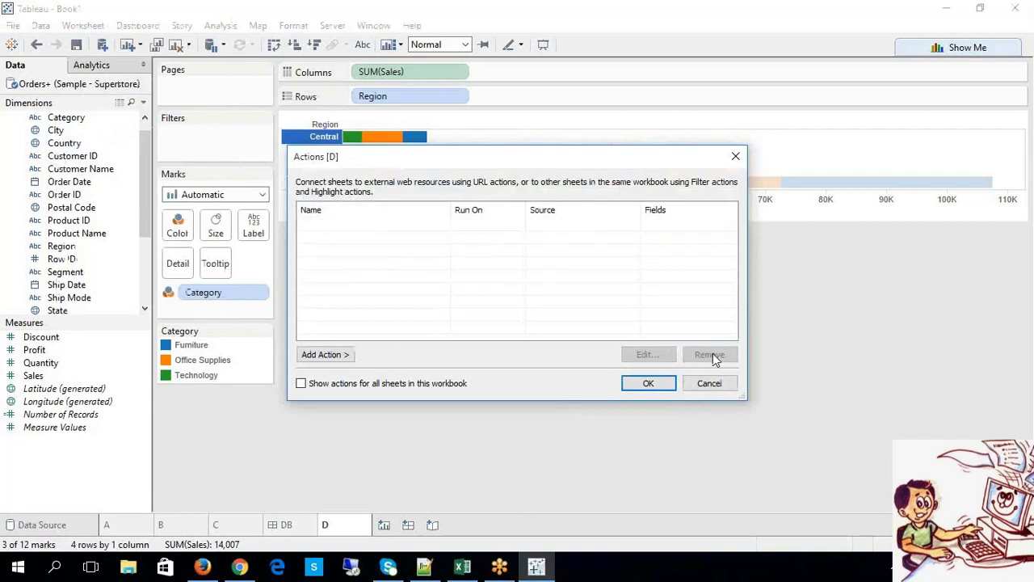
# Step: Add a highlight action with source sheet C and target sheet D, set to run on Select
pyautogui.click(341, 359)
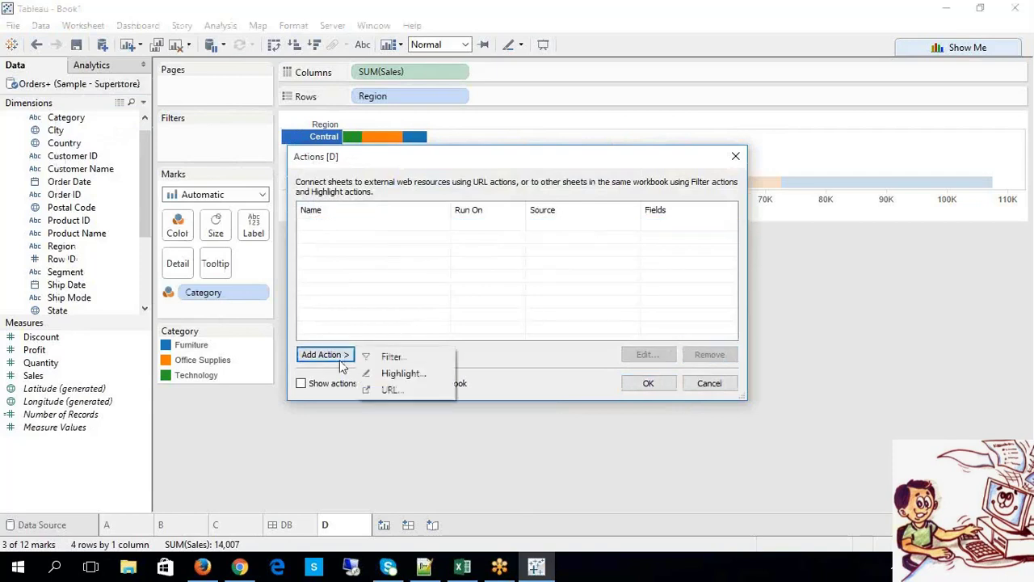
pyautogui.click(404, 380)
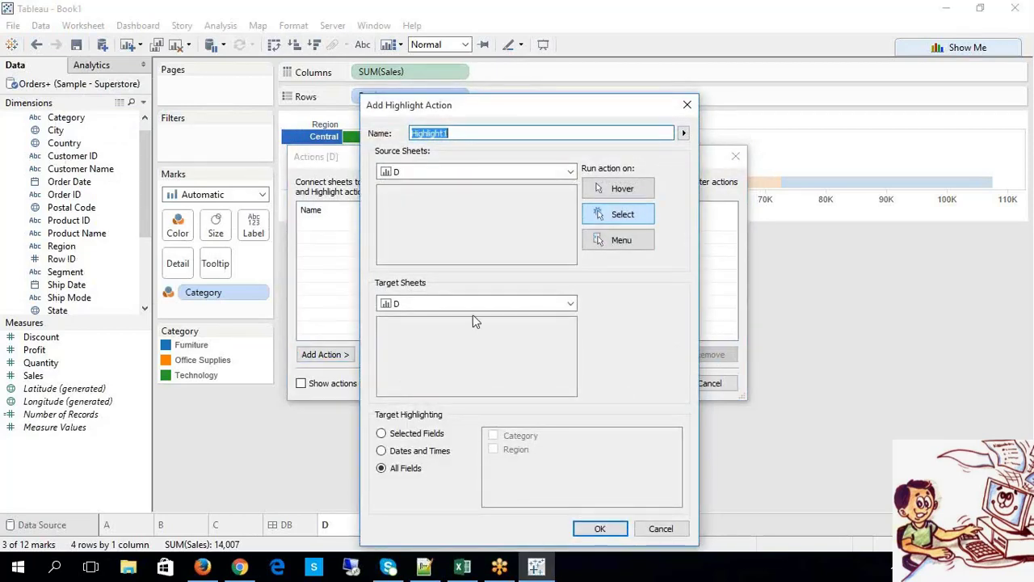
pyautogui.click(446, 175)
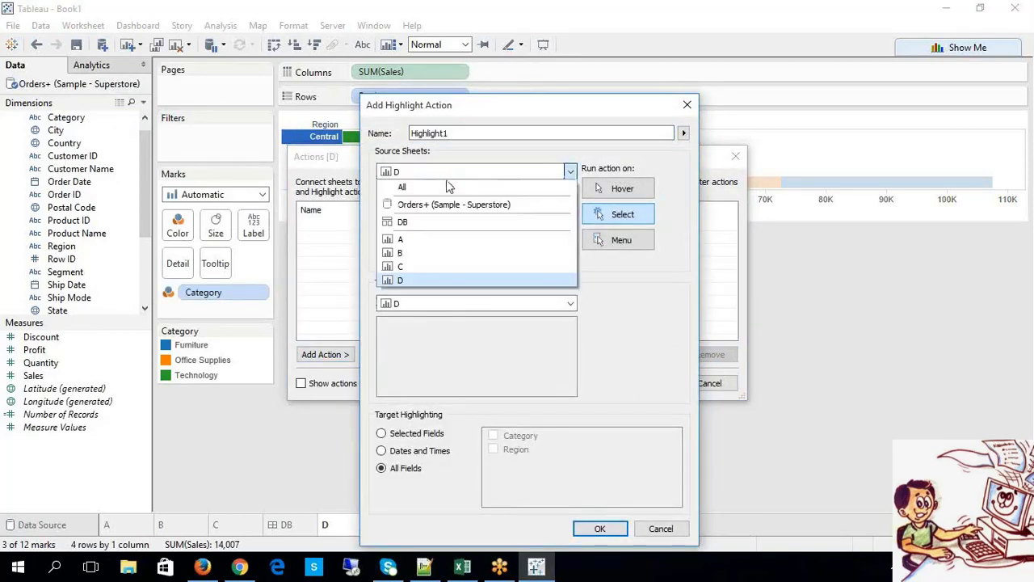
pyautogui.click(408, 267)
pyautogui.click(417, 303)
pyautogui.click(418, 308)
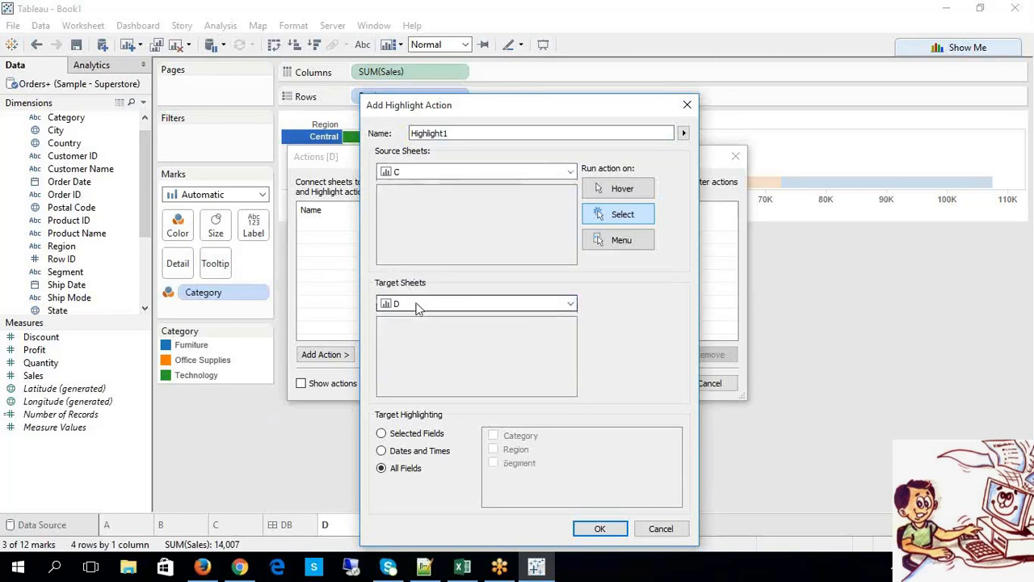
pyautogui.click(614, 216)
# Step: Name the new highlight action from sheet C to sheet D "HL," and save it
pyautogui.click(492, 132)
pyautogui.doubleClick(483, 133)
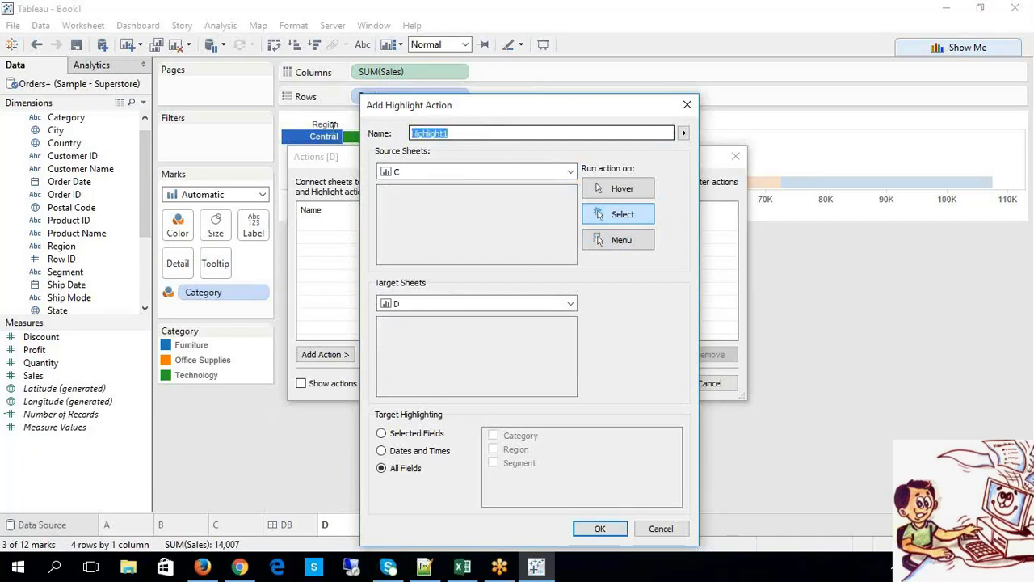
pyautogui.write('HL')
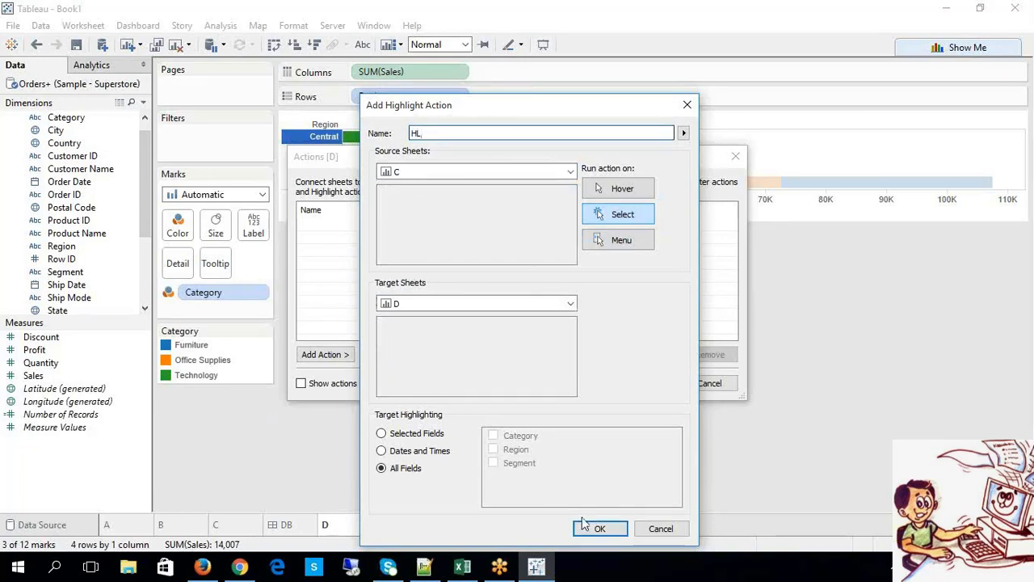
pyautogui.write(',')
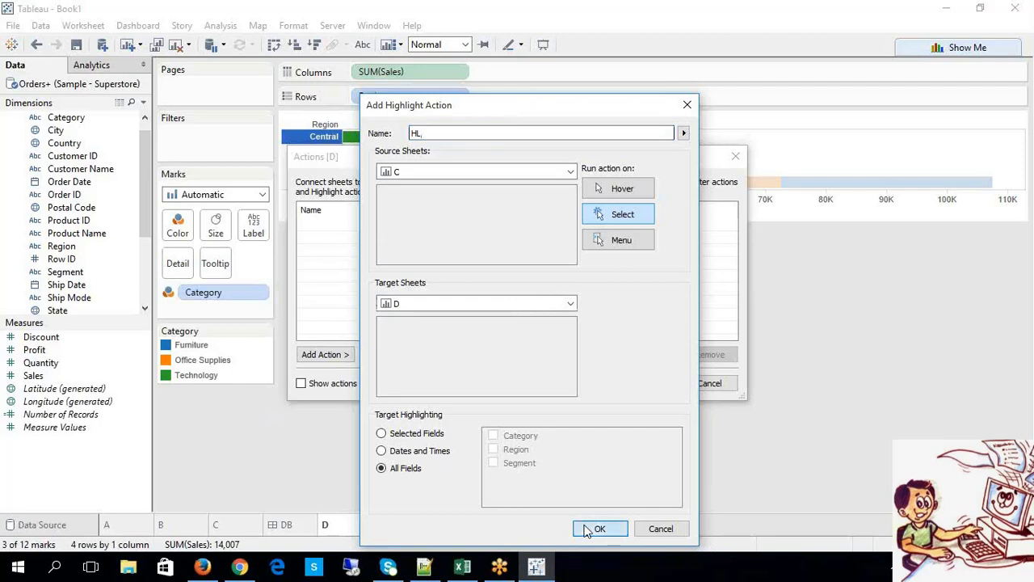
pyautogui.click(599, 528)
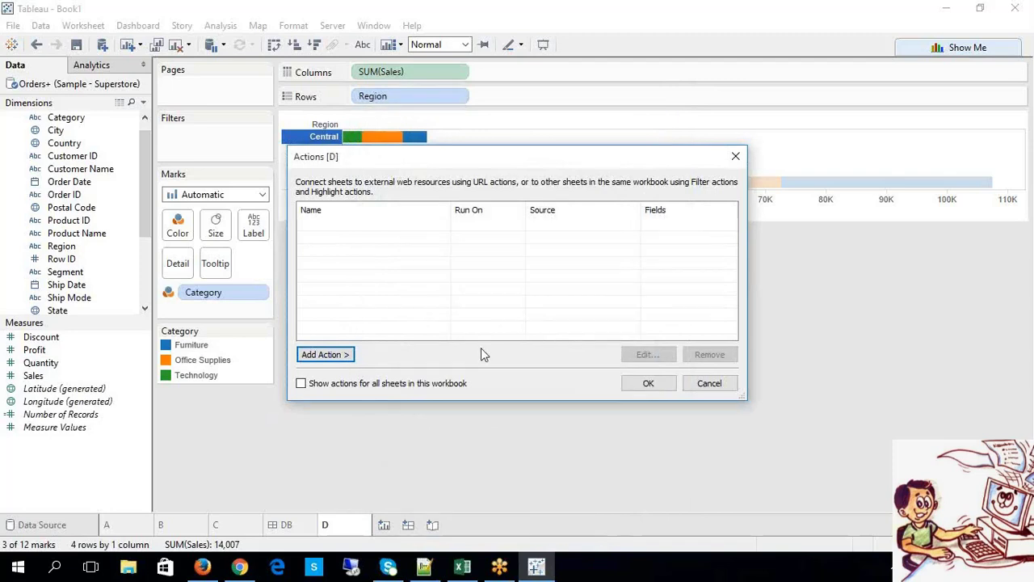
# Step: Add a second highlight action on sheet D with its default name, D as source and target, run on Select, and apply the actions
pyautogui.click(353, 355)
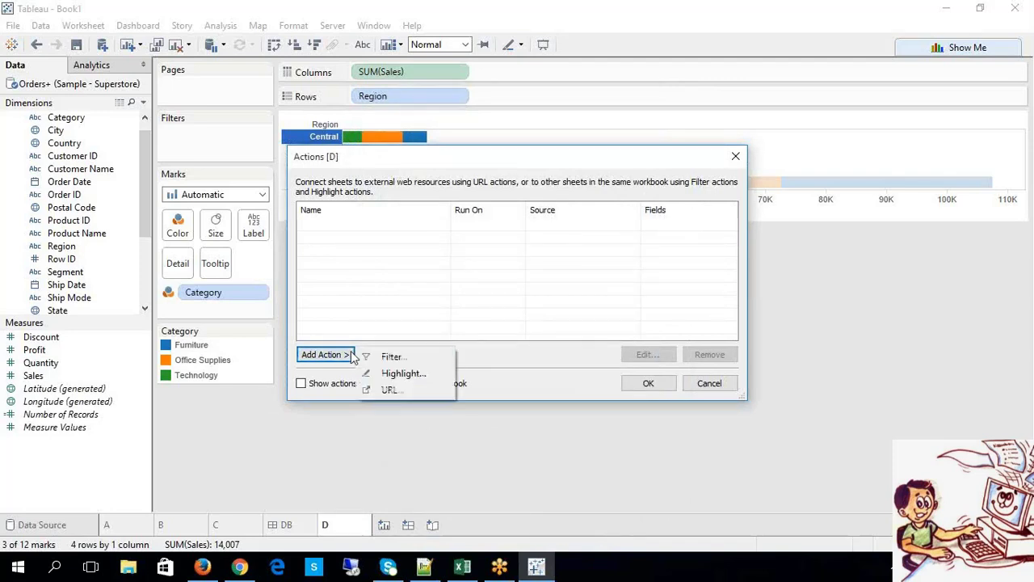
pyautogui.click(380, 373)
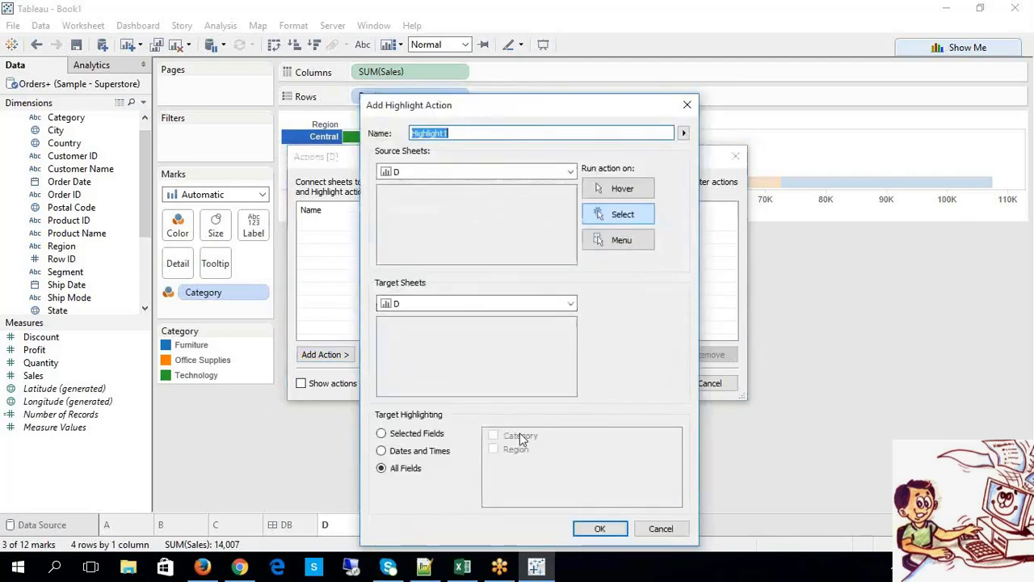
pyautogui.click(603, 527)
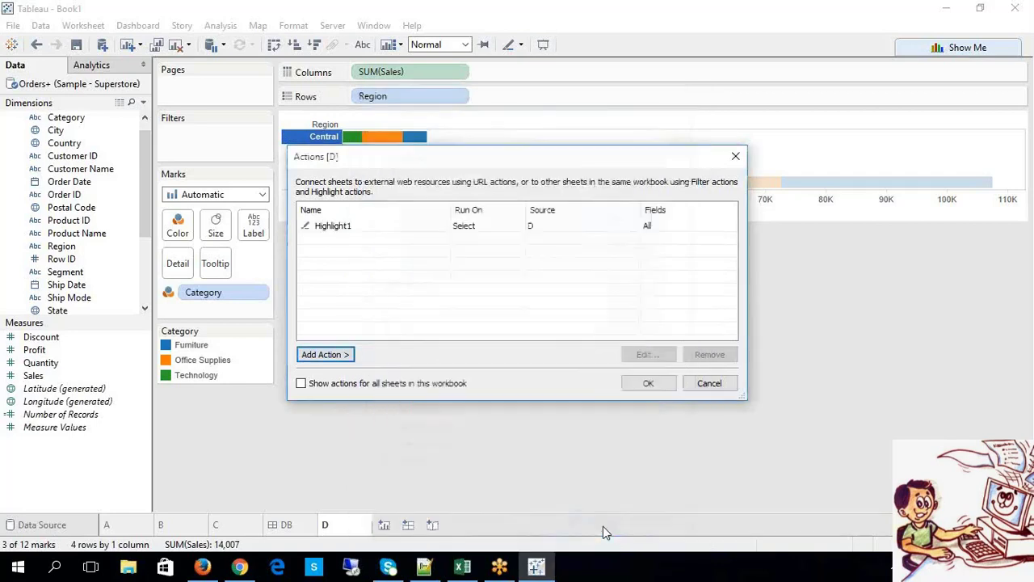
pyautogui.click(647, 382)
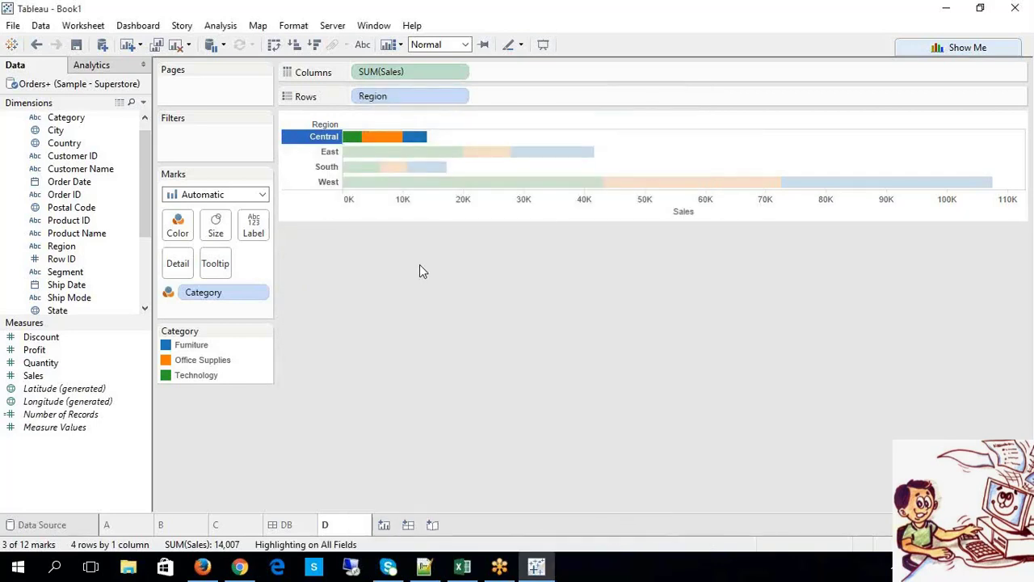
# Step: Test the highlight action by selecting the Corporate segment under Furniture on sheet C and checking the bars on sheet D
pyautogui.click(229, 524)
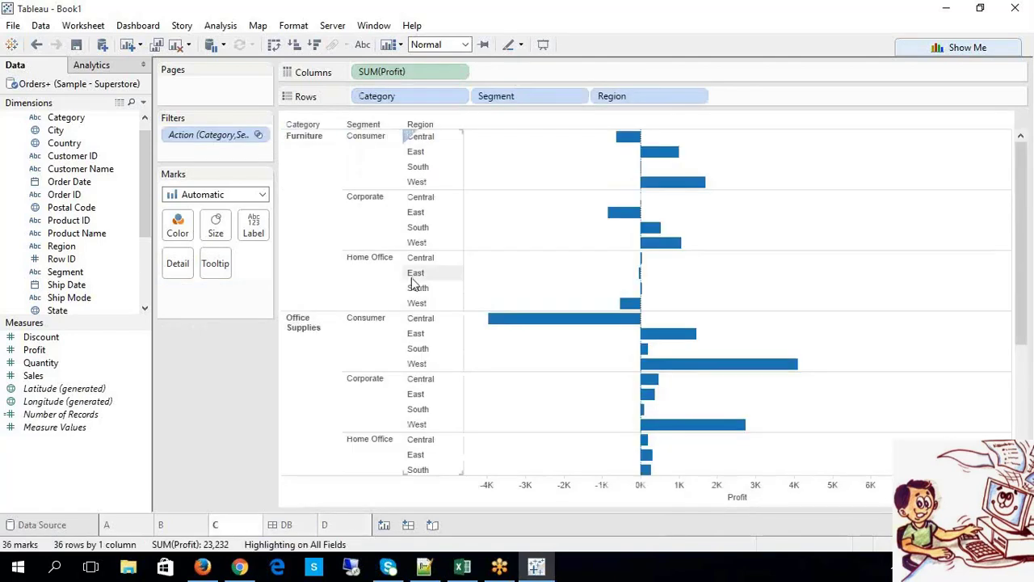
pyautogui.click(369, 218)
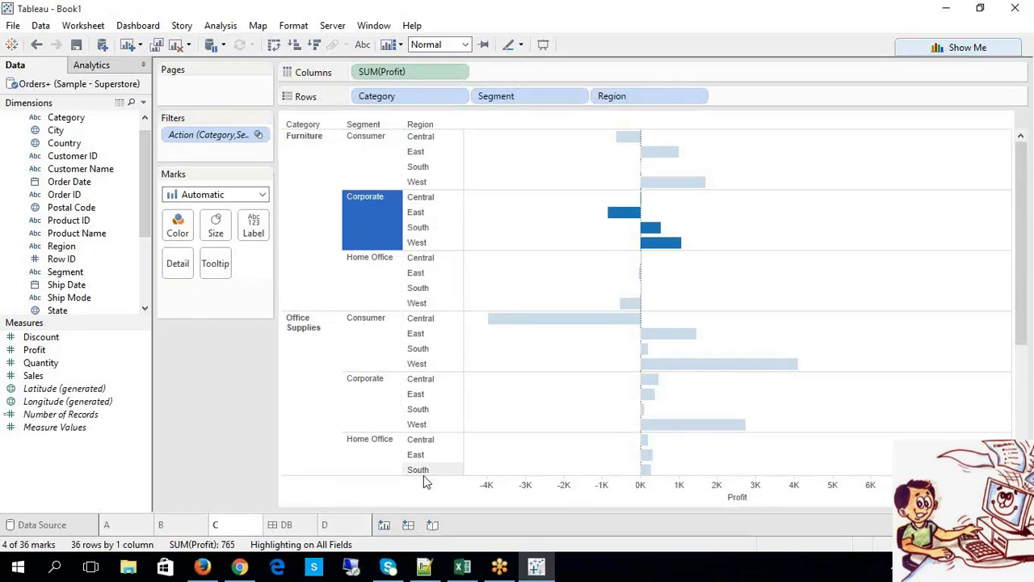
pyautogui.click(352, 524)
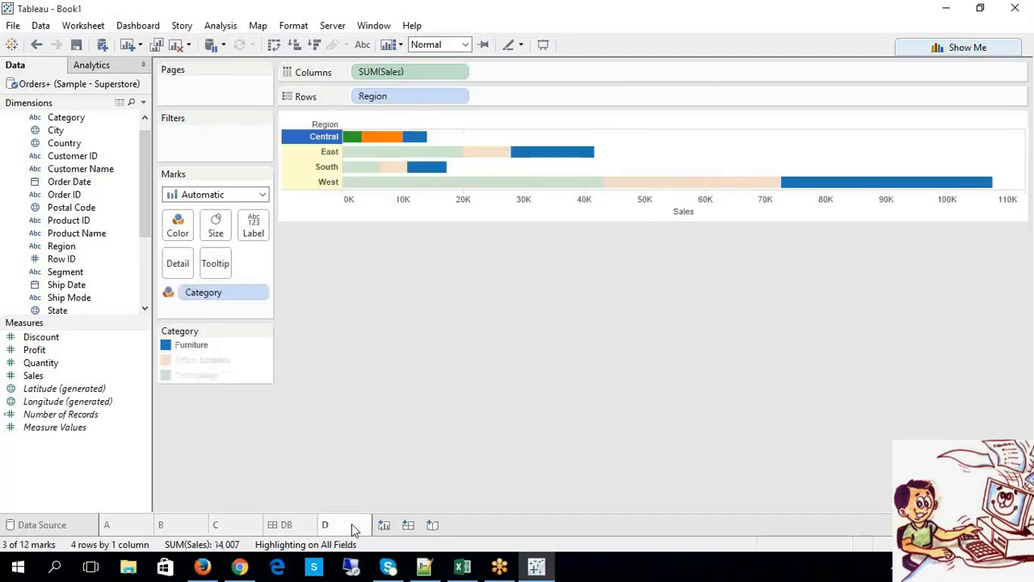
# Step: Clear the selection on sheet D and move the DB dashboard after sheet D in the sheet order
pyautogui.click(422, 343)
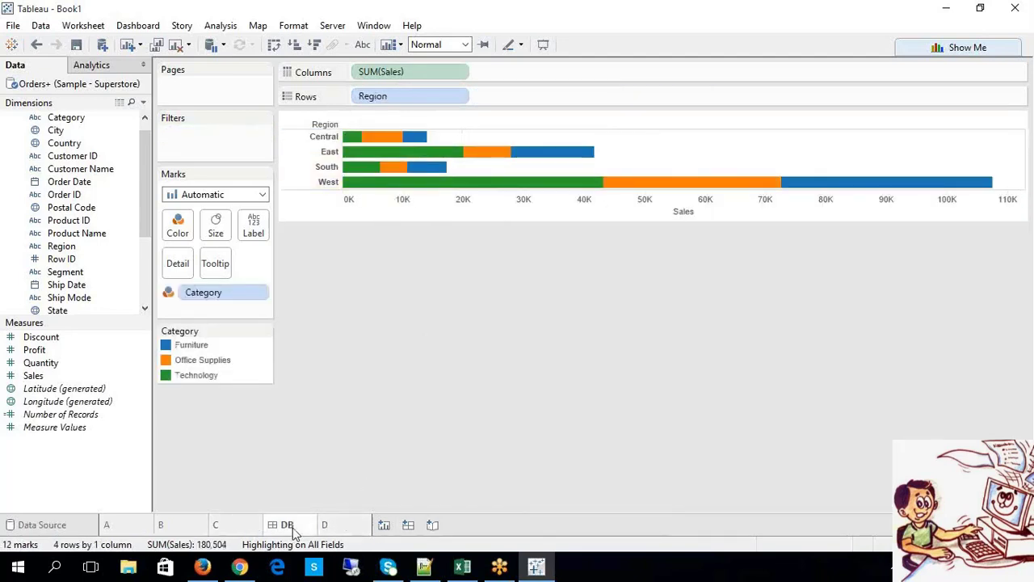
pyautogui.moveTo(284, 525); pyautogui.dragTo(342, 527)
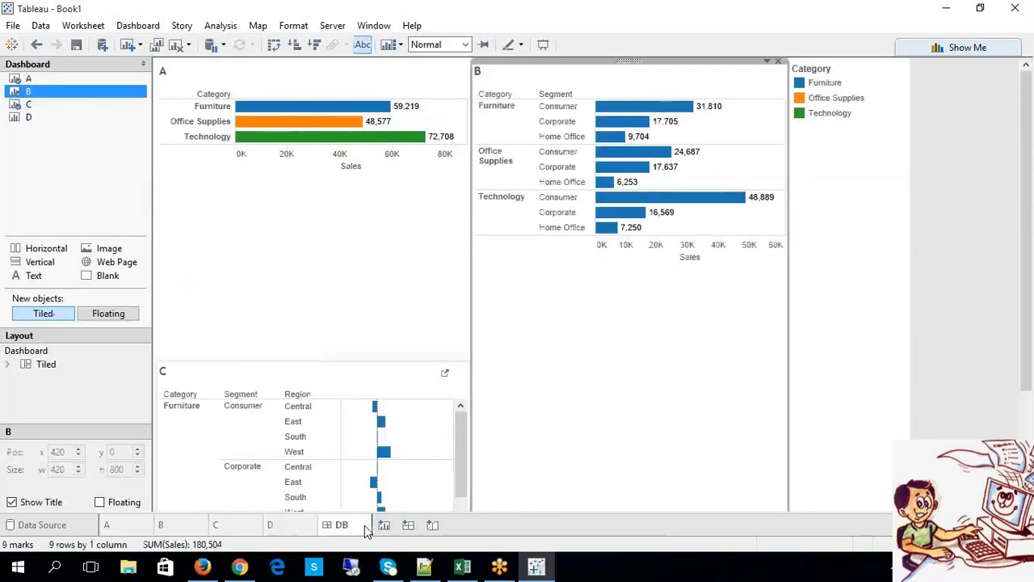
# Step: Check sheet D's highlighting after selecting each of these on sheet C: Furniture Corporate Central, Office Supplies Consumer South, and Office Supplies Corporate West
pyautogui.click(248, 526)
pyautogui.click(420, 199)
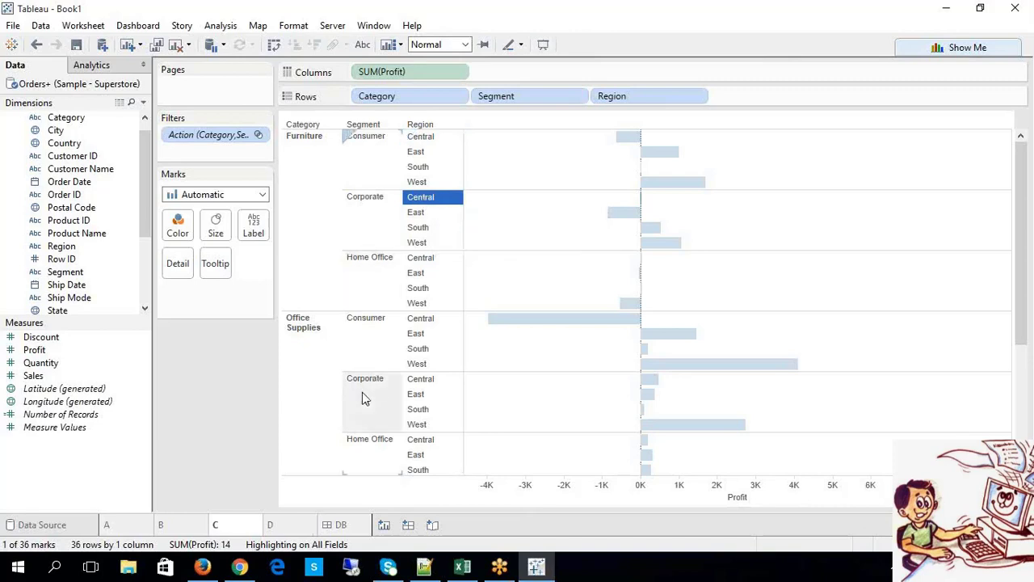
pyautogui.click(269, 525)
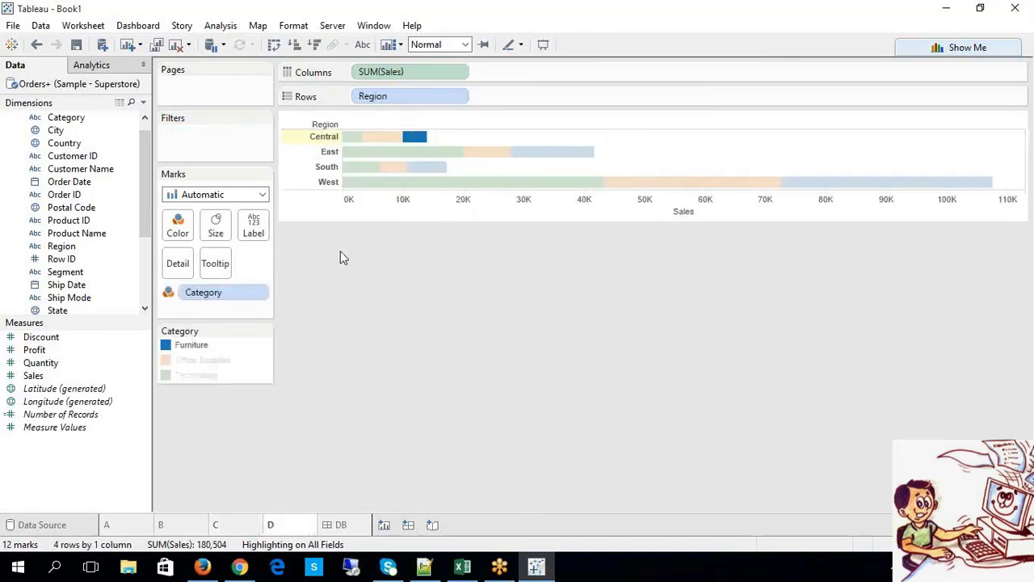
pyautogui.click(225, 526)
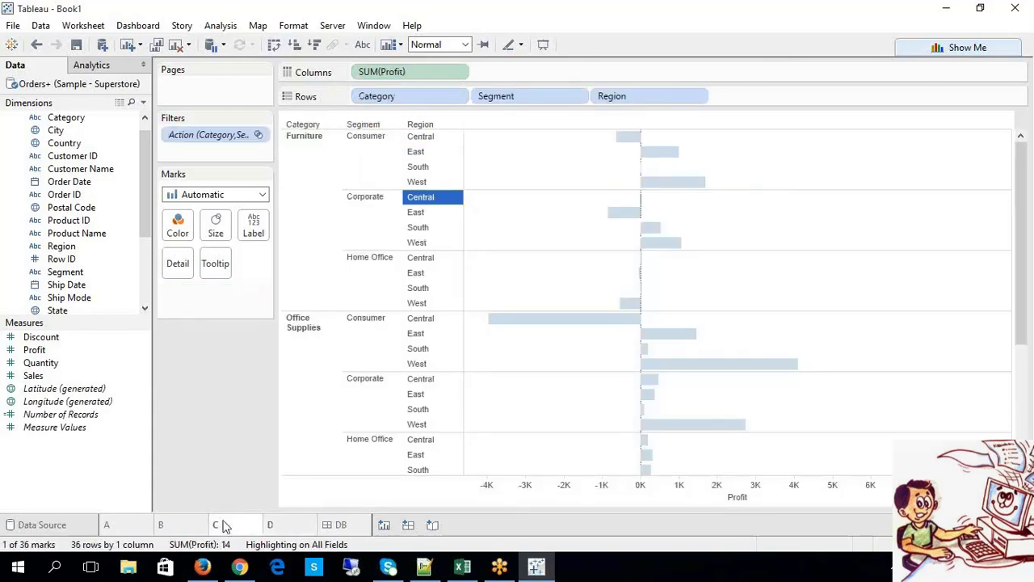
pyautogui.click(420, 349)
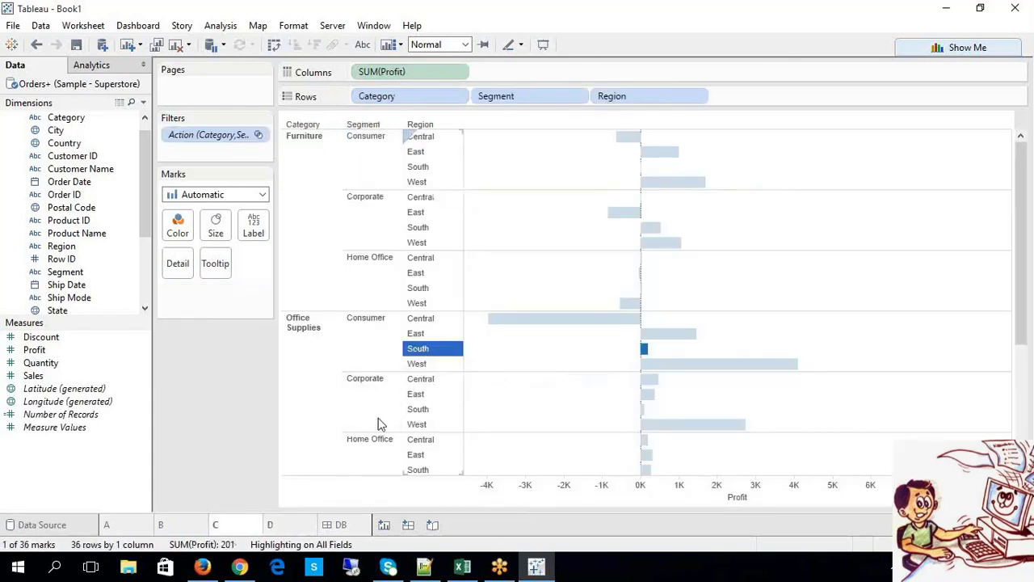
pyautogui.click(291, 525)
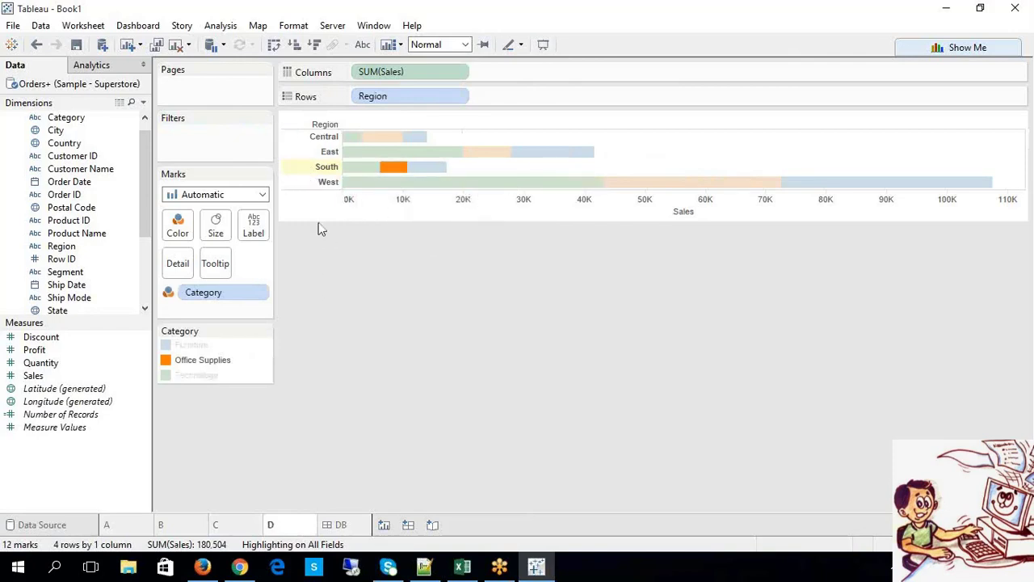
pyautogui.click(232, 527)
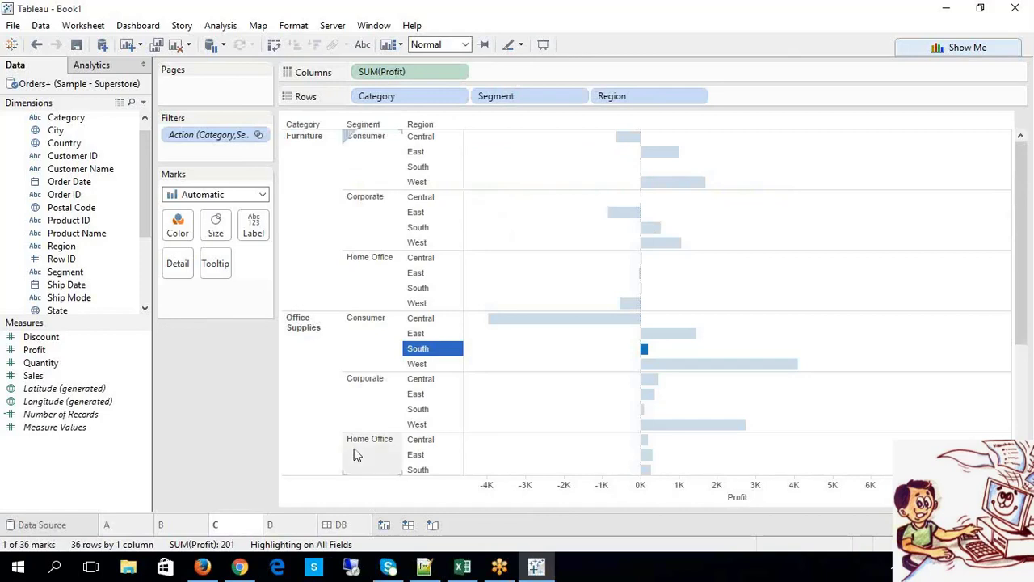
pyautogui.click(419, 426)
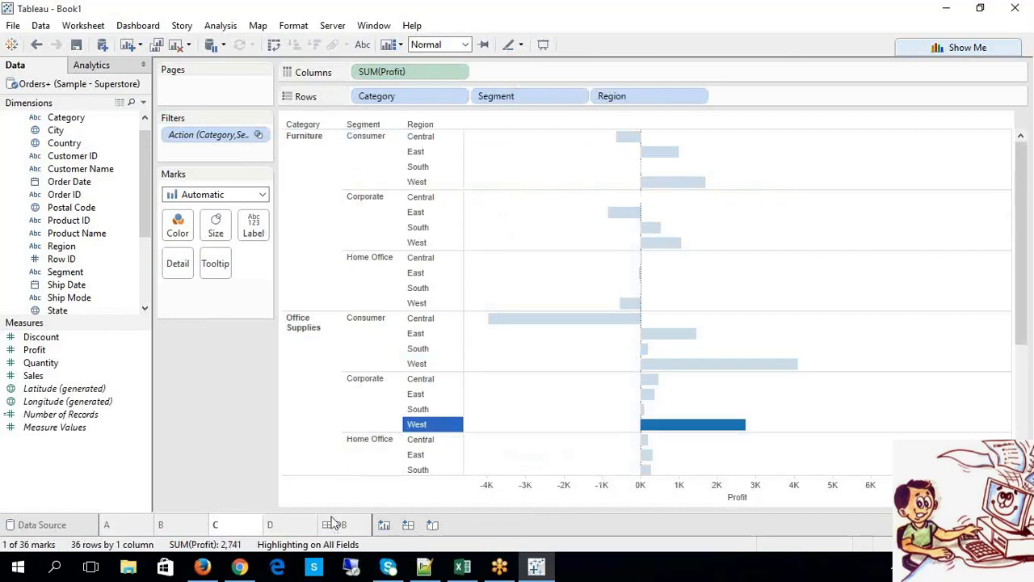
pyautogui.click(293, 526)
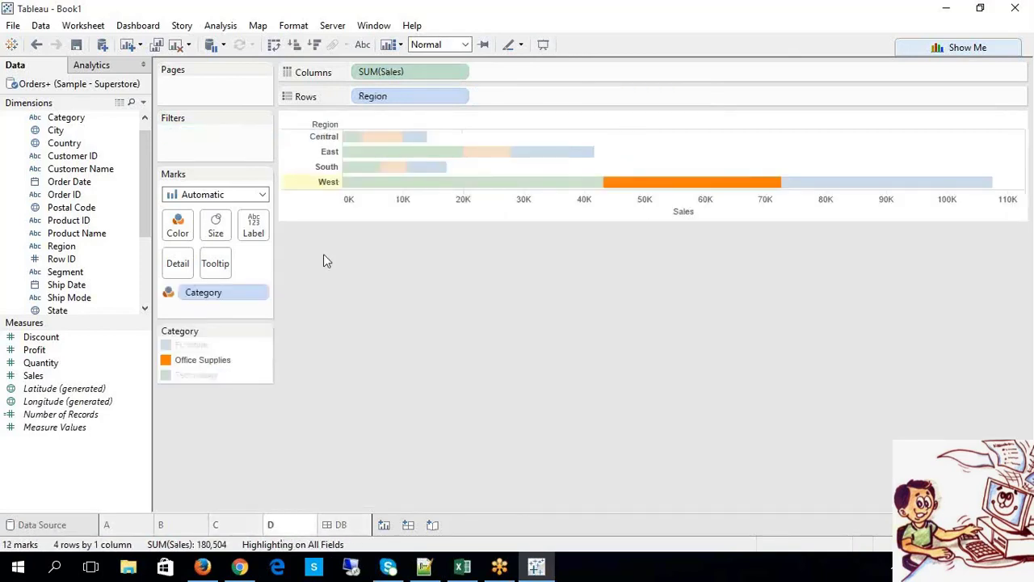